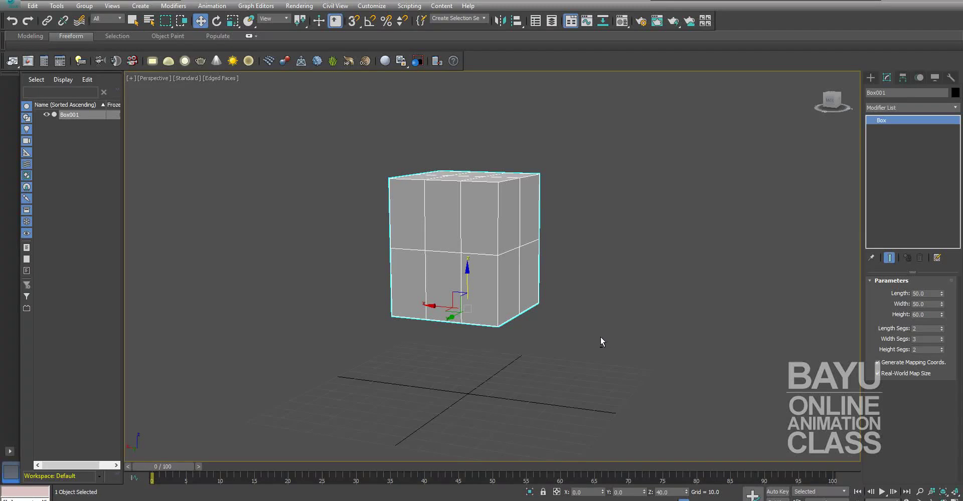
Step: Orbit and zoom around the box to inspect it from above and the front
mouse_move(607, 335)
middle_mouse_down("alt")
mouse_move(523, 327)
mouse_move(617, 324)
mouse_move(616, 338)
middle_mouse_up("alt")
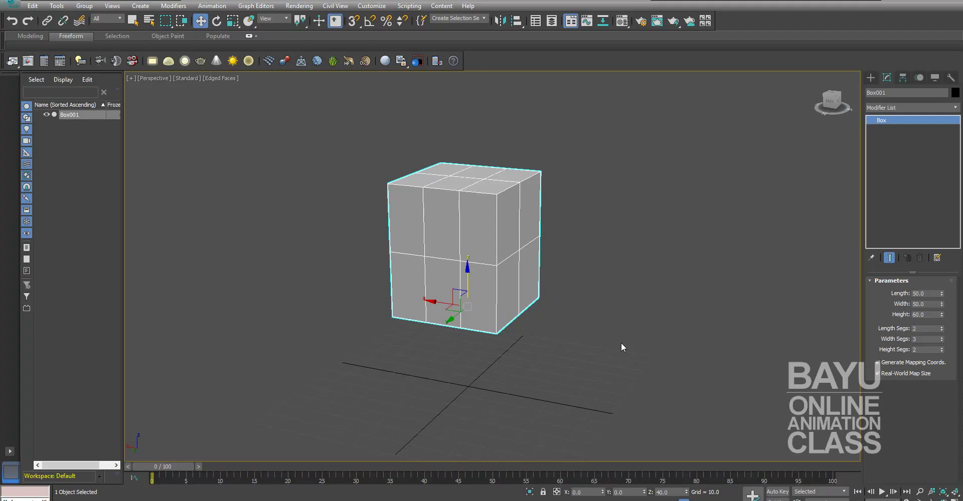
middle_click_drag(591, 322, 661, 344, "alt")
mouse_move(597, 312)
middle_mouse_down("alt")
mouse_move(561, 317)
mouse_move(662, 323)
mouse_move(593, 323)
mouse_move(585, 314)
mouse_move(583, 325)
middle_mouse_up("alt")
scroll(617, 333, "up", 1)
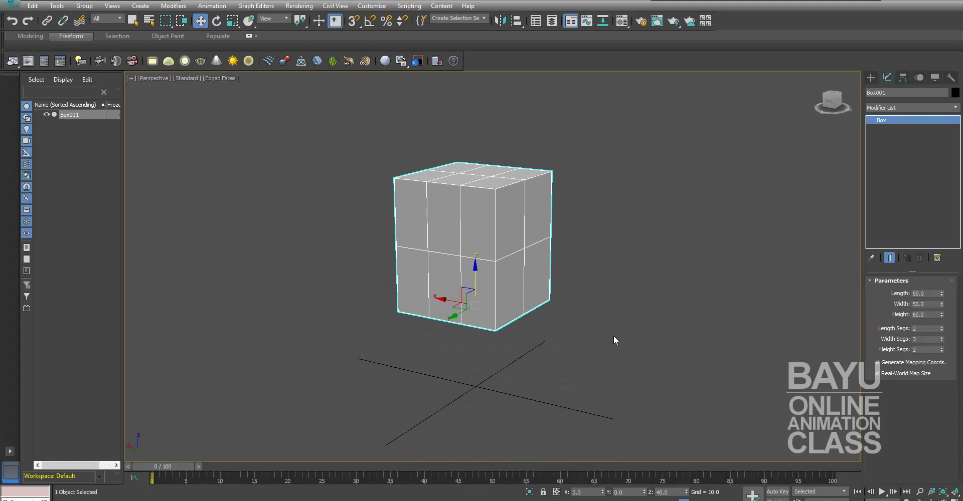
scroll(597, 324, "up", 3)
scroll(655, 328, "down", 2)
scroll(654, 336, "down", 3)
scroll(653, 331, "up", 3)
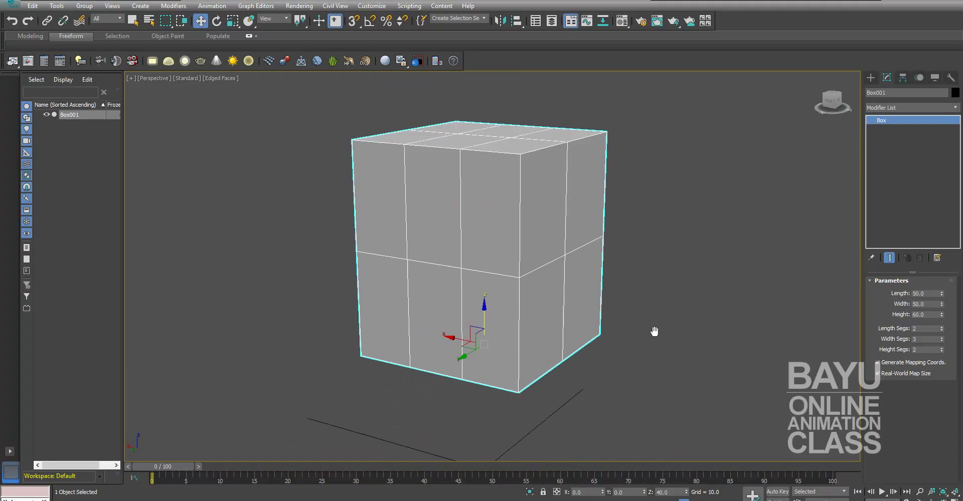
scroll(645, 325, "up", 1)
scroll(640, 323, "down", 2)
scroll(692, 330, "up", 4)
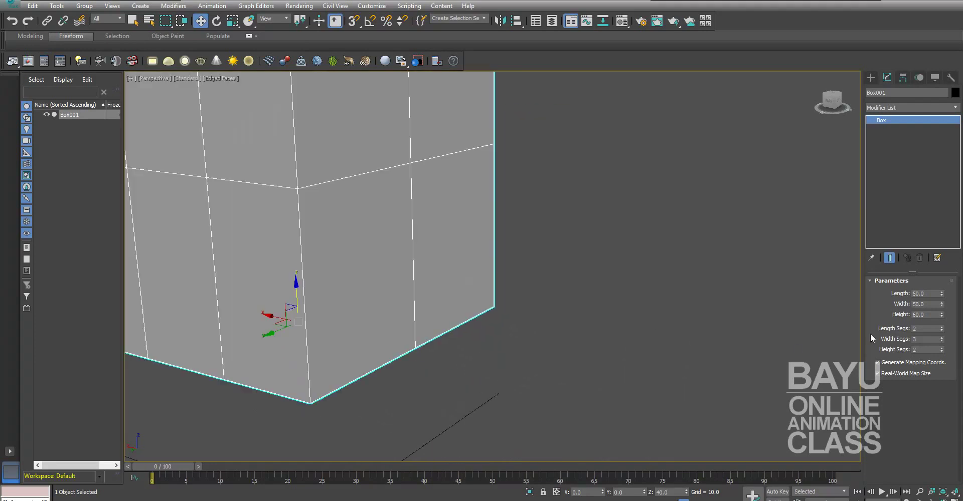
scroll(677, 323, "down", 2)
scroll(672, 318, "down", 1)
scroll(667, 317, "up", 1)
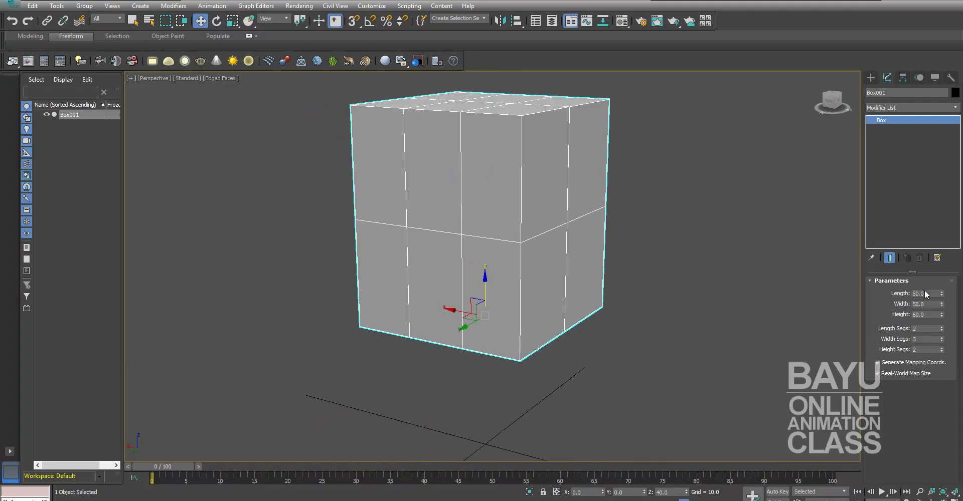
mouse_move(700, 358)
middle_mouse_down("alt")
mouse_move(634, 366)
mouse_move(709, 355)
mouse_move(717, 372)
mouse_move(625, 358)
mouse_move(637, 354)
middle_mouse_up("alt")
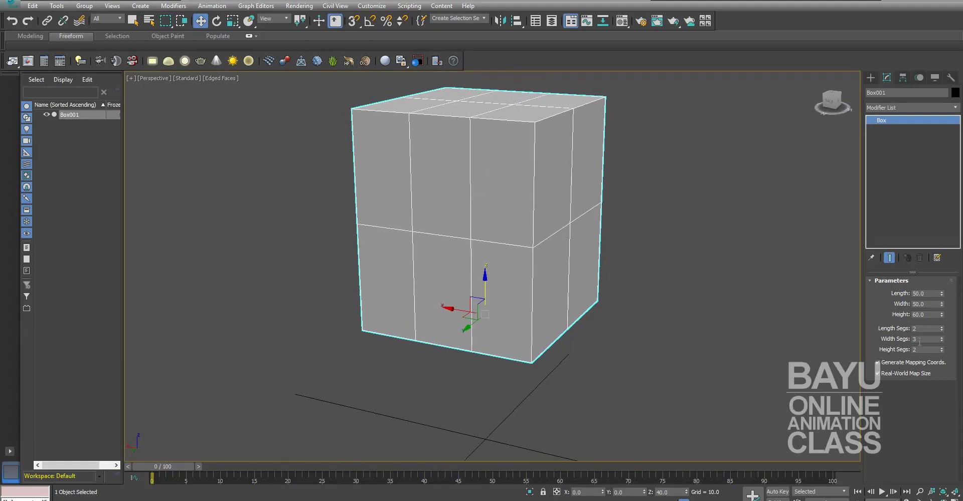
middle_click_drag(715, 303, 651, 313, "alt")
mouse_move(627, 253)
middle_mouse_down("alt")
mouse_move(646, 295)
mouse_move(630, 222)
mouse_move(549, 225)
mouse_move(684, 257)
middle_mouse_up("alt")
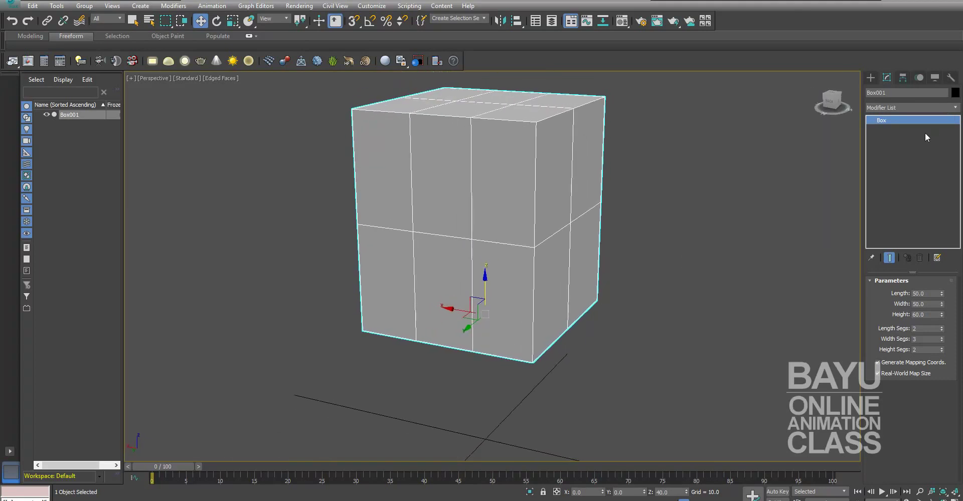
Step: Convert the Box to an Editable Poly
right_click(913, 121)
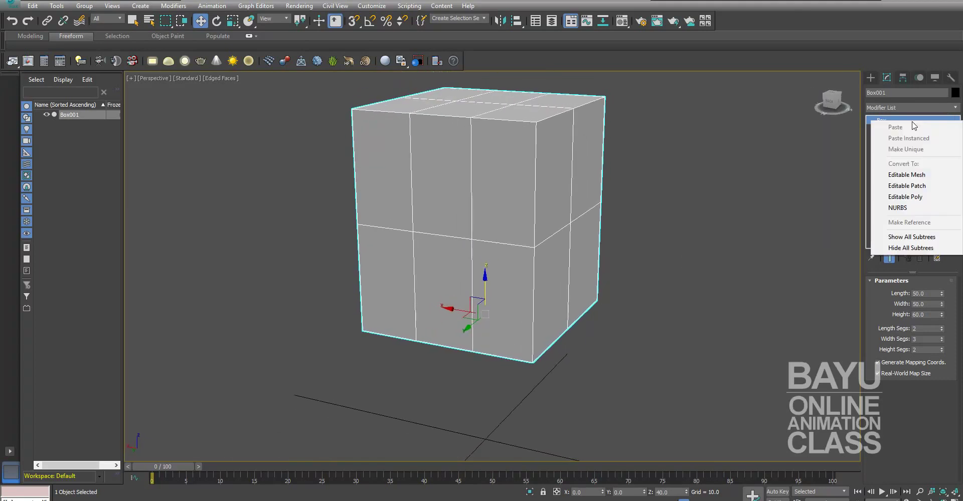
left_click(931, 203)
middle_click_drag(602, 327, 575, 314, "alt")
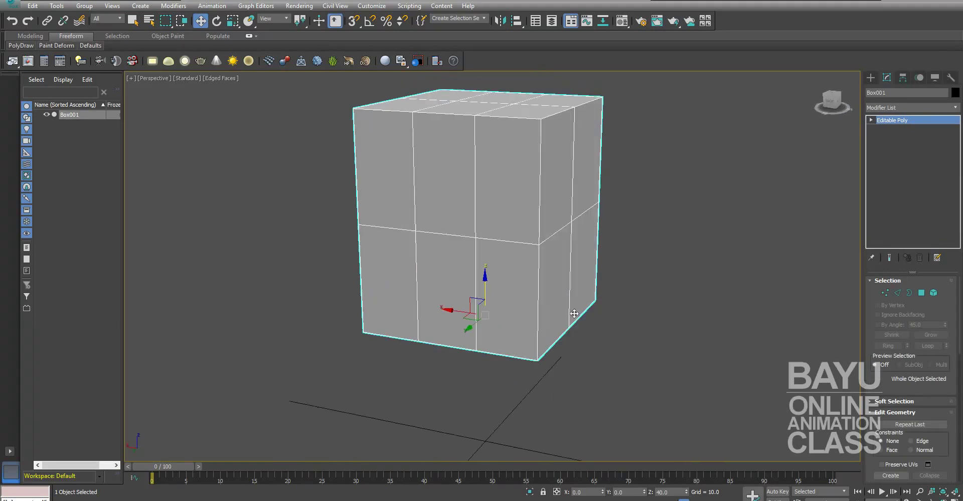
Step: At Vertex level, marquee-select the left and right vertex columns for scaling
left_click(886, 293)
mouse_move(712, 288)
middle_mouse_down("alt")
mouse_move(674, 281)
mouse_move(685, 286)
middle_mouse_up("alt")
left_click_drag(615, 243, 549, 387)
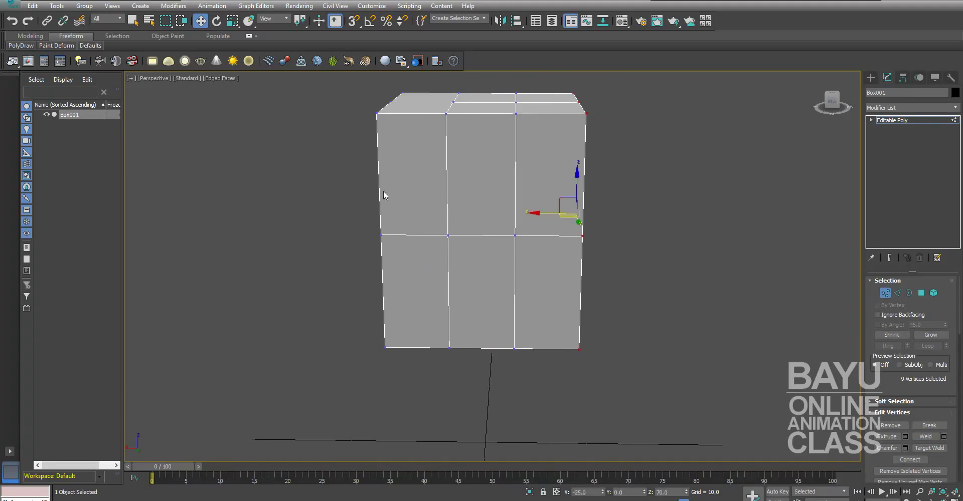
mouse_move(324, 80)
left_mouse_down()
mouse_move(393, 360)
mouse_move(423, 414)
left_mouse_up()
middle_click_drag(608, 325, 566, 314, "alt")
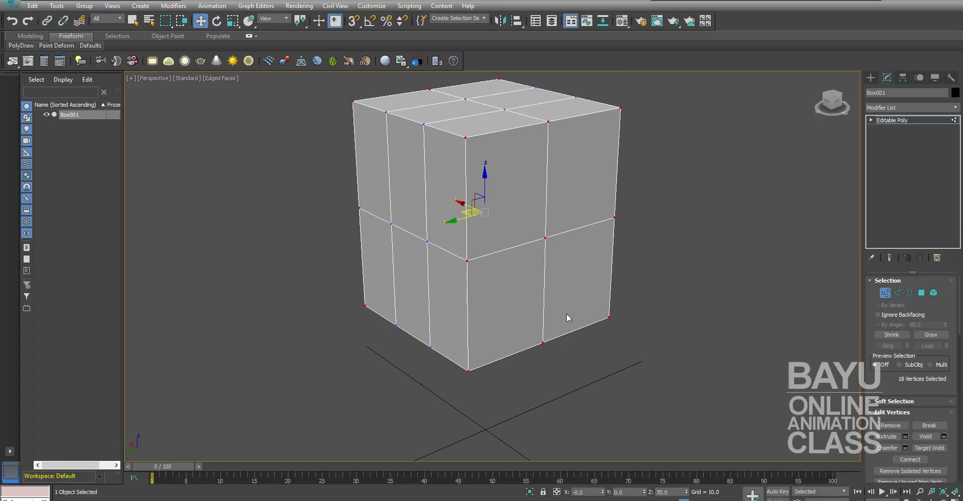
key("r")
middle_click_drag(528, 269, 517, 266, "alt")
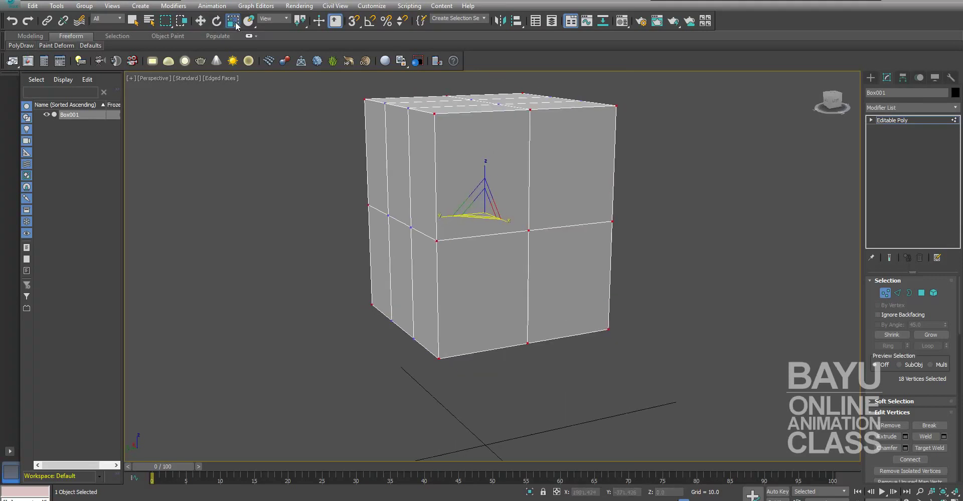
Step: Set Use Selection Center and scale the selected vertices inward to narrow the top
left_click_drag(301, 24, 306, 54)
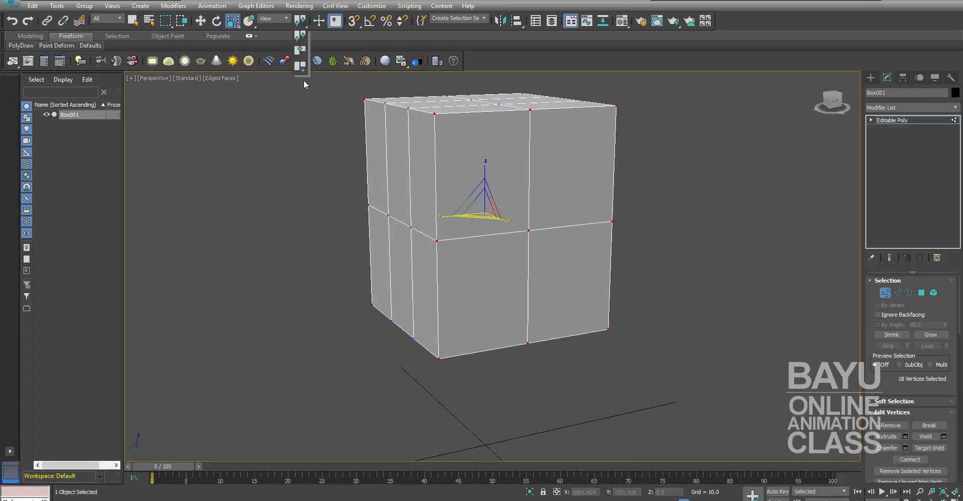
left_click(304, 51)
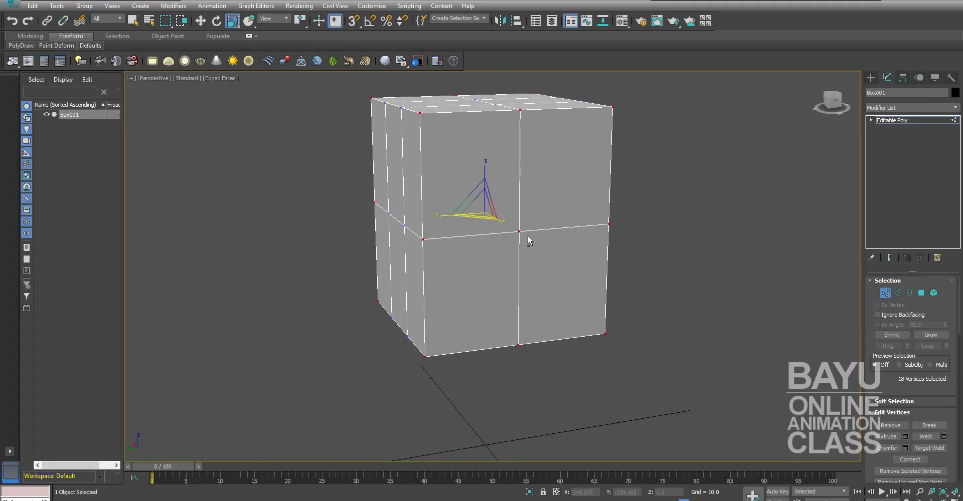
left_click_drag(476, 200, 480, 206)
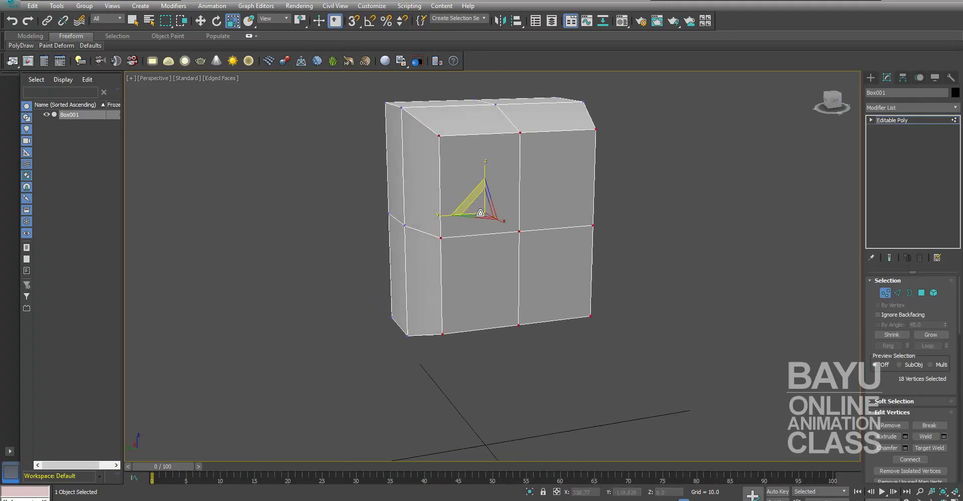
mouse_move(648, 290)
middle_mouse_down("alt")
mouse_move(572, 279)
mouse_move(575, 301)
mouse_move(522, 285)
mouse_move(564, 287)
mouse_move(486, 283)
middle_mouse_up("alt")
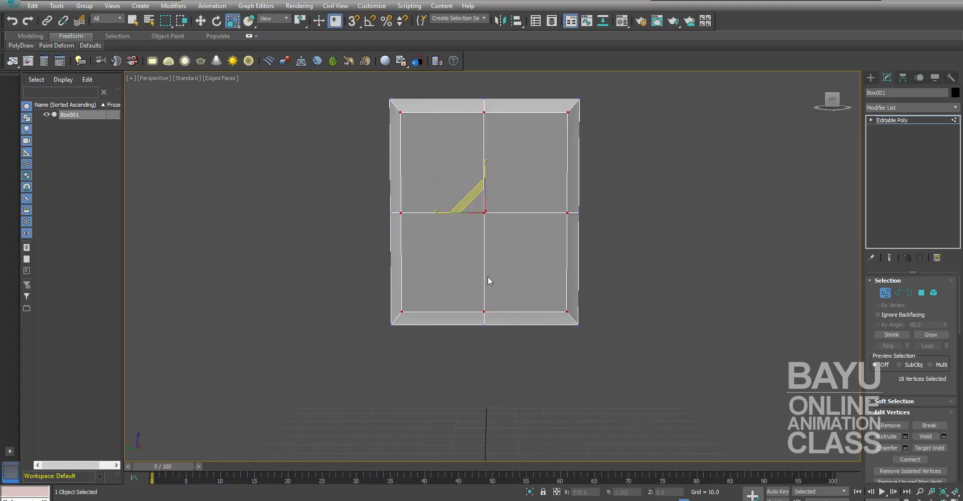
Step: Scale the left and right vertex columns inward to narrow the box
left_click_drag(444, 168, 537, 255, "alt")
mouse_move(538, 255)
middle_mouse_down("alt")
mouse_move(501, 272)
mouse_move(542, 273)
mouse_move(531, 214)
middle_mouse_up("alt")
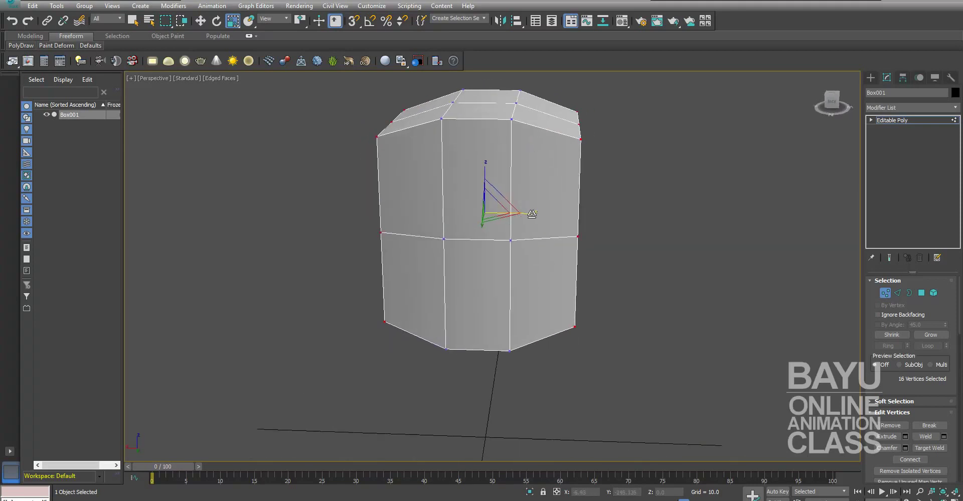
left_click_drag(531, 215, 590, 279)
mouse_move(590, 280)
middle_mouse_down("alt")
mouse_move(700, 264)
mouse_move(503, 262)
mouse_move(514, 269)
middle_mouse_up("alt")
mouse_move(631, 331)
middle_mouse_down("alt")
mouse_move(598, 322)
mouse_move(611, 316)
middle_mouse_up("alt")
Step: Raise the bottom-right corner vertices to slant the jaw
left_click_drag(637, 260, 566, 354)
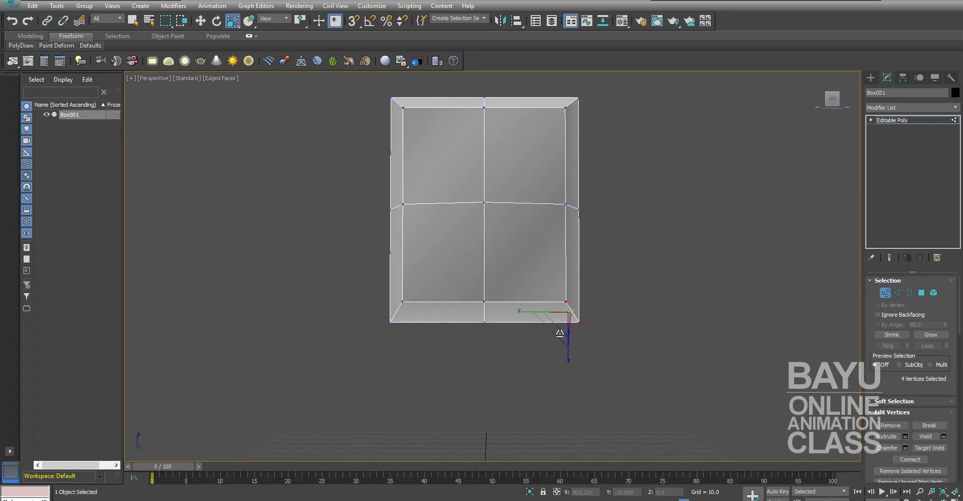
key("w")
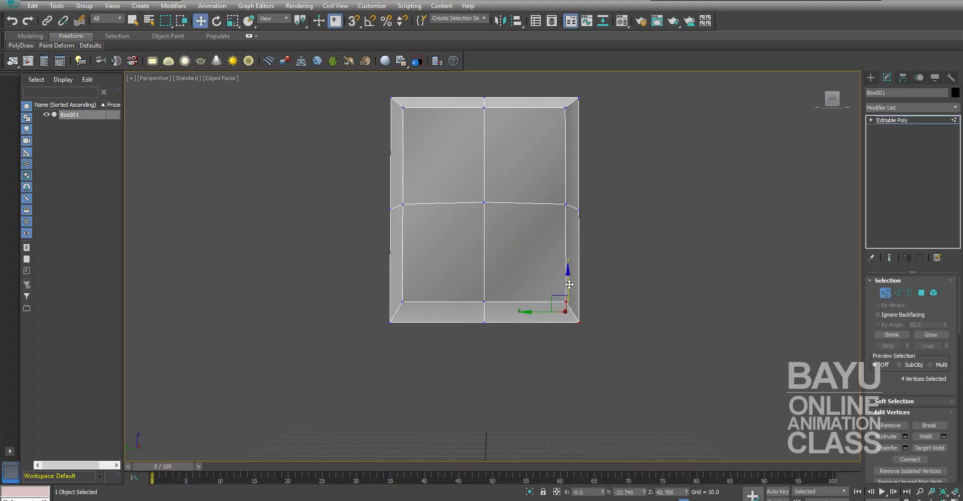
left_click_drag(569, 285, 569, 231)
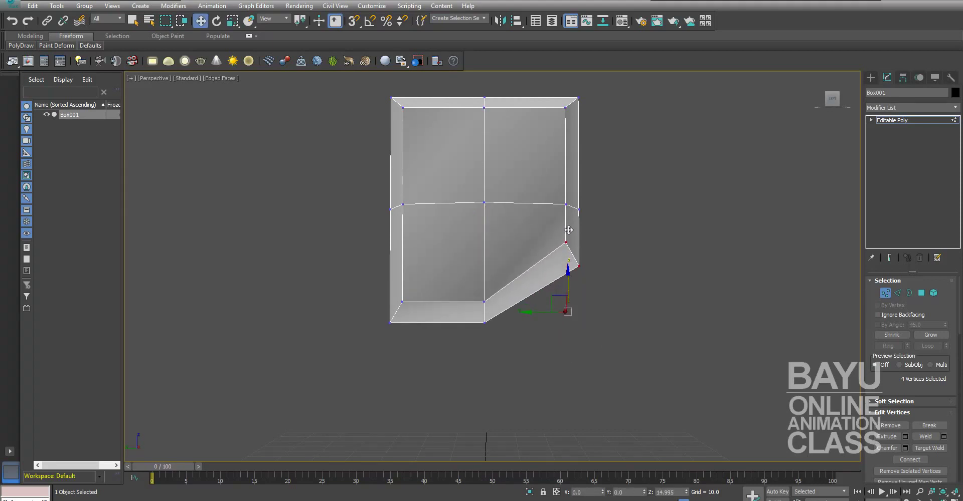
middle_click_drag(632, 257, 631, 264, "alt")
Step: Move the middle row of vertices upward
left_click_drag(322, 185, 689, 229)
left_click_drag(487, 179, 491, 150)
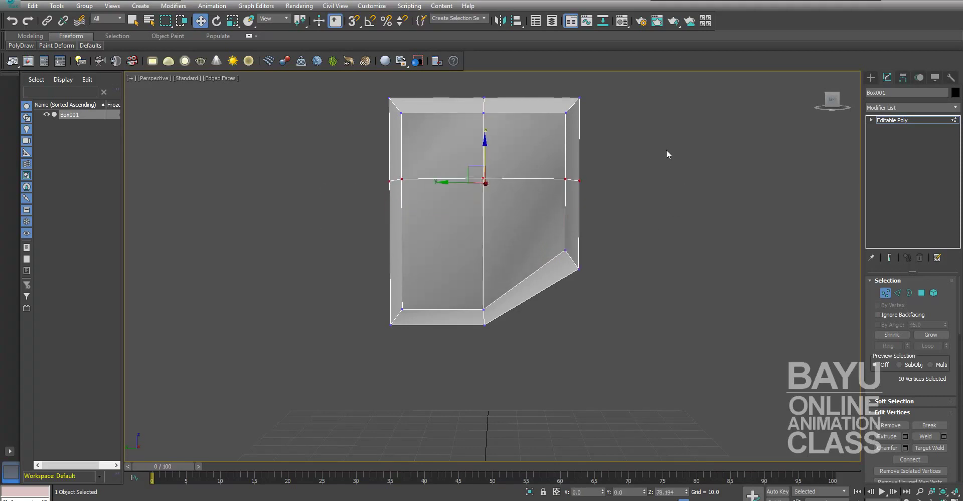
mouse_move(663, 278)
middle_mouse_down("alt")
mouse_move(578, 271)
mouse_move(667, 272)
mouse_move(632, 258)
middle_mouse_up("alt")
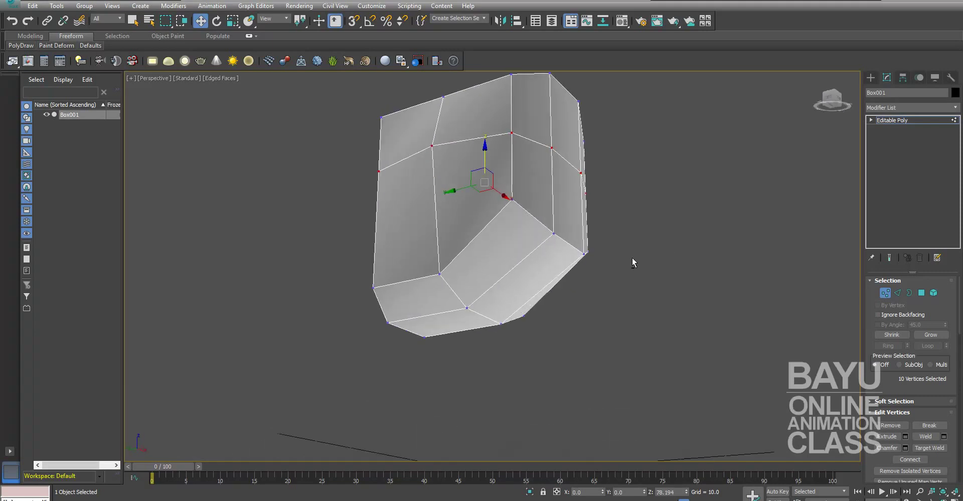
Step: At Polygon level, select the slanted face under the jaw and widen it along X
left_click(921, 293)
left_click(533, 275)
mouse_move(533, 275)
middle_mouse_down("alt")
mouse_move(709, 301)
mouse_move(624, 297)
mouse_move(657, 286)
middle_mouse_up("alt")
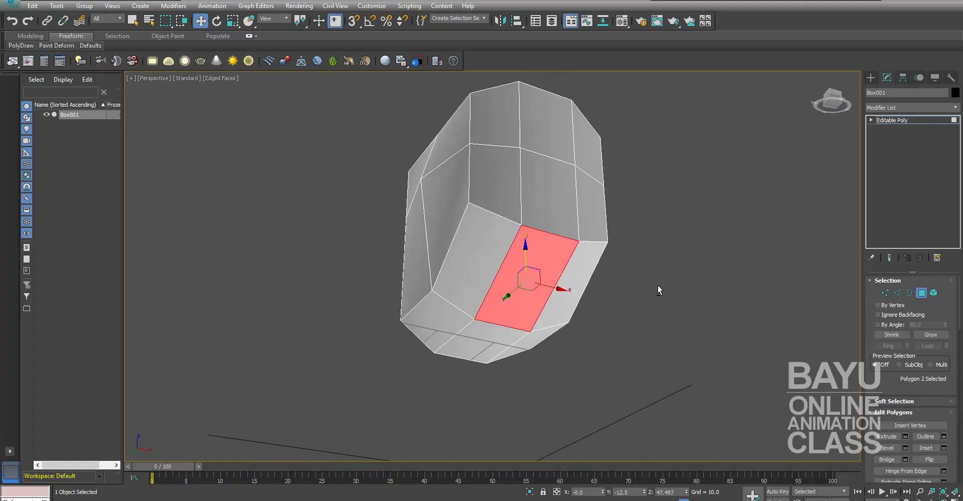
key("r")
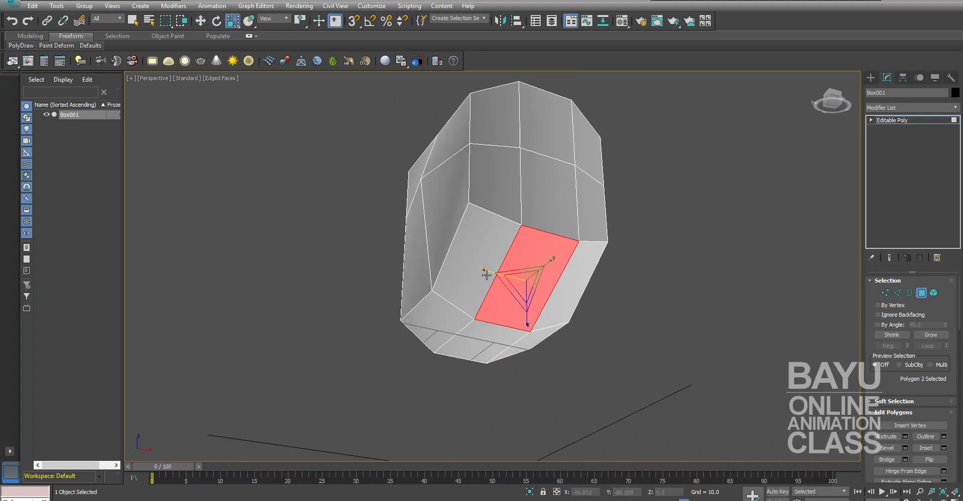
left_click_drag(486, 271, 469, 266)
mouse_move(469, 266)
middle_mouse_down("alt")
mouse_move(612, 314)
mouse_move(685, 317)
mouse_move(621, 306)
middle_mouse_up("alt")
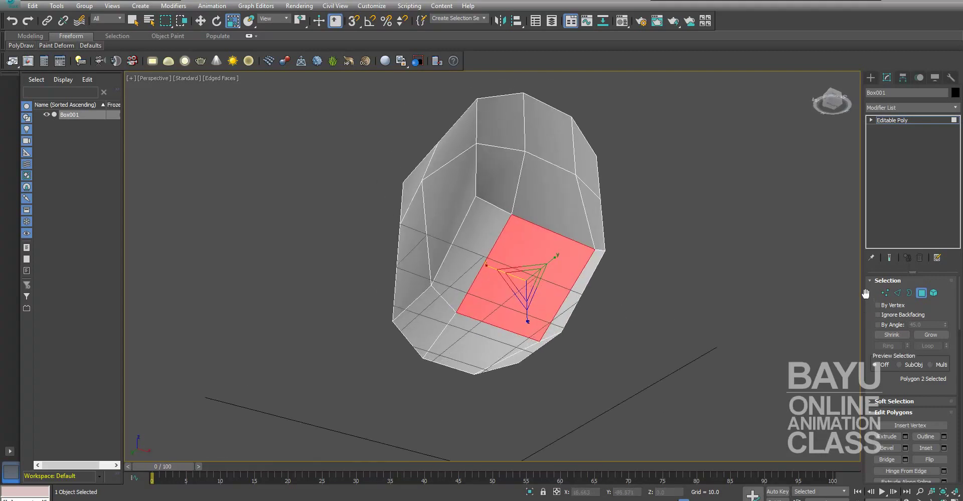
Step: Extrude the selected face and pull it downward into a neck
left_click_drag(860, 293, 775, 293)
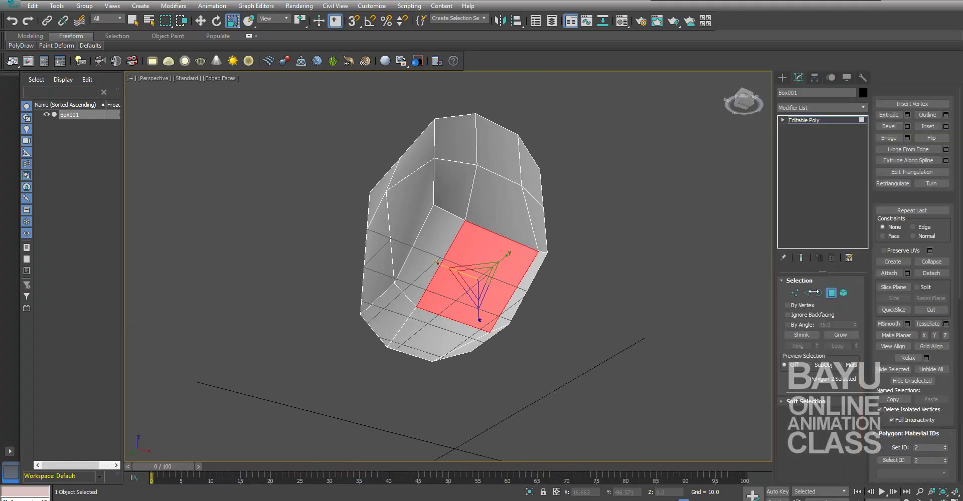
left_click(908, 115)
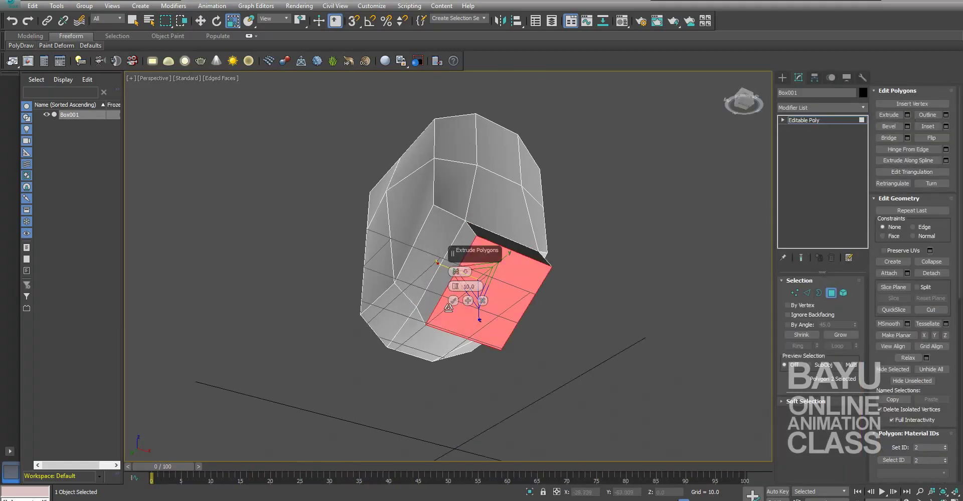
key("Return")
key("w")
mouse_move(576, 288)
middle_mouse_down("alt")
mouse_move(643, 321)
mouse_move(454, 298)
middle_mouse_up("alt")
mouse_move(479, 287)
left_mouse_down()
mouse_move(484, 333)
mouse_move(473, 363)
mouse_move(471, 342)
left_mouse_up()
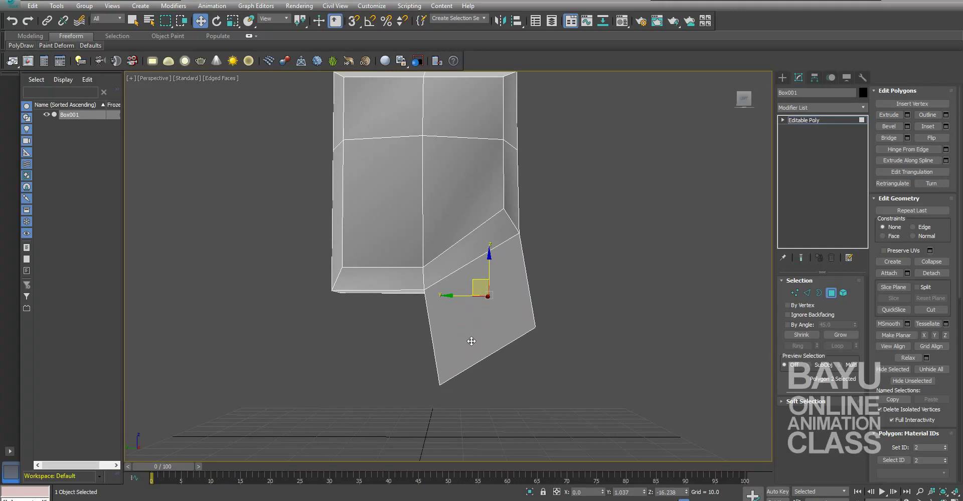
Step: At Vertex level, move the neck's right corner vertices down and right
left_click(794, 293)
left_click_drag(564, 290, 512, 354)
left_click_drag(517, 311, 527, 327)
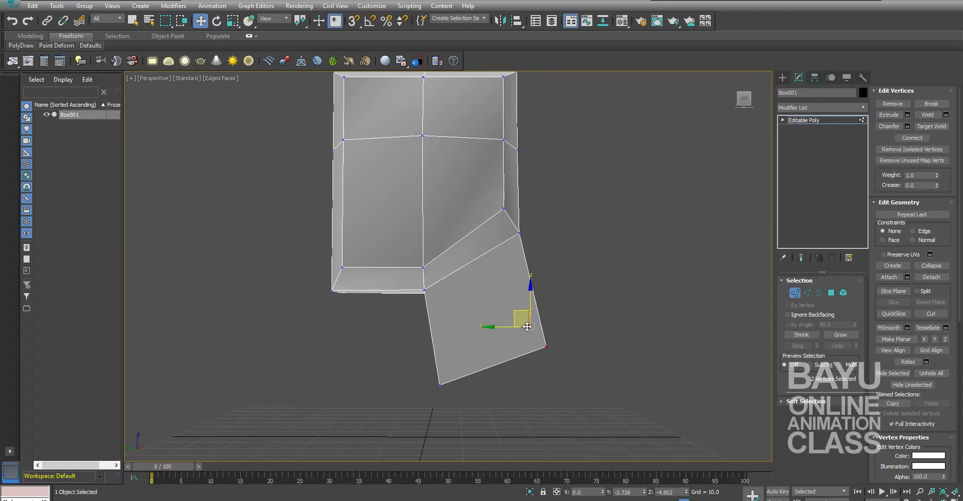
scroll(594, 243, "up", 1)
middle_click_drag(594, 243, 603, 232)
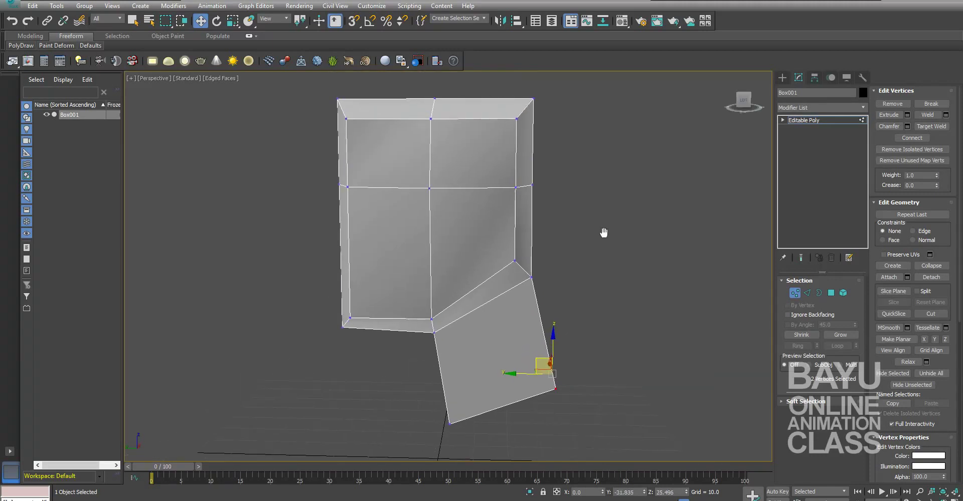
Step: Lower the top-left and top-right corner vertices to slope the crown
left_click_drag(285, 75, 400, 157)
left_click_drag(471, 89, 553, 148, "ctrl")
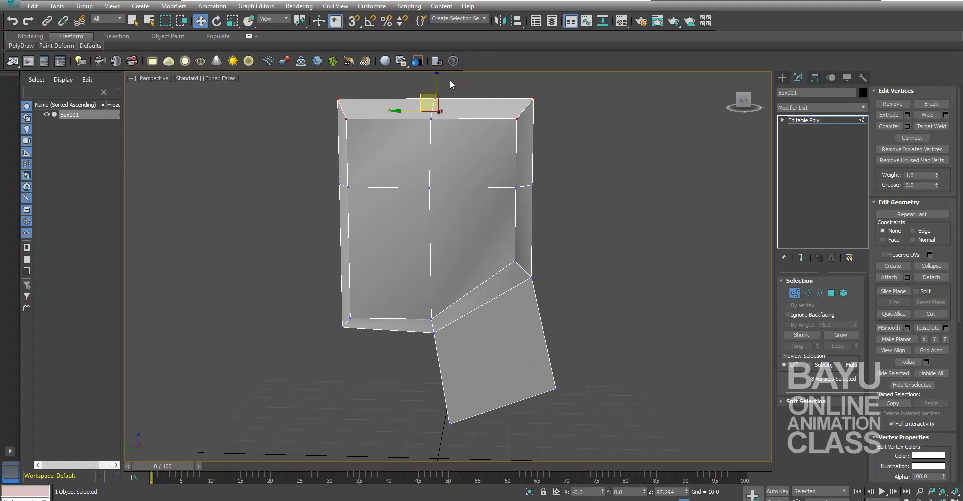
left_click_drag(437, 86, 440, 95)
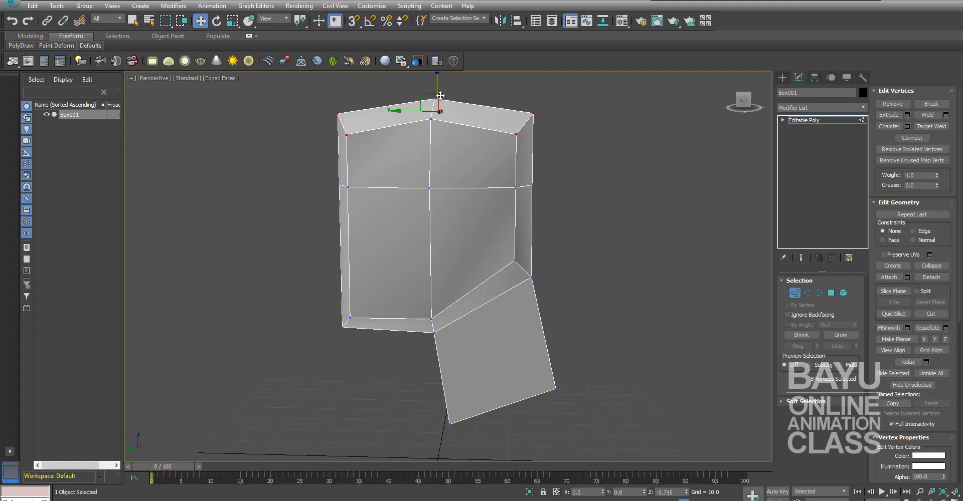
left_click_drag(439, 95, 441, 97)
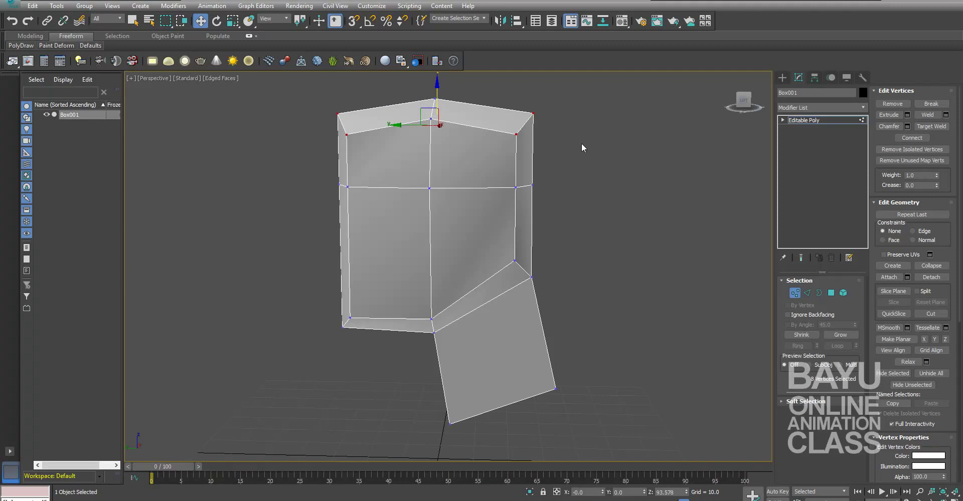
Step: Pull the right-edge and left-edge vertices inward
left_click_drag(592, 75, 481, 165)
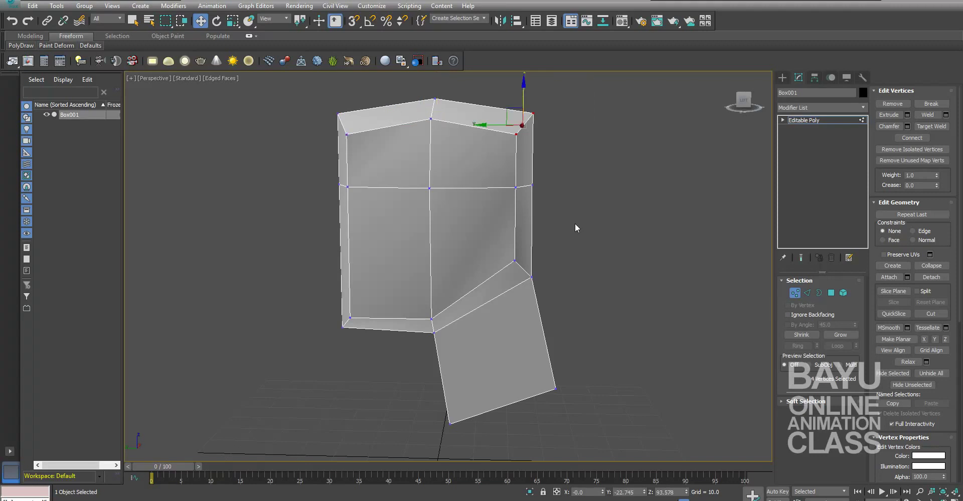
left_click_drag(530, 308, 490, 319, "ctrl")
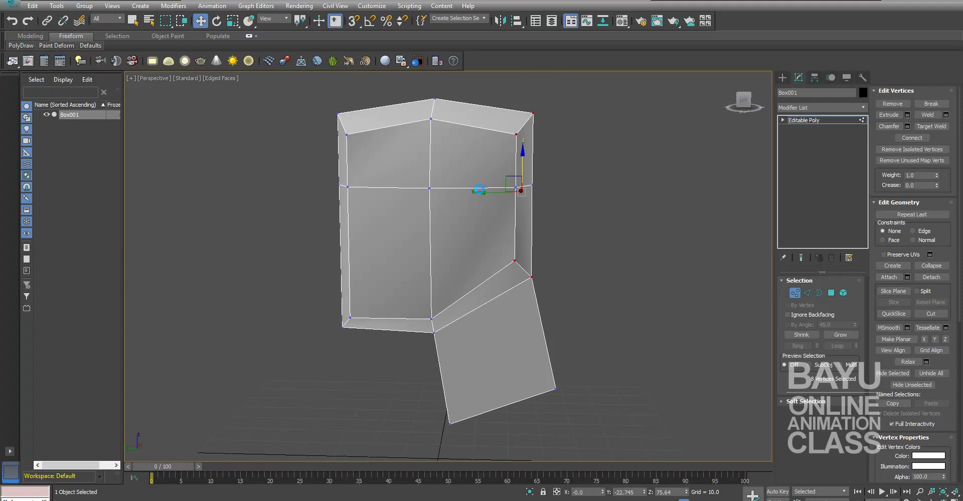
left_click_drag(480, 192, 461, 191)
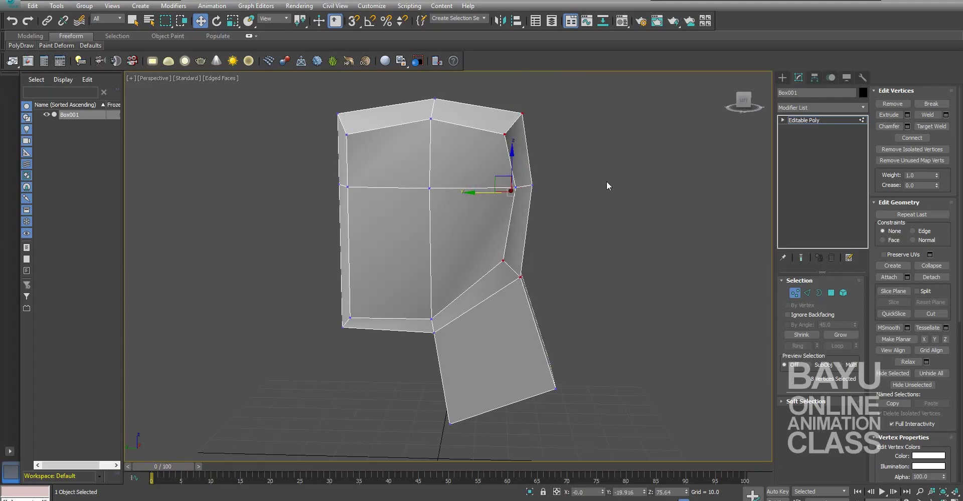
left_click_drag(298, 161, 399, 225)
left_click_drag(284, 85, 386, 158)
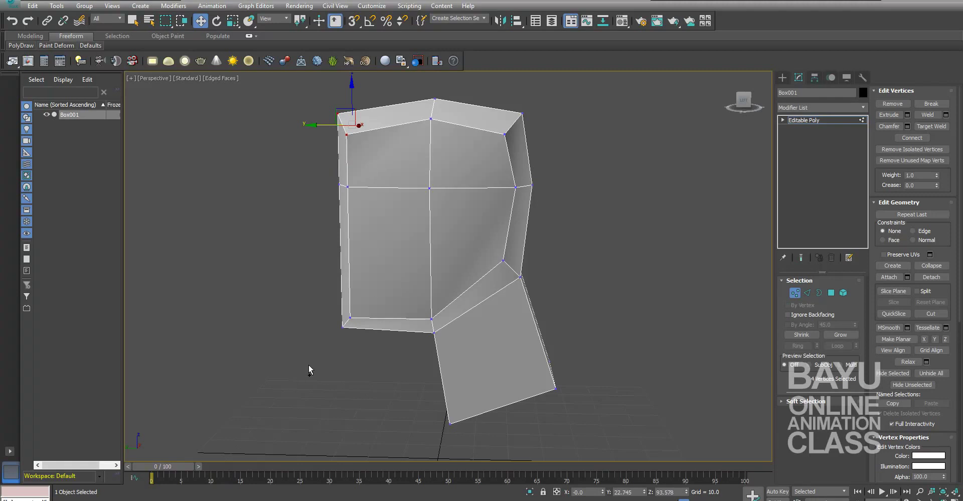
left_click_drag(387, 261, 387, 260, "ctrl")
left_click_drag(316, 222, 327, 222)
Step: Lower the bottom-left corner vertices of the head
left_click_drag(387, 365, 387, 364)
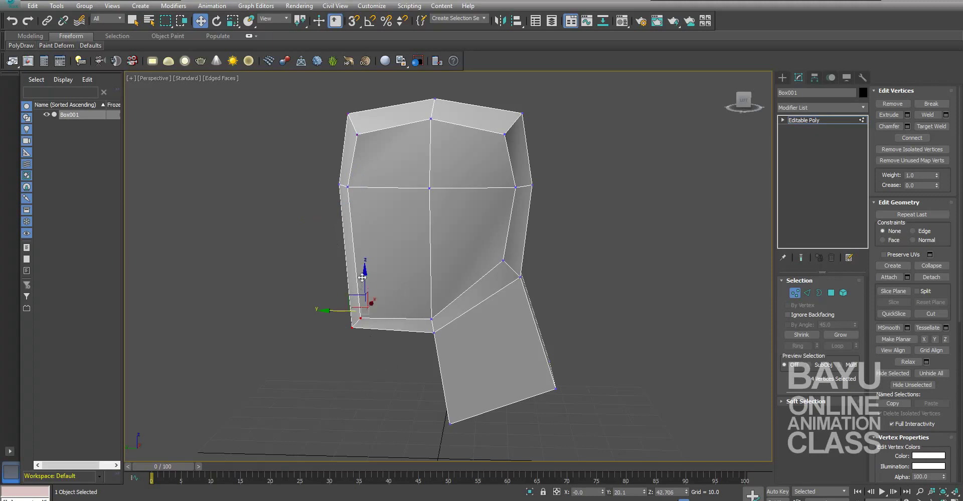
left_click_drag(365, 274, 365, 281)
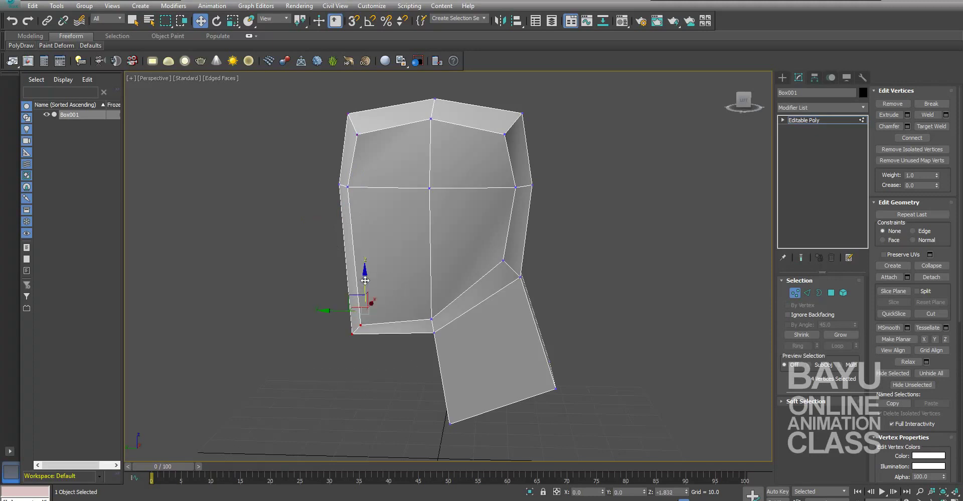
mouse_move(589, 297)
middle_mouse_down("alt")
mouse_move(624, 313)
mouse_move(725, 322)
mouse_move(687, 311)
mouse_move(612, 320)
mouse_move(516, 300)
mouse_move(483, 311)
mouse_move(486, 320)
mouse_move(663, 309)
mouse_move(576, 308)
middle_mouse_up("alt")
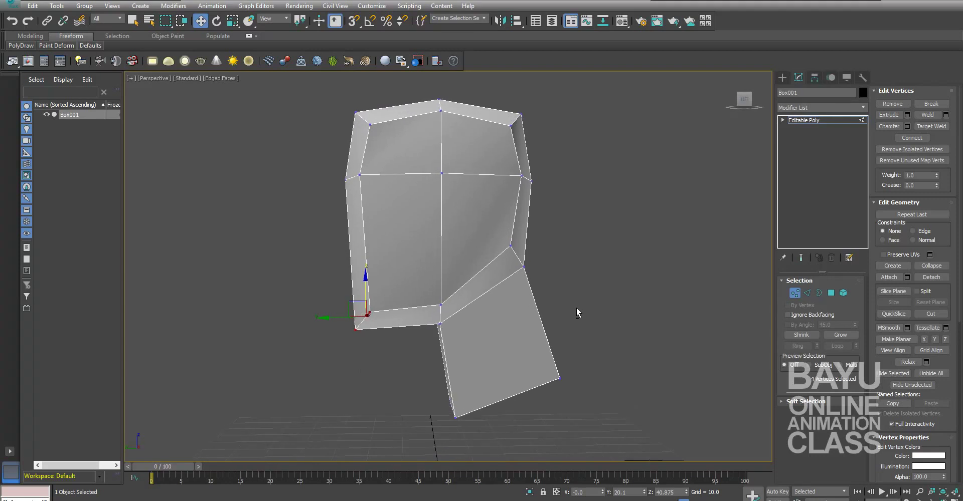
left_click(218, 79)
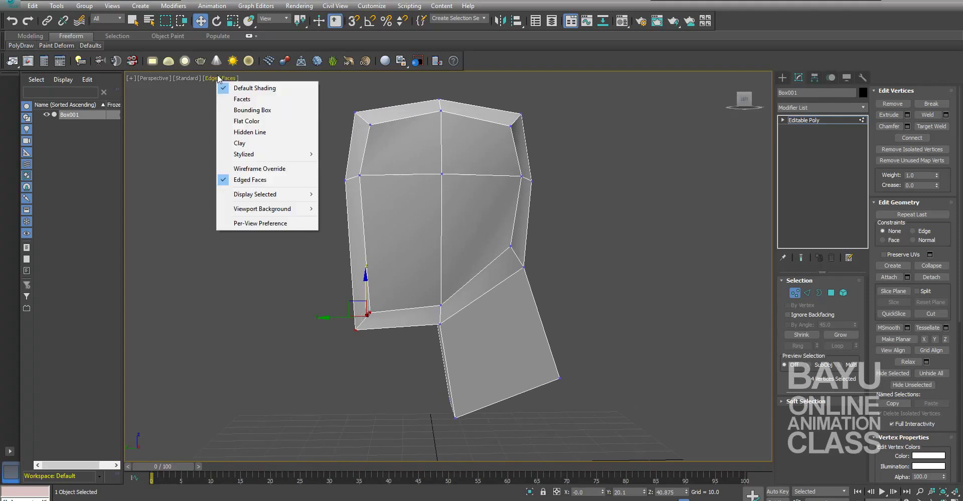
Step: Switch the viewport to Wireframe and scale the bottom corner vertices to 80% width
left_click(259, 169)
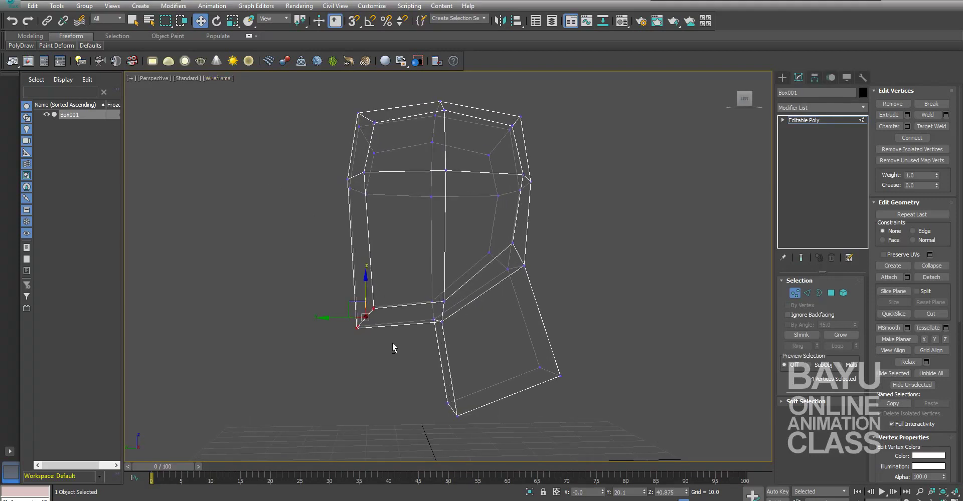
left_click(374, 308)
mouse_move(316, 374)
middle_mouse_down("alt")
mouse_move(428, 382)
mouse_move(412, 385)
middle_mouse_up("alt")
key("r")
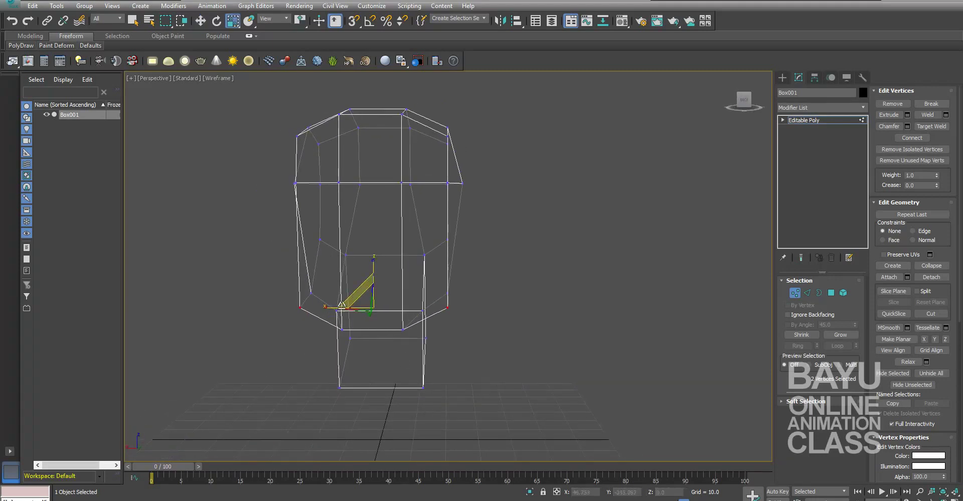
left_click_drag(325, 311, 334, 309)
mouse_move(467, 369)
middle_mouse_down("alt")
mouse_move(356, 340)
mouse_move(366, 329)
middle_mouse_up("alt")
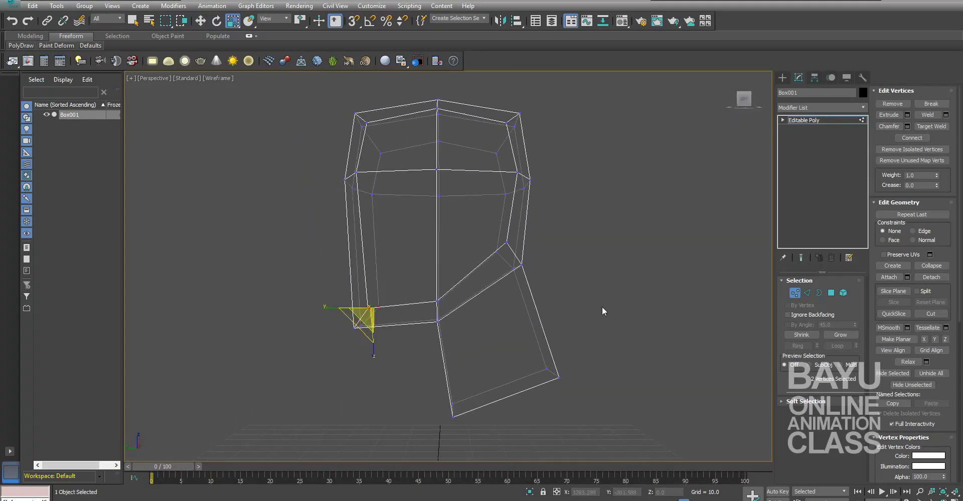
Step: Select the head's top vertices and shift the crown vertices sideways
middle_click_drag(602, 312, 575, 331)
mouse_move(483, 251)
middle_mouse_down("alt")
mouse_move(471, 259)
mouse_move(576, 258)
mouse_move(565, 264)
mouse_move(571, 256)
middle_mouse_up("alt")
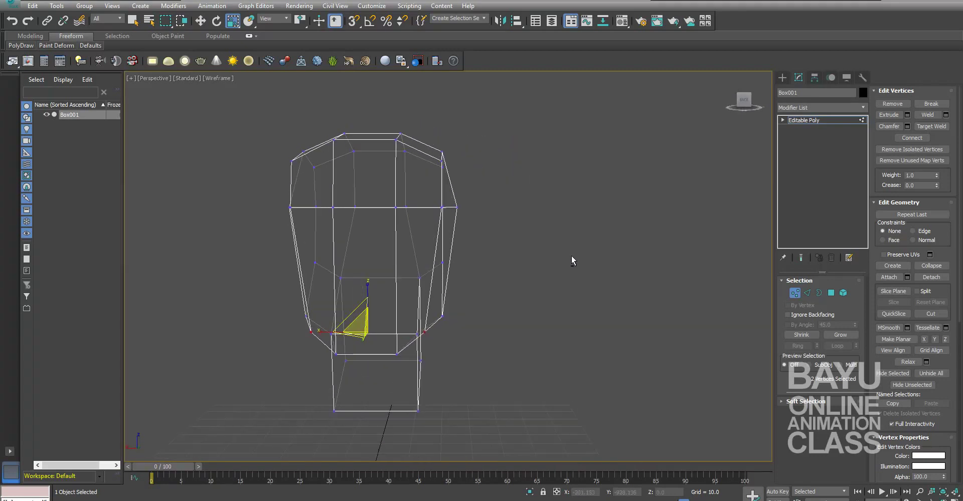
left_click_drag(427, 179, 427, 179)
middle_click_drag(427, 179, 452, 246, "alt")
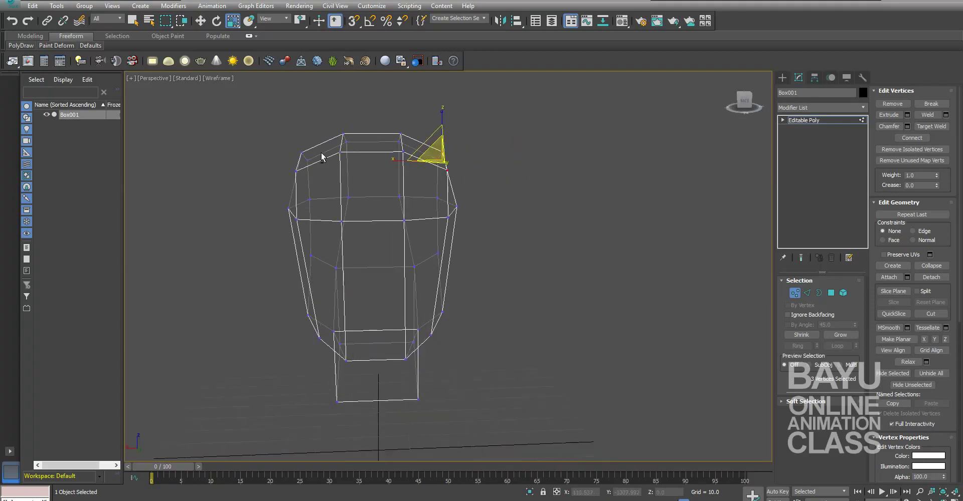
left_click_drag(322, 184, 349, 184, "ctrl")
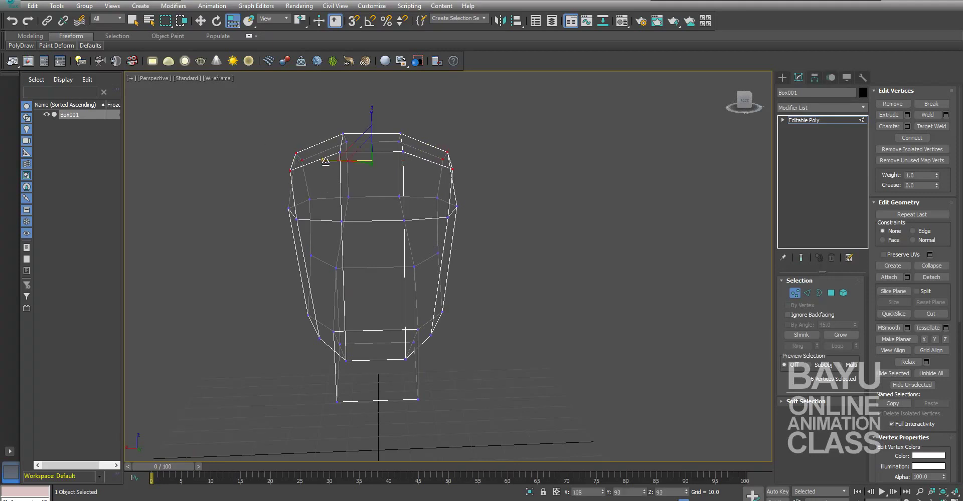
mouse_move(349, 183)
middle_mouse_down("alt")
mouse_move(508, 269)
mouse_move(337, 201)
middle_mouse_up("alt")
middle_click_drag(453, 207, 419, 163, "alt")
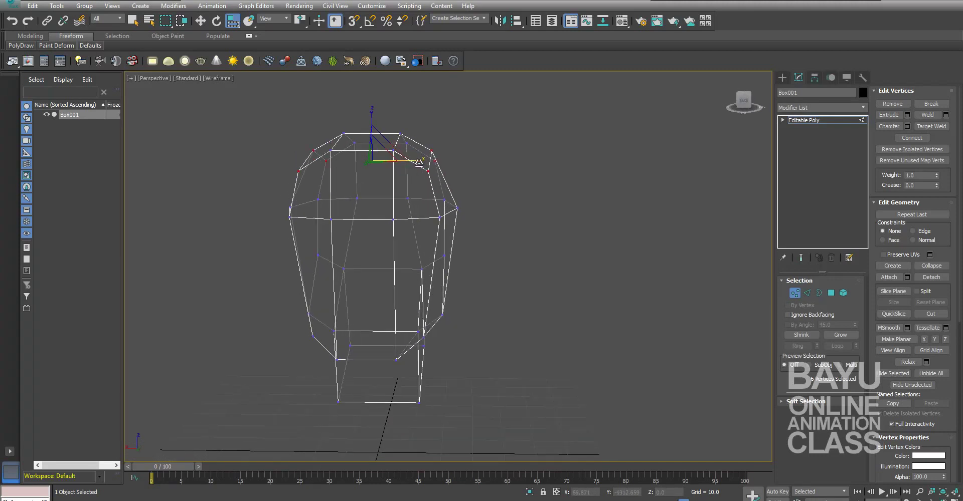
mouse_move(492, 288)
middle_mouse_down("alt")
mouse_move(380, 277)
mouse_move(391, 281)
middle_mouse_up("alt")
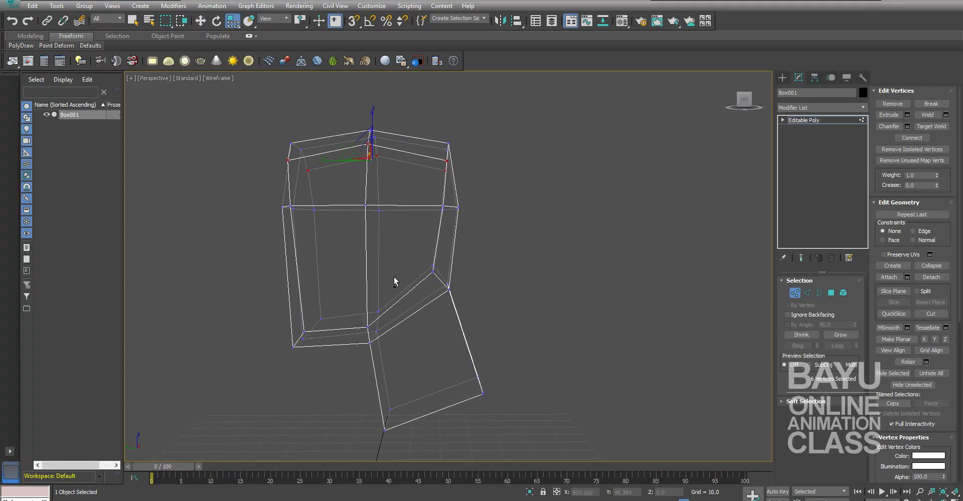
left_click_drag(404, 234, 404, 234)
key("w")
left_click_drag(337, 166, 355, 171)
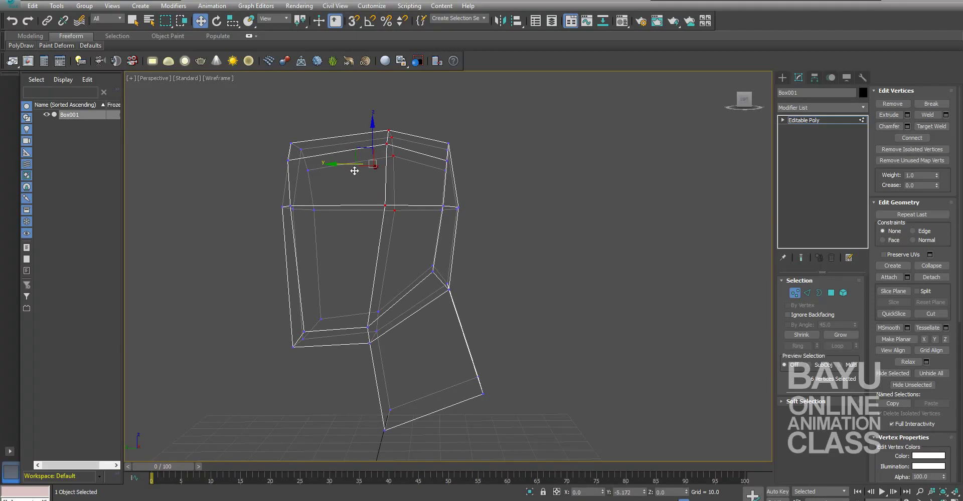
middle_click_drag(386, 311, 394, 319, "alt")
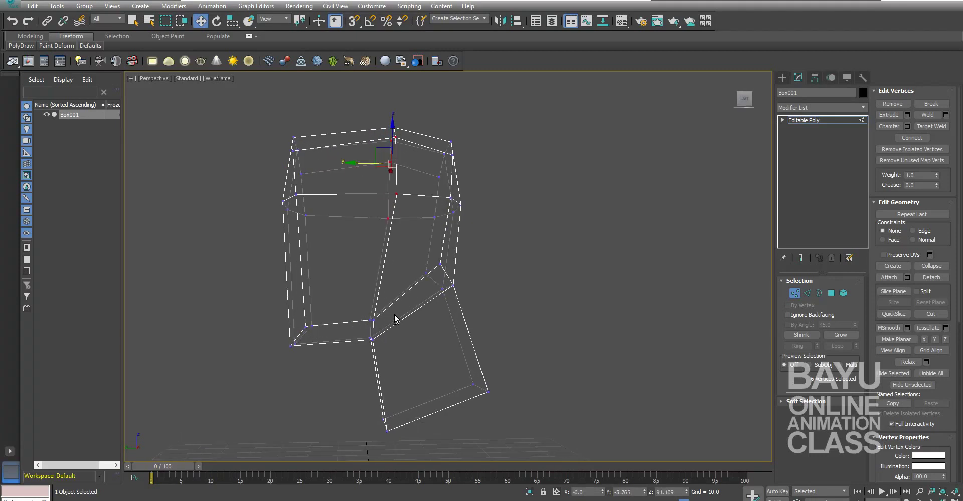
Step: Move two side vertices of the head down and back
left_click_drag(386, 326, 390, 330)
mouse_move(354, 305)
left_mouse_down()
mouse_move(370, 294)
mouse_move(355, 334)
left_mouse_up()
mouse_move(376, 304)
left_mouse_down()
mouse_move(304, 321)
mouse_move(307, 304)
left_mouse_up()
mouse_move(605, 277)
middle_mouse_down("alt")
mouse_move(528, 317)
mouse_move(486, 327)
mouse_move(501, 365)
mouse_move(506, 339)
mouse_move(569, 314)
middle_mouse_up("alt")
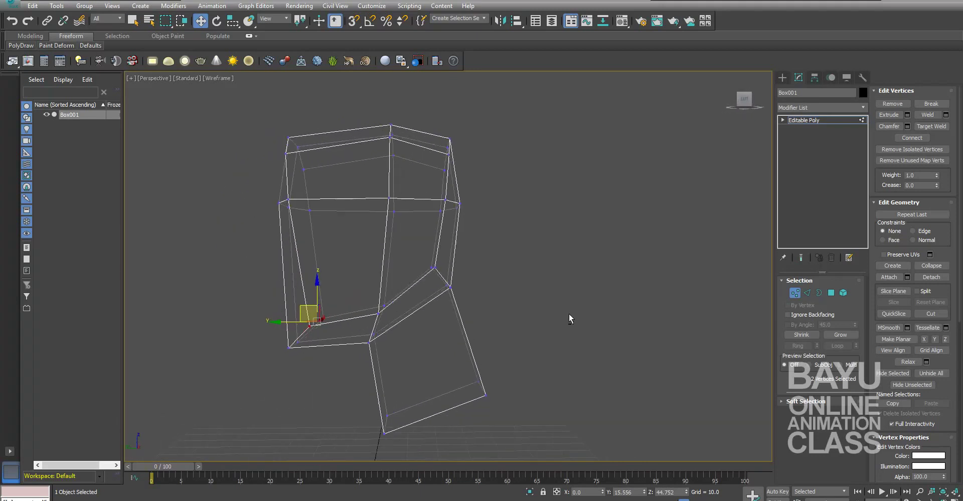
Step: Scale the side vertices toward the centre and restore the four-viewport layout
left_click_drag(420, 255, 447, 286)
mouse_move(462, 278)
middle_mouse_down("alt")
mouse_move(504, 314)
mouse_move(459, 319)
middle_mouse_up("alt")
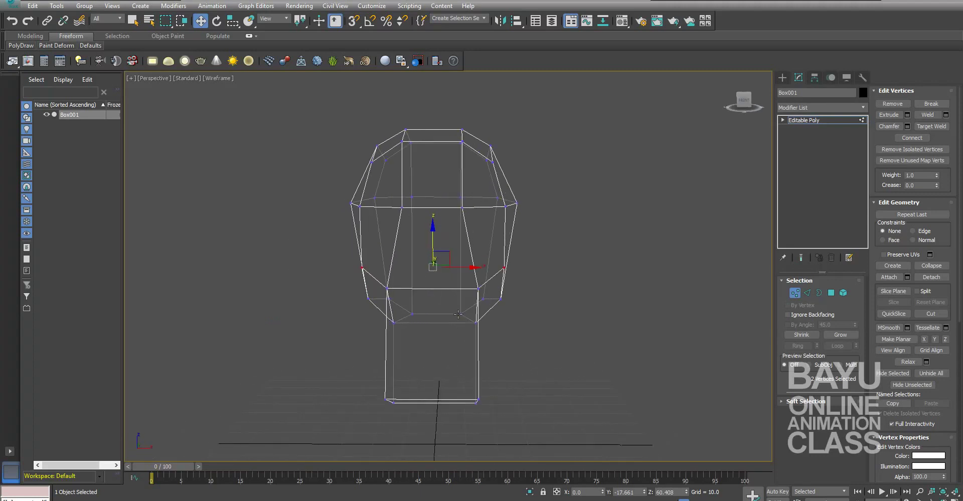
key("r")
left_click_drag(481, 268, 475, 269)
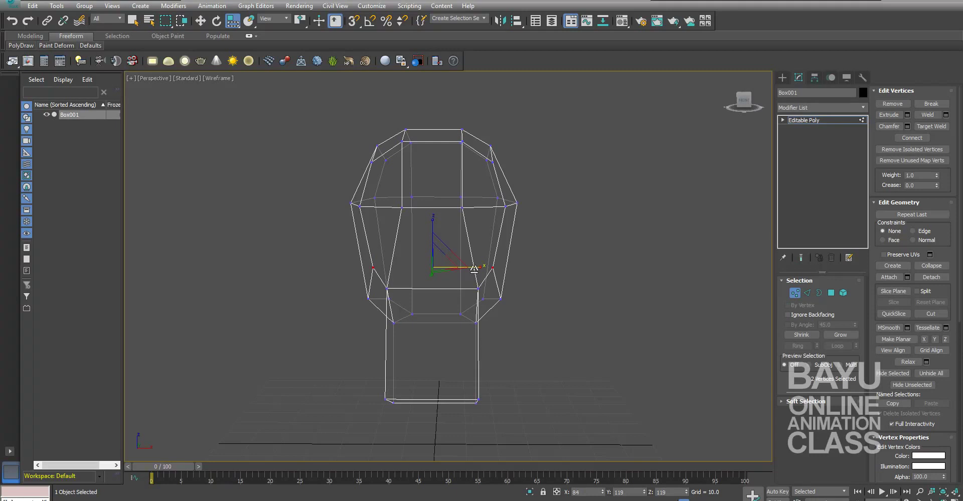
mouse_move(476, 293)
middle_mouse_down("alt")
mouse_move(522, 346)
mouse_move(494, 333)
middle_mouse_up("alt")
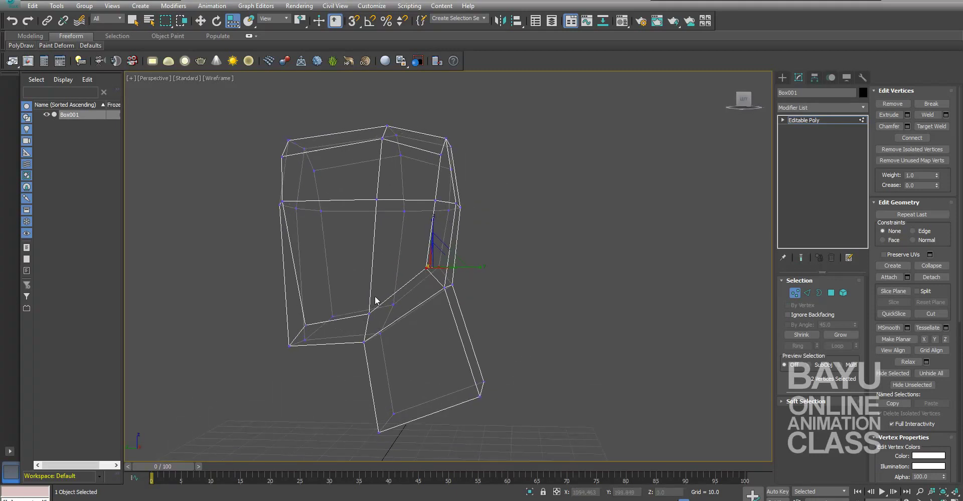
mouse_move(441, 275)
middle_mouse_down("alt")
mouse_move(478, 302)
mouse_move(590, 259)
middle_mouse_up("alt")
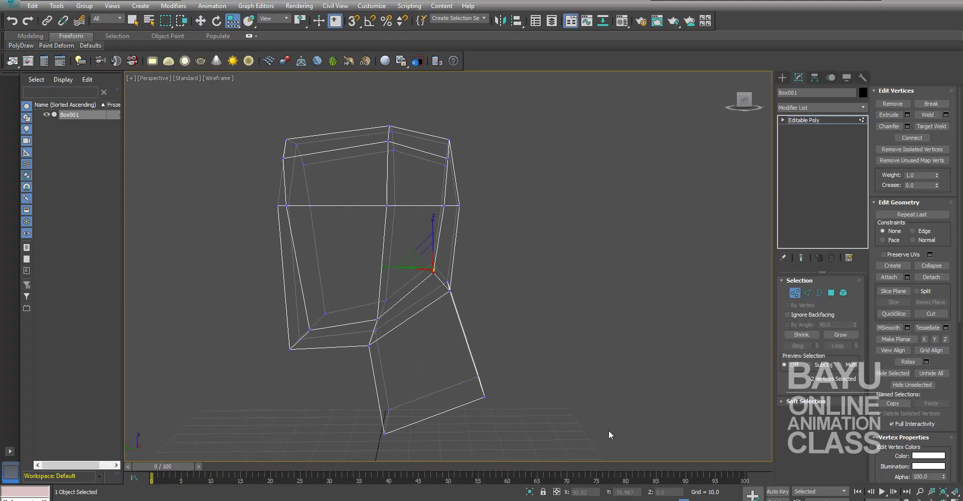
key("alt+w")
Step: QuickSlice a horizontal loop across the head at mid-height in the Left view
scroll(351, 401, "up", 2)
scroll(350, 407, "up", 1)
scroll(350, 407, "up", 1)
mouse_move(350, 407)
middle_mouse_down()
mouse_move(346, 396)
mouse_move(431, 412)
middle_mouse_up()
scroll(351, 401, "up", 1)
scroll(351, 401, "up", 1)
scroll(346, 398, "up", 1)
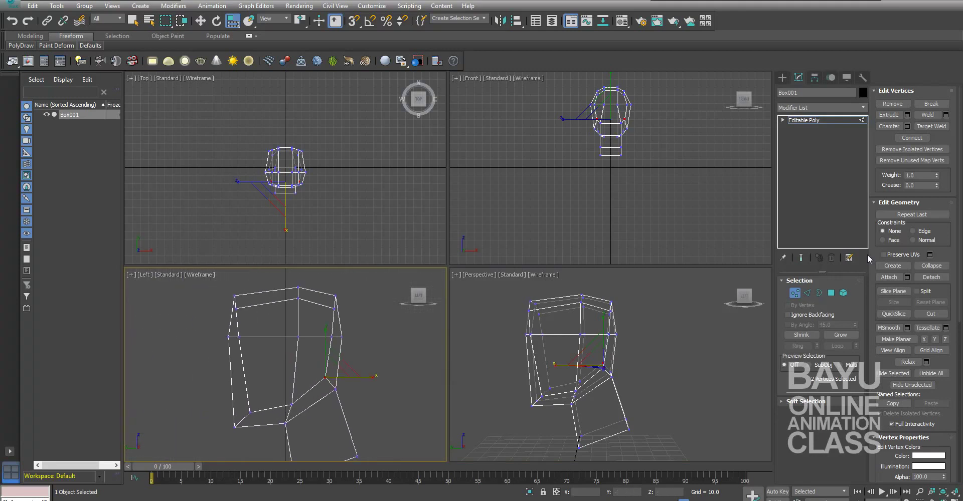
left_click(894, 314)
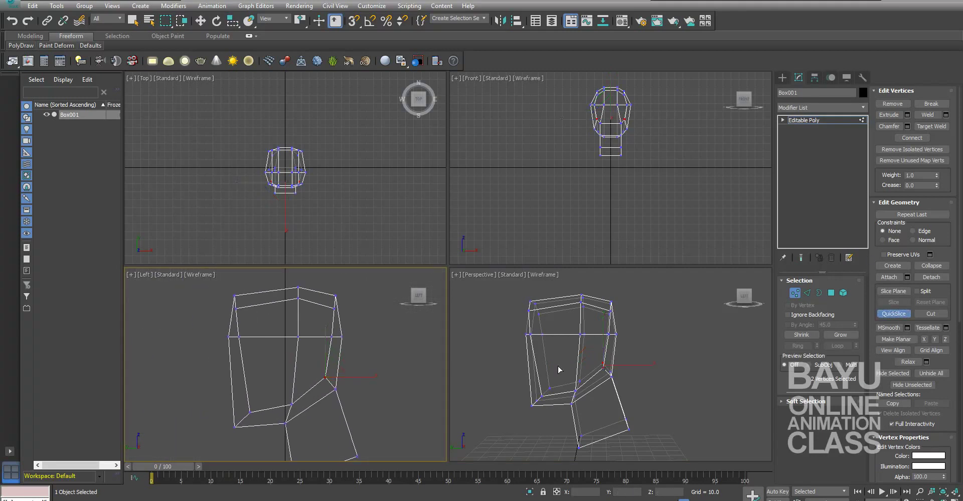
left_click(266, 281)
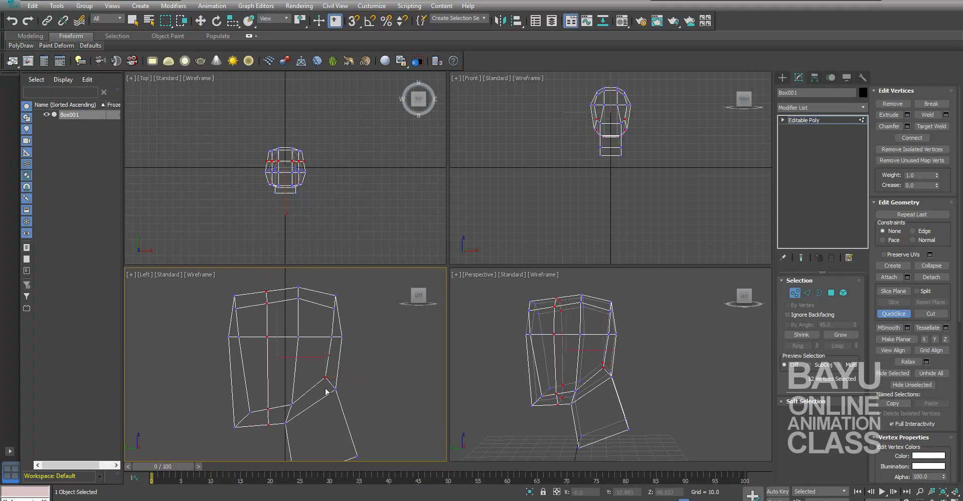
left_click(358, 360)
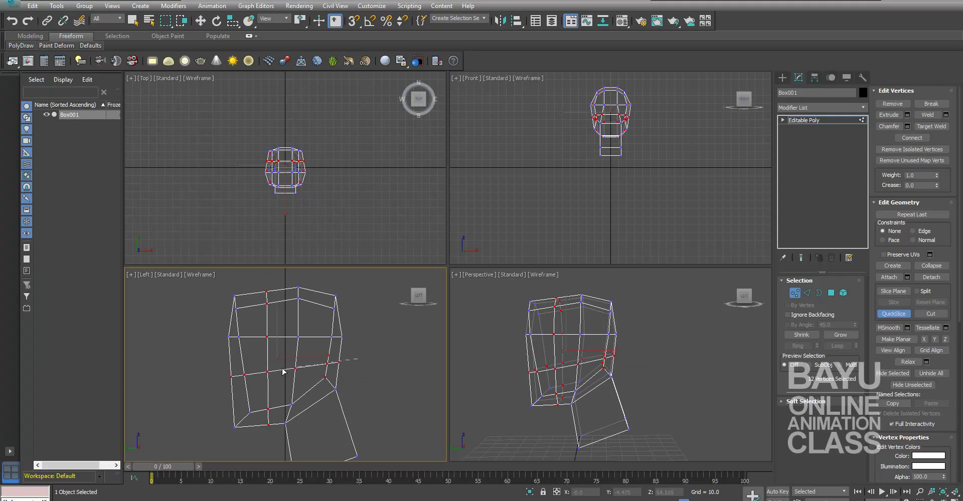
left_click(206, 368)
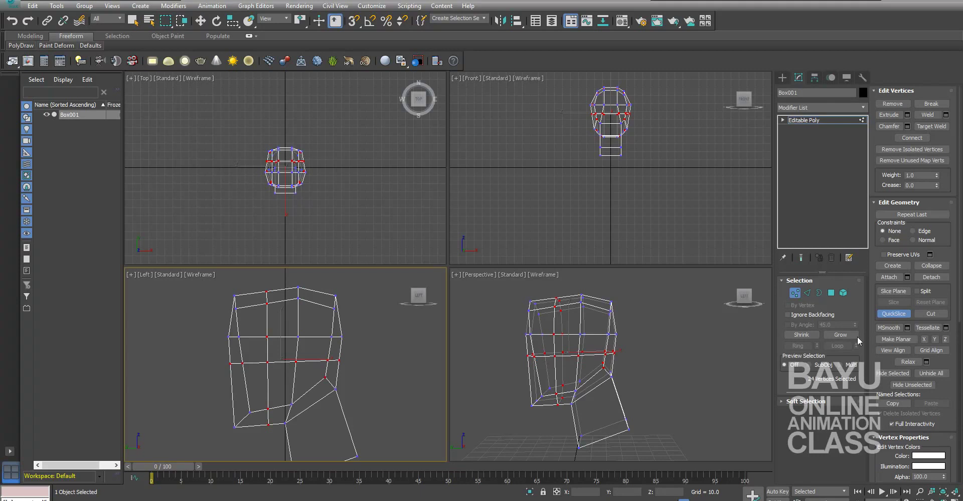
Step: Exit slicing, maximize the Perspective view and orbit around the head
key("r")
right_click(697, 387)
key("alt+w")
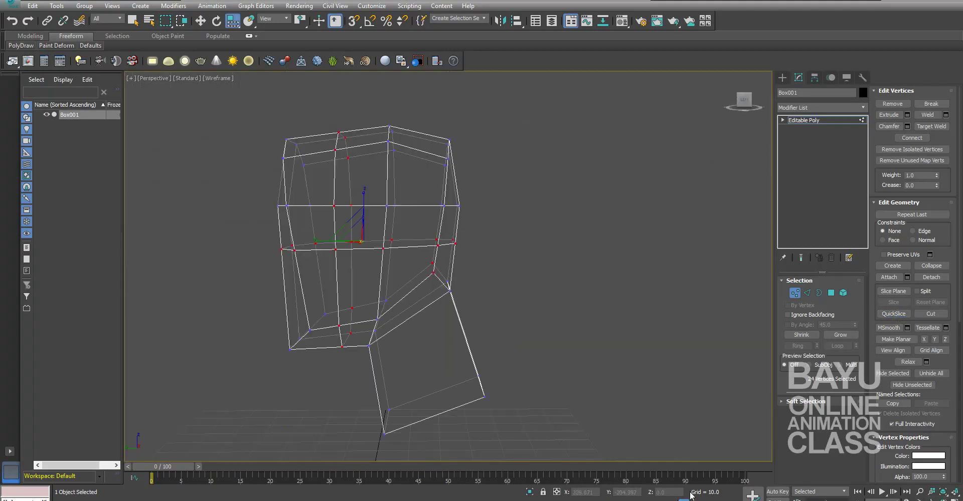
mouse_move(513, 396)
middle_mouse_down("alt")
mouse_move(547, 388)
mouse_move(537, 350)
mouse_move(681, 355)
mouse_move(606, 352)
mouse_move(682, 345)
mouse_move(658, 349)
mouse_move(667, 346)
middle_mouse_up("alt")
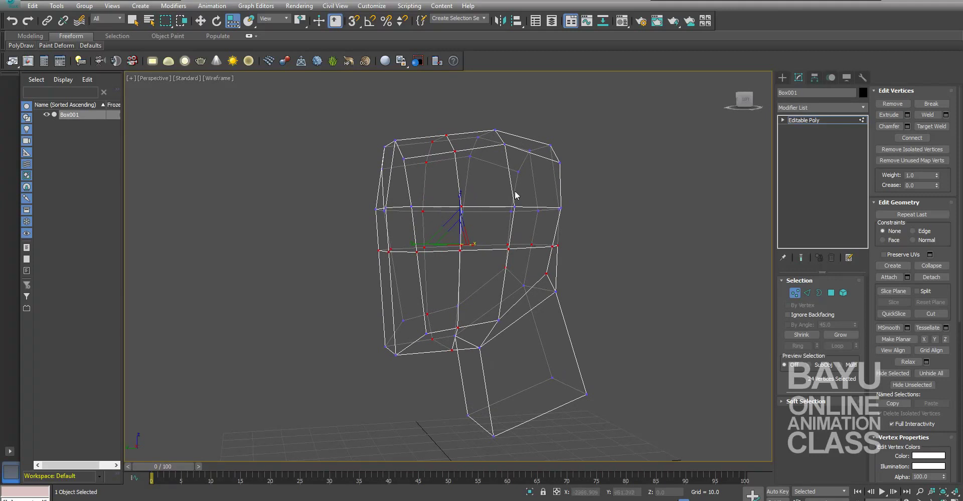
mouse_move(551, 230)
middle_mouse_down("alt")
mouse_move(590, 259)
mouse_move(549, 252)
middle_mouse_up("alt")
left_click(831, 293)
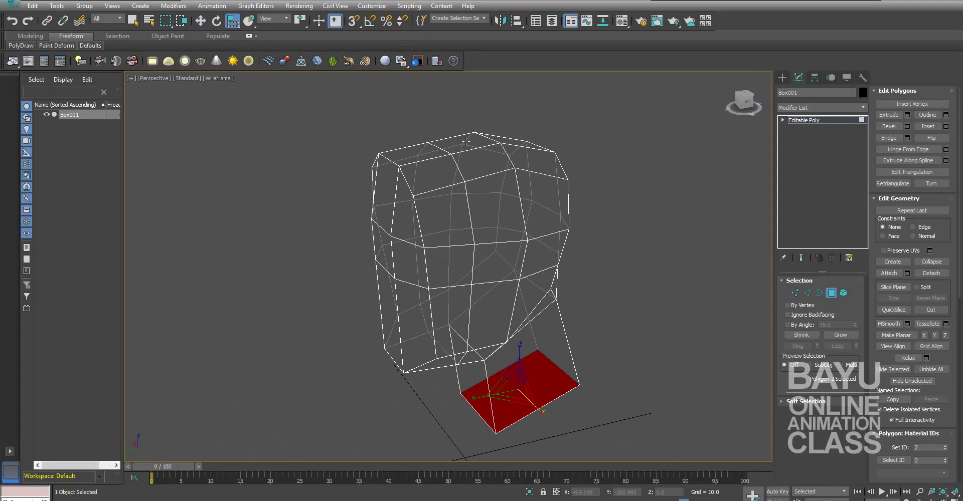
left_click(465, 145)
left_click(484, 170, "ctrl")
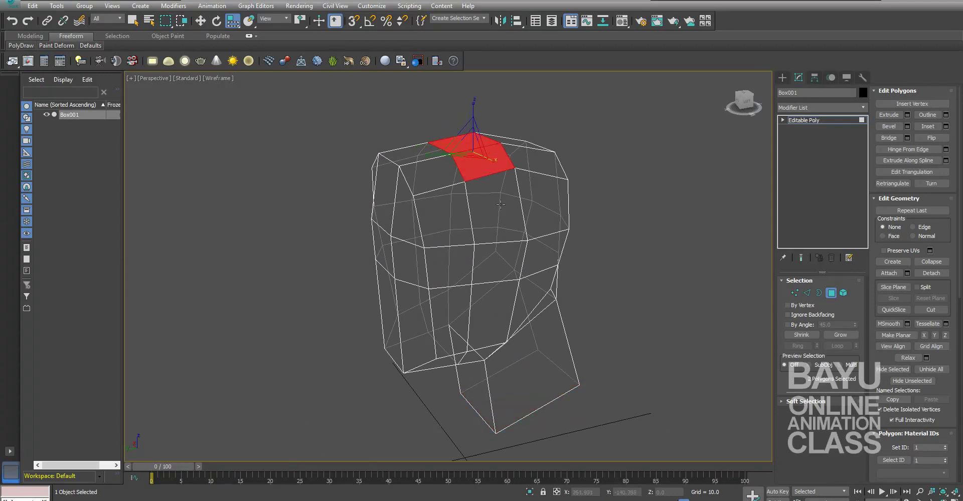
left_click(503, 210, "ctrl")
left_click(500, 264, "ctrl")
left_click(490, 301, "ctrl")
left_click(459, 328, "ctrl")
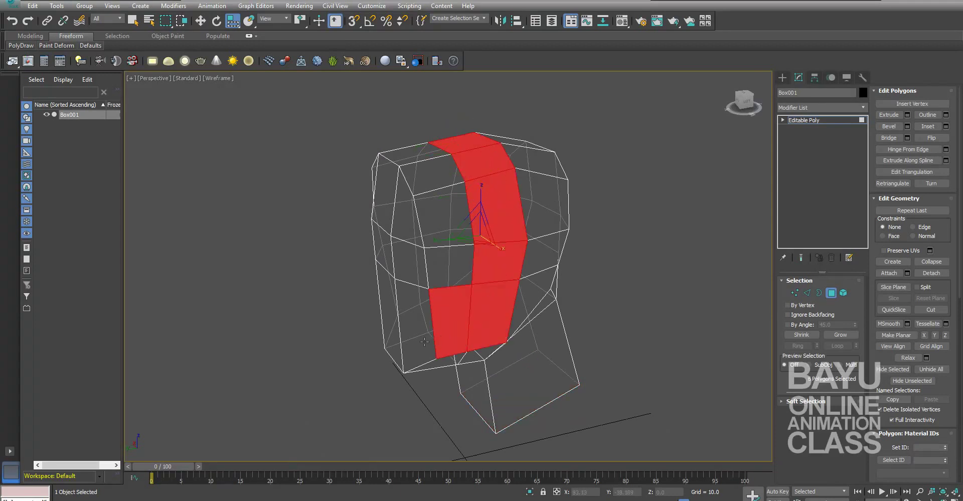
left_click(424, 336, "ctrl")
left_click(393, 339, "ctrl")
mouse_move(630, 300)
middle_mouse_down("alt")
mouse_move(641, 303)
mouse_move(535, 307)
middle_mouse_up("alt")
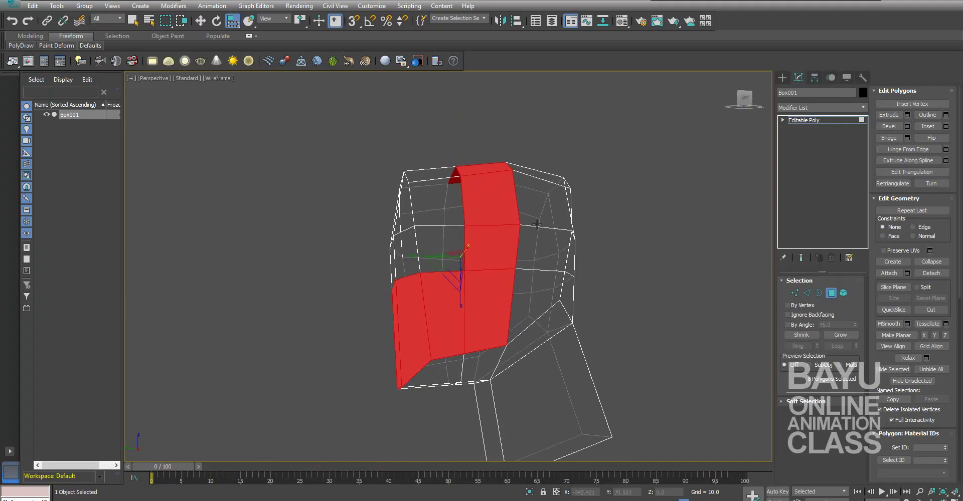
mouse_move(678, 324)
middle_mouse_down("alt")
mouse_move(647, 303)
mouse_move(633, 350)
mouse_move(600, 350)
mouse_move(578, 325)
mouse_move(523, 308)
mouse_move(559, 311)
mouse_move(348, 308)
mouse_move(458, 229)
middle_mouse_up("alt")
left_click(633, 351)
left_click(633, 350)
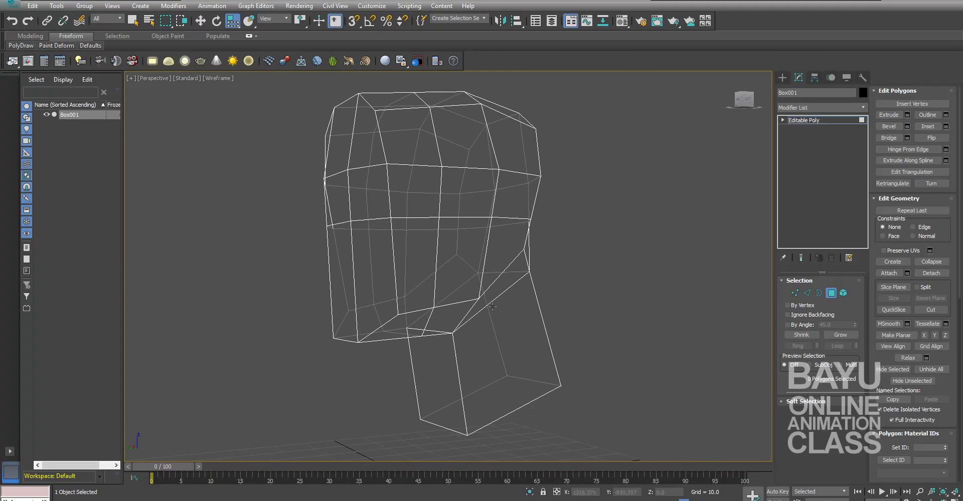
Step: Cut diagonal edges from the lower face vertices up to the middle loop
left_click(795, 294)
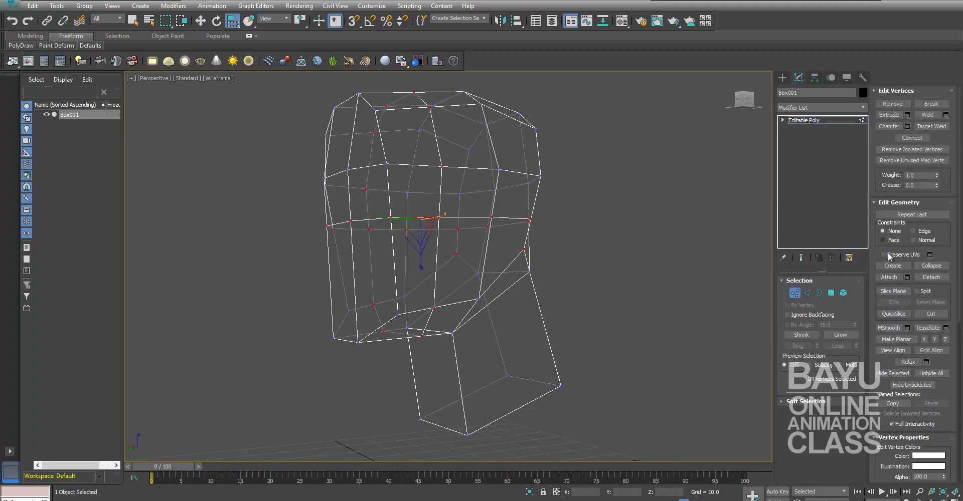
left_click(931, 315)
mouse_move(522, 289)
middle_mouse_down("alt")
mouse_move(529, 284)
mouse_move(529, 301)
mouse_move(540, 305)
middle_mouse_up("alt")
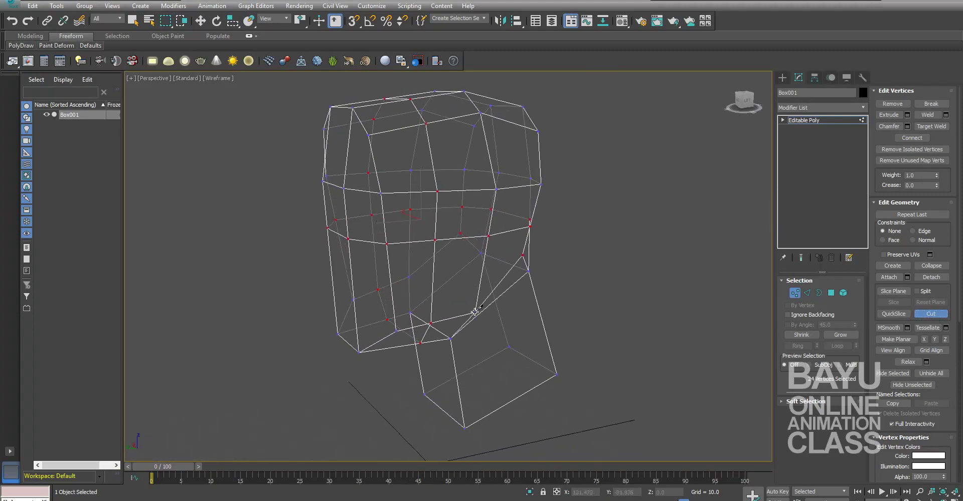
left_click(436, 240)
left_click(430, 323)
mouse_move(441, 322)
middle_mouse_down("alt")
mouse_move(580, 318)
mouse_move(571, 318)
middle_mouse_up("alt")
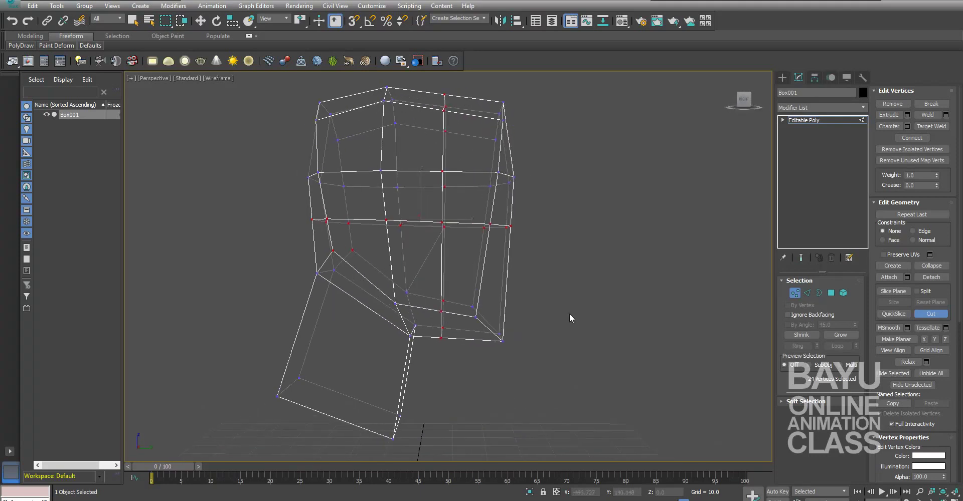
left_click(396, 303)
middle_click_drag(415, 276, 412, 275, "alt")
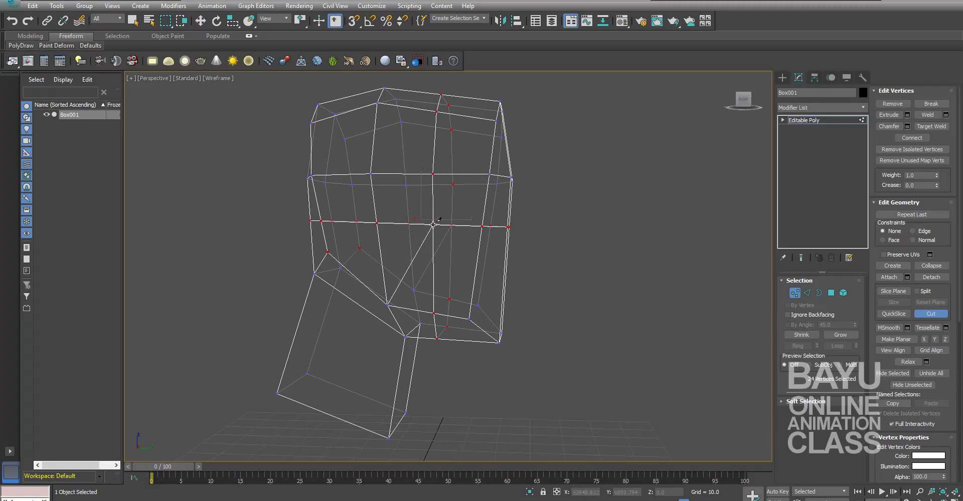
right_click(591, 226)
mouse_move(491, 282)
middle_mouse_down("alt")
mouse_move(526, 316)
mouse_move(639, 308)
middle_mouse_up("alt")
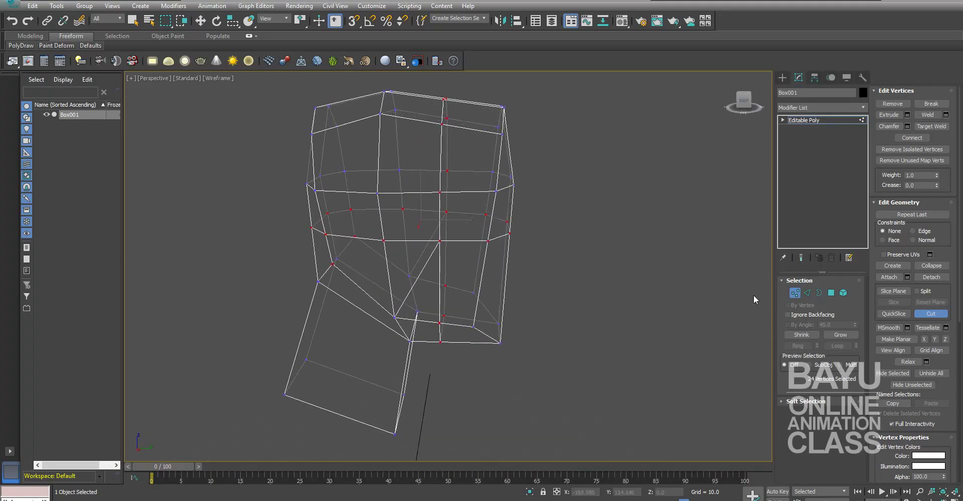
left_click(807, 294)
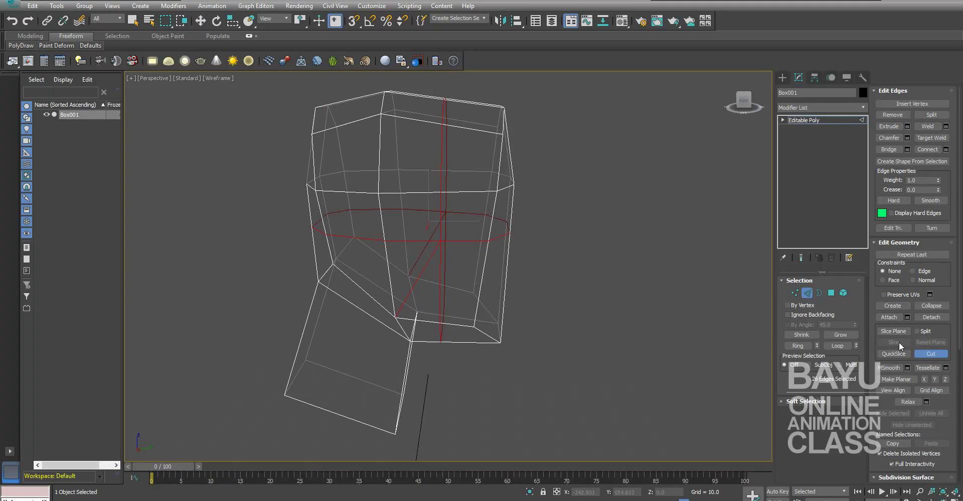
Step: Select the vertical and horizontal edge loops on the head front and remove them
left_click(400, 259)
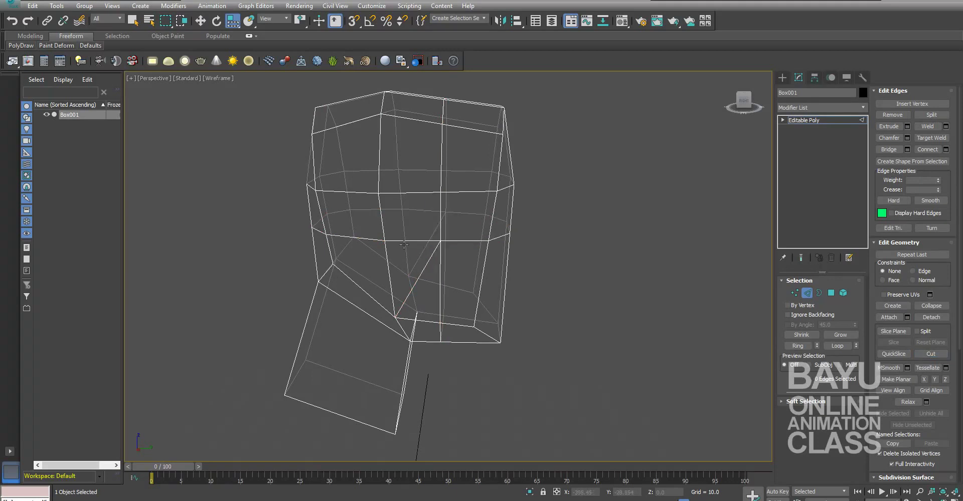
double_click(404, 244)
double_click(412, 240)
middle_click_drag(613, 311, 624, 324, "alt")
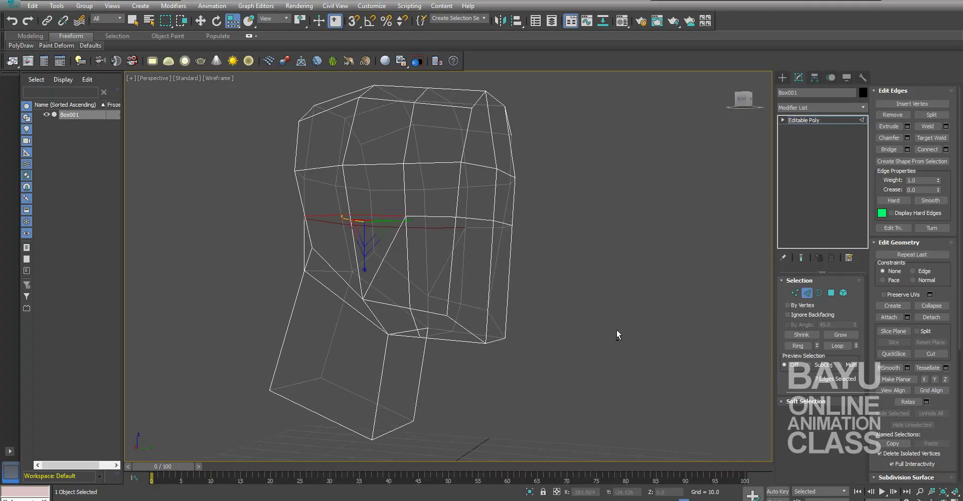
double_click(426, 256, "ctrl")
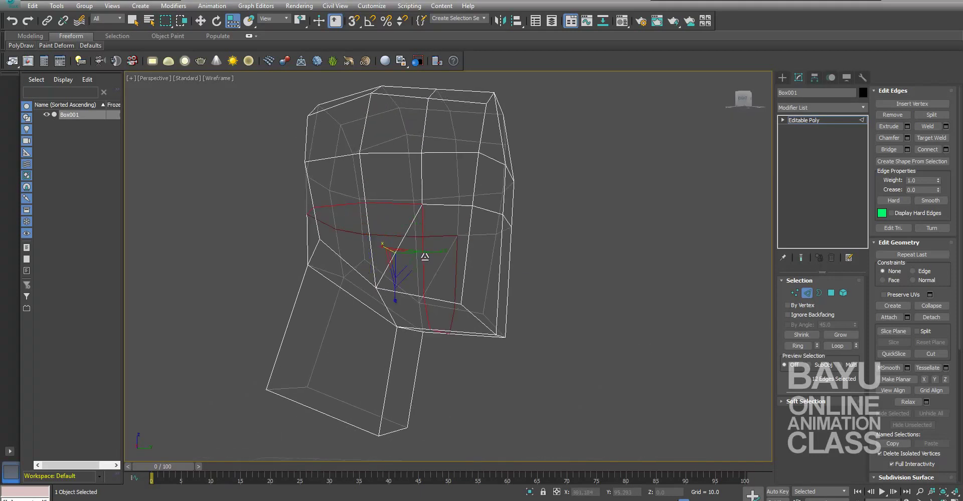
left_click(901, 115)
Step: Switch to vertex level with nothing selected
mouse_move(523, 335)
middle_mouse_down("alt")
mouse_move(636, 398)
mouse_move(583, 392)
mouse_move(532, 357)
middle_mouse_up("alt")
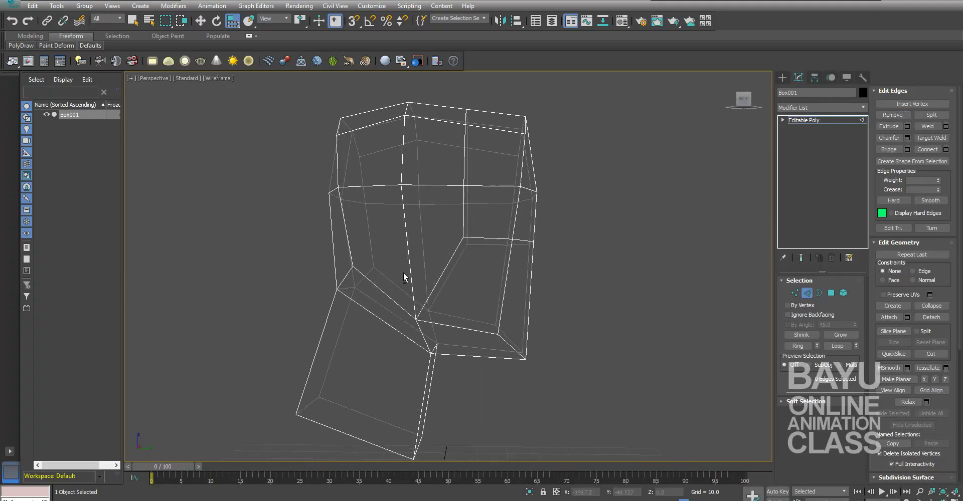
left_click(795, 293)
middle_click_drag(618, 315, 622, 317, "alt")
left_click(622, 317)
Step: Box-select the leftover loose vertices and remove them
mouse_move(607, 384)
middle_mouse_down("alt")
mouse_move(570, 368)
mouse_move(474, 372)
middle_mouse_up("alt")
left_click_drag(478, 315, 458, 377)
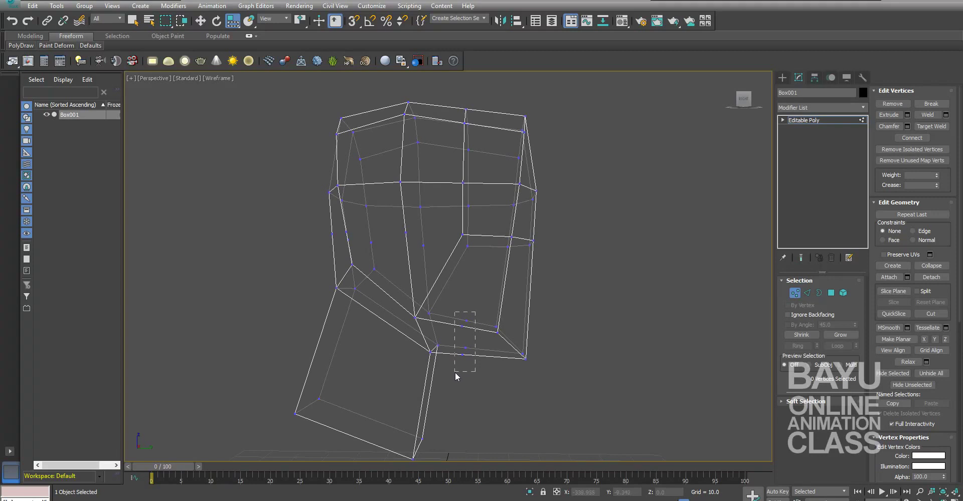
middle_click_drag(378, 327, 389, 336, "alt")
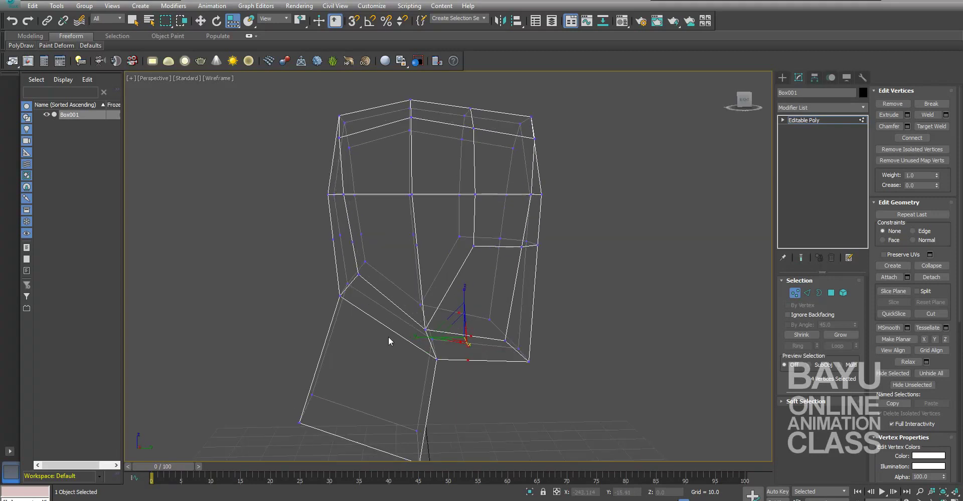
left_click_drag(430, 247, 428, 248, "ctrl")
left_click(891, 106)
Step: Move four lower-face vertices down along Z to form a triangular face shape
middle_click_drag(622, 334, 615, 330, "alt")
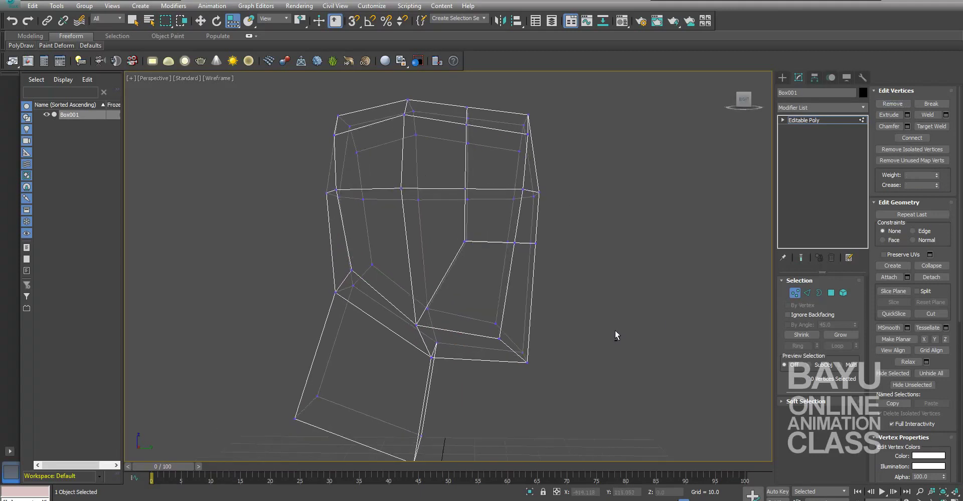
left_click_drag(495, 269, 494, 271)
key("w")
mouse_move(522, 204)
left_mouse_down()
mouse_move(517, 272)
mouse_move(598, 342)
left_mouse_up()
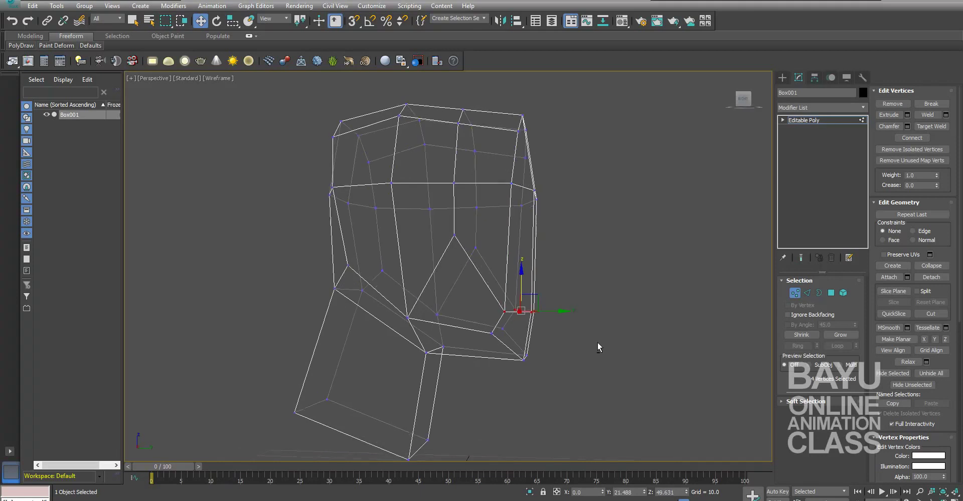
middle_click_drag(597, 342, 424, 344, "alt")
Step: Pull the apex vertices of the lower face downward
scroll(538, 368, "up", 2)
scroll(525, 367, "up", 3)
scroll(559, 296, "down", 2)
scroll(566, 272, "down", 1)
scroll(566, 270, "down", 3)
scroll(519, 203, "down", 1)
left_click_drag(519, 203, 577, 245)
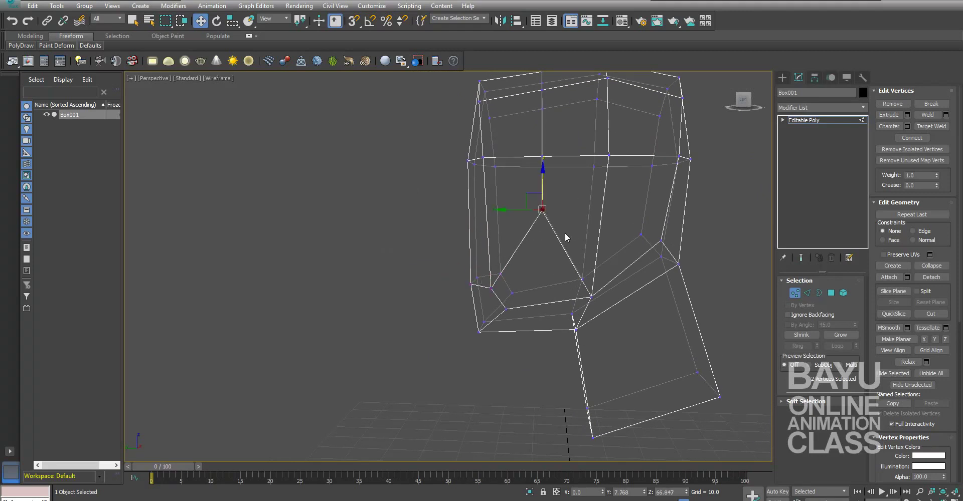
left_click_drag(527, 200, 536, 241)
Step: Raise the four top vertices and shift the top ring vertices sideways
mouse_move(651, 195)
middle_mouse_down("alt")
mouse_move(607, 218)
mouse_move(545, 148)
middle_mouse_up("alt")
left_click_drag(526, 104, 589, 164)
middle_click_drag(575, 114, 581, 146)
left_click_drag(552, 118, 552, 110)
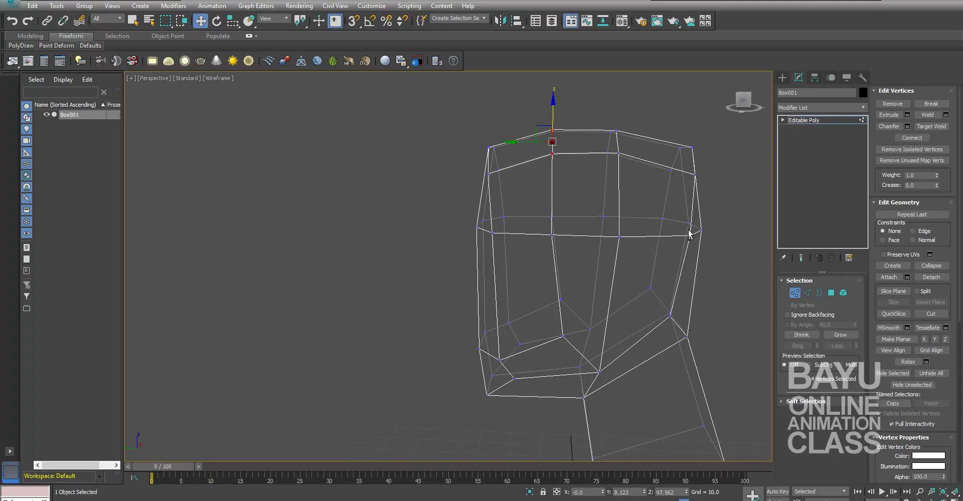
middle_click_drag(649, 150, 642, 186, "alt")
left_click_drag(606, 218, 605, 219)
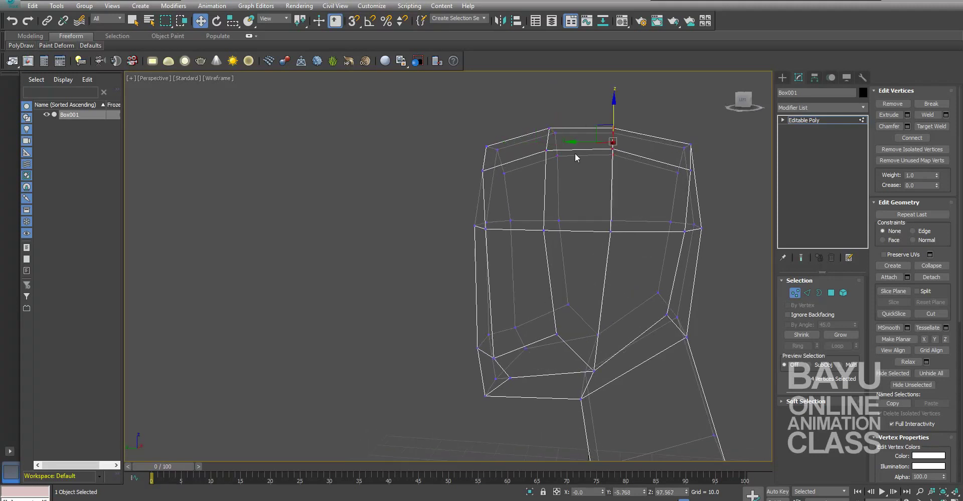
left_click_drag(570, 143, 580, 143)
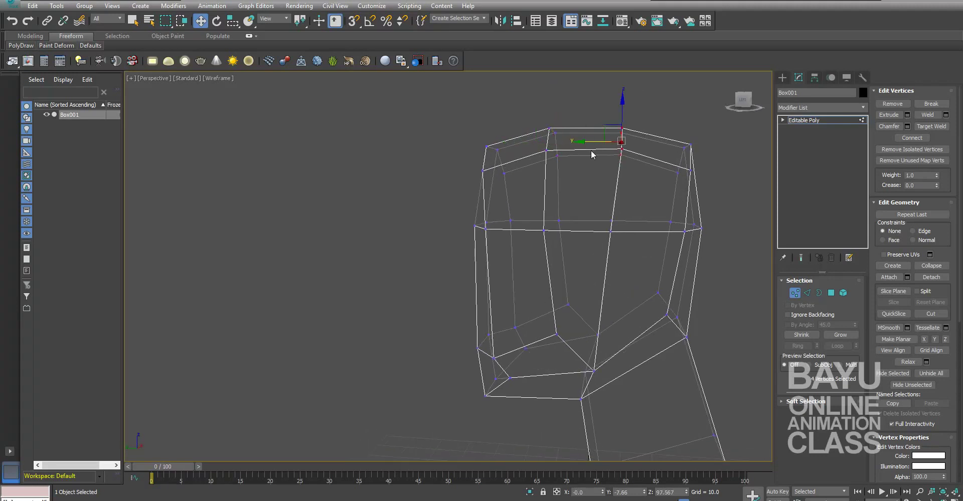
Step: Pull a top corner vertex of the head slightly inward
middle_click_drag(579, 143, 705, 219, "alt")
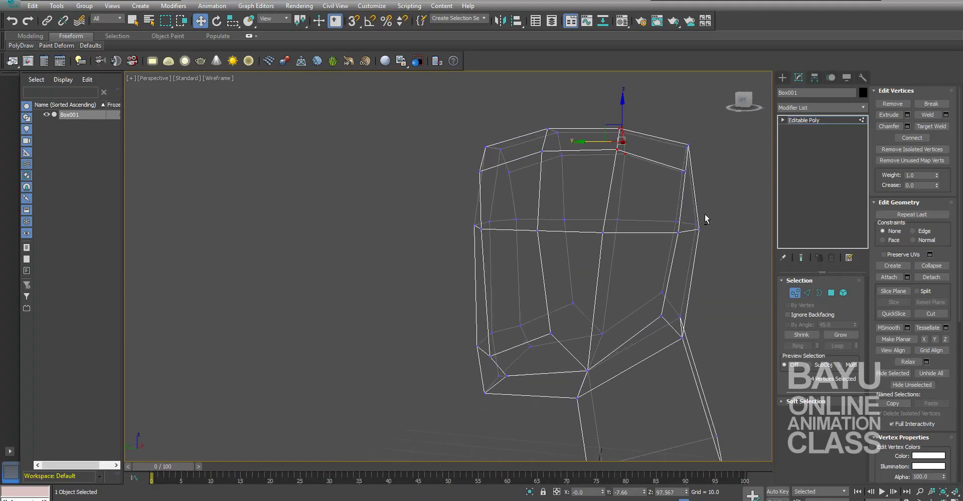
left_click_drag(660, 159, 715, 199)
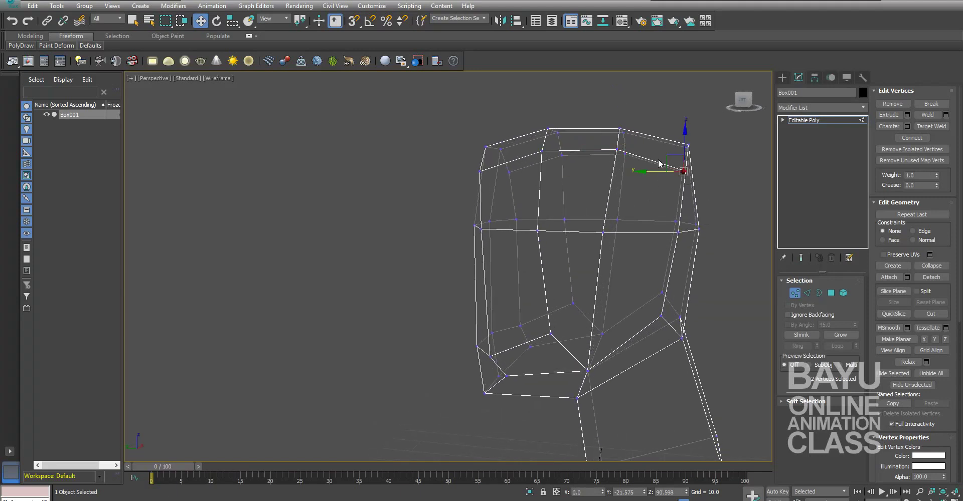
left_click_drag(661, 160, 652, 155)
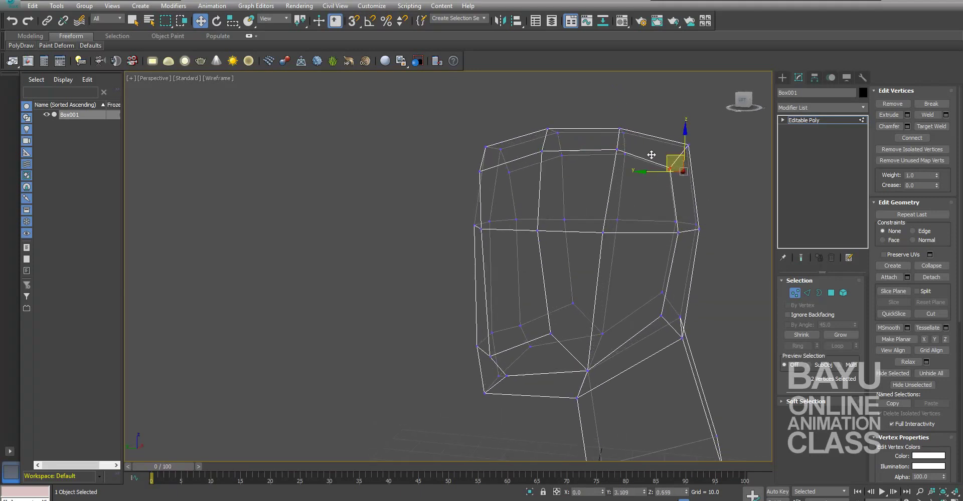
middle_click_drag(704, 221, 720, 261, "alt")
mouse_move(660, 368)
middle_mouse_down("alt")
mouse_move(519, 312)
mouse_move(530, 313)
middle_mouse_up("alt")
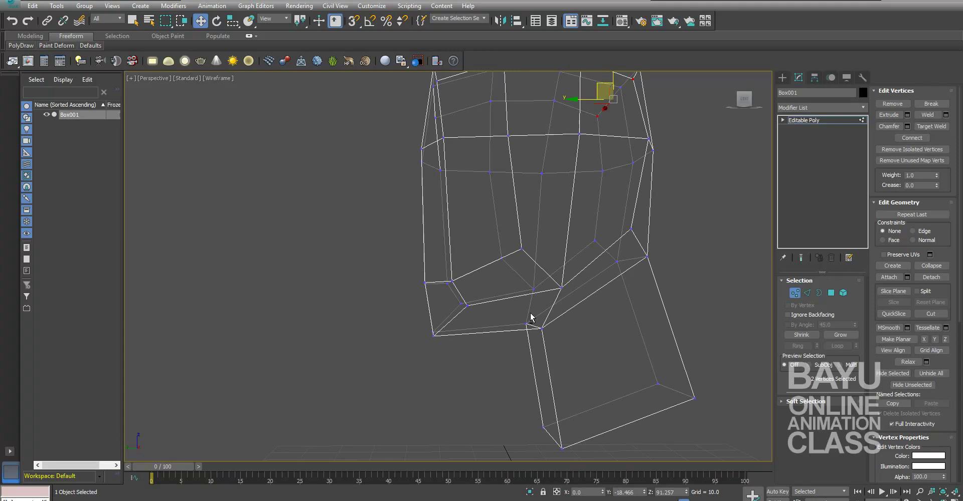
Step: Move the lower-left jaw vertex toward the neck and reposition two jaw vertices
left_click(433, 335)
mouse_move(431, 328)
left_mouse_down()
mouse_move(432, 295)
mouse_move(406, 302)
mouse_move(444, 311)
mouse_move(451, 290)
left_mouse_up()
mouse_move(451, 290)
middle_mouse_down("alt")
mouse_move(533, 382)
mouse_move(493, 305)
middle_mouse_up("alt")
left_click_drag(471, 325, 464, 281)
mouse_move(464, 281)
middle_mouse_down("alt")
mouse_move(606, 402)
mouse_move(613, 381)
mouse_move(574, 375)
mouse_move(546, 281)
middle_mouse_up("alt")
Step: Scale the two side jaw vertices inward along X to narrow the lower face
left_click(545, 271)
mouse_move(513, 316)
middle_mouse_down("alt")
mouse_move(473, 337)
mouse_move(493, 328)
middle_mouse_up("alt")
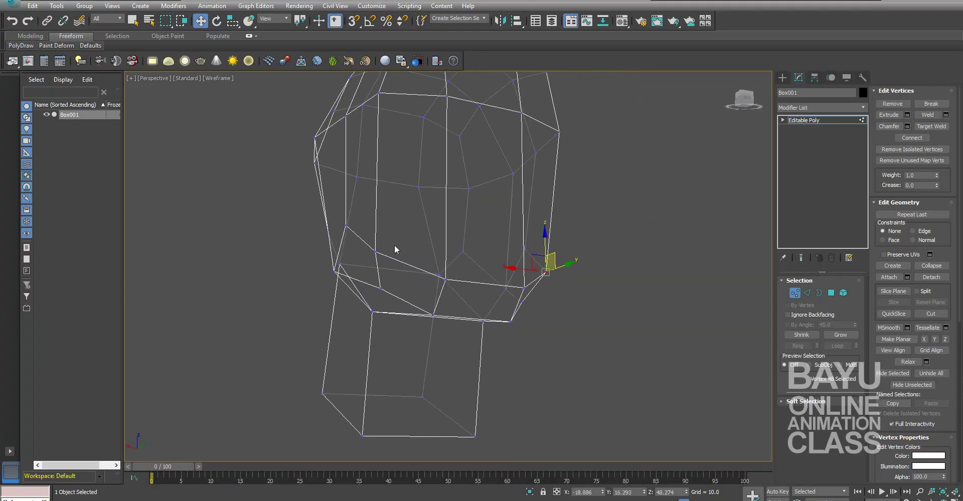
left_click(370, 269, "ctrl")
middle_click_drag(561, 294, 531, 316, "alt")
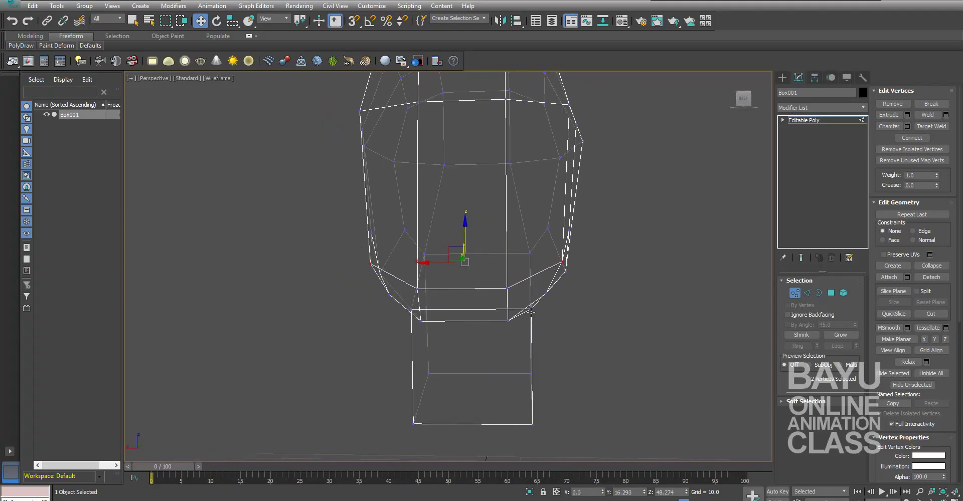
key("r")
left_click_drag(510, 261, 502, 260)
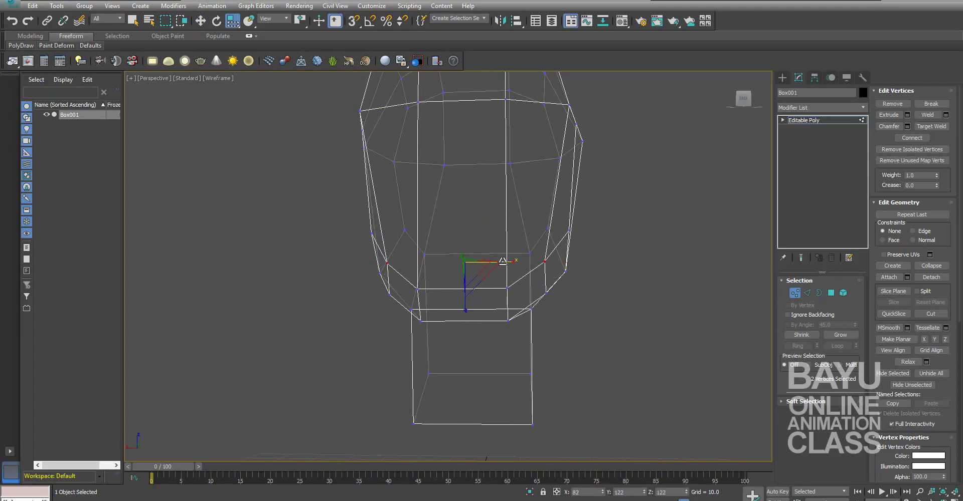
middle_click_drag(652, 340, 558, 363, "alt")
mouse_move(462, 323)
middle_mouse_down("alt")
mouse_move(461, 402)
mouse_move(702, 341)
middle_mouse_up("alt")
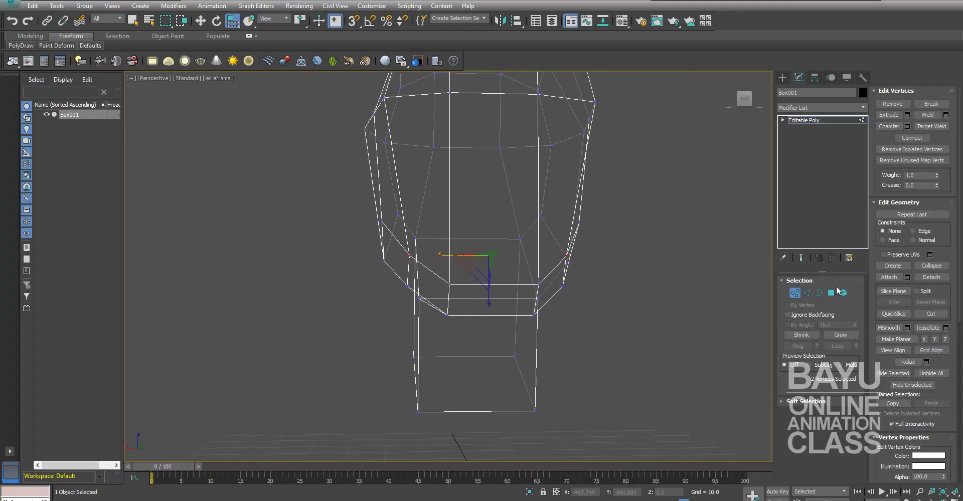
Step: Select the three lower jaw polygons at polygon level
left_click(831, 293)
left_click(494, 305)
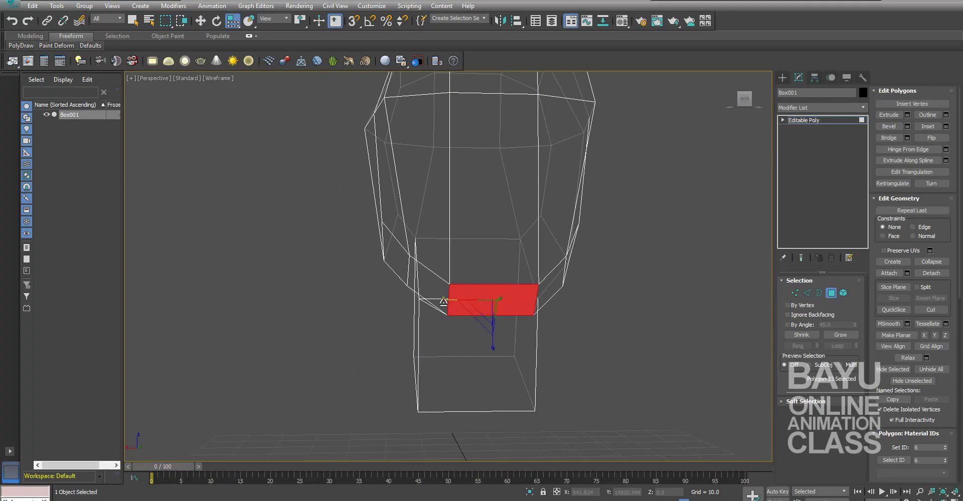
left_click(461, 294, "ctrl")
left_click(550, 285, "ctrl")
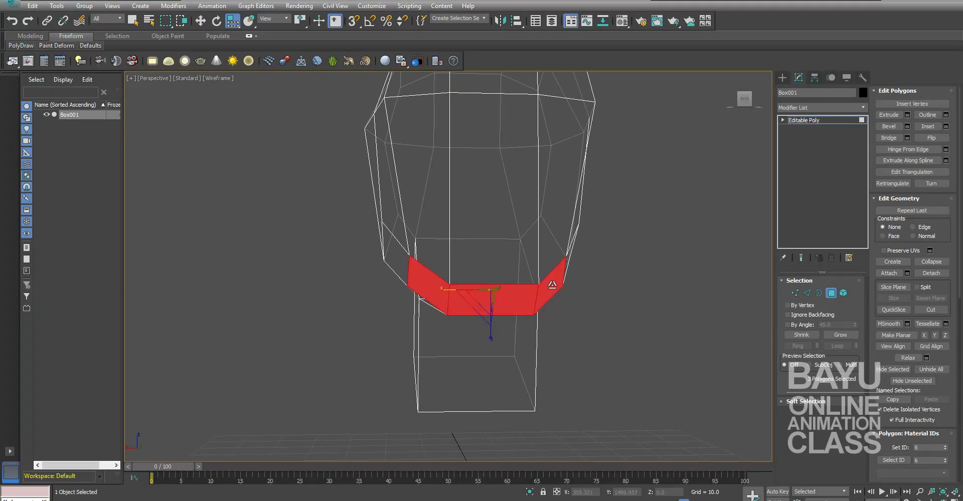
middle_click_drag(495, 316, 533, 285, "alt")
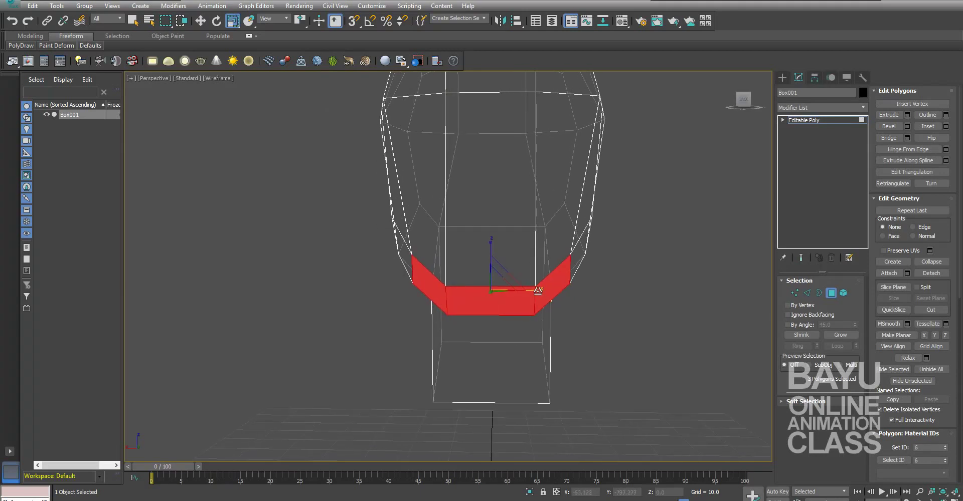
mouse_move(537, 290)
middle_mouse_down("alt")
mouse_move(608, 331)
mouse_move(611, 279)
mouse_move(612, 357)
mouse_move(841, 302)
middle_mouse_up("alt")
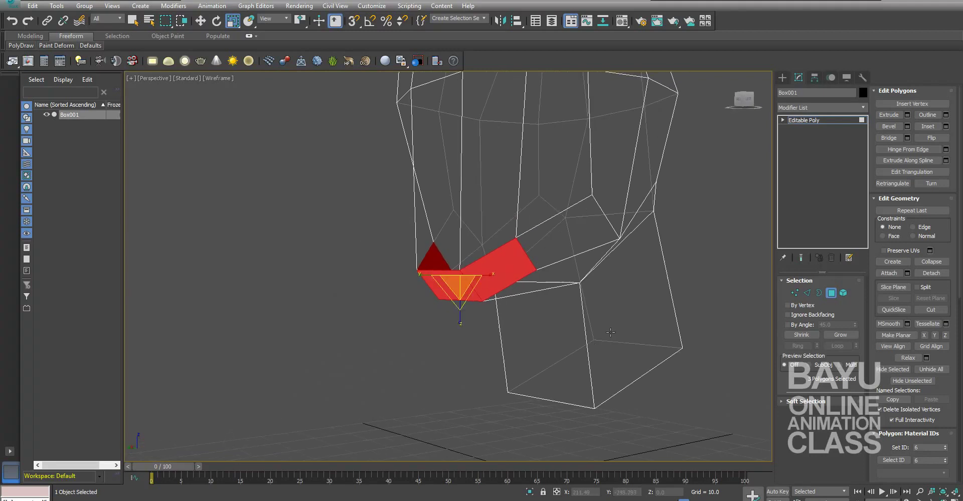
Step: Exit polygon editing back to whole-object level
left_click(831, 292)
middle_click_drag(706, 297, 557, 360, "alt")
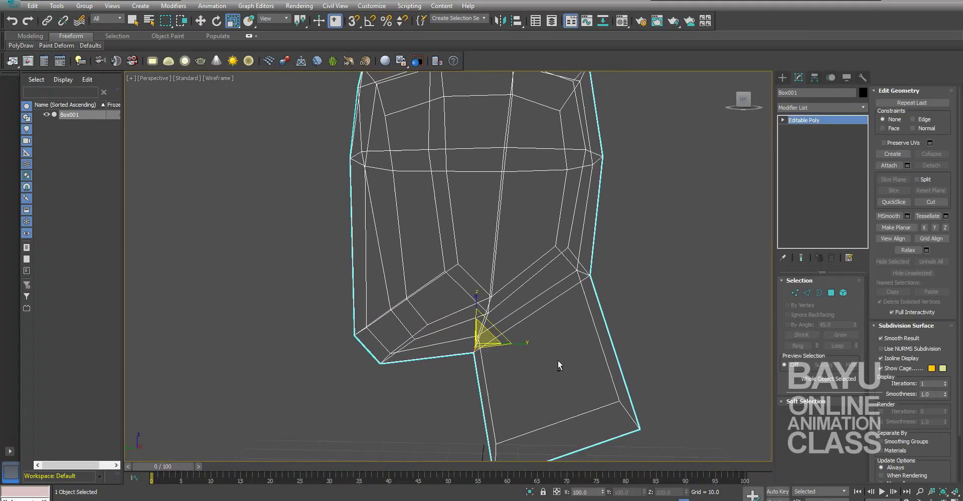
middle_click_drag(591, 236, 602, 240, "alt")
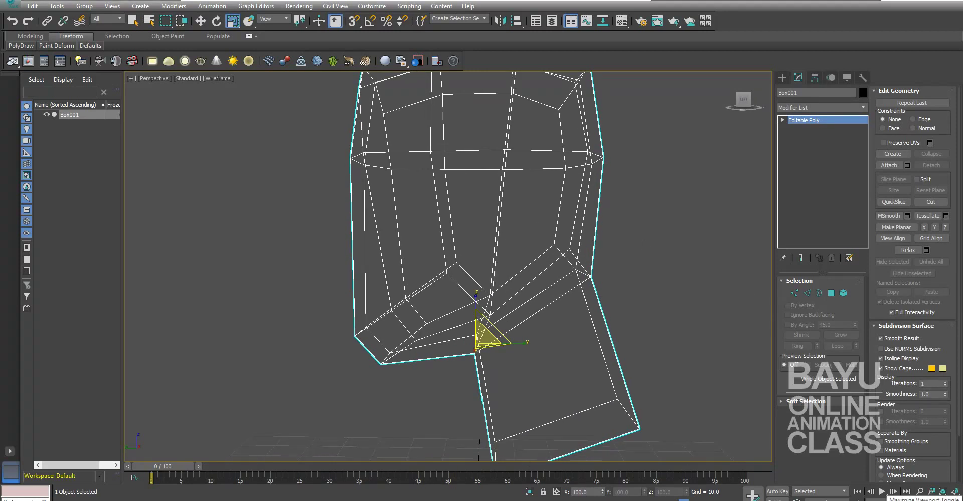
Step: Show four viewports and start a QuickSlice in the side view, then cancel it
key("alt+w")
middle_click(374, 394)
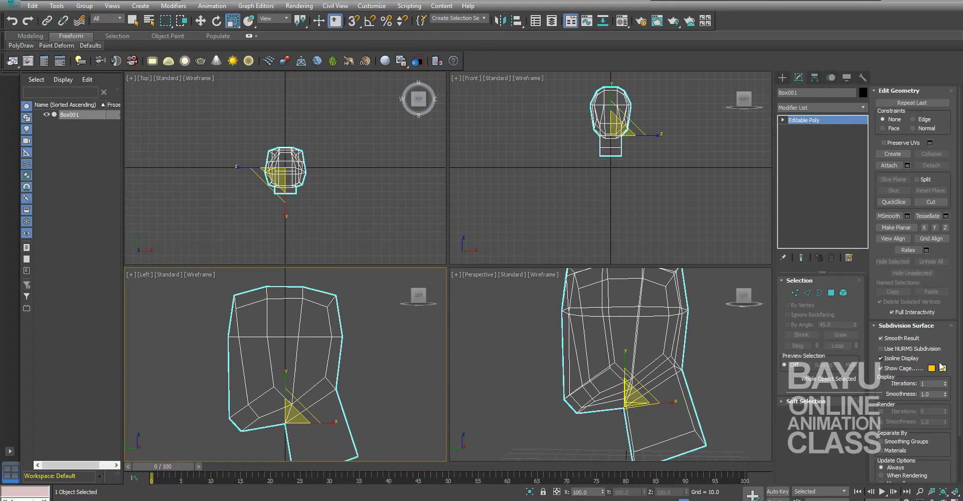
left_click(893, 202)
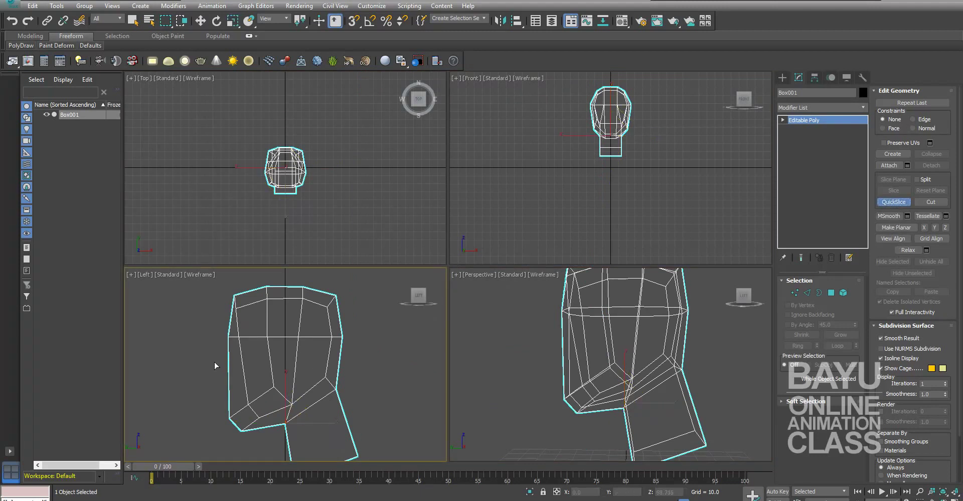
left_click(346, 356)
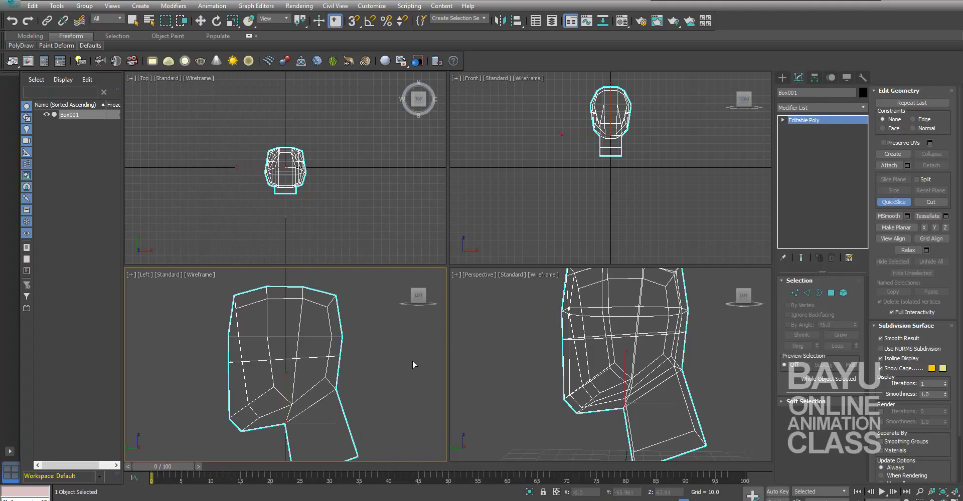
key("r")
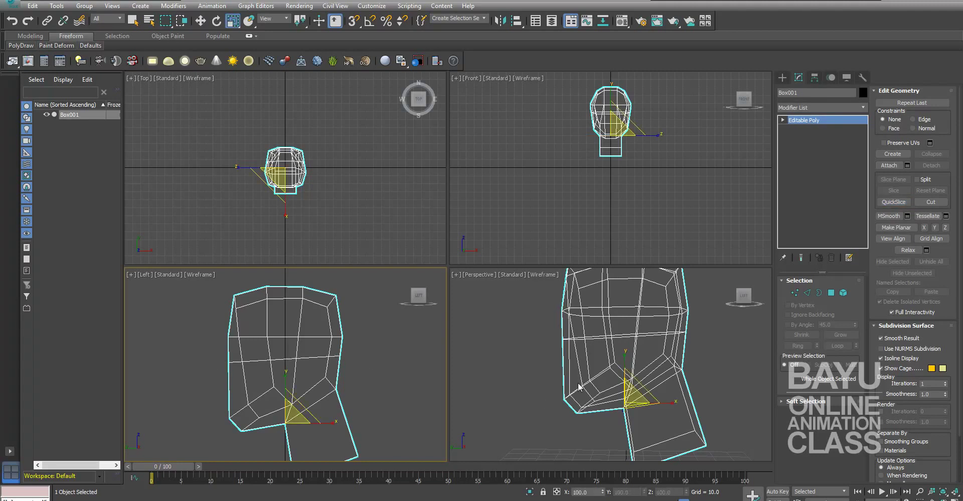
Step: Maximize the Perspective view and set its shading to Edged Faces
middle_click_drag(511, 384, 617, 391, "alt")
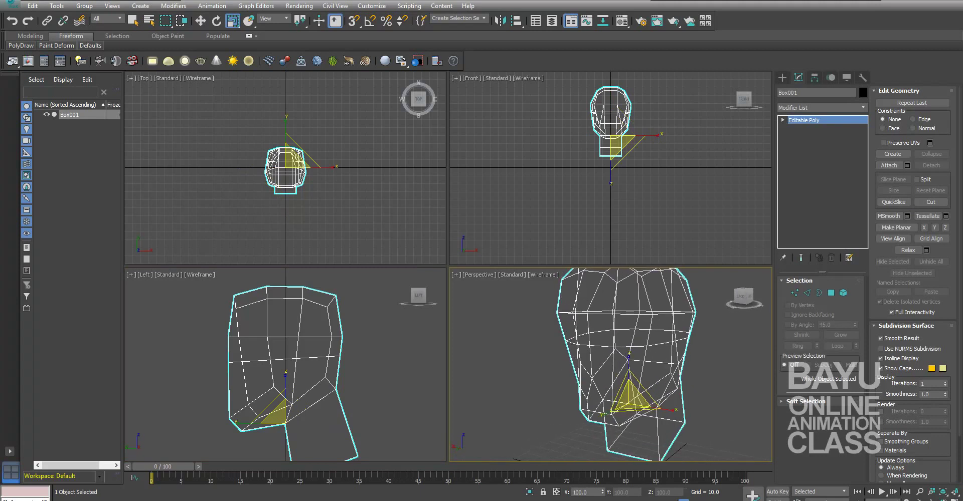
key("alt+w")
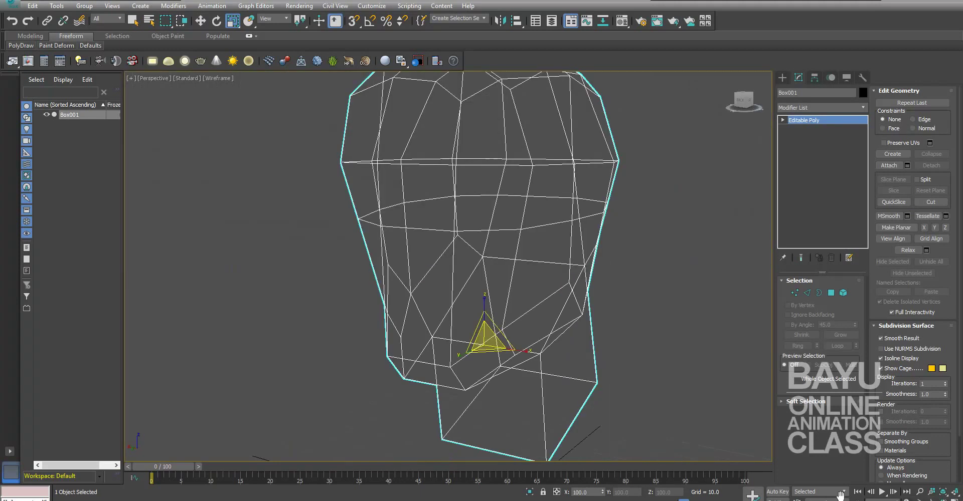
scroll(608, 380, "down", 3)
middle_click_drag(608, 338, 597, 319, "alt")
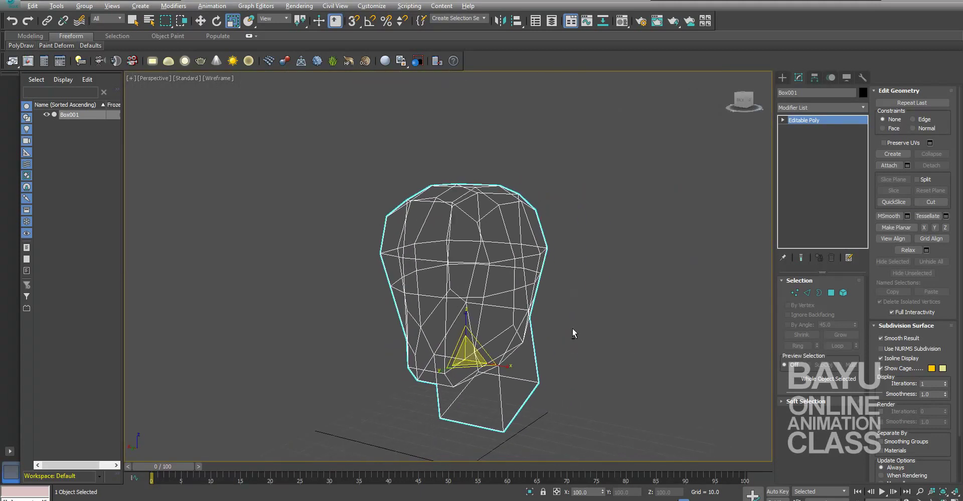
left_click(213, 83)
left_click(251, 88)
mouse_move(575, 312)
middle_mouse_down("alt")
mouse_move(623, 325)
mouse_move(500, 323)
mouse_move(707, 273)
middle_mouse_up("alt")
Step: At vertex level, stretch the middle rows of head vertices apart vertically
left_click(795, 293)
scroll(555, 309, "up", 3)
scroll(535, 286, "up", 2)
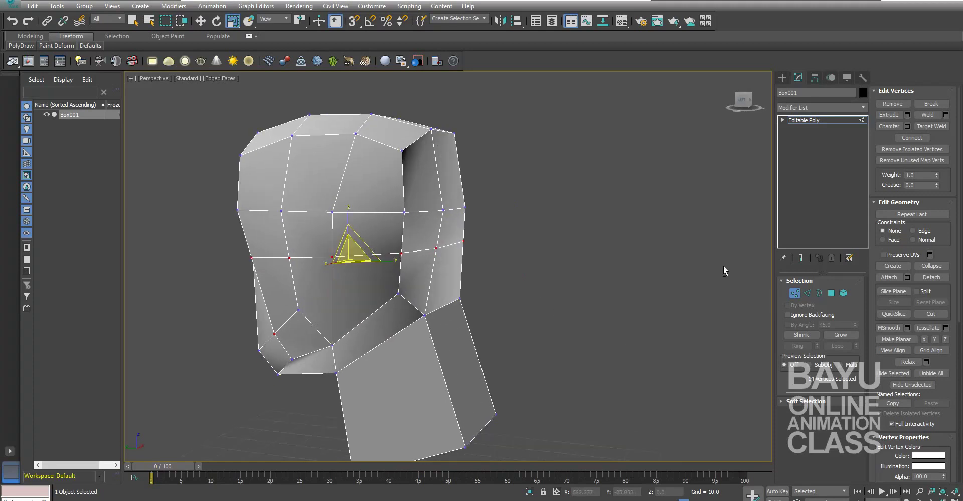
mouse_move(779, 299)
middle_mouse_down("alt")
mouse_move(540, 277)
mouse_move(495, 213)
middle_mouse_up("alt")
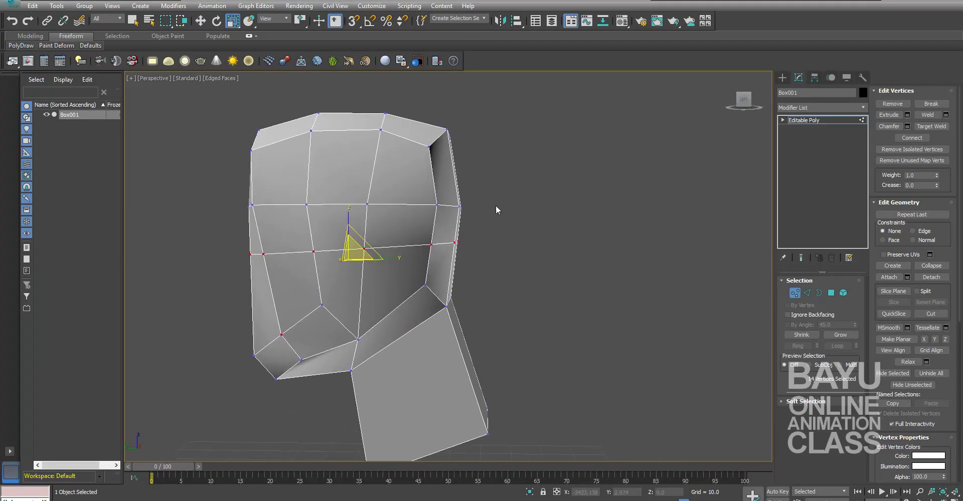
left_click_drag(497, 197, 401, 264)
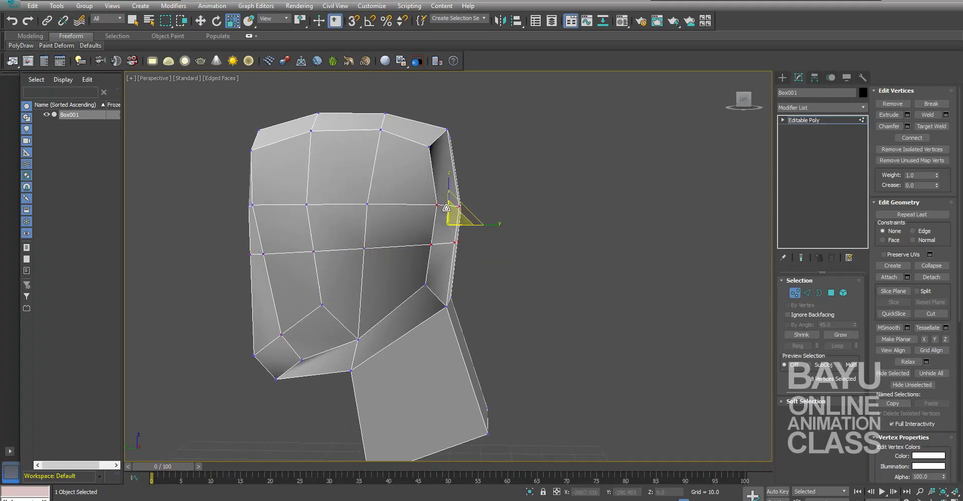
left_click_drag(448, 190, 451, 179)
Step: Move four eye-area vertices down and outward and nudge two upper side vertices
key("w")
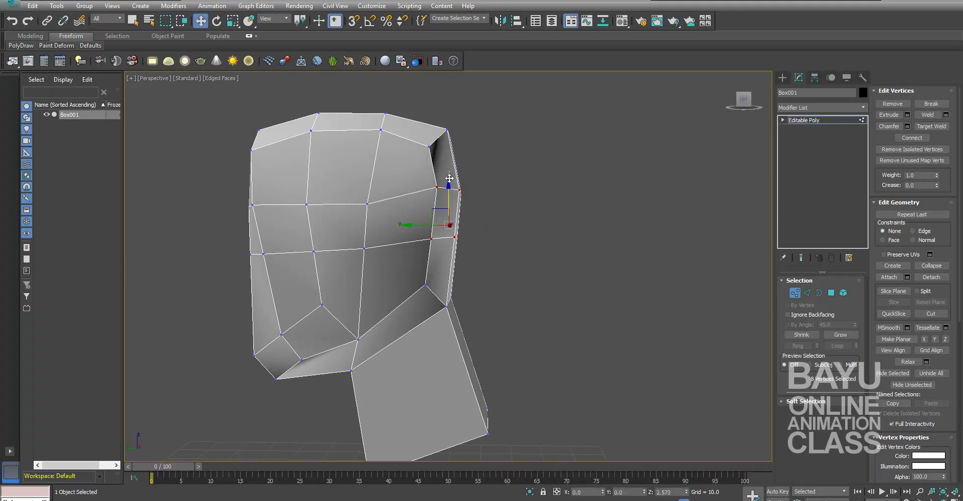
left_click_drag(405, 261, 405, 260)
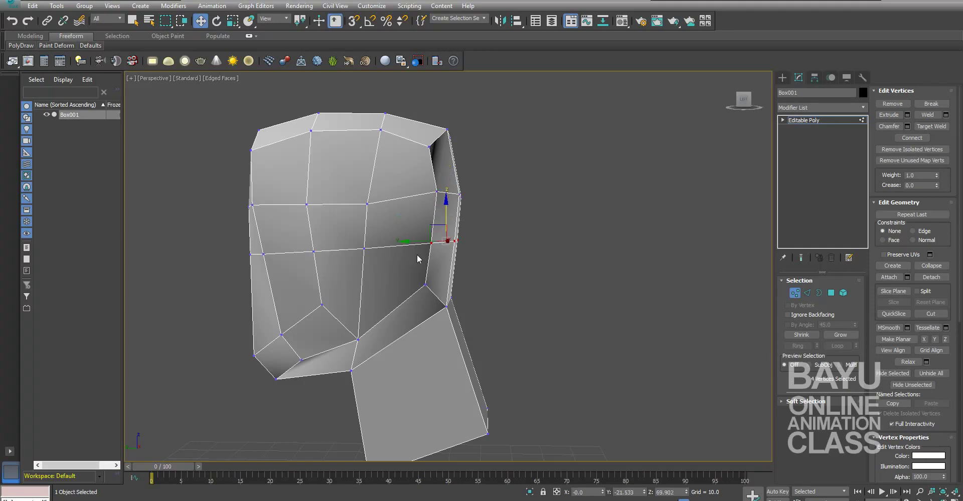
left_click_drag(439, 229, 444, 240)
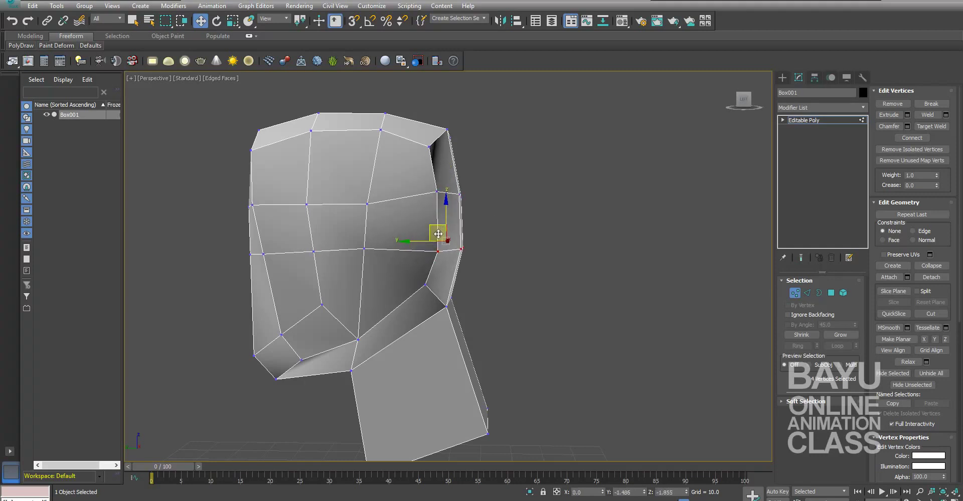
left_click_drag(421, 207, 436, 186)
mouse_move(501, 310)
middle_mouse_down("alt")
mouse_move(594, 321)
mouse_move(562, 320)
mouse_move(578, 305)
middle_mouse_up("alt")
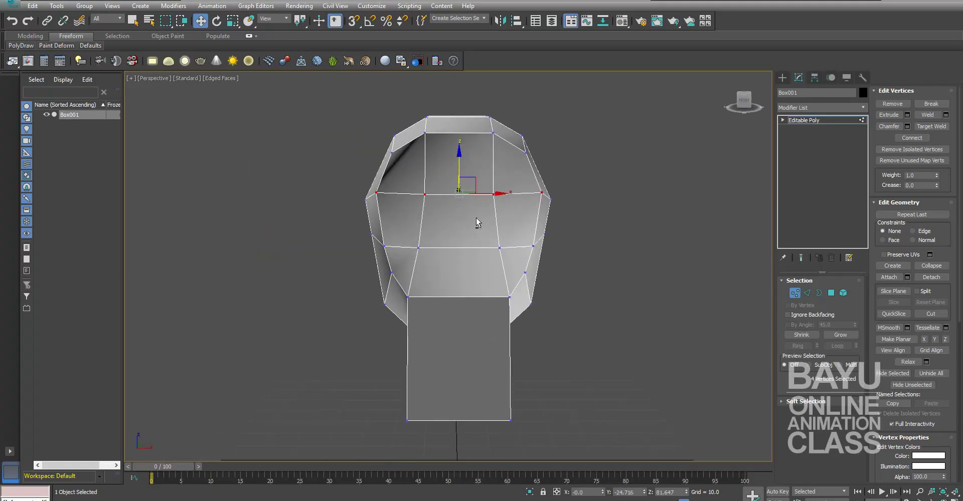
Step: Scale the side vertices inward to narrow the head
left_click_drag(494, 241, 503, 240, "alt")
key("r")
left_click_drag(501, 194, 499, 194)
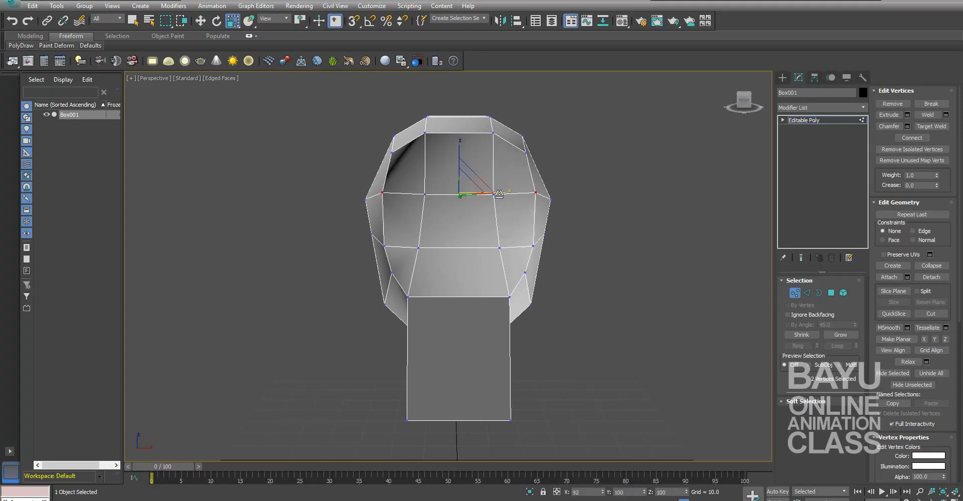
mouse_move(499, 194)
middle_mouse_down("alt")
mouse_move(552, 290)
mouse_move(651, 285)
mouse_move(497, 303)
middle_mouse_up("alt")
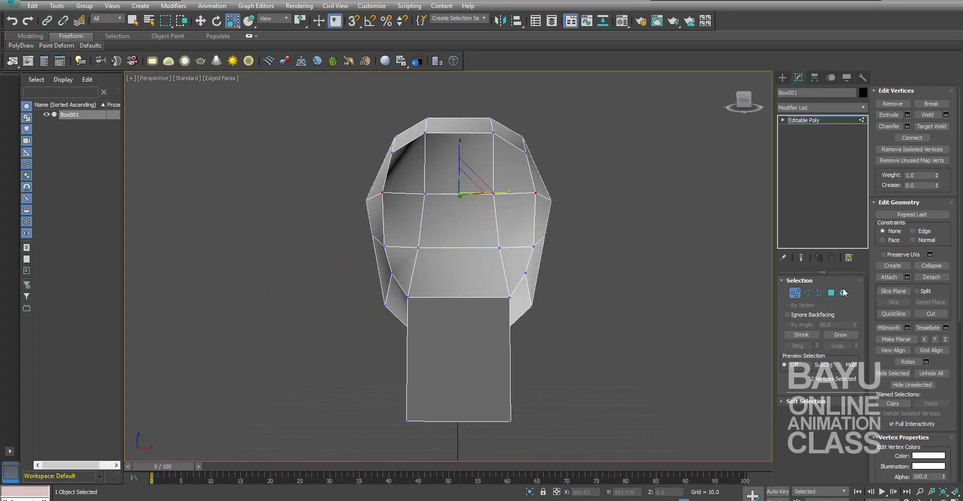
left_click(531, 246, "ctrl")
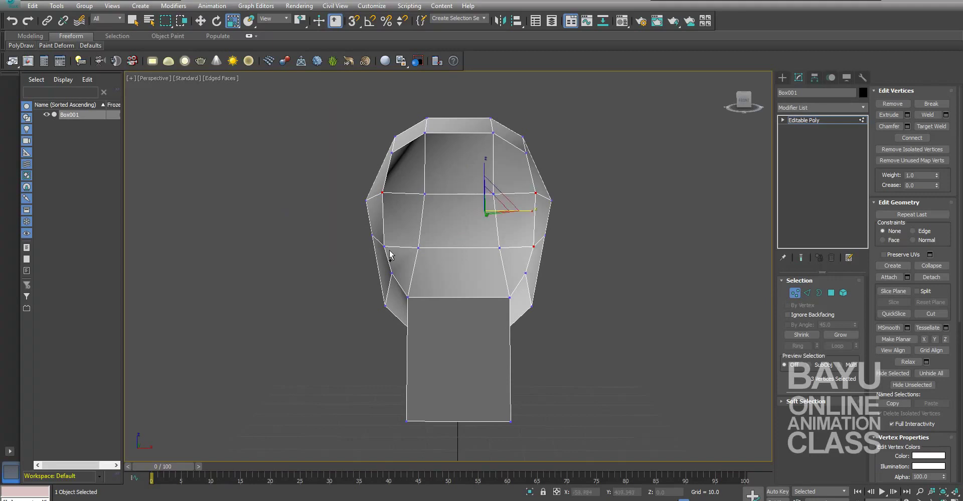
left_click(383, 246, "ctrl")
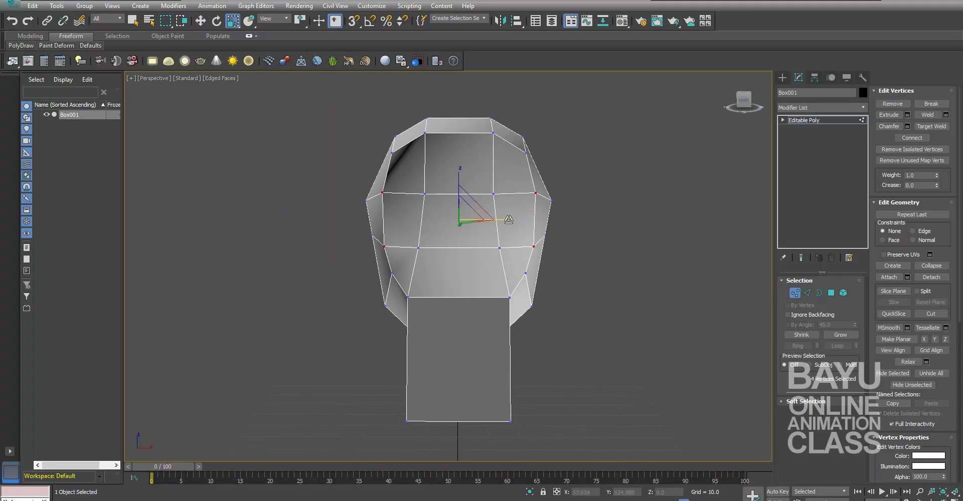
left_click_drag(508, 219, 487, 241)
Step: Select a matching left and right vertex pair on the head sides
left_click(419, 249)
left_click(505, 248, "ctrl")
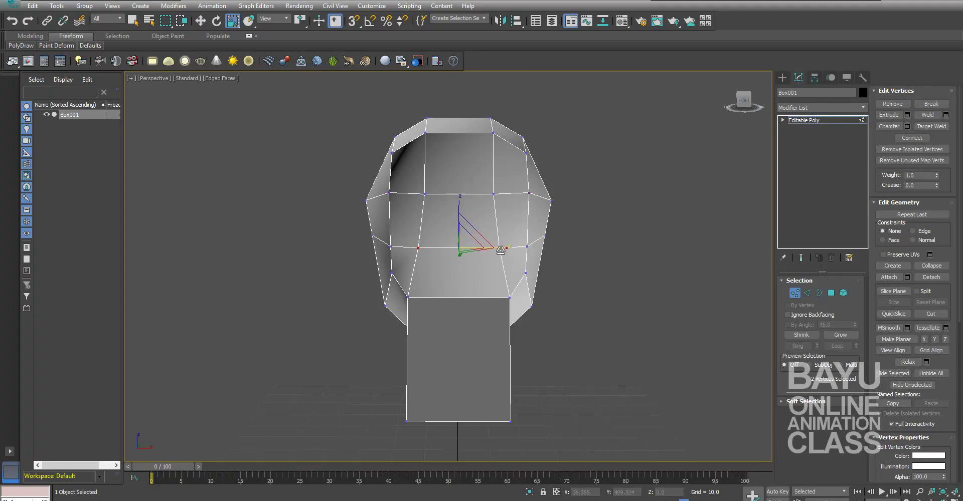
mouse_move(465, 275)
middle_mouse_down("alt")
mouse_move(493, 311)
mouse_move(592, 292)
mouse_move(552, 296)
mouse_move(495, 401)
mouse_move(550, 296)
mouse_move(580, 279)
mouse_move(628, 282)
mouse_move(589, 270)
middle_mouse_up("alt")
left_click(510, 208)
Step: Scale two opposite side vertices inward to 90% along X
mouse_move(481, 280)
middle_mouse_down("alt")
mouse_move(507, 284)
mouse_move(309, 265)
middle_mouse_up("alt")
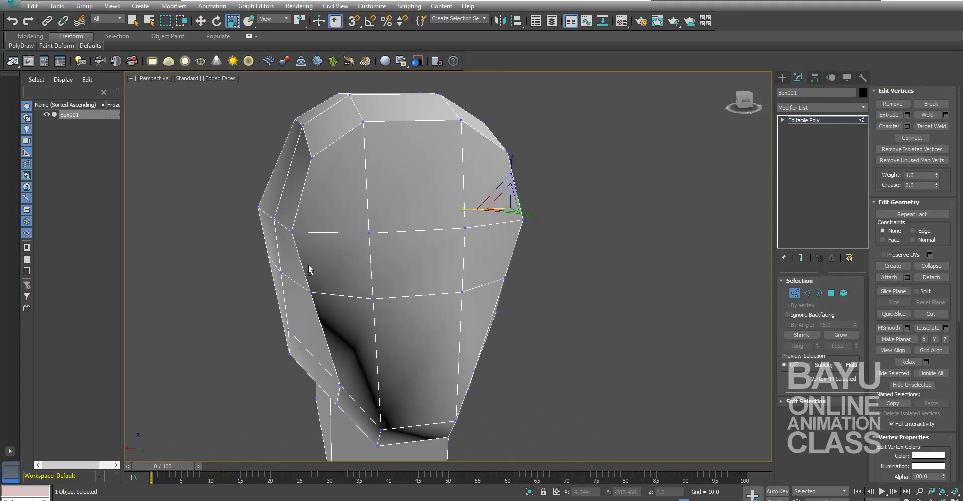
left_click(273, 220, "ctrl")
middle_click_drag(404, 255, 362, 227, "alt")
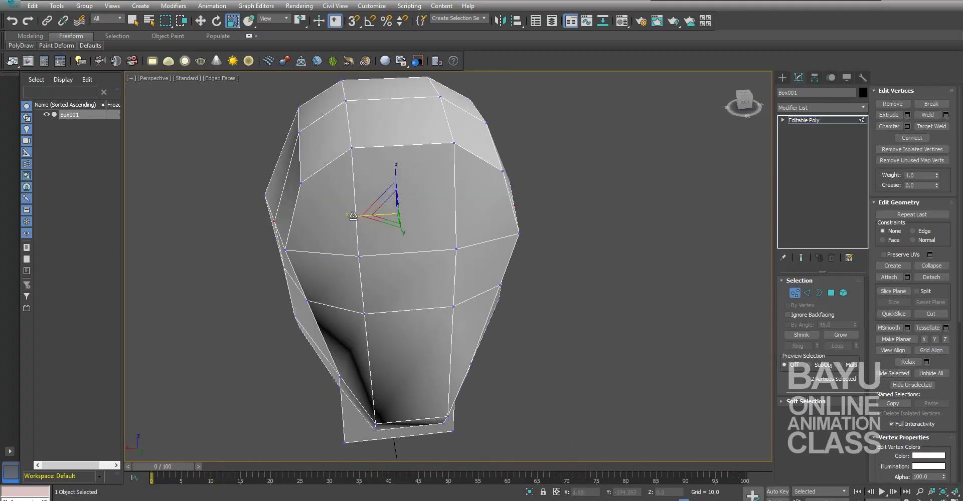
mouse_move(411, 322)
middle_mouse_down("alt")
mouse_move(411, 301)
mouse_move(483, 307)
mouse_move(426, 275)
middle_mouse_up("alt")
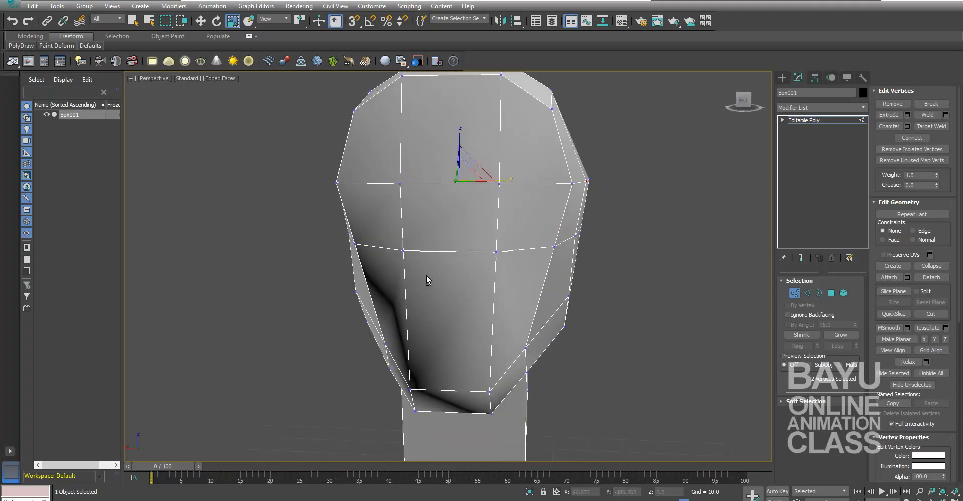
middle_click_drag(625, 249, 588, 255, "alt")
left_click(563, 226)
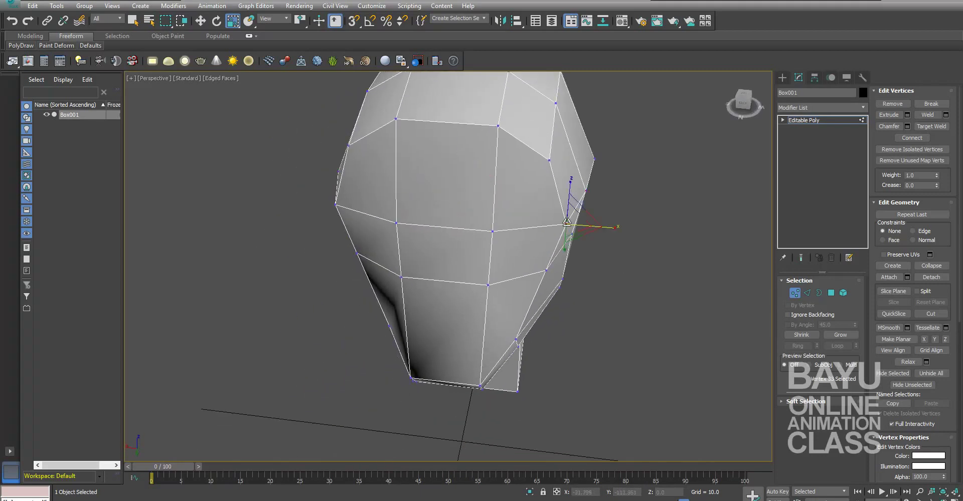
left_click(333, 206, "ctrl")
mouse_move(456, 250)
middle_mouse_down("alt")
mouse_move(511, 269)
mouse_move(498, 221)
middle_mouse_up("alt")
left_click_drag(498, 216, 494, 216)
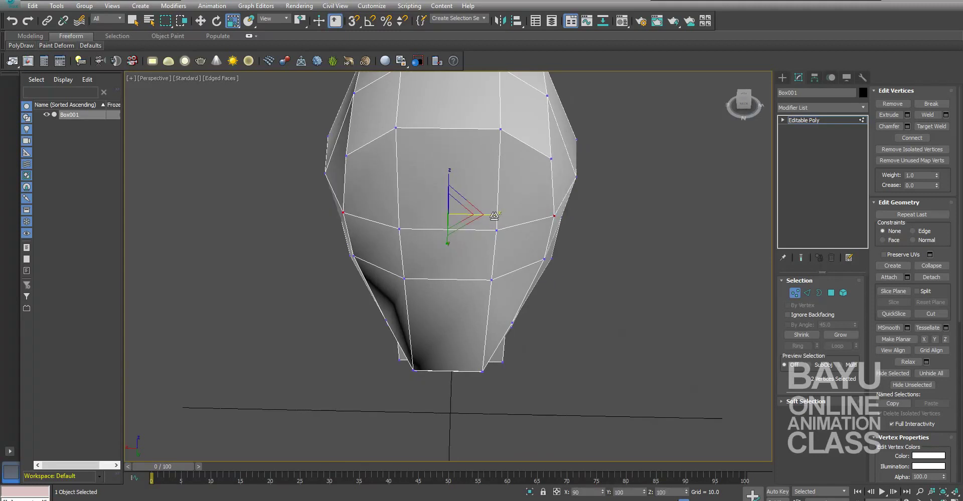
mouse_move(494, 216)
middle_mouse_down("alt")
mouse_move(609, 243)
mouse_move(594, 249)
mouse_move(611, 245)
middle_mouse_up("alt")
Step: Select the top-right vertex for moving and set viewport shading to Wireframe Override
left_click(455, 107)
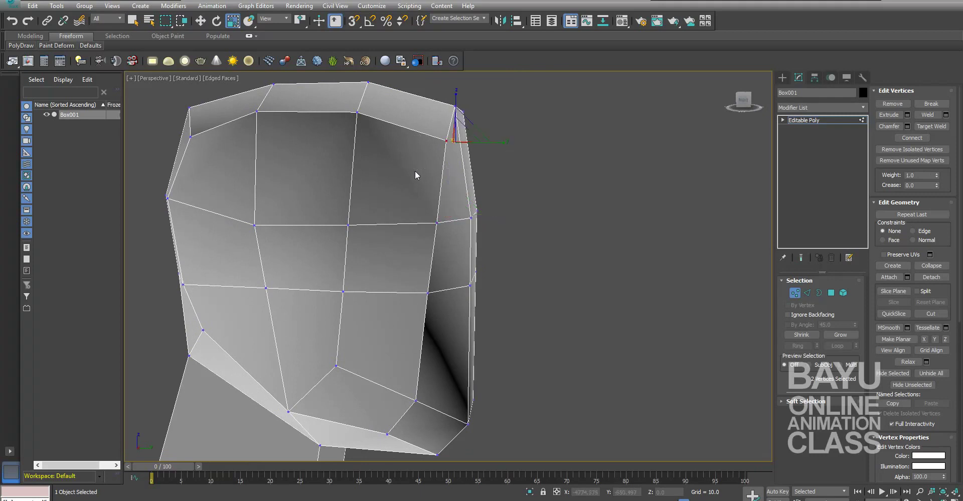
key("w")
middle_click_drag(414, 171, 577, 208, "alt")
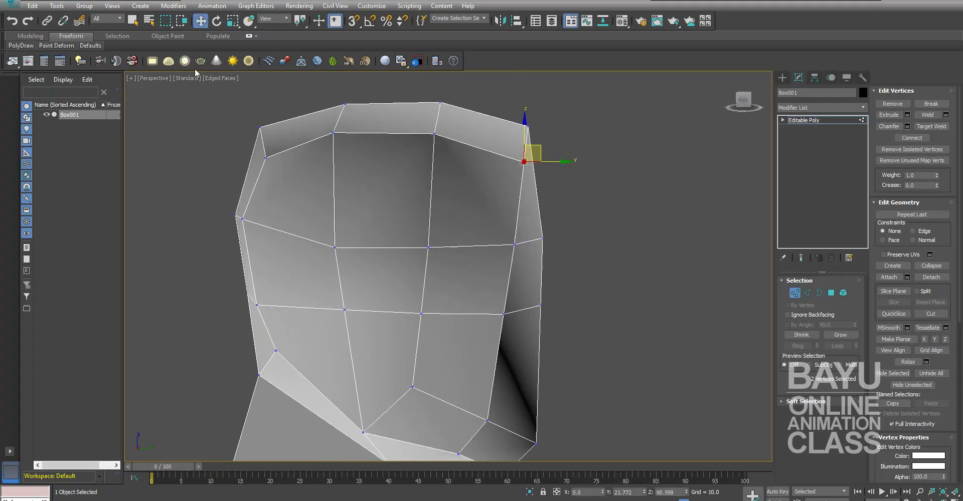
left_click(223, 80)
left_click(261, 166)
mouse_move(549, 156)
middle_mouse_down("alt")
mouse_move(571, 187)
mouse_move(544, 156)
middle_mouse_up("alt")
Step: Pull the top-right vertex left and up, and move a lower side vertex along Y
left_click_drag(544, 156, 519, 144)
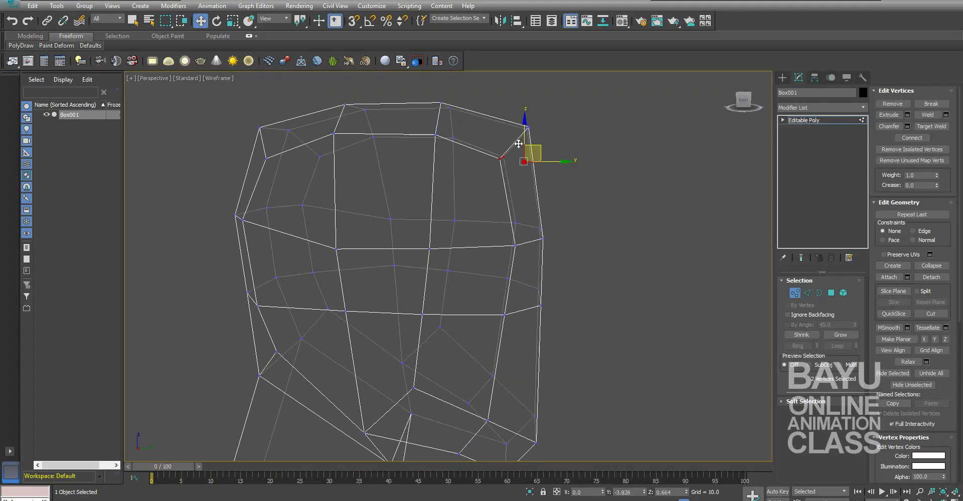
mouse_move(519, 144)
middle_mouse_down("alt")
mouse_move(645, 245)
mouse_move(651, 240)
mouse_move(585, 264)
middle_mouse_up("alt")
left_click_drag(551, 253, 572, 235)
mouse_move(634, 325)
middle_mouse_down("alt")
mouse_move(613, 286)
mouse_move(608, 319)
mouse_move(591, 294)
mouse_move(580, 314)
mouse_move(588, 305)
mouse_move(637, 307)
mouse_move(563, 311)
mouse_move(647, 299)
mouse_move(670, 308)
mouse_move(585, 184)
middle_mouse_up("alt")
Step: Push four right-edge vertices outward and switch to polygon editing
left_click_drag(583, 183, 534, 282)
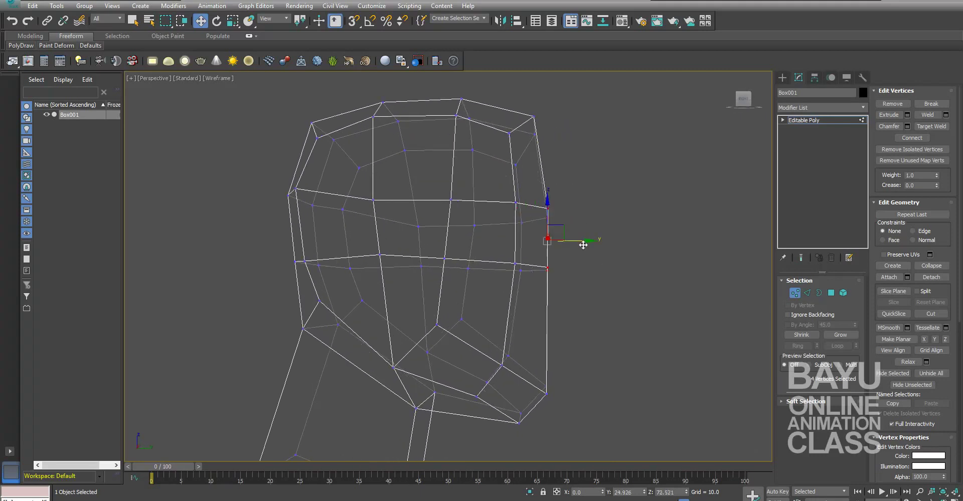
left_click_drag(566, 228, 577, 222)
mouse_move(578, 222)
middle_mouse_down("alt")
mouse_move(722, 293)
mouse_move(672, 308)
middle_mouse_up("alt")
left_click(830, 293)
Step: Select front-face polygons and scale them narrower along X
left_click(672, 304)
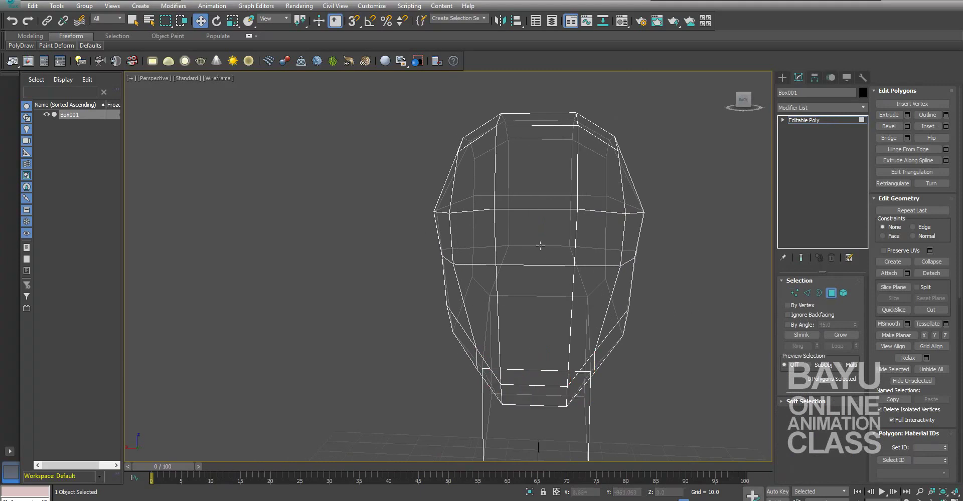
left_click(538, 243)
middle_click_drag(736, 303, 702, 305, "alt")
key("r")
left_click_drag(538, 237, 494, 241)
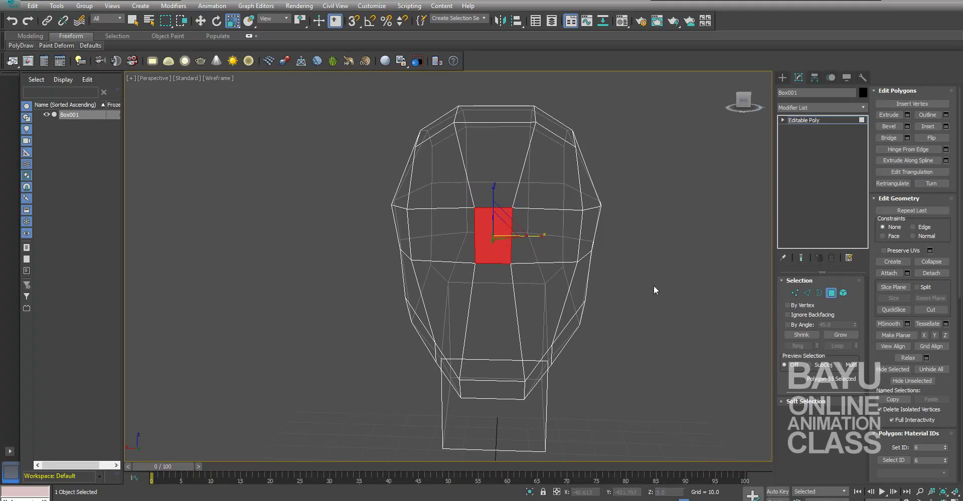
Step: In Vertex mode, raise the two vertices in the middle of the face
left_click(794, 293)
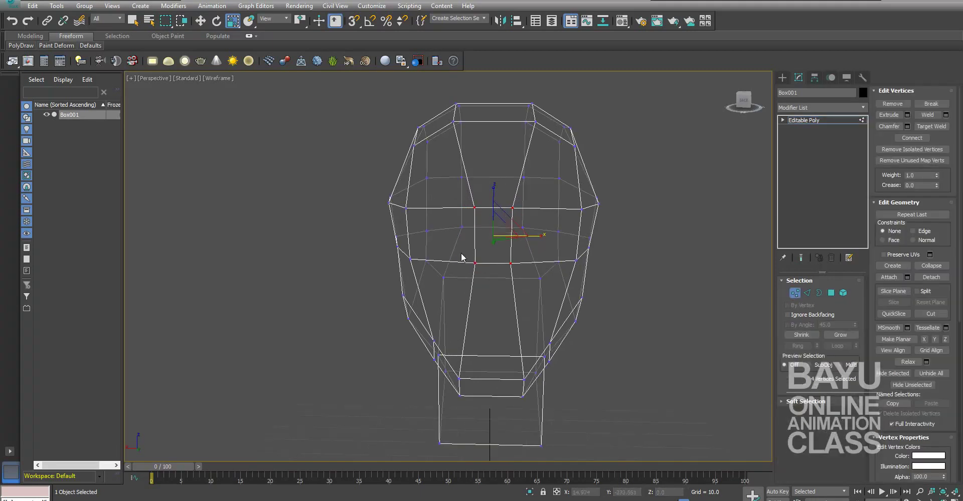
left_click_drag(522, 272, 522, 271)
mouse_move(522, 272)
middle_mouse_down("alt")
mouse_move(537, 287)
mouse_move(507, 244)
middle_mouse_up("alt")
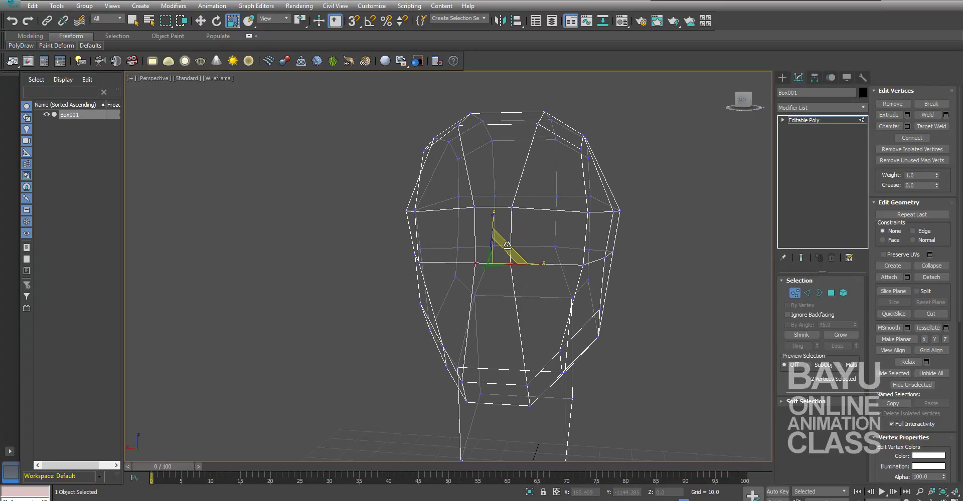
key("w")
left_click_drag(493, 232, 494, 218)
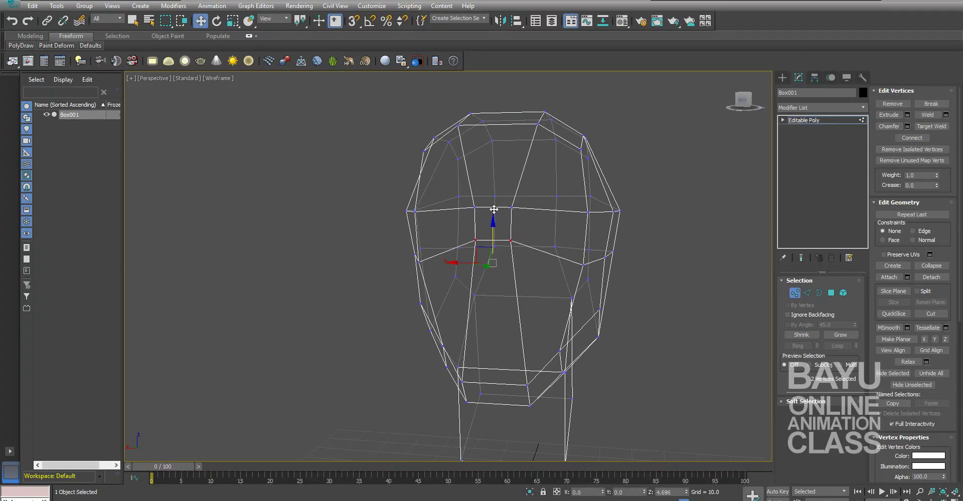
Step: Lower a vertex low on the head together with its symmetric partner
mouse_move(544, 273)
middle_mouse_down("alt")
mouse_move(669, 284)
mouse_move(639, 285)
mouse_move(651, 294)
mouse_move(574, 261)
middle_mouse_up("alt")
left_click(556, 265)
left_click(399, 263, "ctrl")
mouse_move(459, 295)
middle_mouse_down("alt")
mouse_move(468, 297)
mouse_move(482, 233)
middle_mouse_up("alt")
left_click_drag(481, 228, 483, 243)
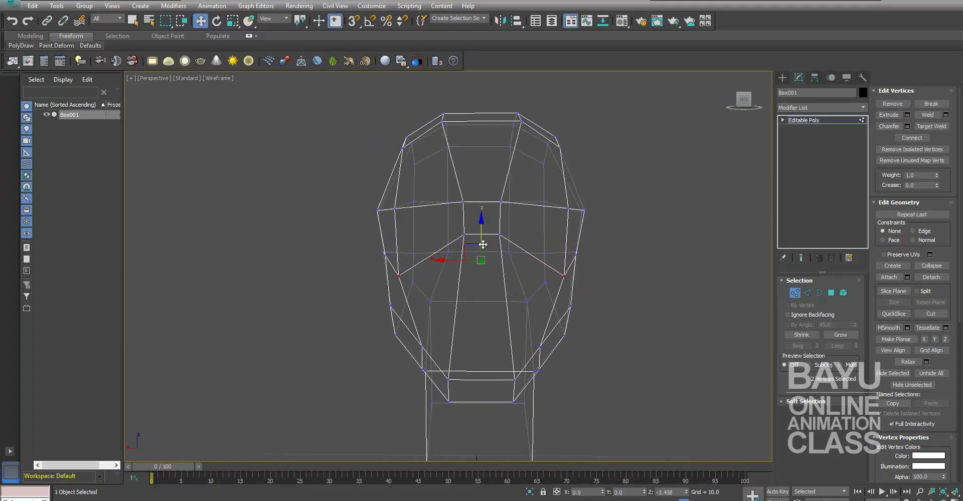
Step: Lower four central face vertices, leaving one of the five out
middle_click_drag(566, 271, 575, 304, "alt")
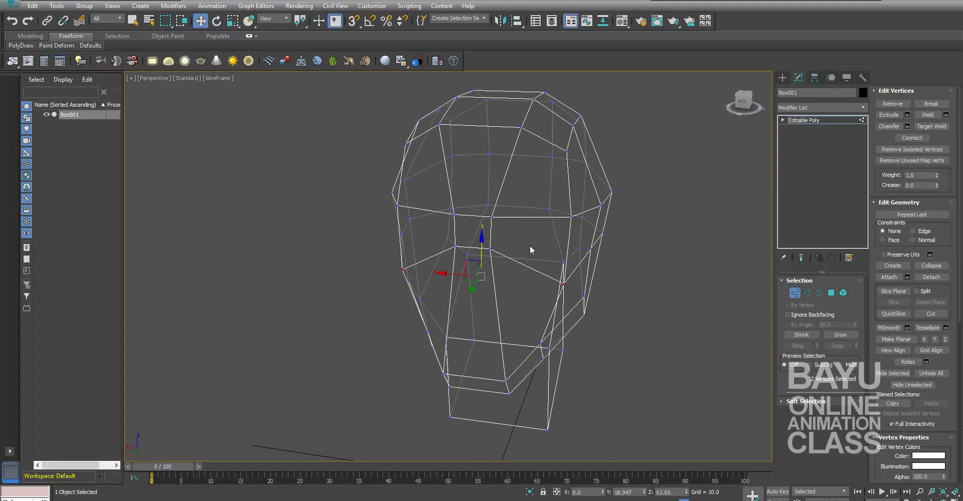
middle_click_drag(532, 249, 634, 299, "alt")
left_click_drag(507, 253, 506, 252)
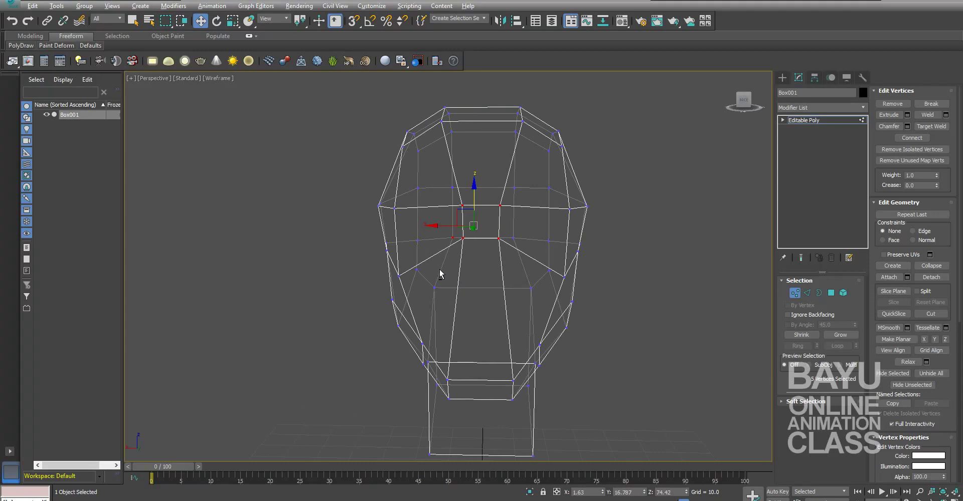
left_click_drag(454, 236, 454, 237, "alt")
left_click_drag(480, 191, 481, 200)
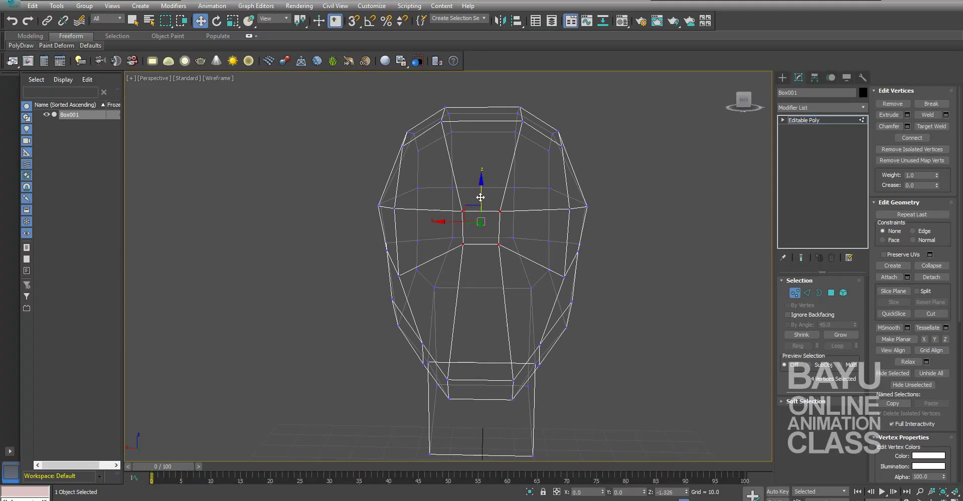
Step: From a side profile, raise six vertices along the horizontal edge
middle_click_drag(481, 200, 589, 240, "alt")
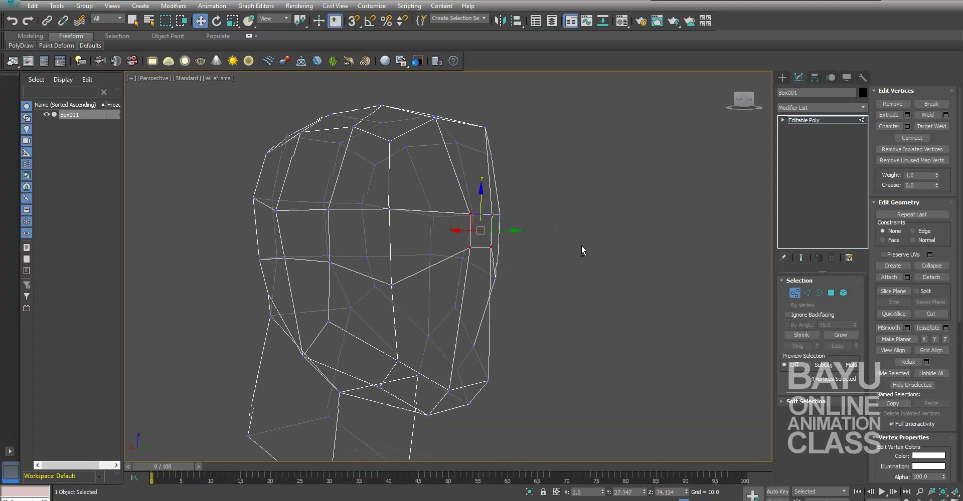
middle_click_drag(485, 232, 486, 230, "alt")
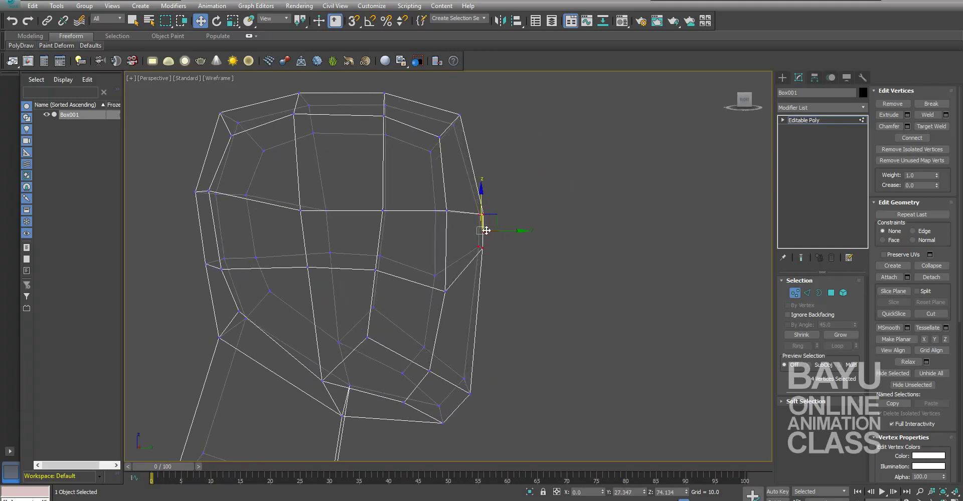
left_click_drag(440, 238, 457, 227)
left_click_drag(380, 178, 380, 168)
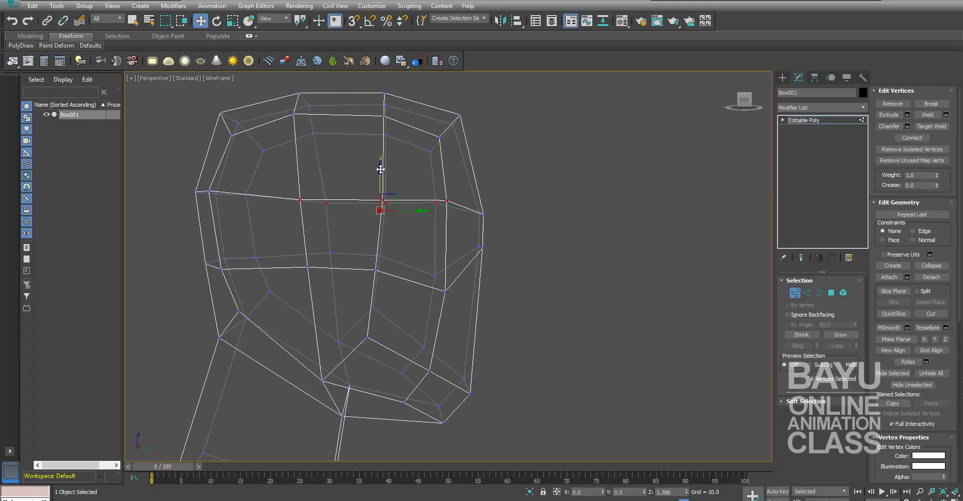
Step: Shift the left-side and bottom-left vertices along Y
mouse_move(443, 294)
middle_mouse_down("alt")
mouse_move(441, 287)
mouse_move(448, 293)
middle_mouse_up("alt")
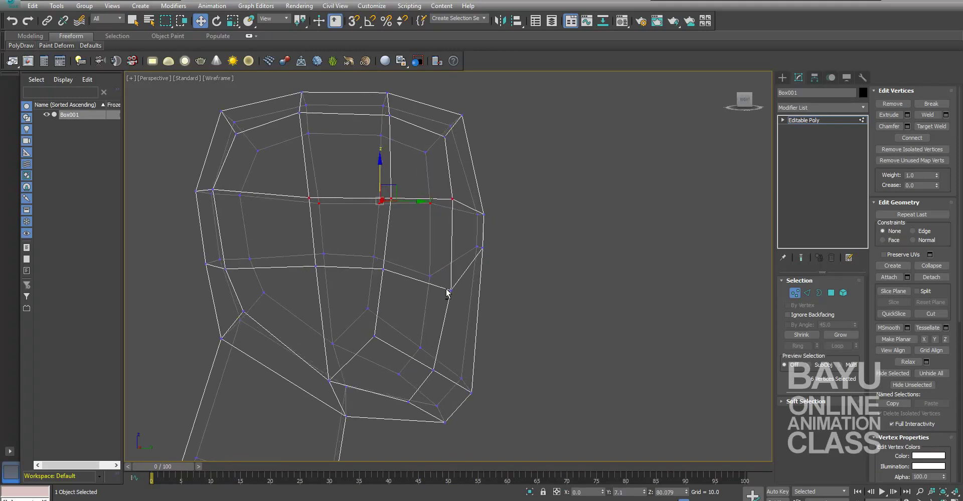
mouse_move(335, 302)
middle_mouse_down("alt")
mouse_move(346, 292)
mouse_move(339, 302)
middle_mouse_up("alt")
mouse_move(307, 242)
left_mouse_down()
mouse_move(381, 277)
mouse_move(381, 264)
left_mouse_up()
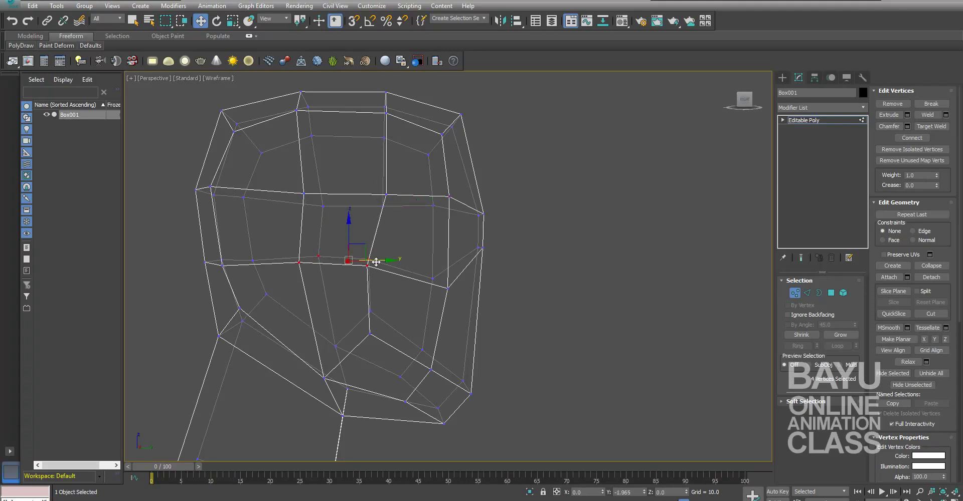
mouse_move(402, 316)
middle_mouse_down("alt")
mouse_move(482, 321)
mouse_move(413, 325)
mouse_move(392, 300)
middle_mouse_up("alt")
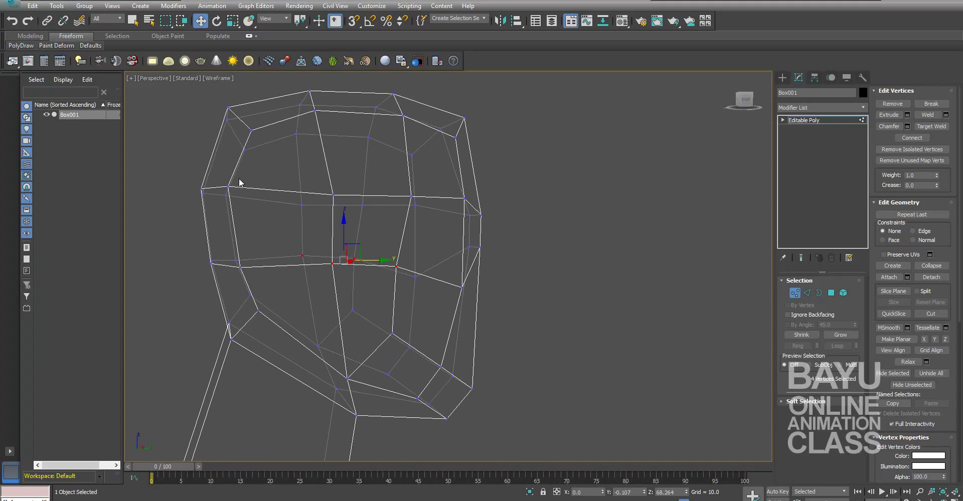
left_click_drag(224, 206, 223, 201)
left_click_drag(272, 248, 233, 282, "ctrl")
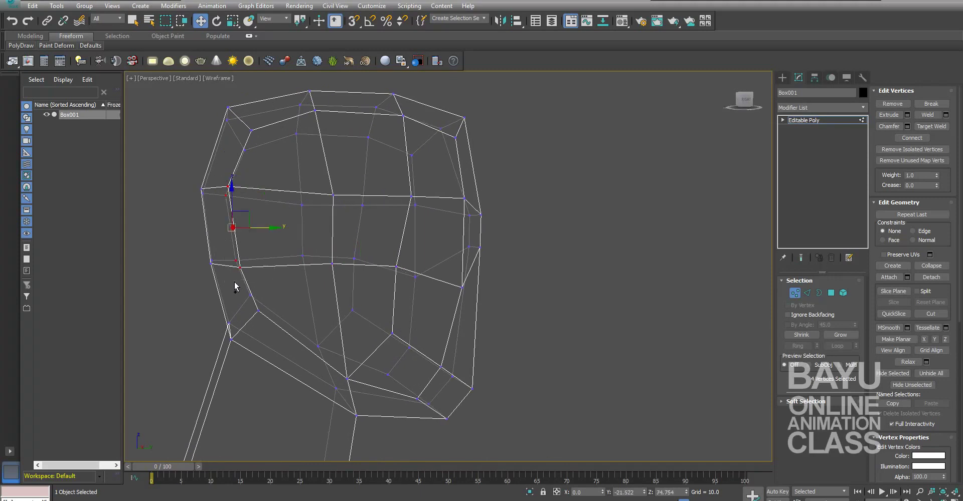
left_click_drag(268, 230, 274, 229)
Step: Shift three left vertices along Y and nudge two vertices on the head's upper edge
middle_click_drag(273, 193, 269, 206, "alt")
left_click_drag(270, 133, 229, 215)
left_click_drag(277, 167, 287, 166)
scroll(370, 306, "down", 3)
mouse_move(402, 314)
middle_mouse_down("alt")
mouse_move(413, 327)
mouse_move(495, 297)
middle_mouse_up("alt")
scroll(465, 319, "up", 5)
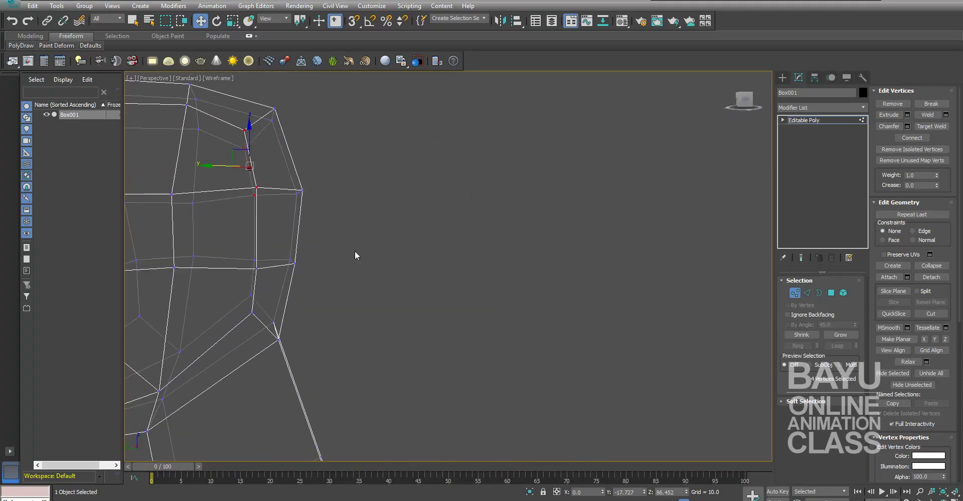
left_click_drag(283, 278, 269, 264)
mouse_move(276, 267)
middle_mouse_down()
mouse_move(561, 251)
mouse_move(528, 262)
mouse_move(714, 274)
middle_mouse_up()
scroll(476, 255, "down", 3)
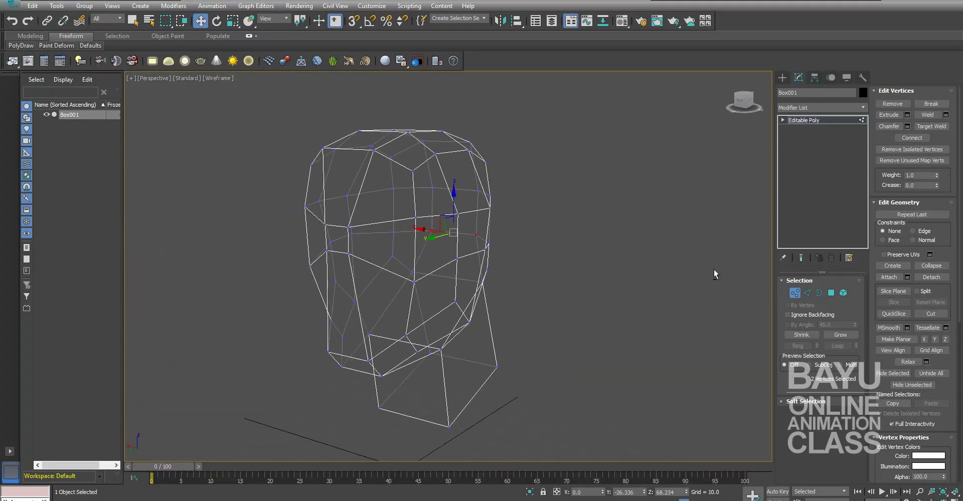
Step: Exit Vertex mode and stack a MeshSmooth modifier on Box001's Editable Poly
left_click(791, 295)
mouse_move(651, 332)
middle_mouse_down("alt")
mouse_move(552, 324)
mouse_move(656, 330)
mouse_move(607, 332)
middle_mouse_up("alt")
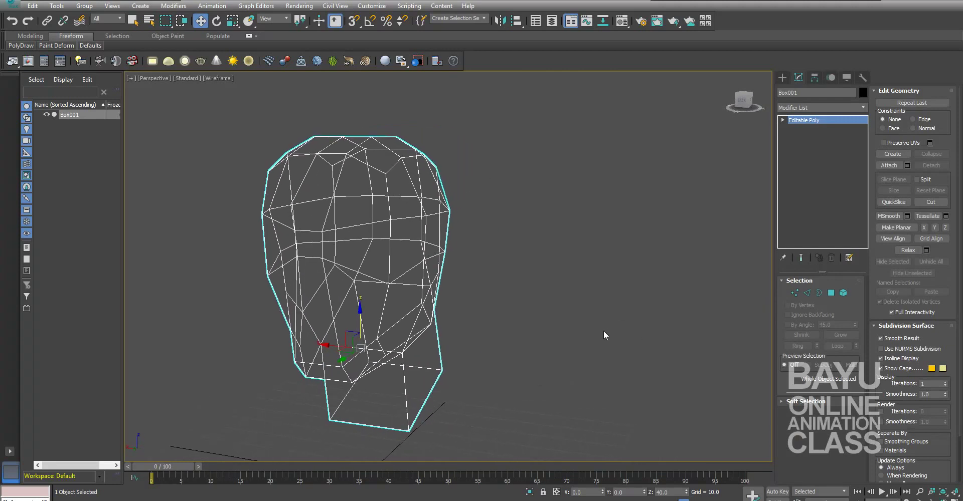
mouse_move(535, 327)
middle_mouse_down("alt")
mouse_move(545, 327)
mouse_move(531, 325)
middle_mouse_up("alt")
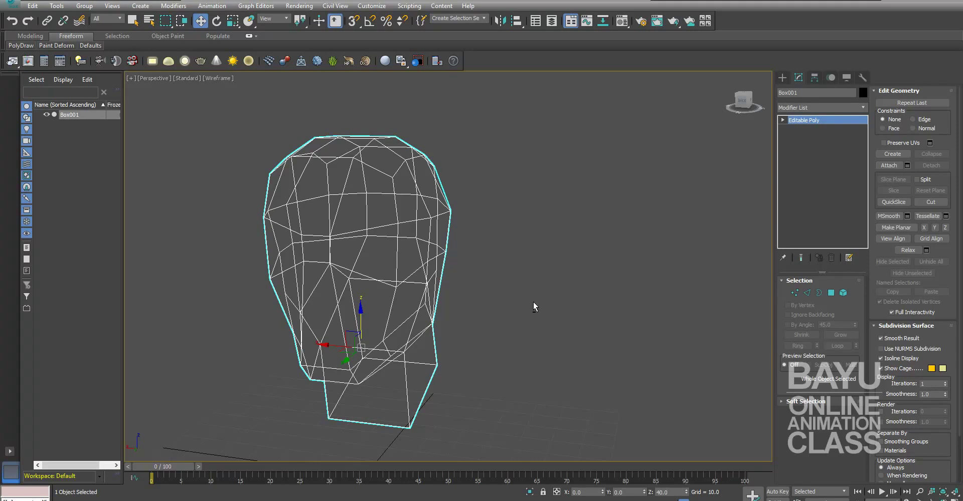
middle_click_drag(535, 269, 532, 265, "alt")
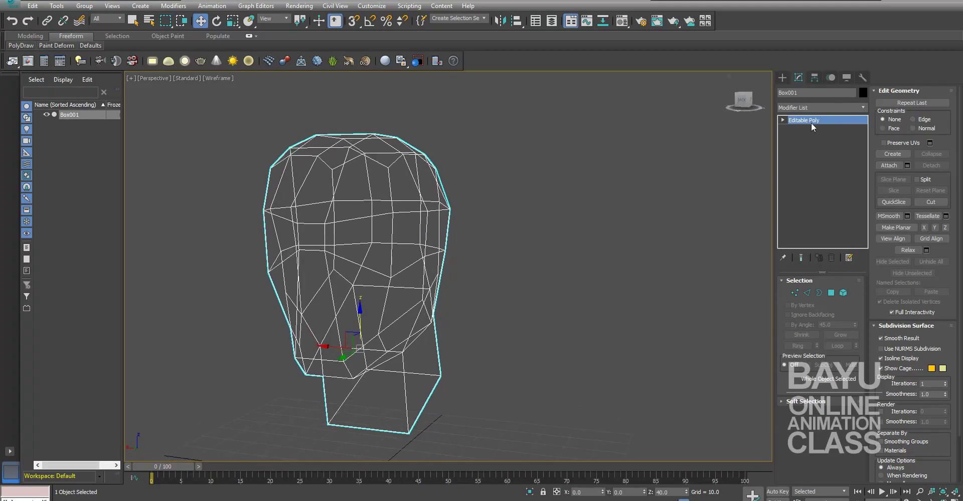
left_click(862, 109)
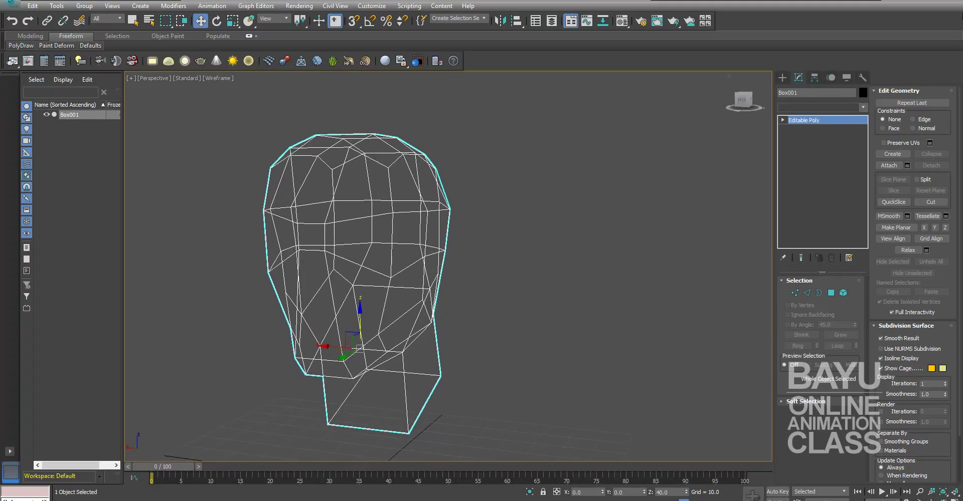
key("m")
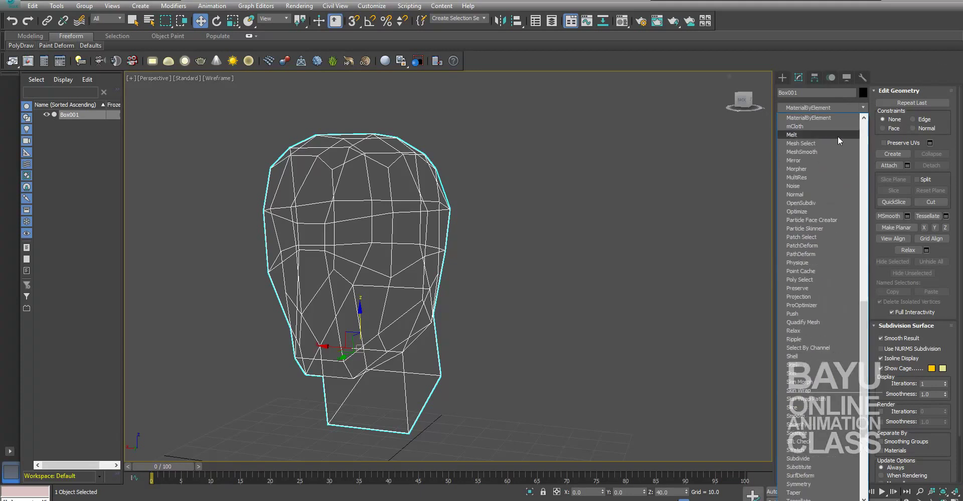
left_click(820, 150)
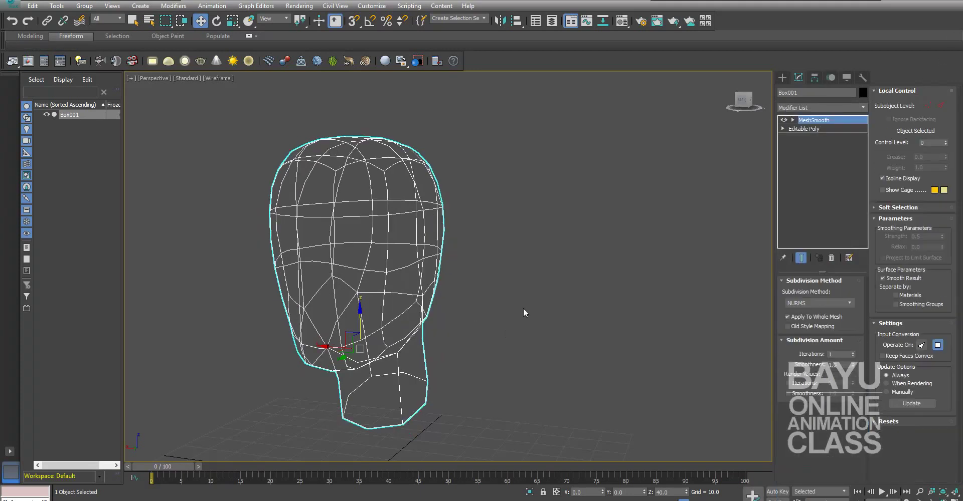
middle_click_drag(520, 311, 512, 303, "alt")
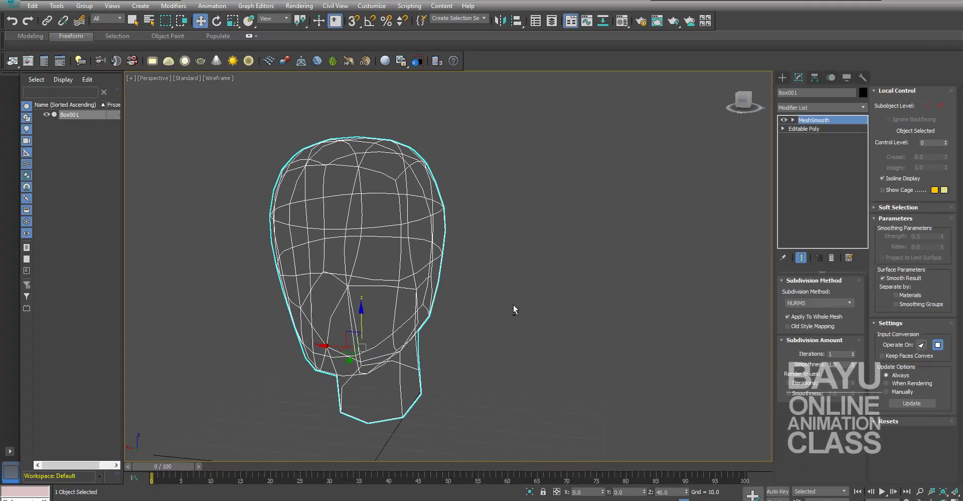
Step: Switch the viewport display to Edged Faces
left_click(216, 79)
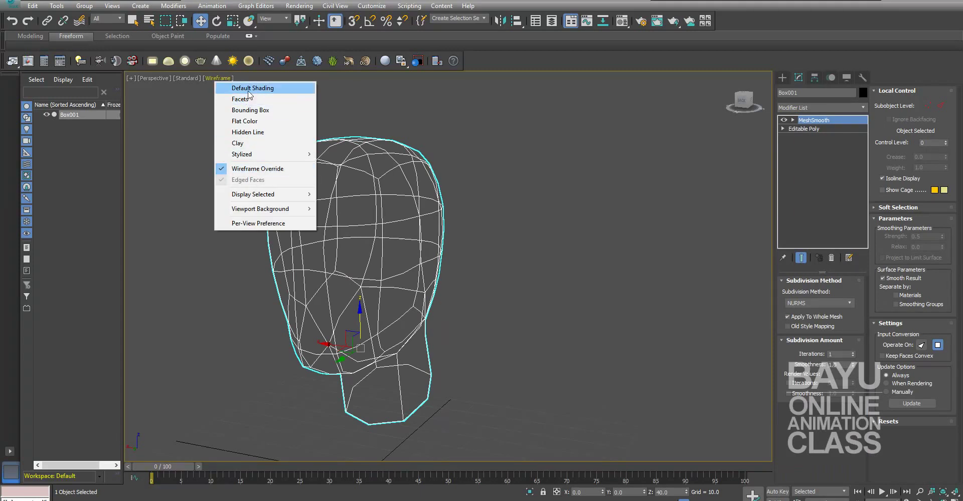
left_click(248, 88)
mouse_move(506, 300)
middle_mouse_down("alt")
mouse_move(729, 290)
mouse_move(765, 312)
mouse_move(503, 262)
mouse_move(329, 275)
mouse_move(446, 290)
mouse_move(446, 278)
middle_mouse_up("alt")
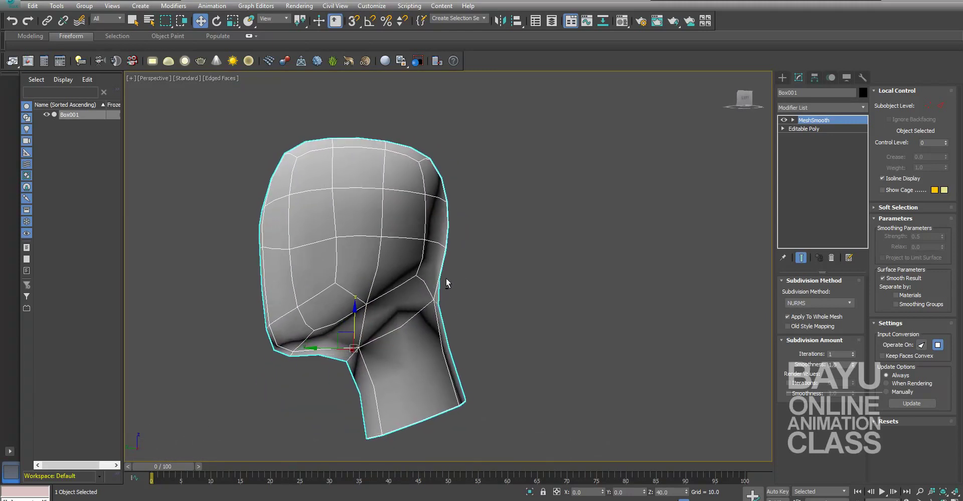
Step: Select the neck edges in Editable Poly and scale them inward with the smoothed result shown
left_click(817, 130)
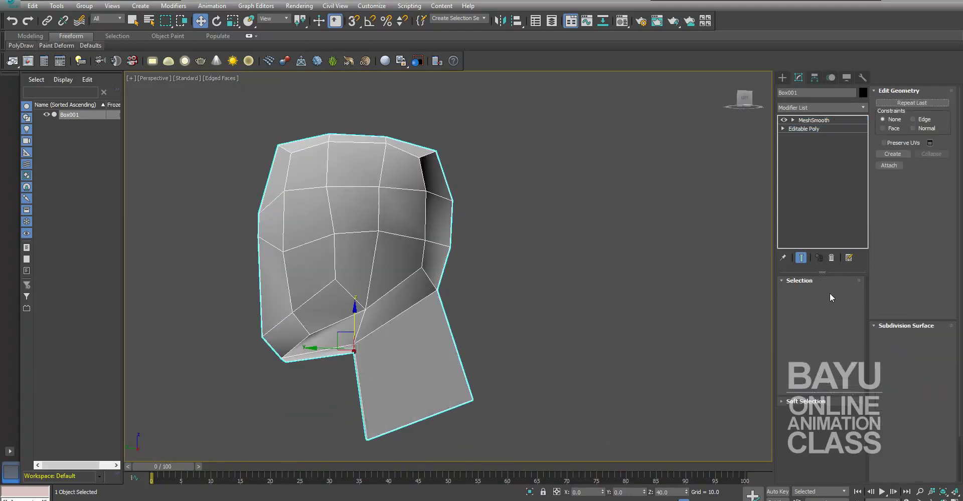
left_click(806, 293)
left_click_drag(526, 396, 371, 454)
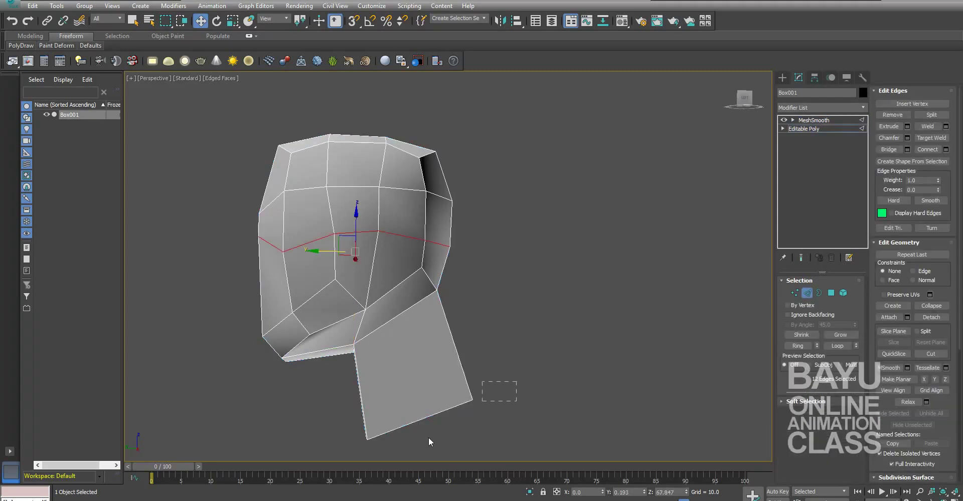
middle_click_drag(571, 344, 751, 287, "alt")
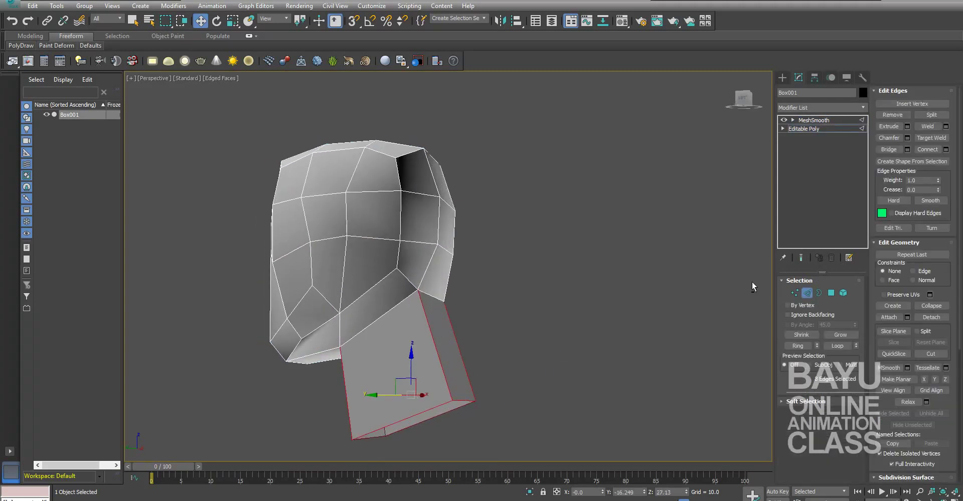
left_click(800, 258)
key("r")
middle_click_drag(545, 352, 439, 363, "alt")
left_click_drag(430, 370, 521, 375)
mouse_move(521, 375)
middle_mouse_down("alt")
mouse_move(511, 445)
mouse_move(600, 416)
mouse_move(592, 417)
middle_mouse_up("alt")
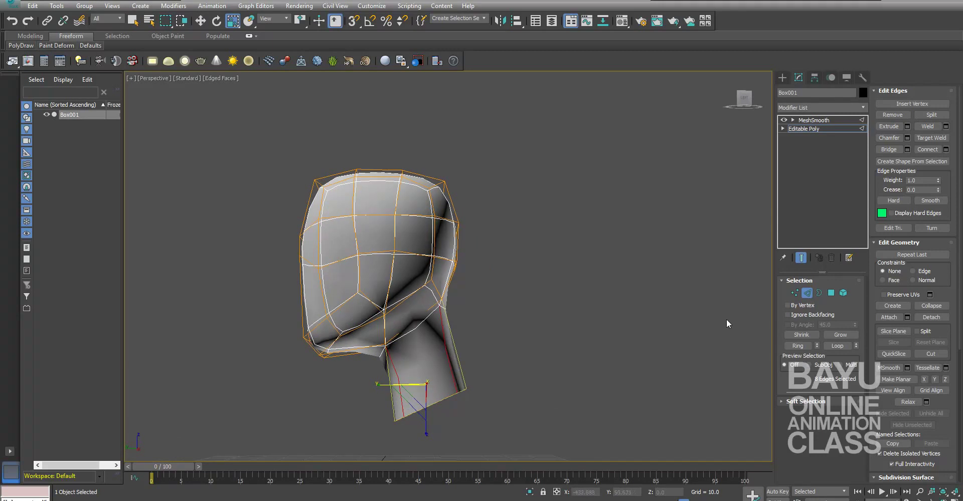
Step: Raise the four bottom neck vertices to shorten the neck
left_click(794, 292)
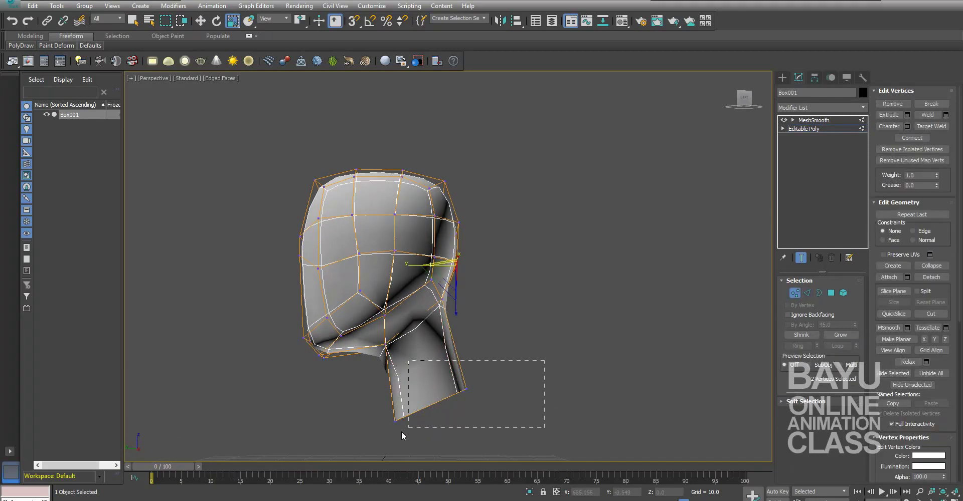
left_click_drag(402, 432, 371, 443)
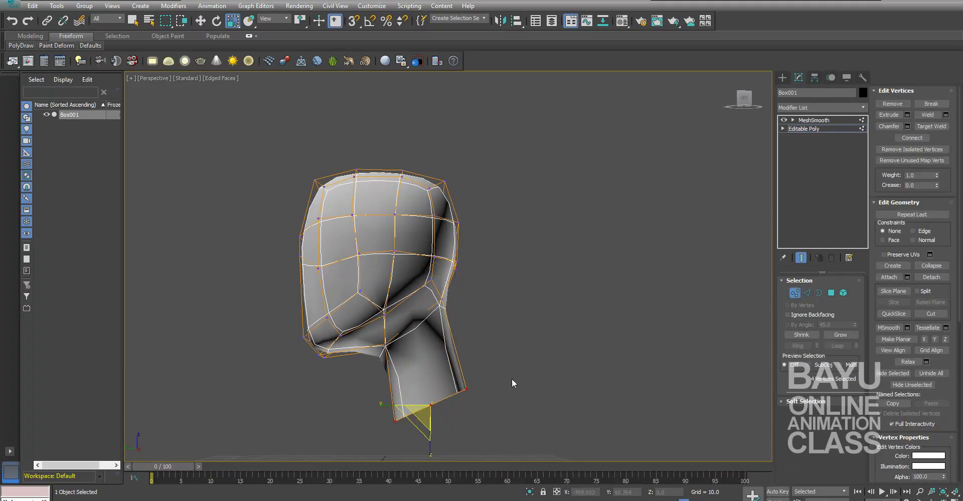
key("w")
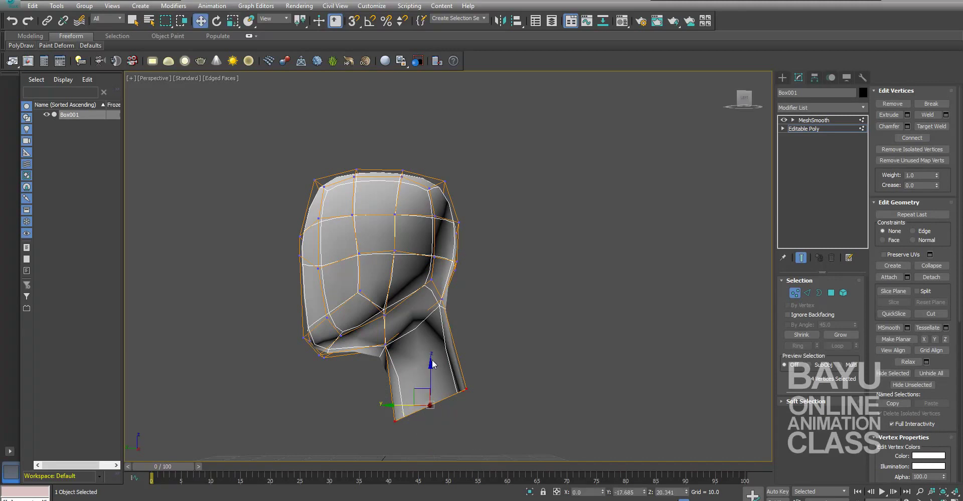
left_click_drag(429, 369, 432, 348)
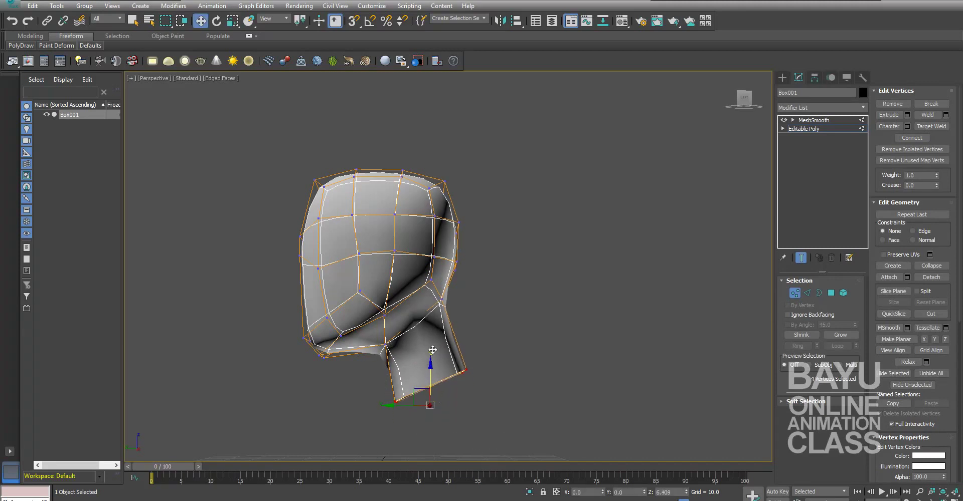
mouse_move(432, 348)
middle_mouse_down("alt")
mouse_move(624, 381)
mouse_move(583, 386)
middle_mouse_up("alt")
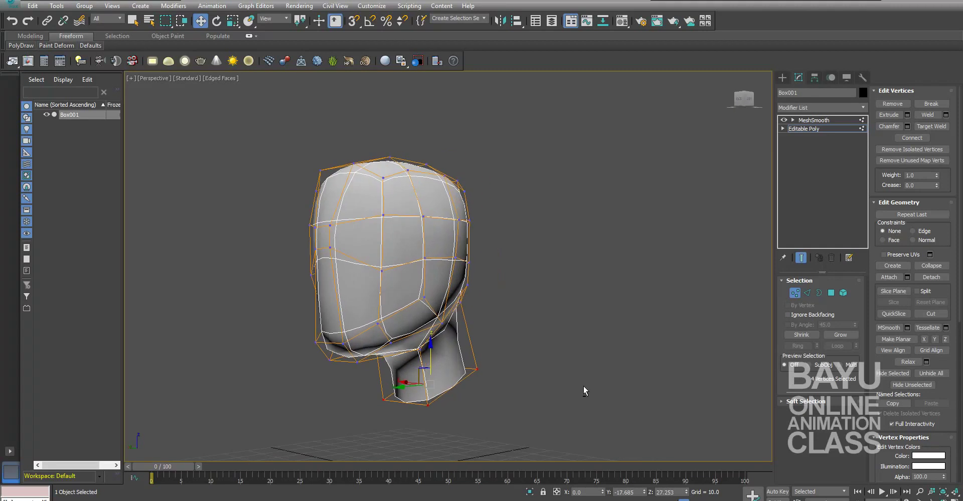
left_click(795, 293)
mouse_move(735, 319)
middle_mouse_down("alt")
mouse_move(619, 353)
mouse_move(518, 367)
mouse_move(621, 351)
mouse_move(596, 362)
middle_mouse_up("alt")
Step: Delete the MeshSmooth modifier from the head's stack
middle_click_drag(581, 247, 581, 251, "alt")
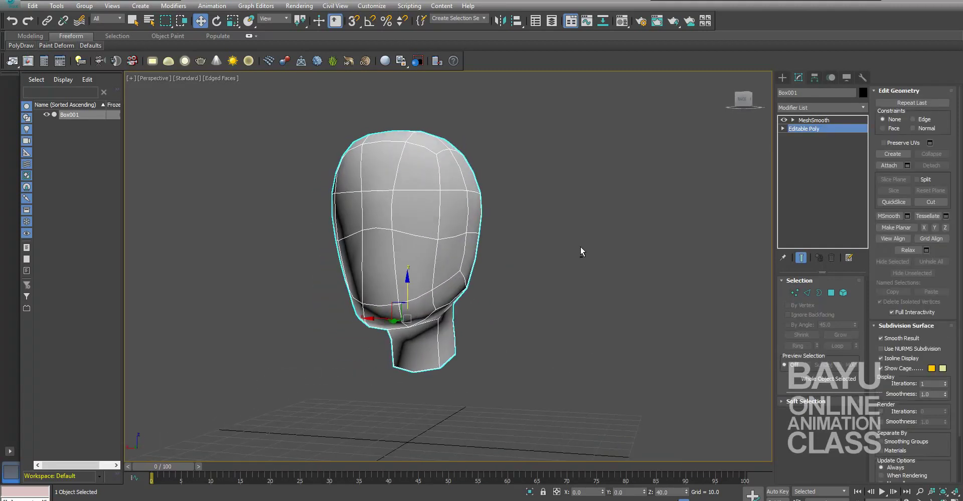
left_click(815, 122)
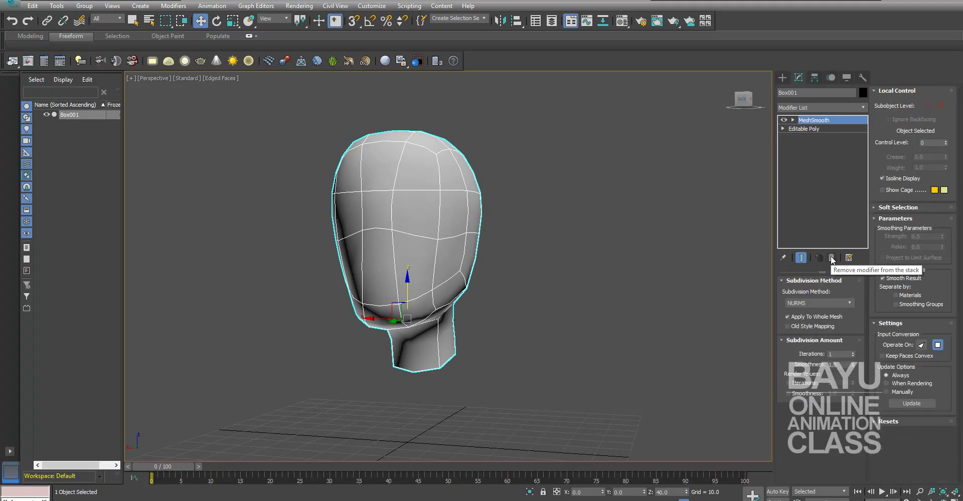
left_click(831, 258)
mouse_move(734, 268)
middle_mouse_down("alt")
mouse_move(421, 300)
mouse_move(615, 288)
mouse_move(464, 299)
mouse_move(446, 273)
middle_mouse_up("alt")
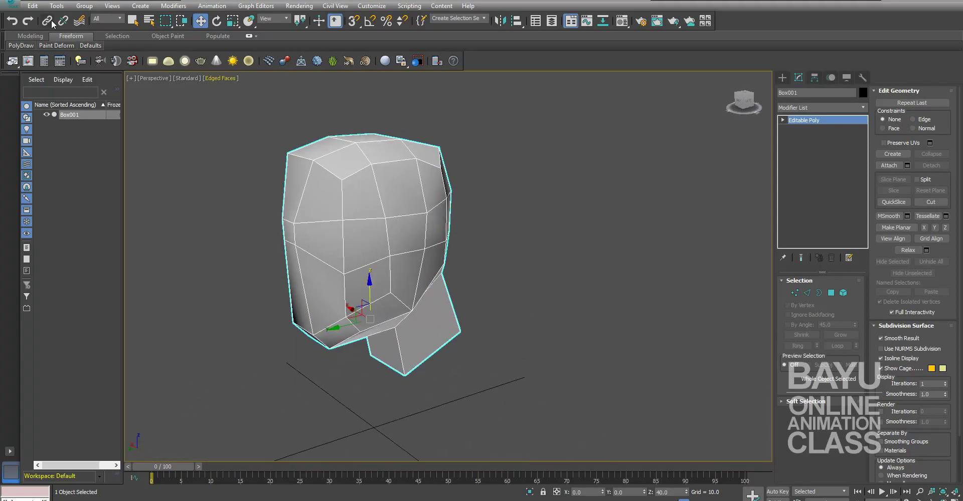
Step: Clone the head as a copy named Box002 and slide it away along X
left_click(32, 6)
left_click(45, 81)
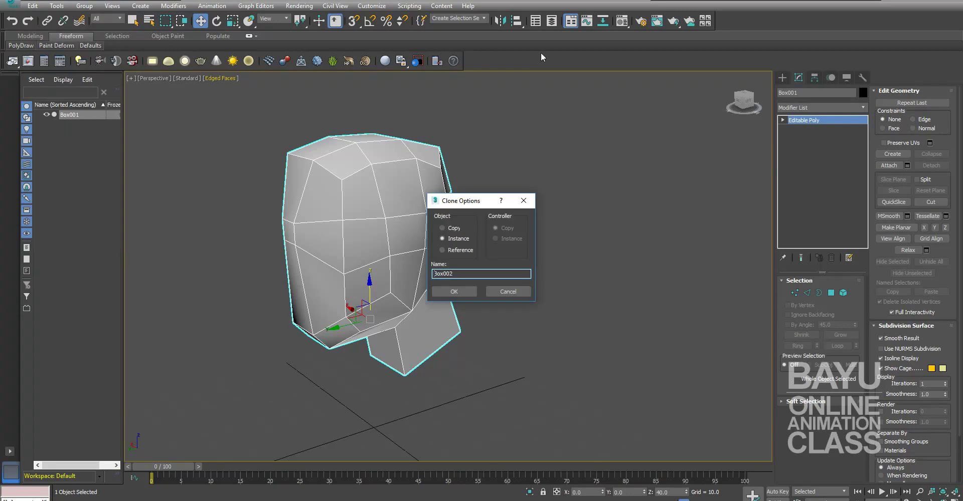
left_click_drag(477, 203, 616, 130)
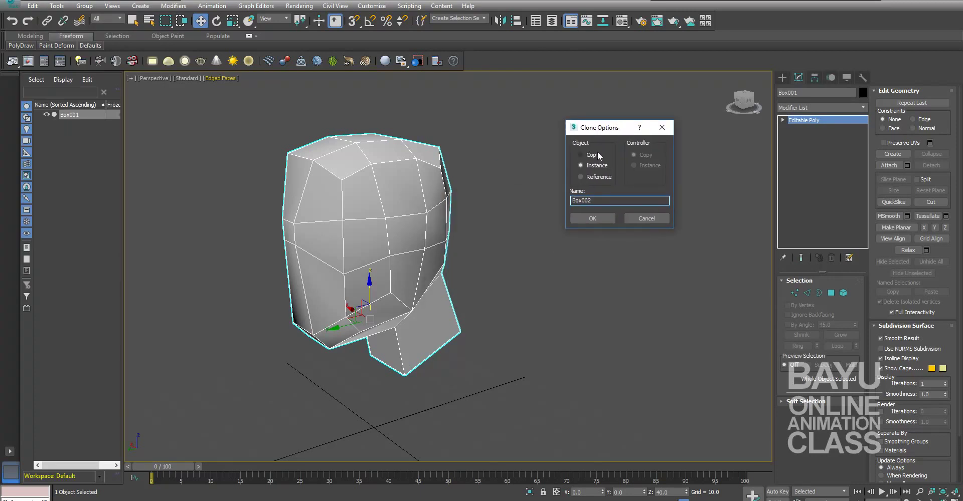
left_click(592, 219)
middle_click_drag(520, 273, 520, 267, "alt")
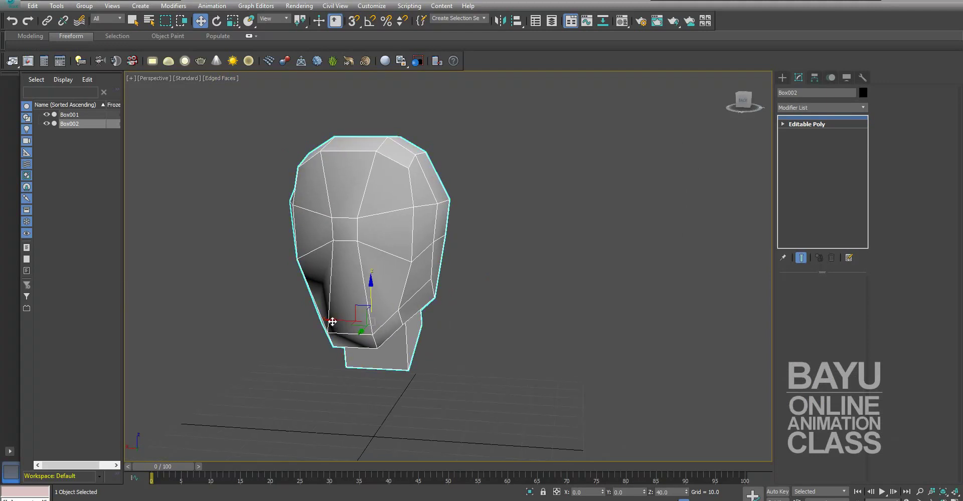
left_click_drag(332, 322, 581, 331)
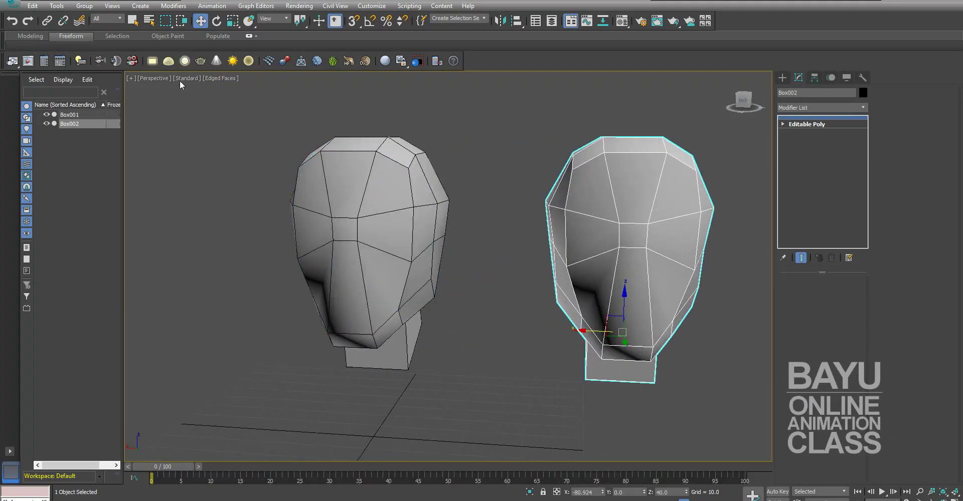
Step: Set Box002's absolute X position to -100 in the Move type-in
right_click(201, 22)
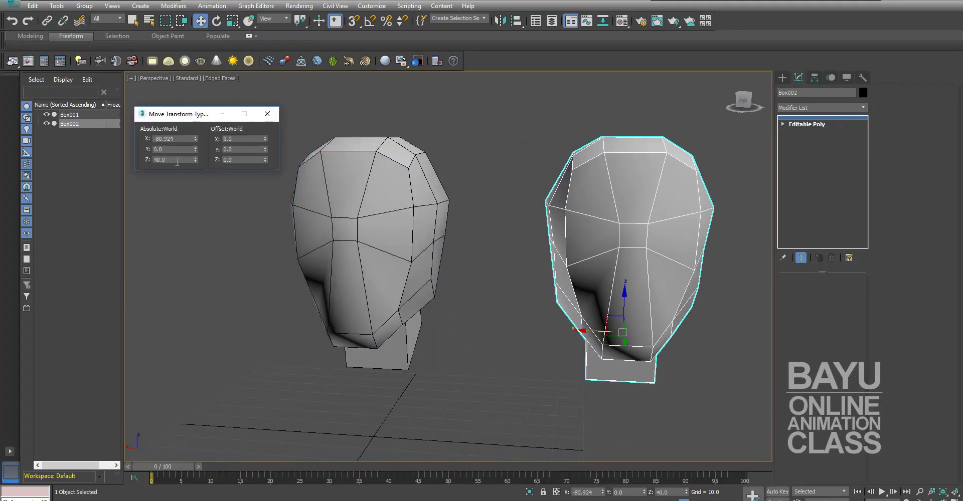
double_click(180, 139)
type("-1")
key("Return")
left_click(267, 114)
middle_click_drag(472, 248, 379, 259)
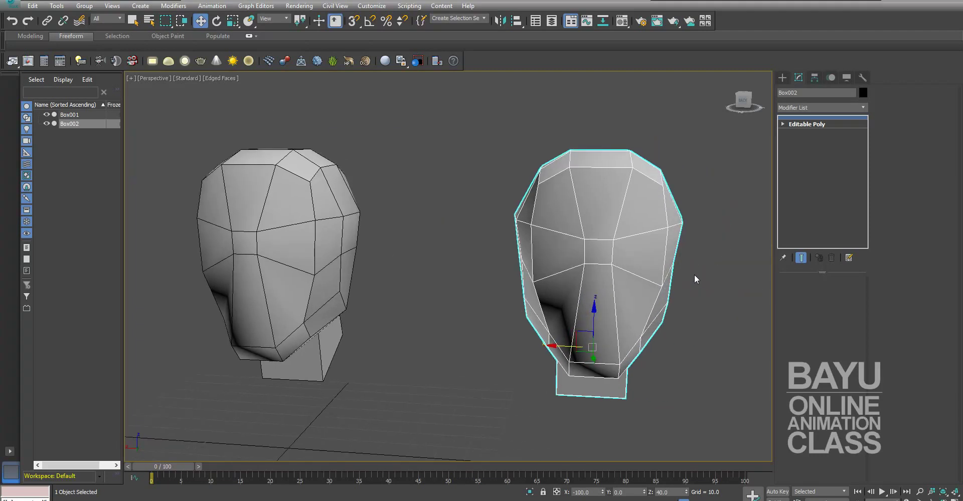
Step: Give Box002 a MeshSmooth modifier with a Mesh Select modifier above it
left_click(863, 107)
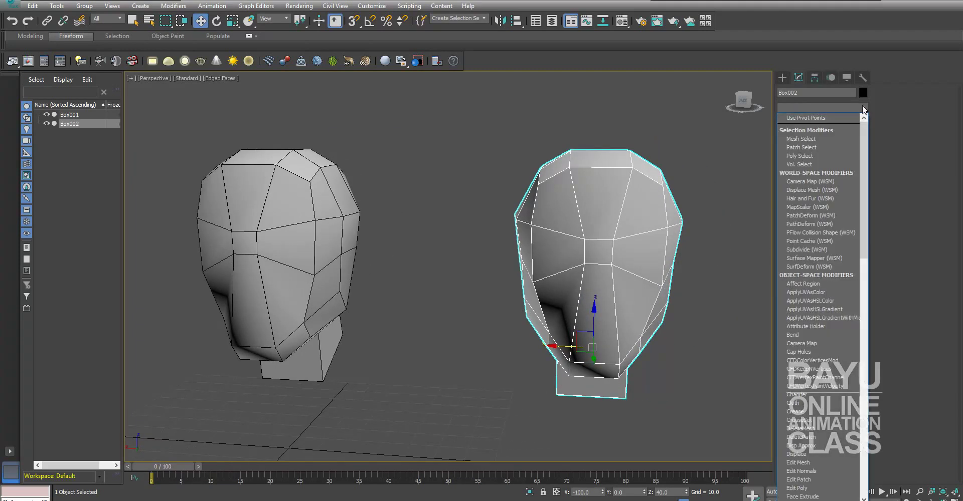
type("m")
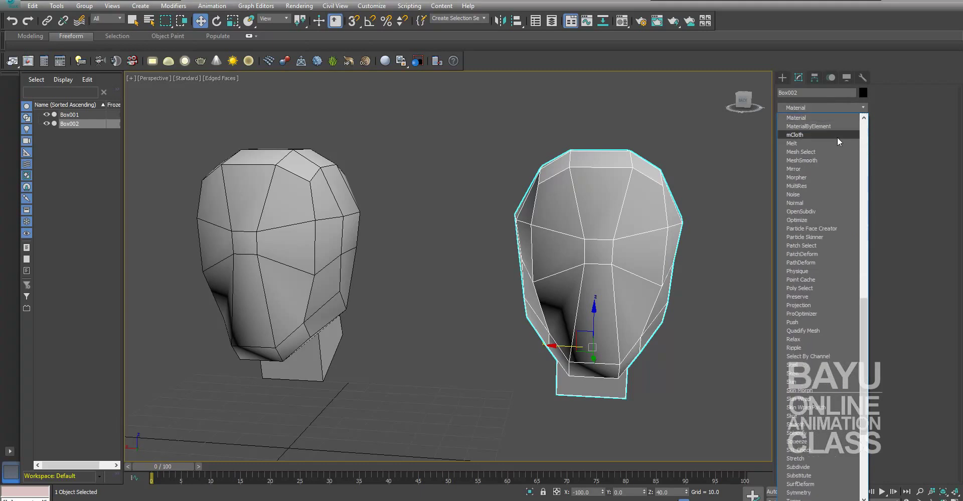
left_click(821, 161)
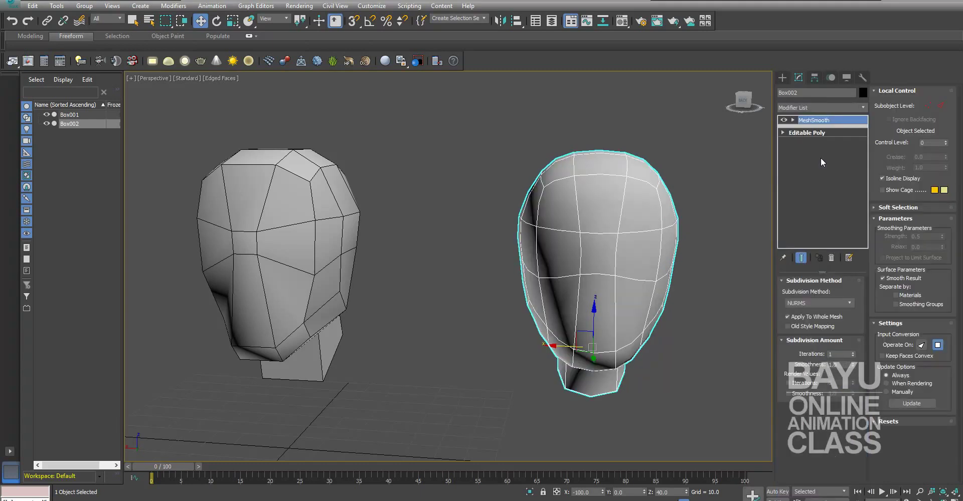
left_click(864, 106)
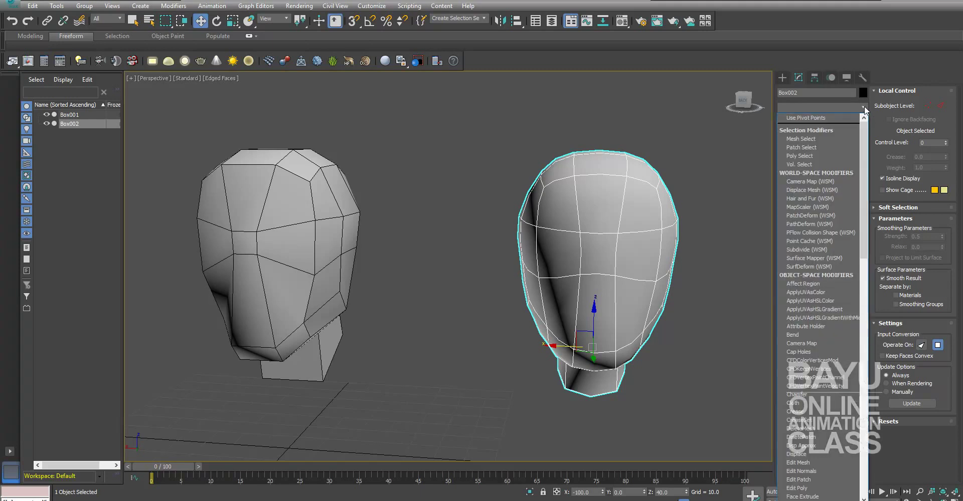
type("m")
left_click(812, 152)
mouse_move(702, 313)
middle_mouse_down("alt")
mouse_move(546, 343)
mouse_move(399, 343)
mouse_move(562, 317)
mouse_move(571, 342)
mouse_move(363, 246)
middle_mouse_up("alt")
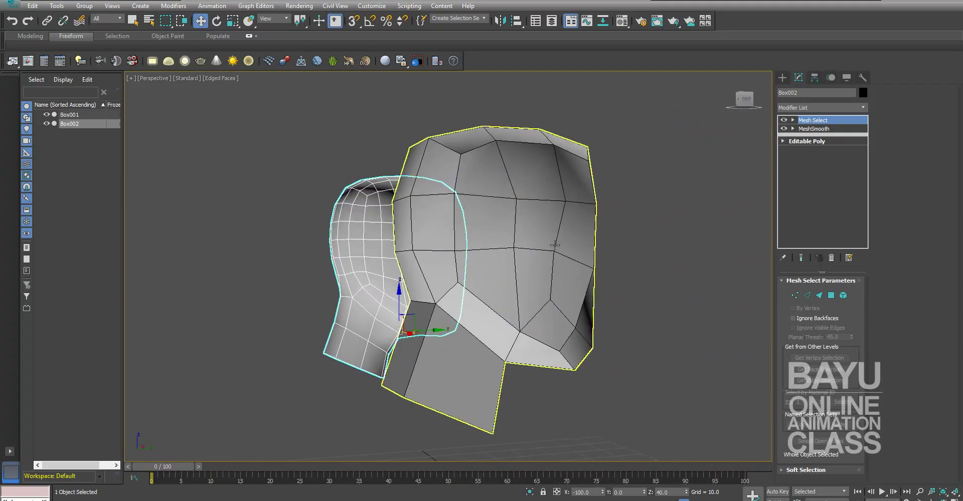
Step: Select Box001 and enter Polygon mode, picking a polygon beside the ear
left_click(554, 245)
left_click(831, 293)
left_click(407, 234)
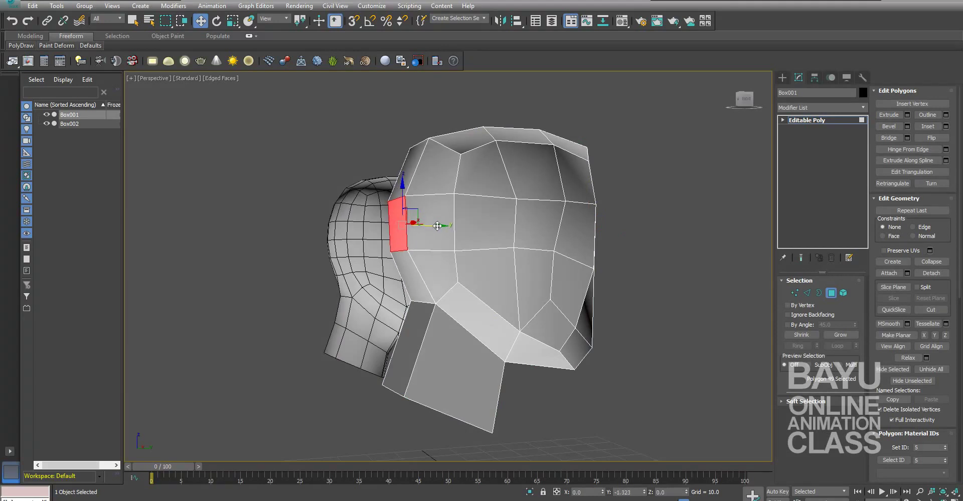
mouse_move(442, 227)
middle_mouse_down("alt")
mouse_move(520, 296)
mouse_move(432, 299)
mouse_move(642, 293)
mouse_move(627, 243)
middle_mouse_up("alt")
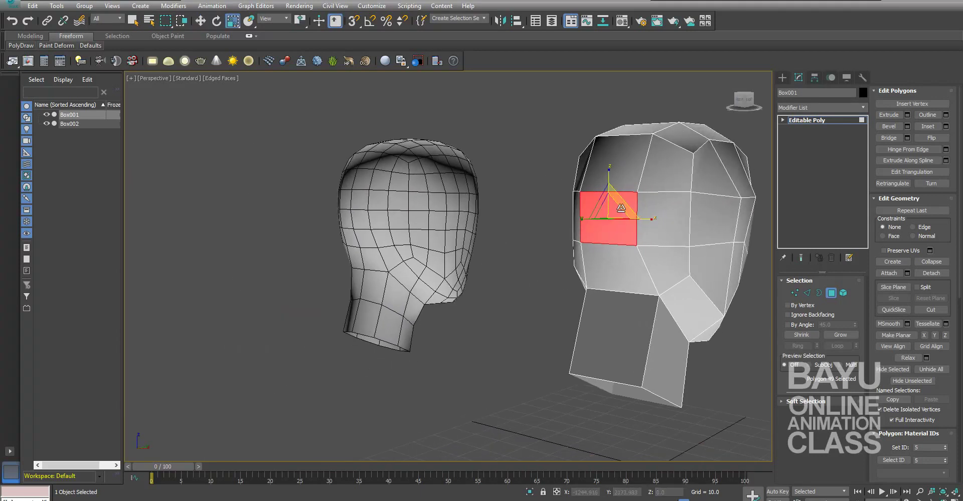
mouse_move(623, 206)
middle_mouse_down("alt")
mouse_move(577, 302)
mouse_move(399, 326)
mouse_move(456, 312)
mouse_move(486, 322)
mouse_move(417, 229)
middle_mouse_up("alt")
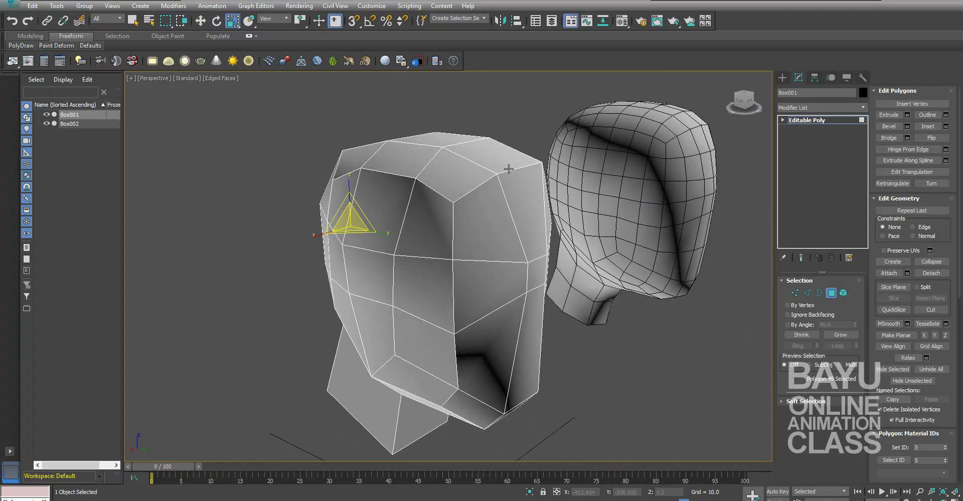
Step: Move the top crown polygon slightly up along Z
left_click(492, 156)
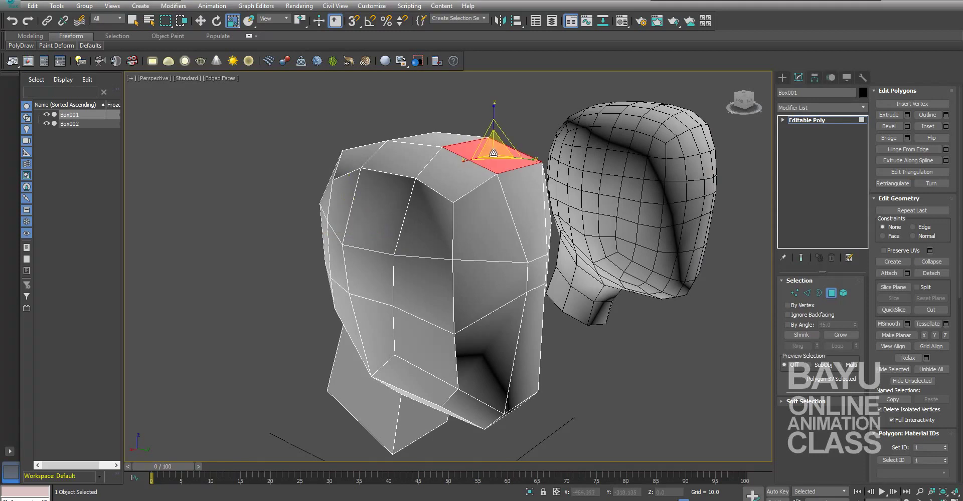
left_click(439, 137)
key("w")
left_click_drag(439, 107, 439, 101)
middle_click_drag(509, 201, 462, 196, "alt")
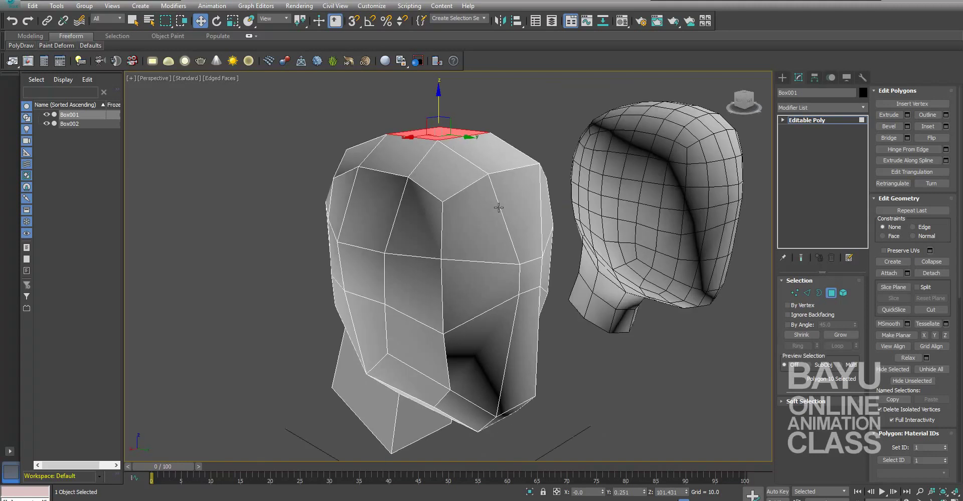
Step: Select two crown polygons, keeping them selected after an accidental deselect
left_click(437, 175)
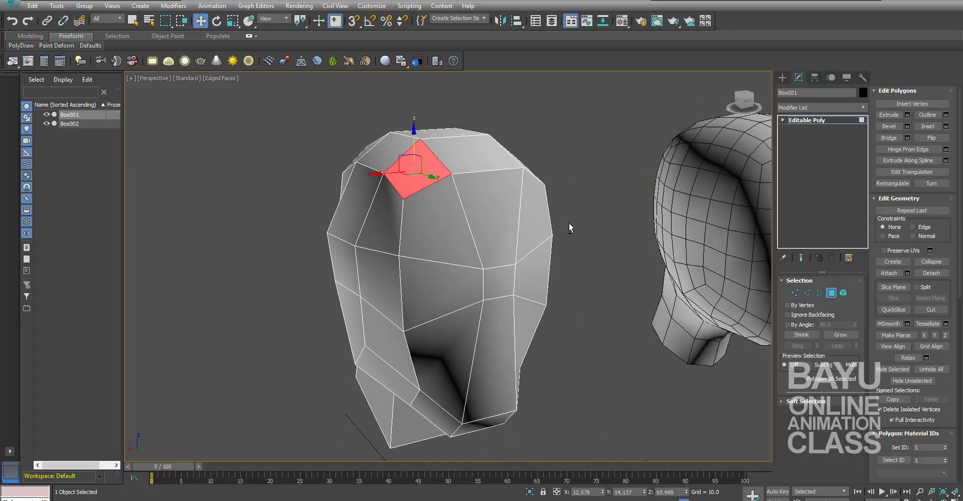
middle_click_drag(570, 228, 537, 207, "alt")
left_click(536, 172, "ctrl")
middle_click_drag(474, 245, 475, 242, "alt")
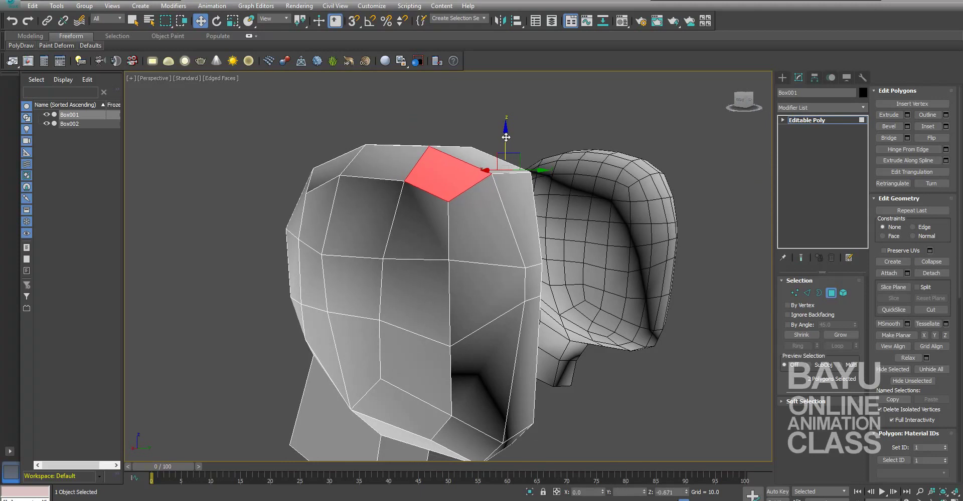
mouse_move(505, 135)
middle_mouse_down("alt")
mouse_move(556, 237)
mouse_move(529, 174)
middle_mouse_up("alt")
left_click(529, 174)
key("ctrl+z")
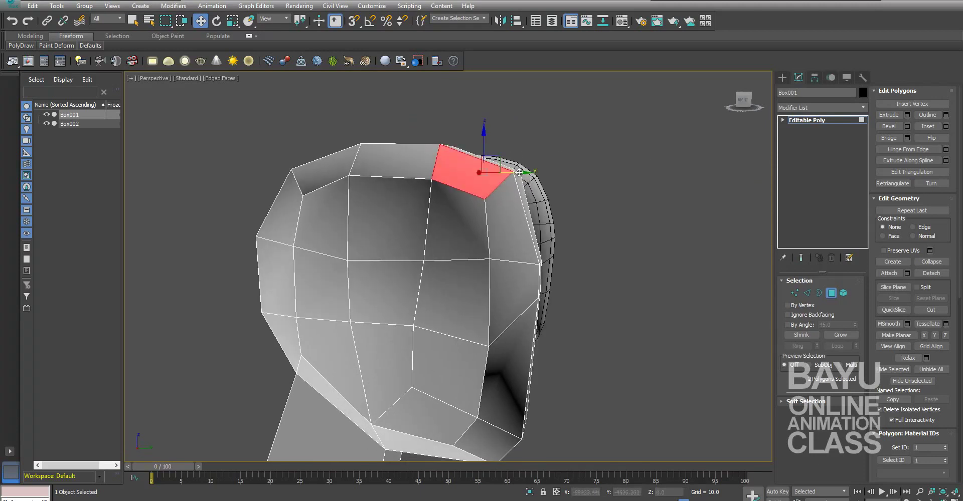
Step: Inspect the crown from several angles and clear the polygon selection
mouse_move(655, 267)
middle_mouse_down("alt")
mouse_move(668, 294)
mouse_move(699, 318)
mouse_move(608, 307)
mouse_move(532, 322)
mouse_move(577, 307)
mouse_move(535, 300)
middle_mouse_up("alt")
mouse_move(576, 344)
middle_mouse_down("alt")
mouse_move(612, 307)
mouse_move(592, 346)
mouse_move(605, 338)
mouse_move(653, 279)
mouse_move(494, 300)
mouse_move(465, 294)
mouse_move(501, 287)
mouse_move(511, 296)
middle_mouse_up("alt")
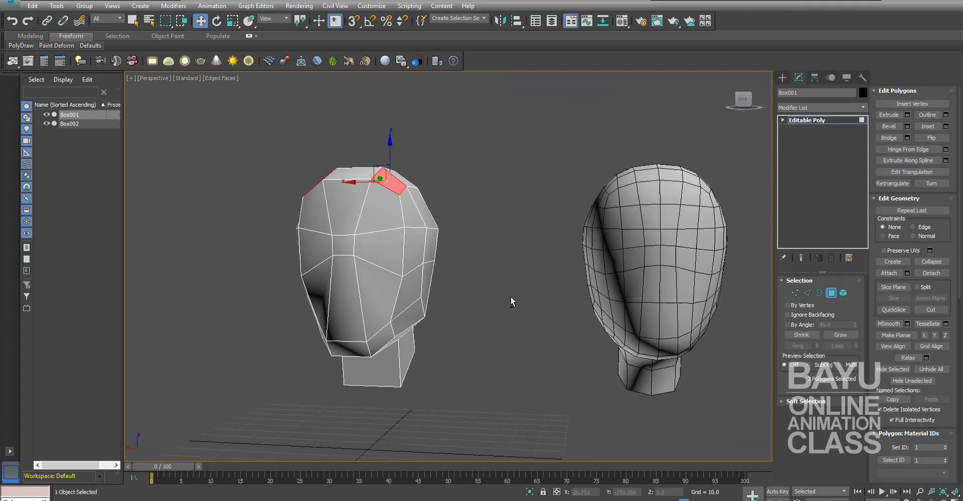
mouse_move(363, 283)
middle_mouse_down("alt")
mouse_move(500, 290)
mouse_move(561, 312)
middle_mouse_up("alt")
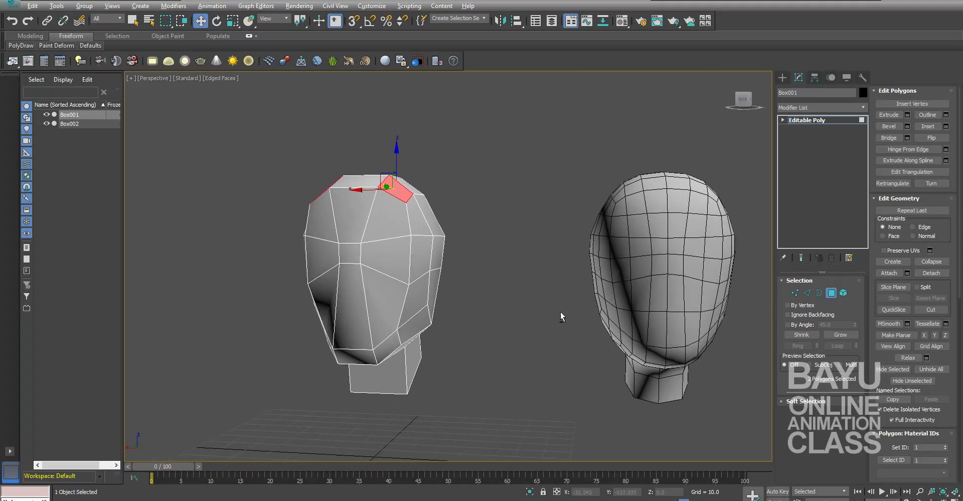
mouse_move(451, 375)
middle_mouse_down("alt")
mouse_move(555, 360)
mouse_move(570, 367)
mouse_move(561, 393)
mouse_move(466, 375)
mouse_move(462, 384)
middle_mouse_up("alt")
left_click(479, 363)
mouse_move(478, 304)
middle_mouse_down("alt")
mouse_move(444, 308)
mouse_move(431, 296)
mouse_move(447, 285)
middle_mouse_up("alt")
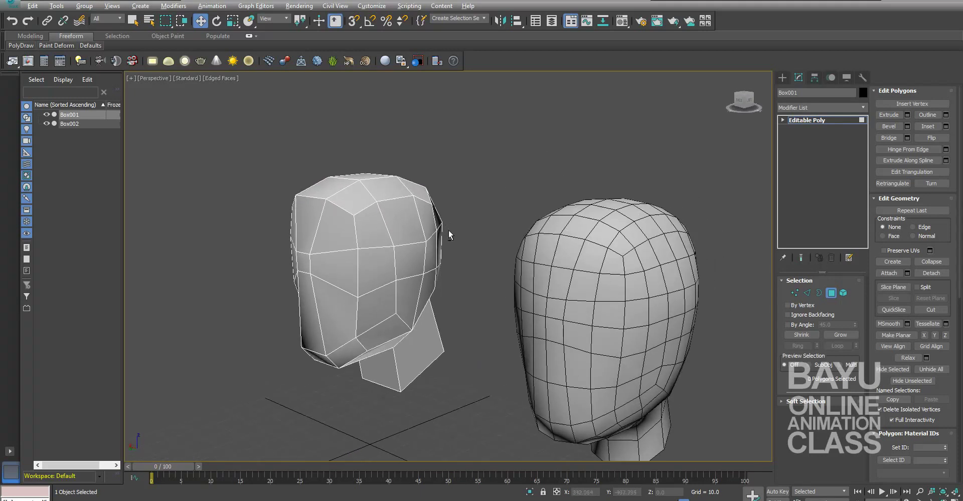
middle_click_drag(450, 235, 452, 238, "alt")
Step: Select eight polygons in a strip from the top of Box001 down its side to the jaw
left_click(367, 178)
left_click(409, 242, "ctrl")
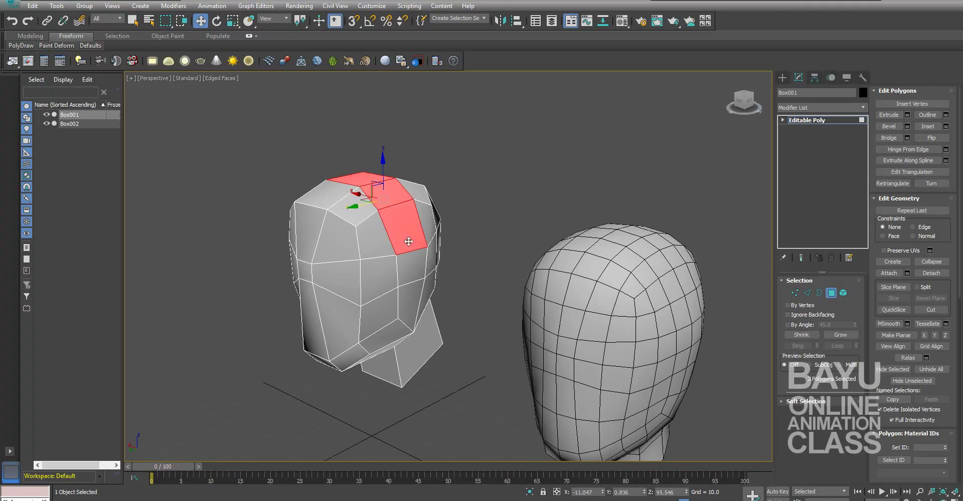
left_click(410, 271, "ctrl")
left_click(407, 301, "ctrl")
left_click(387, 329, "ctrl")
left_click(336, 364, "ctrl")
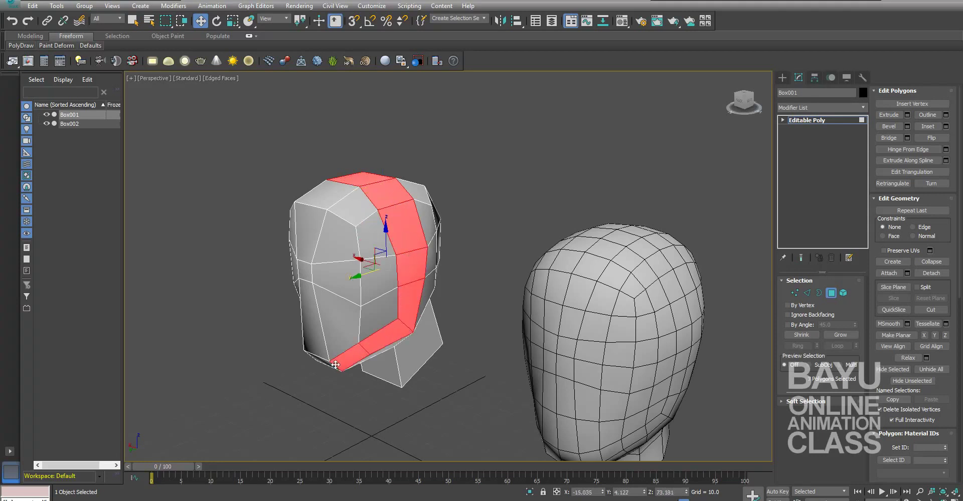
middle_click_drag(310, 394, 321, 376, "alt")
left_click(323, 371, "ctrl")
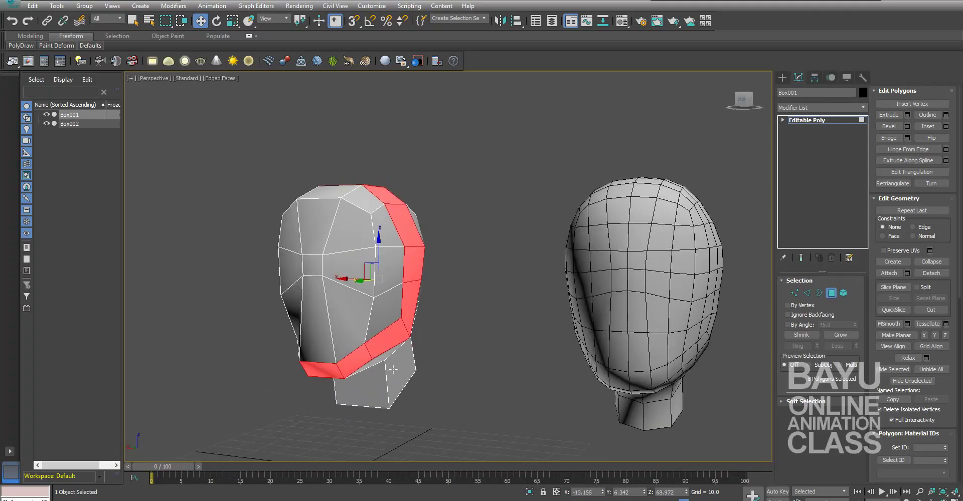
mouse_move(480, 326)
middle_mouse_down("alt")
mouse_move(456, 327)
mouse_move(427, 257)
middle_mouse_up("alt")
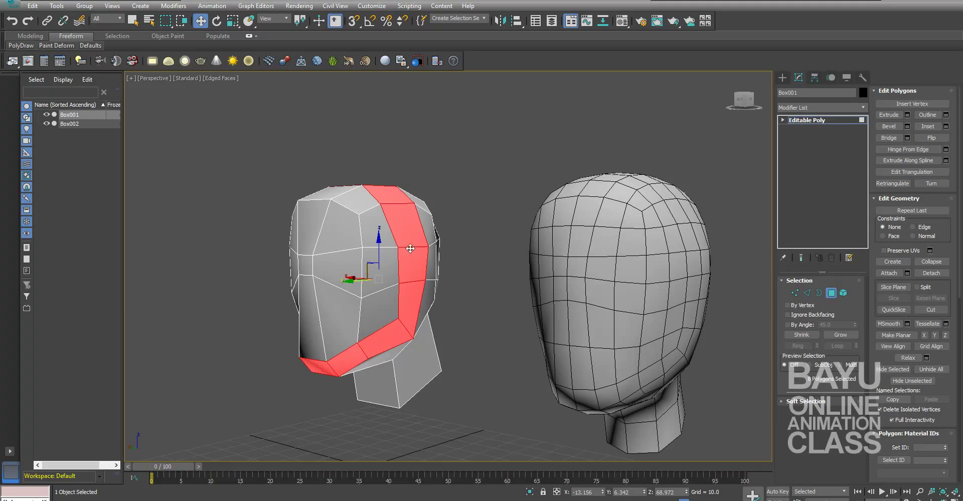
mouse_move(482, 400)
middle_mouse_down("alt")
mouse_move(475, 382)
mouse_move(398, 335)
middle_mouse_up("alt")
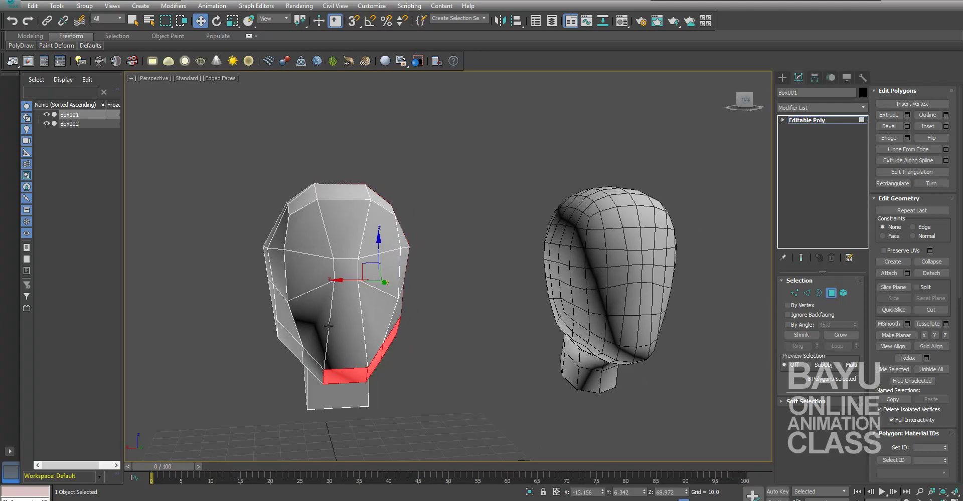
mouse_move(448, 377)
middle_mouse_down("alt")
mouse_move(565, 368)
mouse_move(642, 376)
mouse_move(627, 361)
mouse_move(502, 359)
middle_mouse_up("alt")
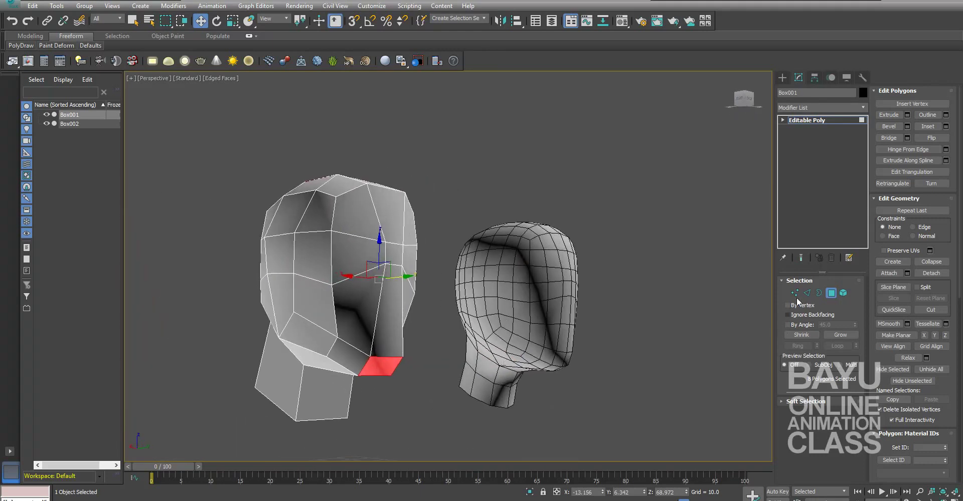
Step: Select the two opposite side edges and scale the head 109% wider along X
key("2")
left_click(283, 276)
mouse_move(283, 275)
middle_mouse_down("alt")
mouse_move(431, 330)
mouse_move(381, 331)
middle_mouse_up("alt")
left_click(411, 275, "ctrl")
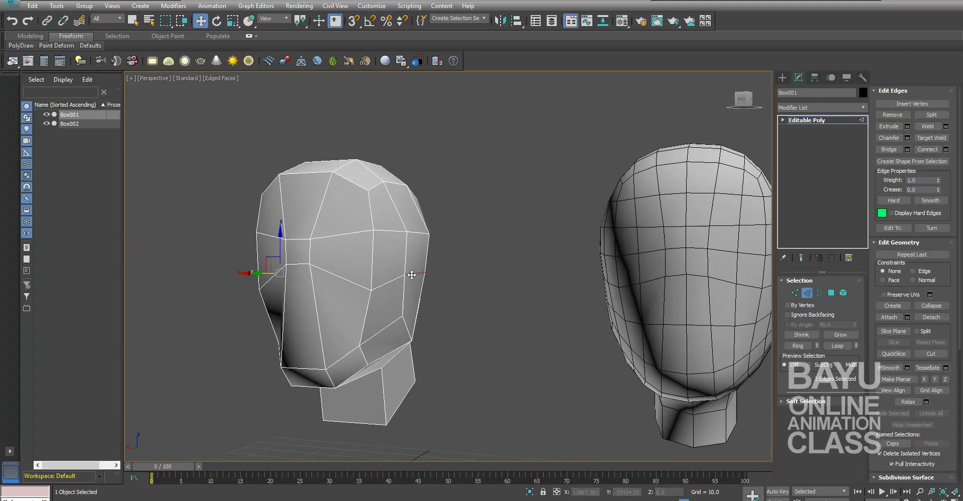
key("r")
mouse_move(448, 314)
middle_mouse_down("alt")
mouse_move(460, 318)
mouse_move(394, 277)
middle_mouse_up("alt")
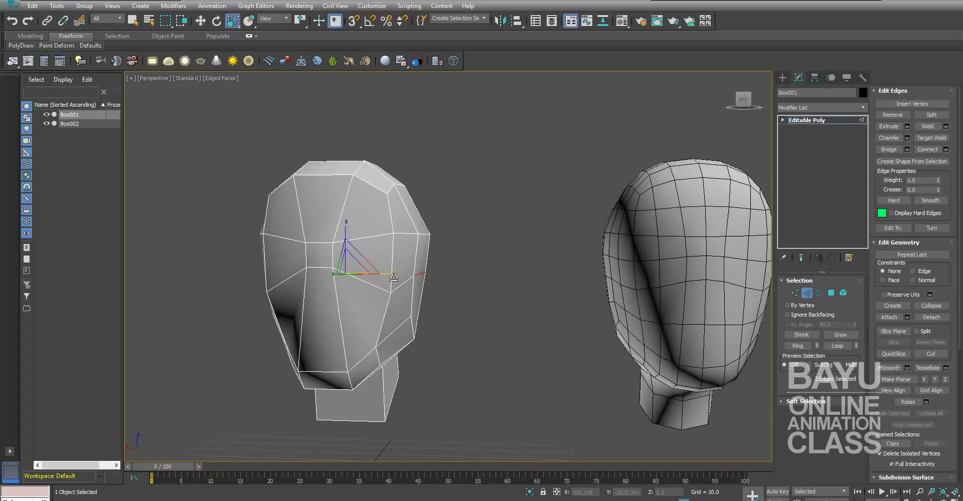
left_click_drag(392, 274, 394, 276)
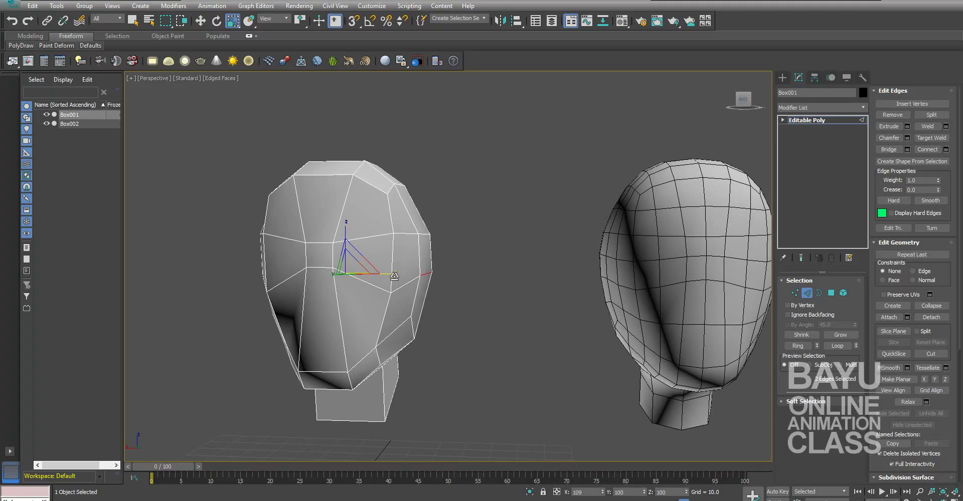
middle_click_drag(512, 305, 522, 301, "alt")
Step: Select two polygons on the sides of the head, then pick a vertex in Vertex mode
left_click(828, 295)
left_click(449, 267)
left_click(427, 263)
middle_click_drag(327, 324, 353, 327, "alt")
left_click(265, 269, "ctrl")
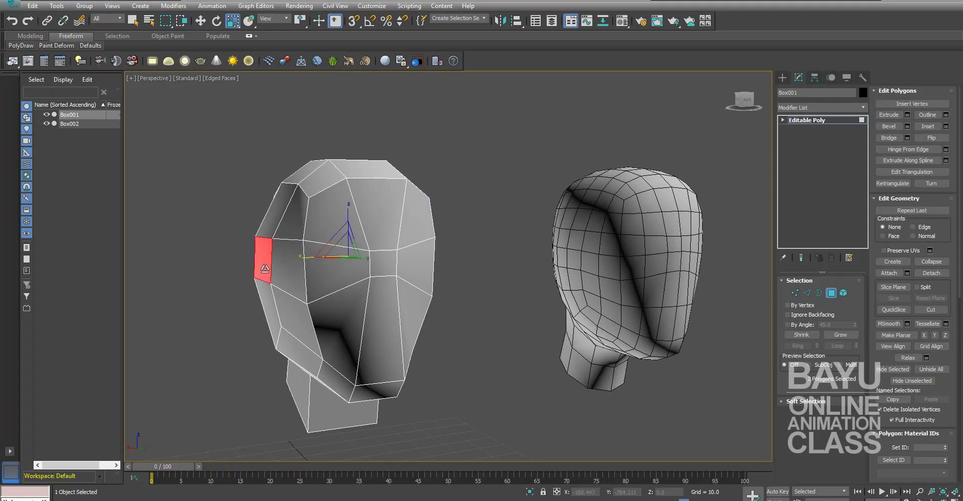
middle_click_drag(374, 298, 359, 301, "alt")
mouse_move(304, 258)
middle_mouse_down("alt")
mouse_move(610, 344)
mouse_move(458, 337)
middle_mouse_up("alt")
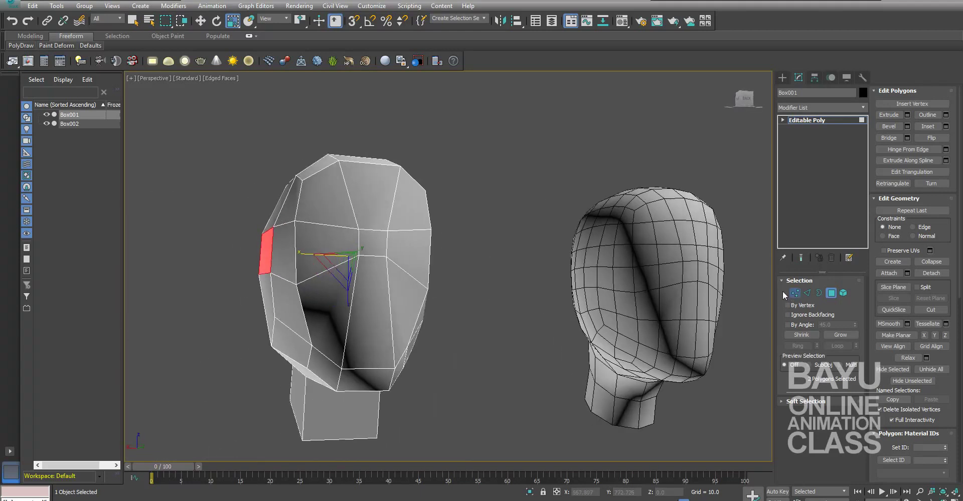
left_click(795, 294)
left_click(274, 315)
Step: Add a second vertex and shift both selected vertices slightly up and back
mouse_move(469, 356)
middle_mouse_down("alt")
mouse_move(411, 327)
mouse_move(564, 369)
middle_mouse_up("alt")
left_click(395, 314, "ctrl")
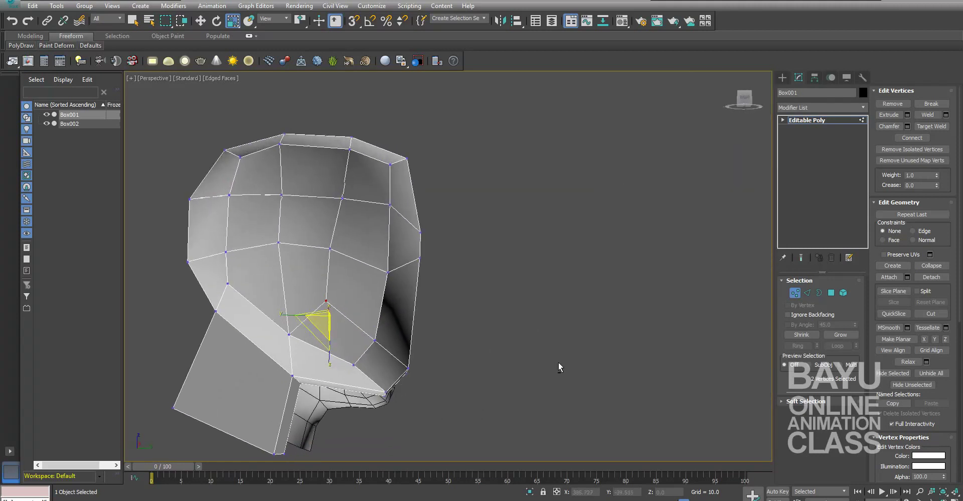
key("w")
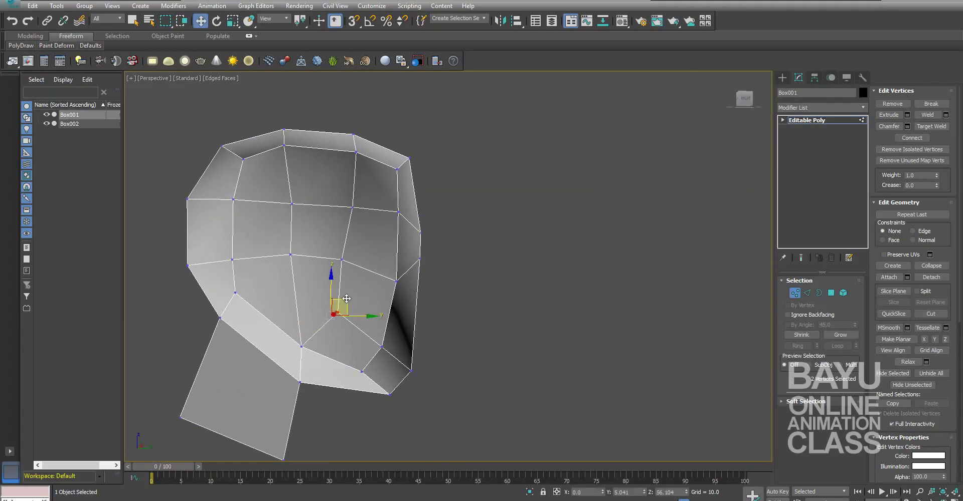
left_click_drag(347, 299, 351, 296)
mouse_move(351, 296)
middle_mouse_down("alt")
mouse_move(508, 369)
mouse_move(429, 363)
middle_mouse_up("alt")
Step: Scale the two chin vertices apart along X to about 111%
key("r")
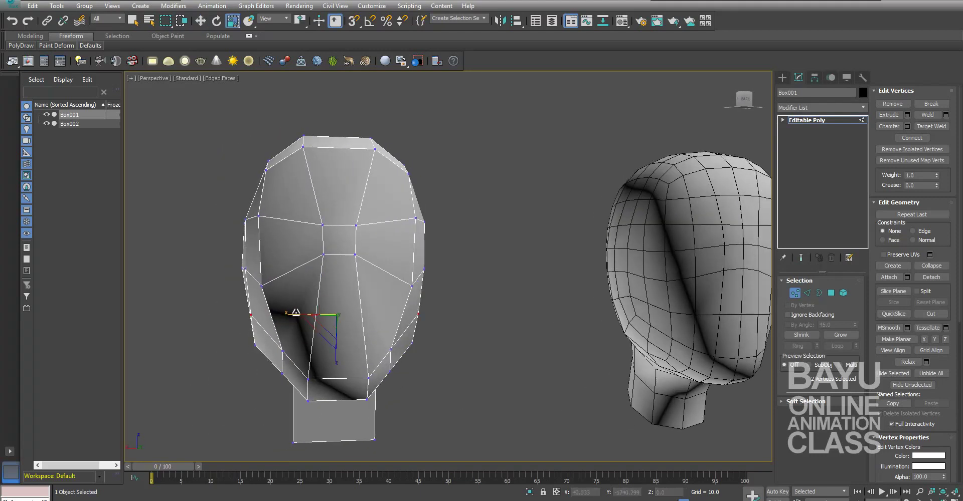
mouse_move(301, 319)
middle_mouse_down("alt")
mouse_move(540, 369)
mouse_move(503, 342)
mouse_move(493, 354)
middle_mouse_up("alt")
left_click(388, 367)
mouse_move(388, 367)
middle_mouse_down("alt")
mouse_move(415, 409)
mouse_move(342, 396)
middle_mouse_up("alt")
left_click(279, 365, "ctrl")
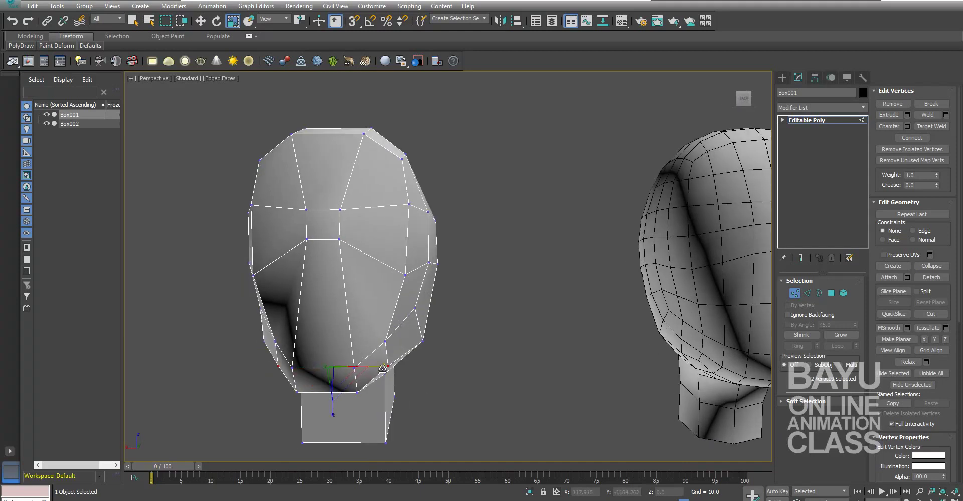
left_click_drag(382, 369, 386, 372)
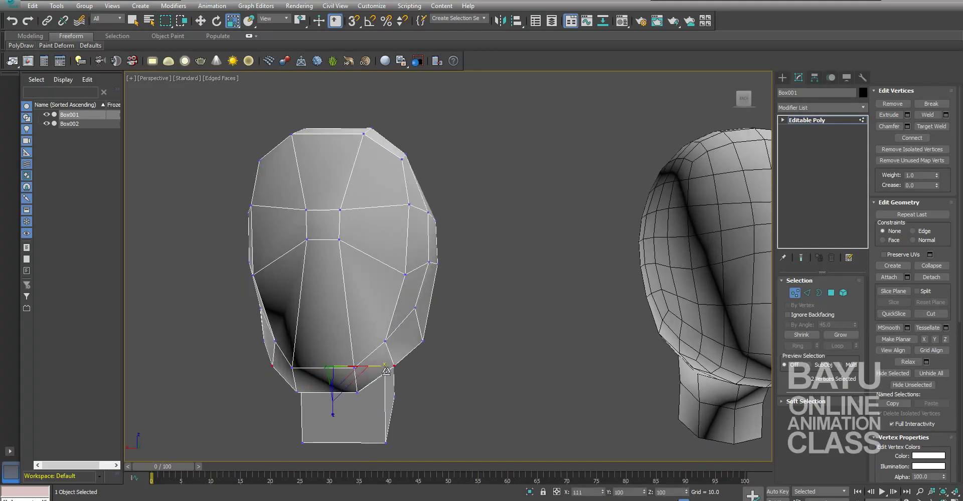
mouse_move(458, 384)
middle_mouse_down("alt")
mouse_move(615, 364)
mouse_move(582, 330)
middle_mouse_up("alt")
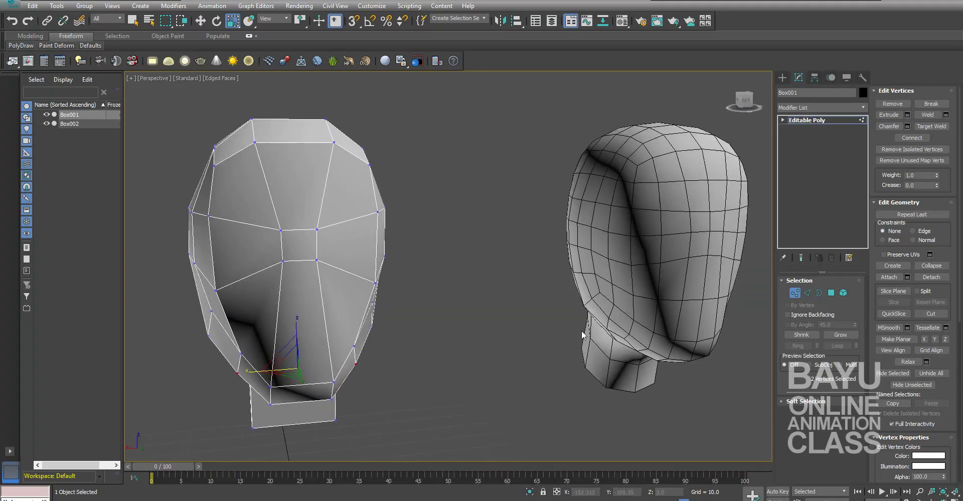
Step: Extrude both eye polygons with a height of 0
left_click(831, 293)
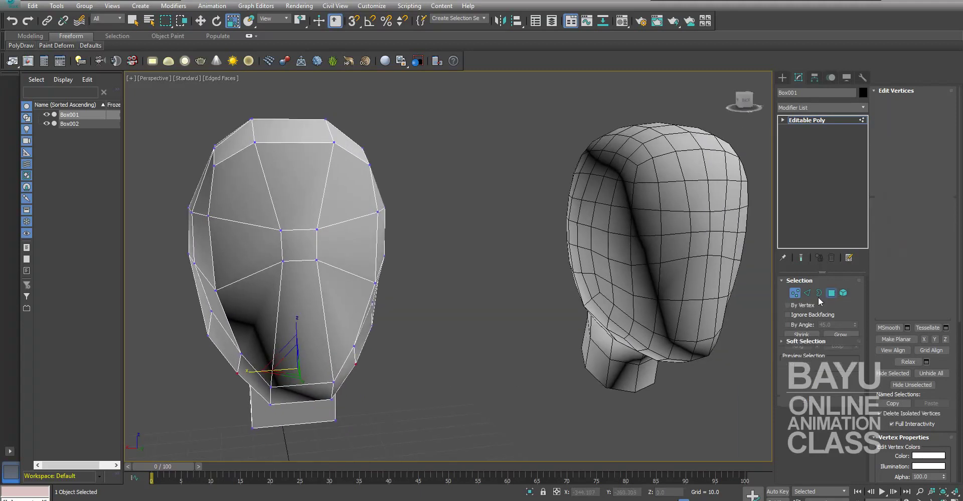
middle_click_drag(502, 311, 422, 312, "alt")
mouse_move(482, 316)
middle_mouse_down("alt")
mouse_move(410, 351)
mouse_move(423, 361)
middle_mouse_up("alt")
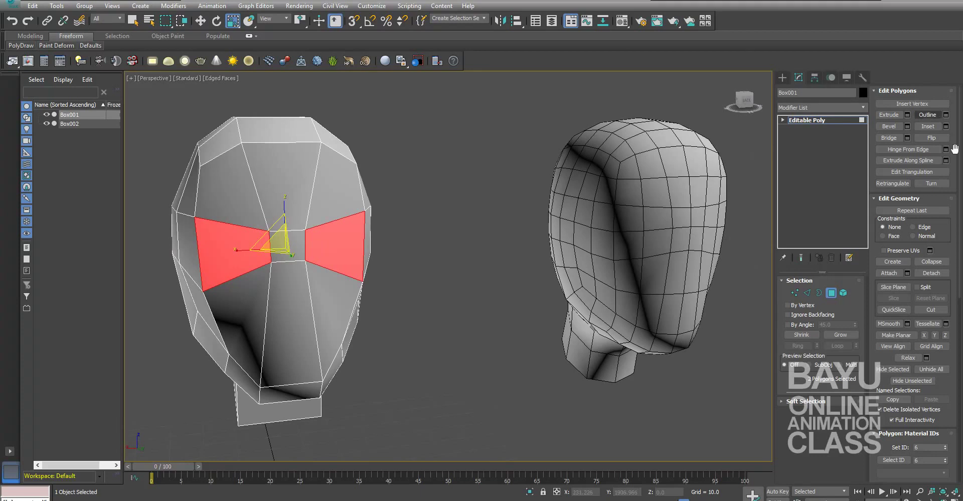
left_click(909, 116)
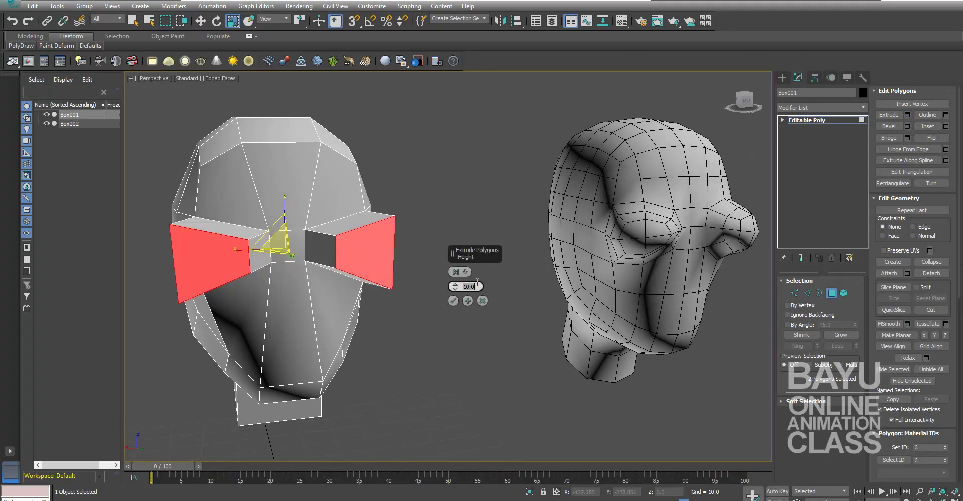
type("0")
key("Return")
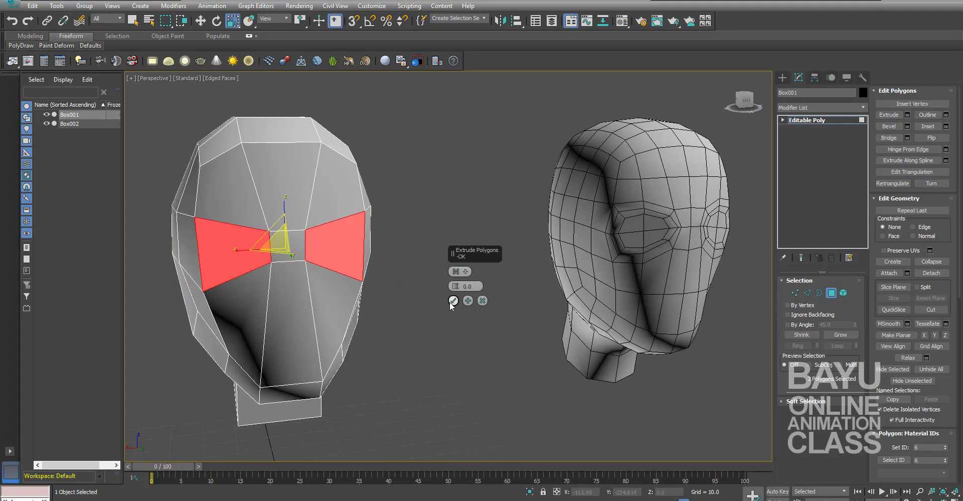
left_click(453, 301)
Step: Using Use Selection Center, shrink the eye polygons to about 60% and adjust their width
left_click_drag(300, 20, 300, 43)
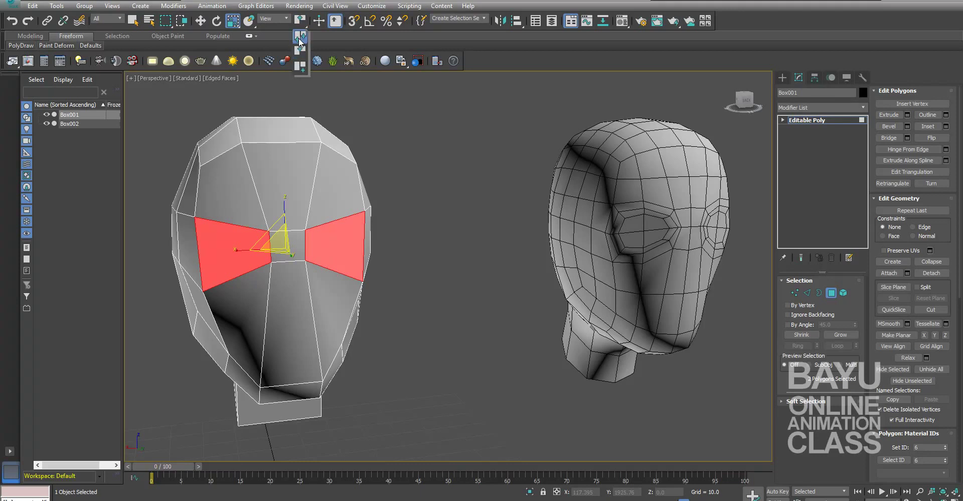
mouse_move(370, 252)
middle_mouse_down("alt")
mouse_move(389, 251)
mouse_move(293, 253)
middle_mouse_up("alt")
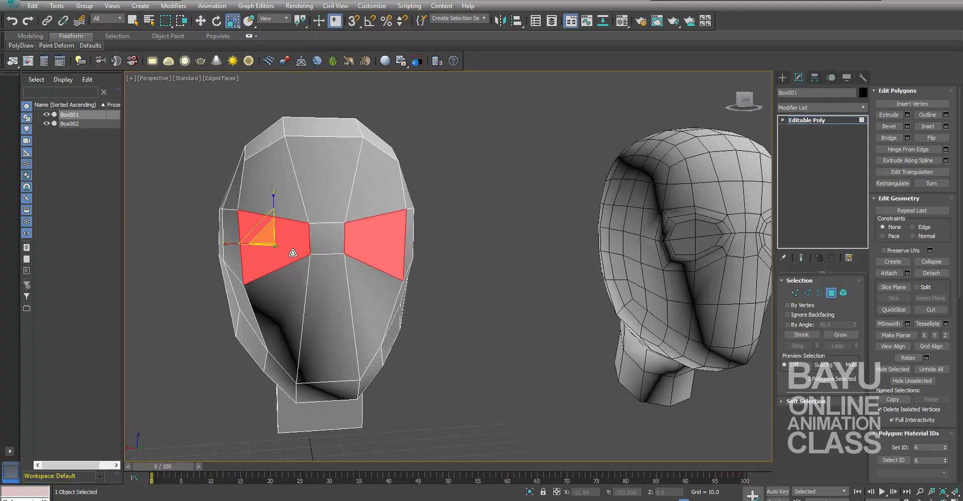
left_click_drag(262, 233, 276, 268)
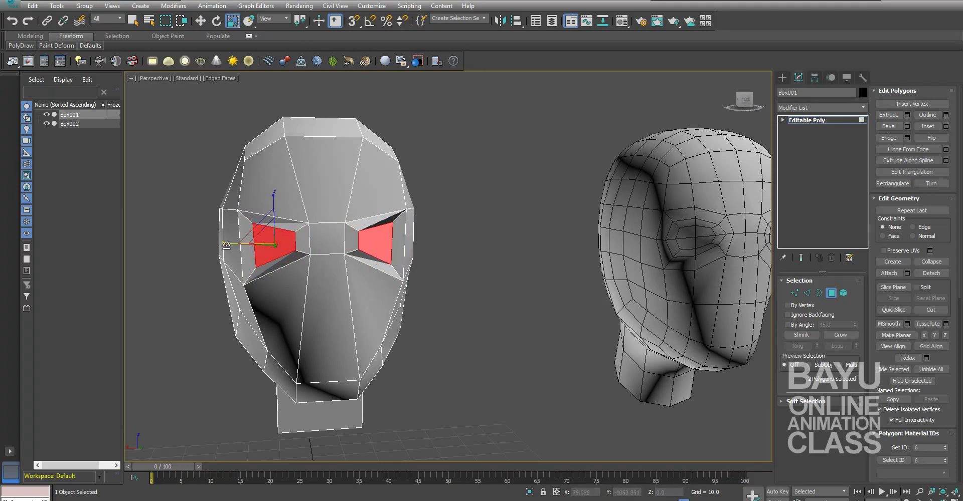
left_click_drag(226, 244, 261, 153)
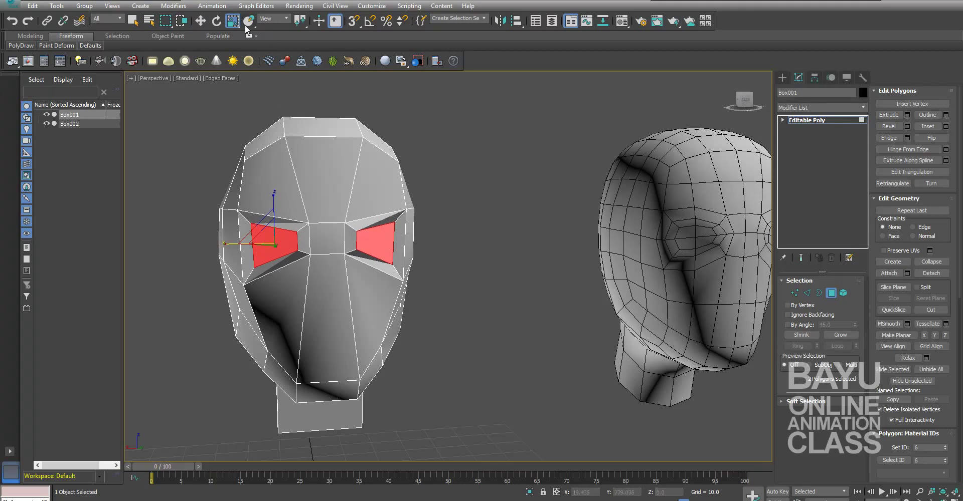
left_click_drag(300, 21, 300, 36)
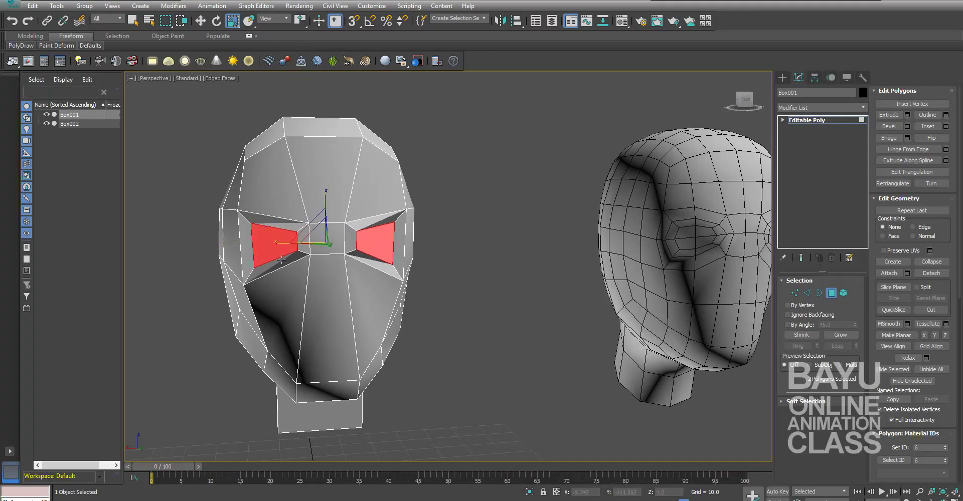
left_click_drag(277, 244, 413, 315)
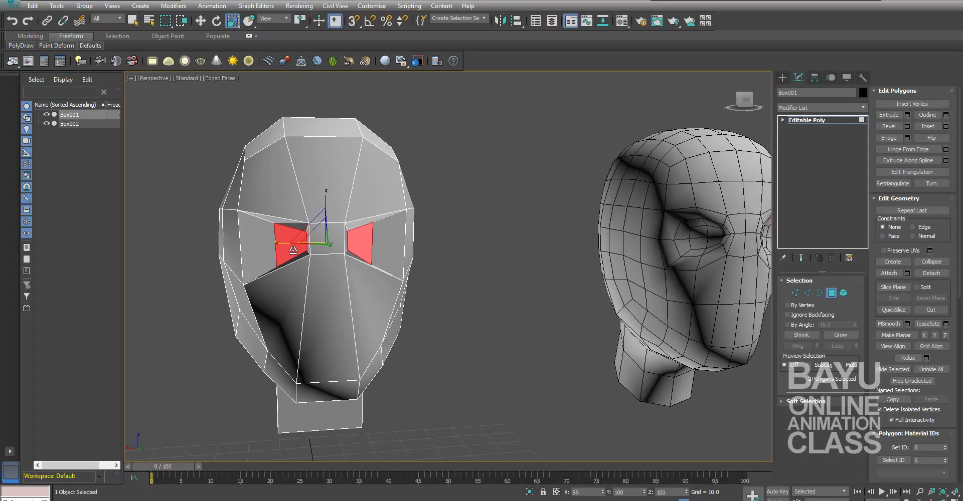
Step: Flatten the eye polygons in depth and squash them vertically to 70%
mouse_move(413, 315)
middle_mouse_down("alt")
mouse_move(366, 331)
mouse_move(430, 323)
mouse_move(500, 332)
mouse_move(491, 331)
middle_mouse_up("alt")
scroll(500, 332, "up", 3)
left_click_drag(275, 245, 517, 264)
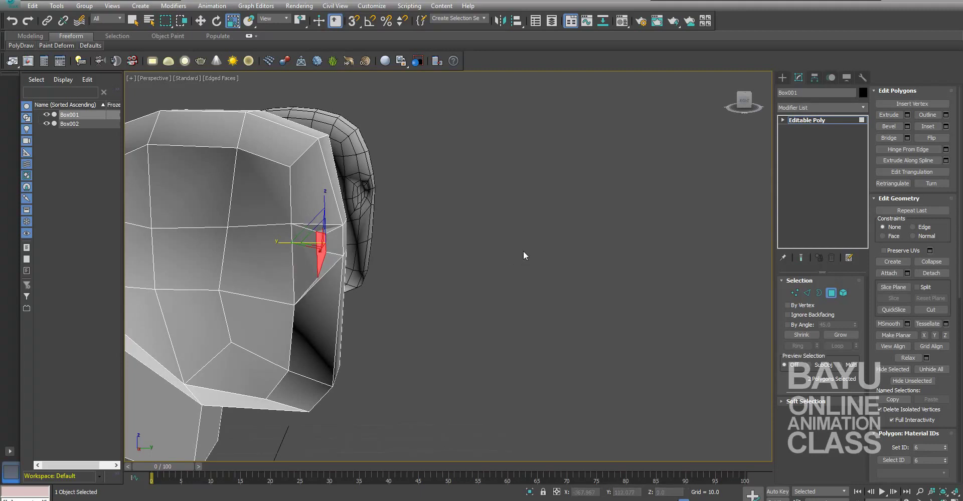
middle_click_drag(608, 320, 699, 232, "alt")
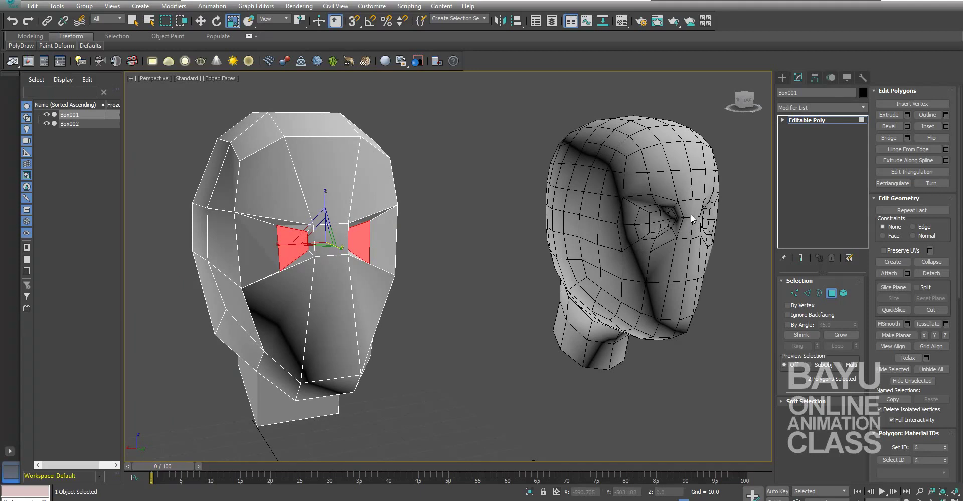
middle_click_drag(690, 215, 432, 342, "alt")
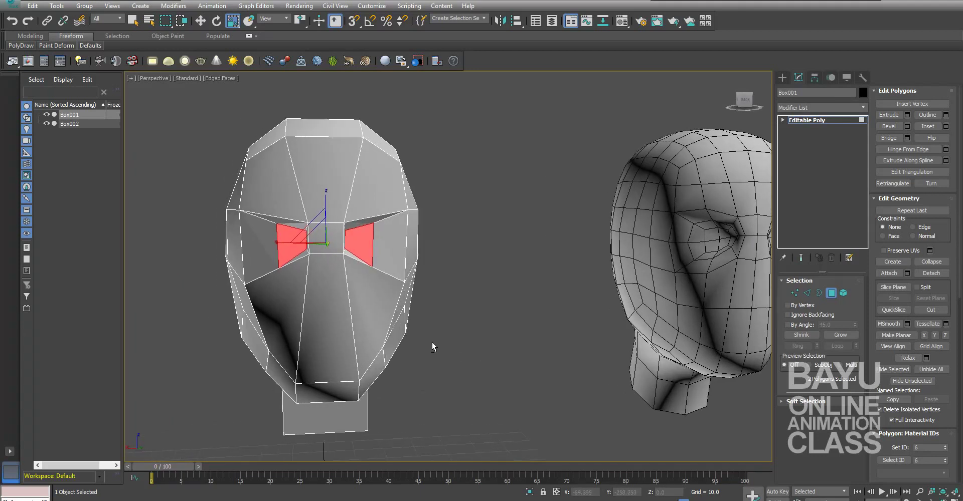
left_click_drag(326, 203, 323, 210)
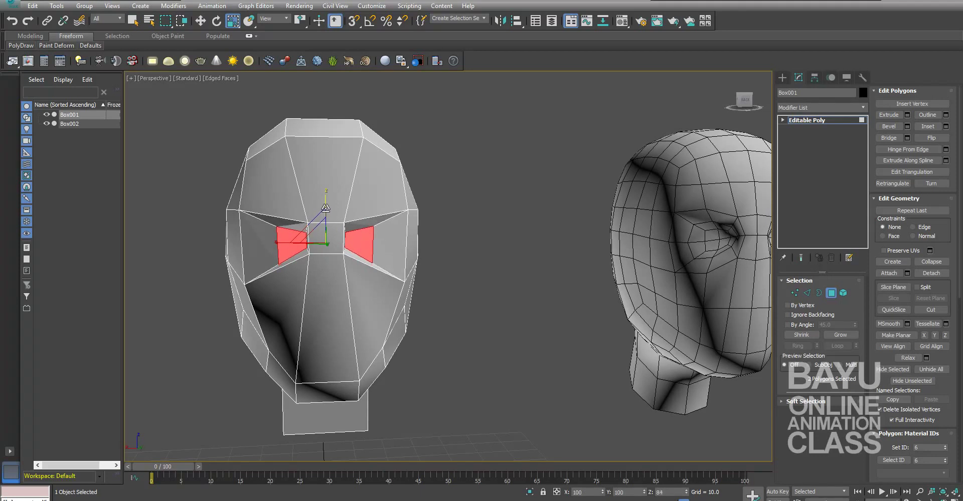
left_click(795, 295)
Step: On both eyes, raise the lower eye-corner vertices and slightly lower the upper ones
scroll(429, 292, "up", 1)
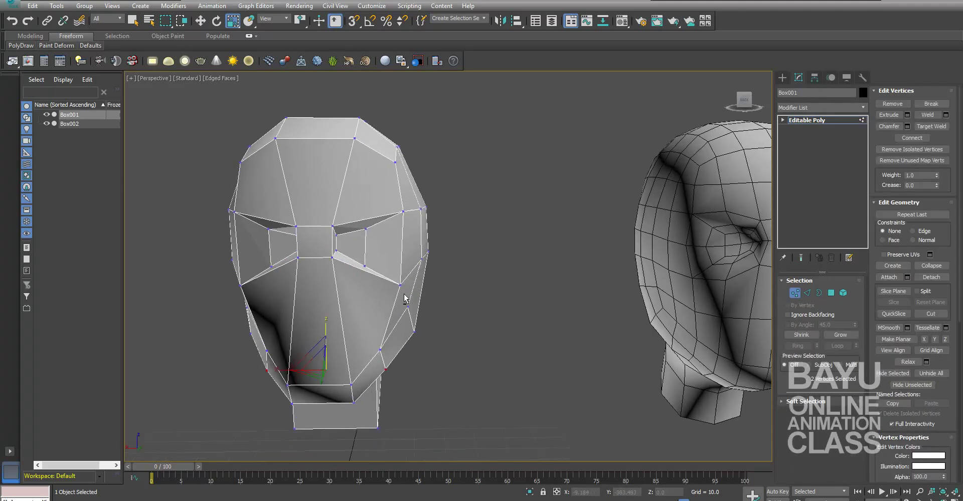
scroll(410, 300, "up", 1)
scroll(410, 300, "up", 3)
middle_click_drag(366, 293, 414, 234, "alt")
left_click(407, 245)
left_click(266, 246, "ctrl")
key("w")
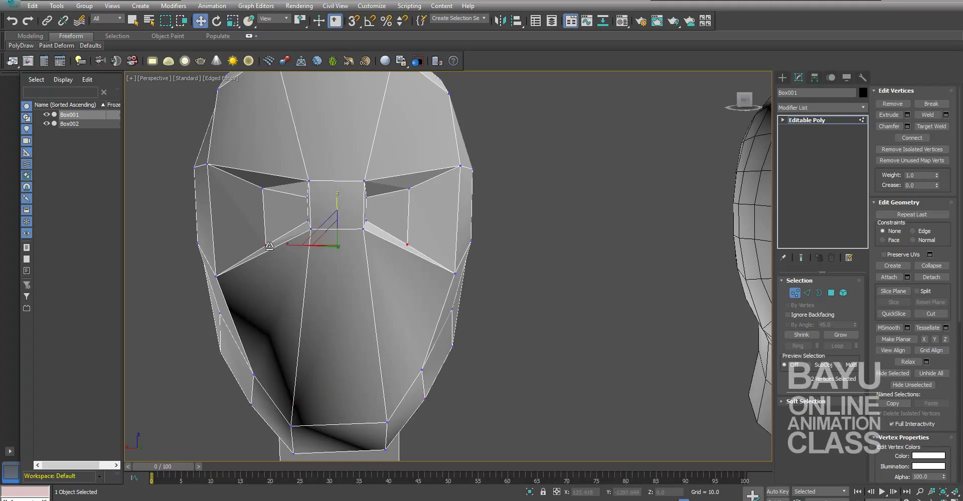
left_click_drag(337, 208, 339, 188)
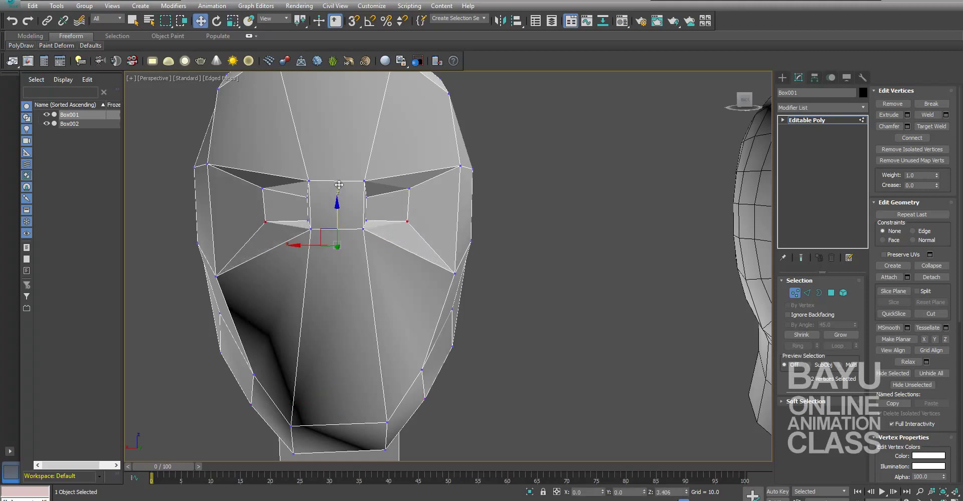
left_click(261, 188)
left_click(410, 188, "ctrl")
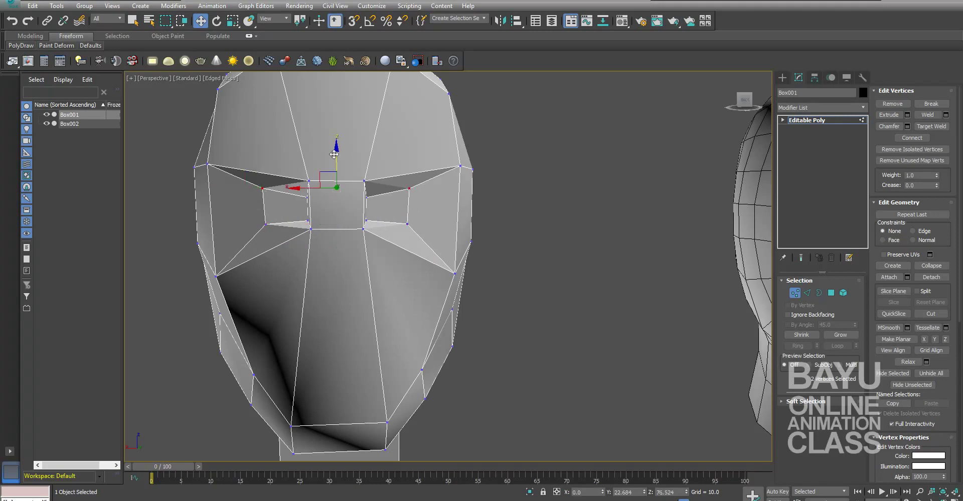
left_click_drag(336, 154, 338, 160)
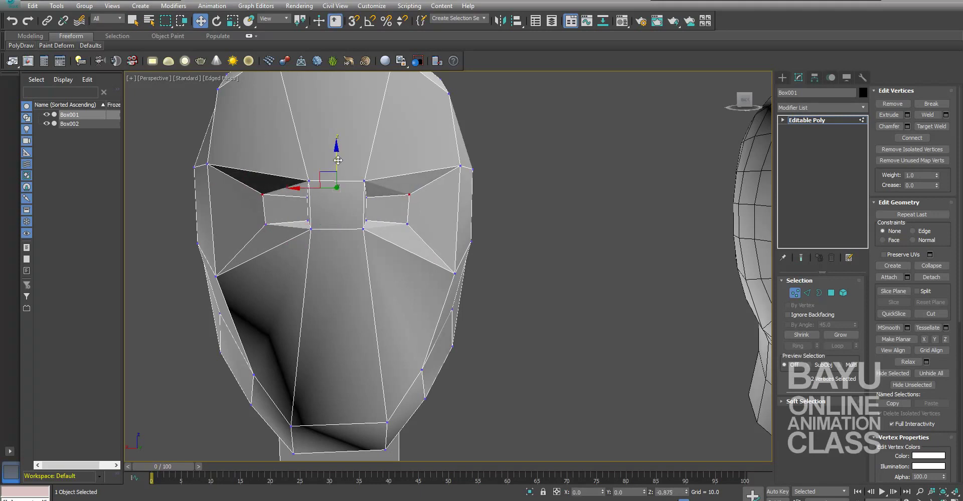
Step: Scale the four eye-corner vertices outward along X to widen both eyes
left_click(266, 224, "ctrl")
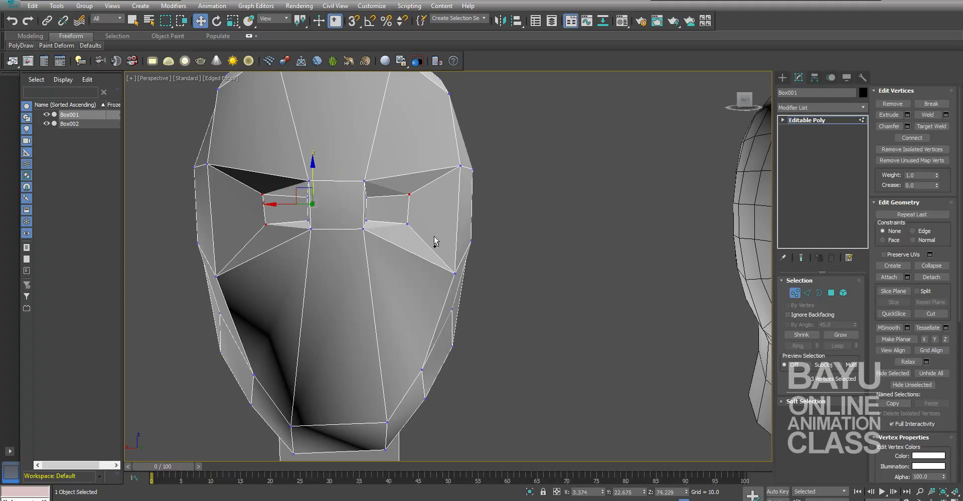
left_click(407, 225, "ctrl")
key("r")
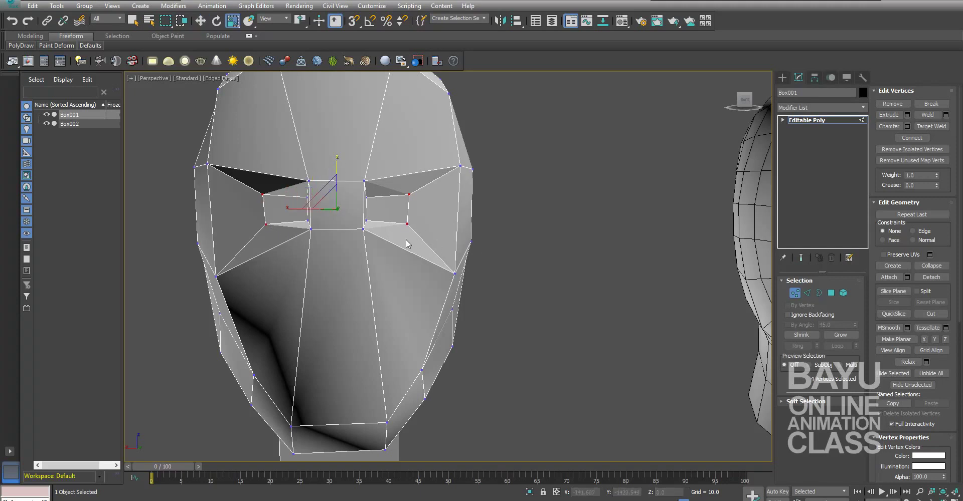
left_click_drag(288, 207, 288, 209)
scroll(574, 276, "down", 3)
mouse_move(574, 275)
middle_mouse_down("alt")
mouse_move(466, 269)
mouse_move(574, 315)
mouse_move(687, 235)
middle_mouse_up("alt")
scroll(466, 269, "down", 2)
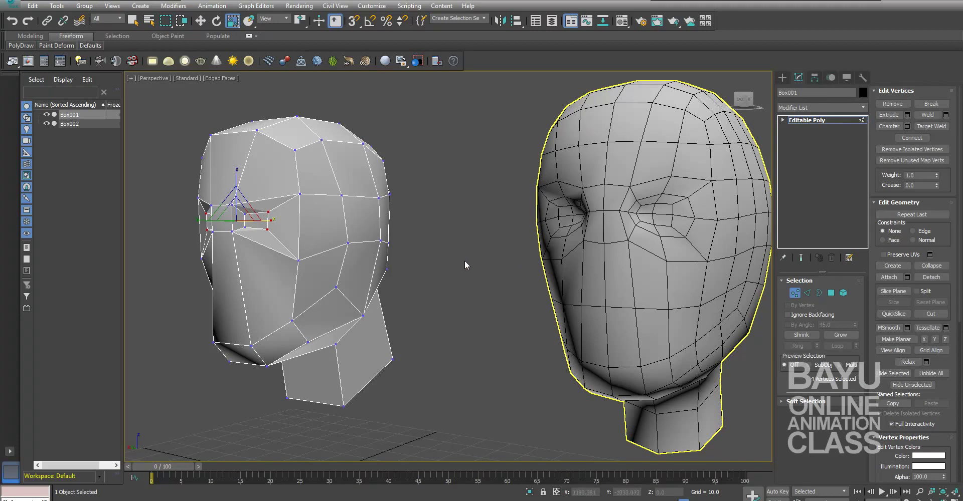
Step: Extrude the two selected eye polygons on the low-poly head
mouse_move(361, 300)
middle_mouse_down("alt")
mouse_move(447, 295)
mouse_move(372, 297)
mouse_move(380, 346)
mouse_move(458, 350)
mouse_move(464, 329)
mouse_move(390, 348)
mouse_move(453, 360)
mouse_move(443, 385)
mouse_move(468, 354)
mouse_move(478, 362)
mouse_move(468, 360)
middle_mouse_up("alt")
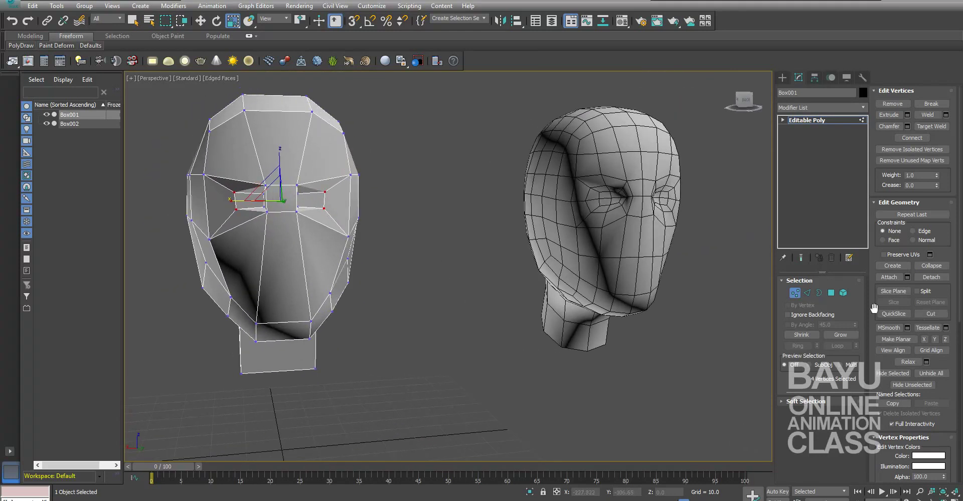
left_click(831, 293)
scroll(466, 348, "up", 2)
scroll(465, 348, "up", 3)
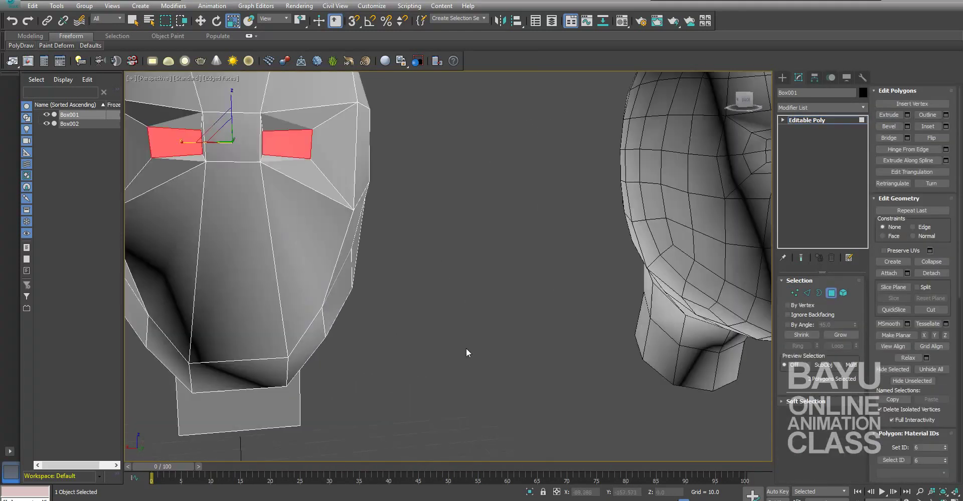
scroll(465, 348, "up", 3)
scroll(447, 284, "down", 3)
mouse_move(469, 315)
middle_mouse_down("alt")
mouse_move(526, 357)
mouse_move(868, 257)
middle_mouse_up("alt")
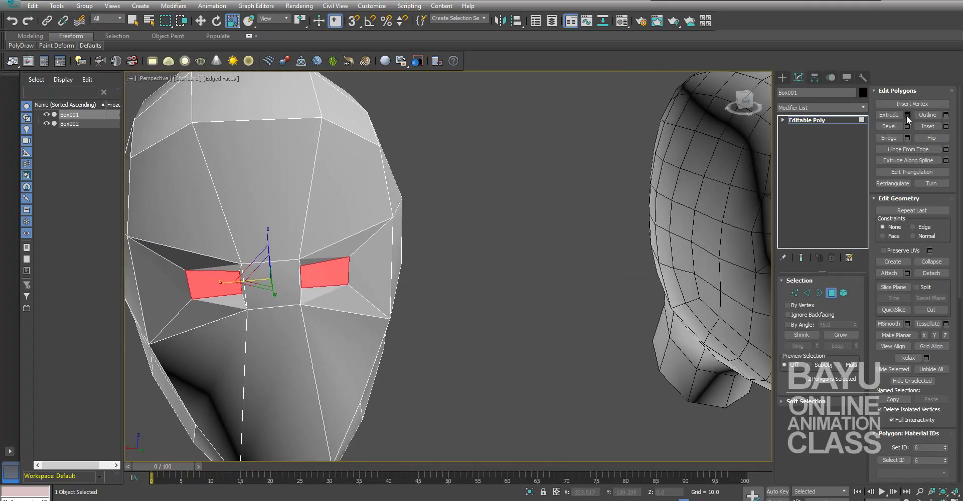
left_click(906, 115)
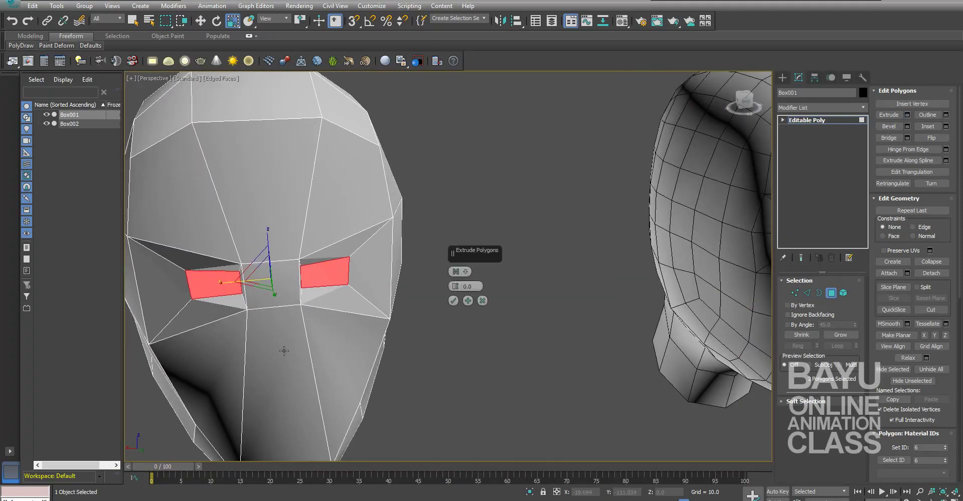
left_click(453, 301)
Step: Push the extruded eye faces back along Y into recessed sockets
key("w")
middle_click_drag(344, 384, 278, 329, "alt")
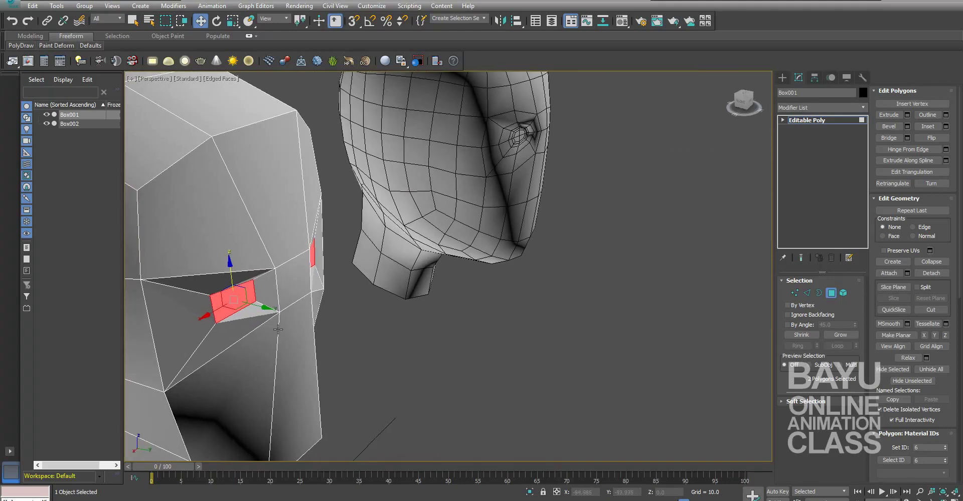
left_click_drag(264, 308, 260, 307)
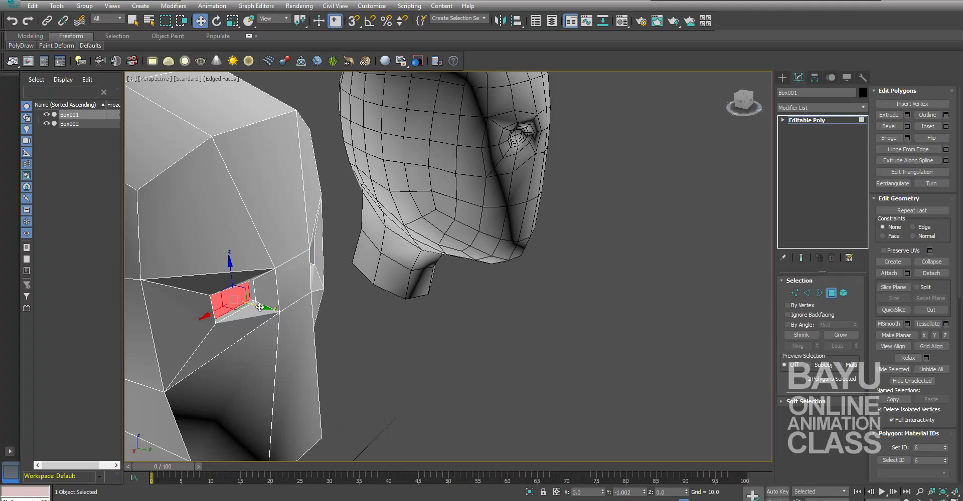
mouse_move(259, 307)
middle_mouse_down("alt")
mouse_move(553, 330)
mouse_move(521, 308)
middle_mouse_up("alt")
scroll(545, 330, "down", 2)
scroll(546, 330, "down", 2)
scroll(647, 348, "up", 4)
mouse_move(647, 349)
middle_mouse_down("alt")
mouse_move(595, 331)
mouse_move(635, 323)
mouse_move(649, 335)
middle_mouse_up("alt")
scroll(595, 328, "down", 3)
mouse_move(508, 329)
middle_mouse_down("alt")
mouse_move(468, 277)
mouse_move(454, 303)
mouse_move(465, 323)
mouse_move(356, 299)
middle_mouse_up("alt")
Step: Select three lower-face polygons and extrude them
left_click(356, 299)
left_click(317, 340, "ctrl")
left_click(283, 304, "ctrl")
middle_click_drag(372, 373, 391, 377, "alt")
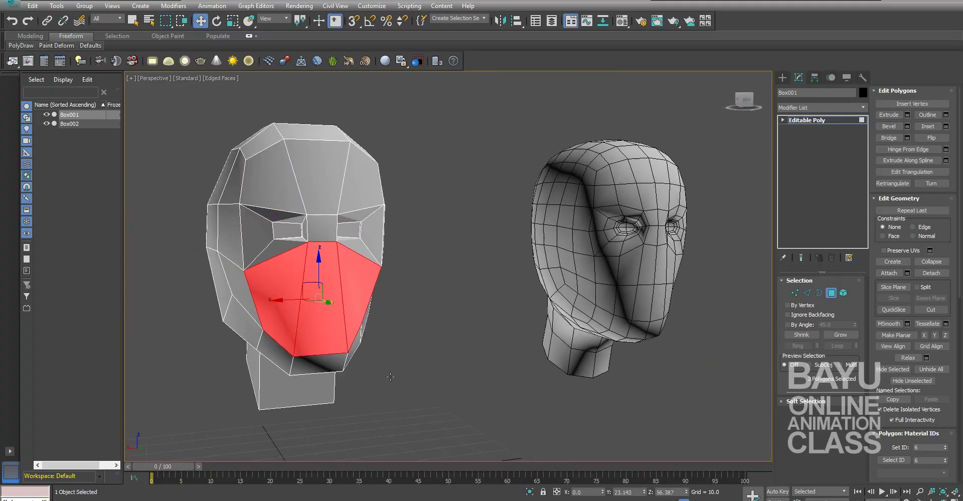
left_click(907, 115)
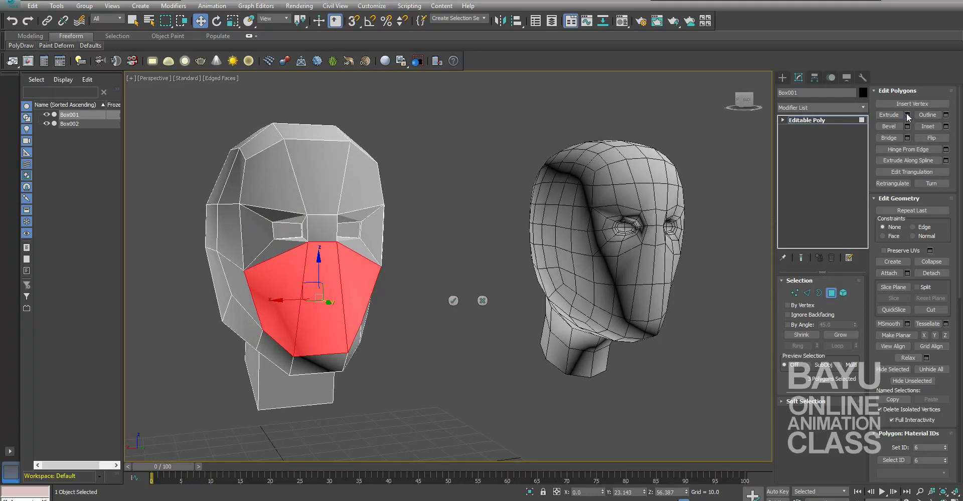
left_click(453, 300)
Step: Scale the extruded polygons to 55% on X/Z and 28% on Y
middle_click_drag(423, 294, 436, 318, "alt")
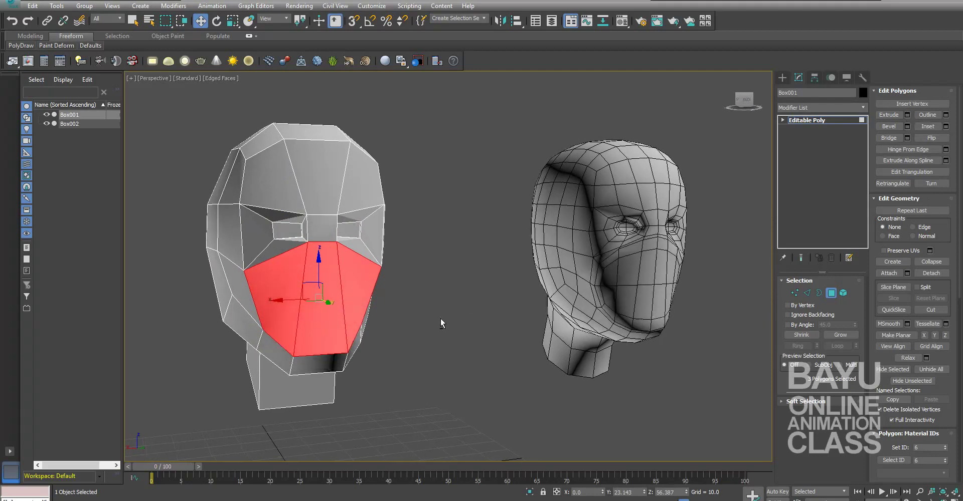
key("r")
left_click_drag(322, 291, 339, 338)
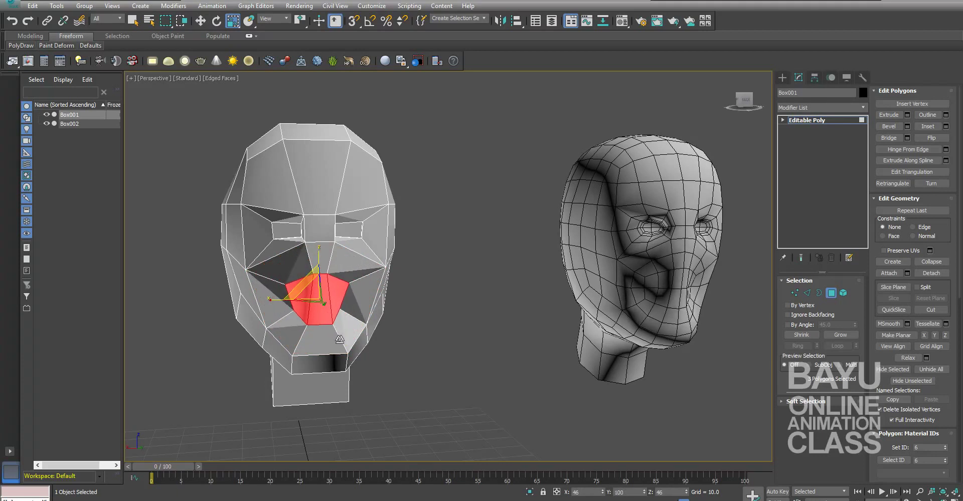
middle_click_drag(339, 339, 476, 368, "alt")
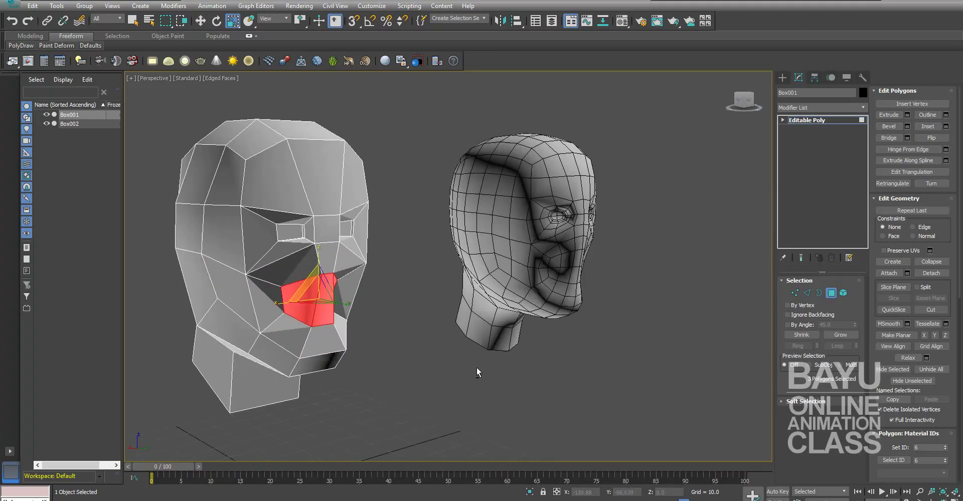
scroll(476, 368, "up", 3)
left_click_drag(271, 298, 365, 325)
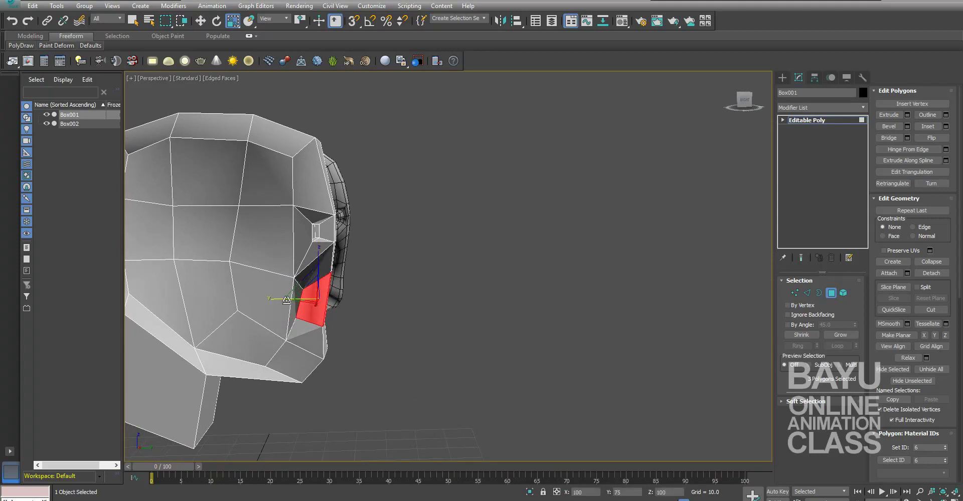
Step: Move the flattened block forward so the nose juts from the face
key("w")
middle_click_drag(333, 295, 389, 321, "alt")
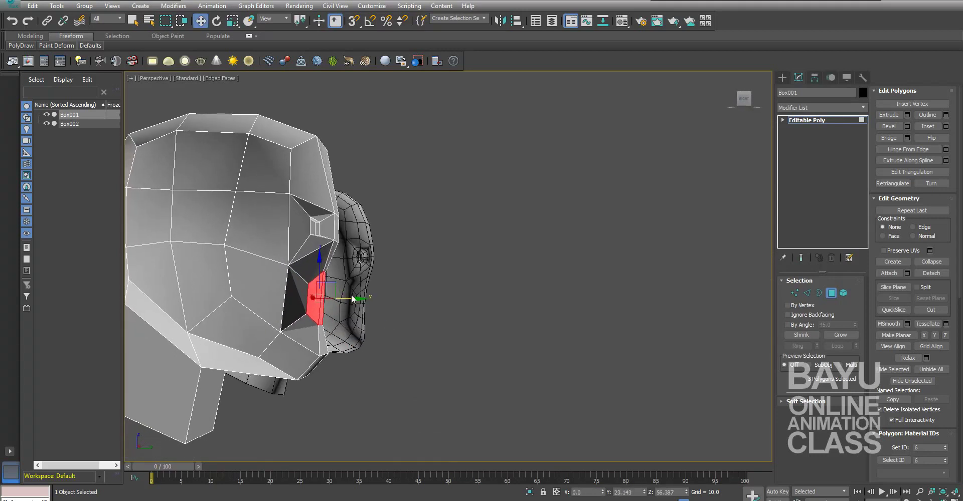
left_click_drag(342, 293, 345, 295)
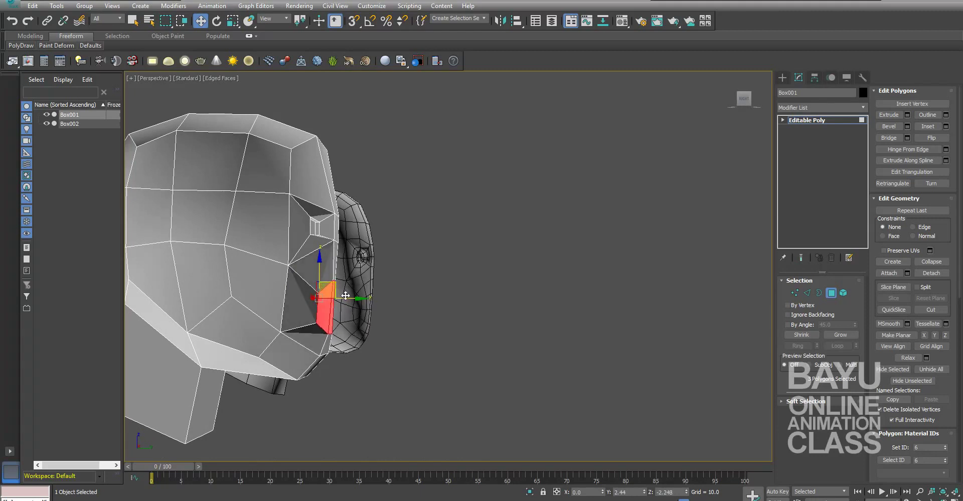
middle_click_drag(503, 374, 479, 352, "alt")
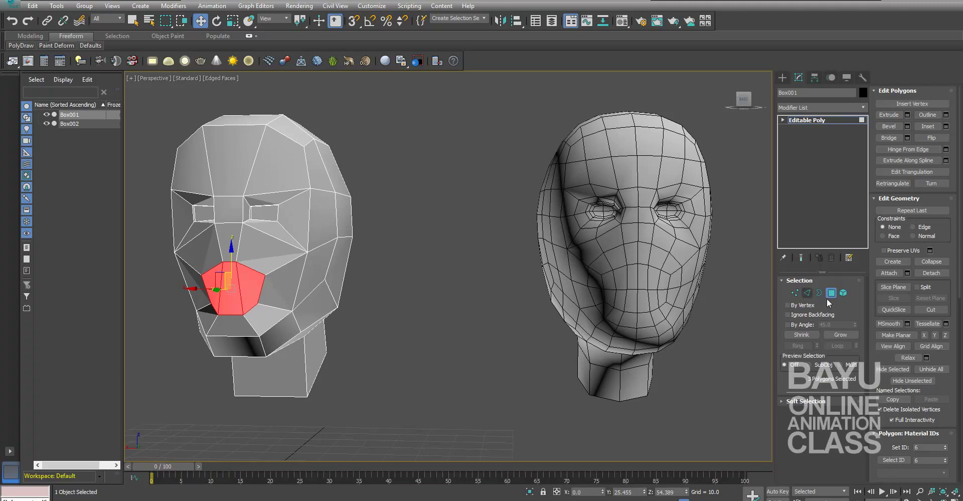
mouse_move(364, 378)
middle_mouse_down("alt")
mouse_move(384, 372)
mouse_move(361, 414)
mouse_move(473, 365)
middle_mouse_up("alt")
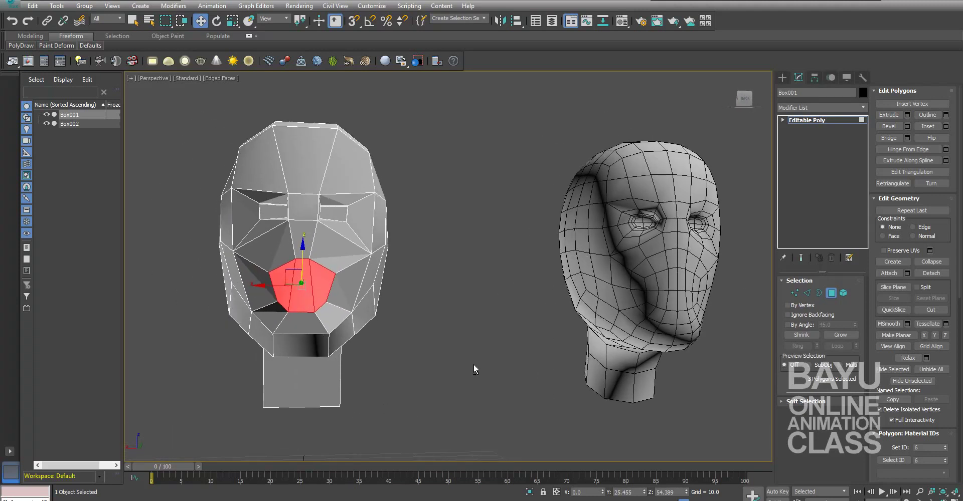
Step: Widen the top nose edge, then lower it with the two side edges
left_click(808, 294)
scroll(494, 338, "up", 2)
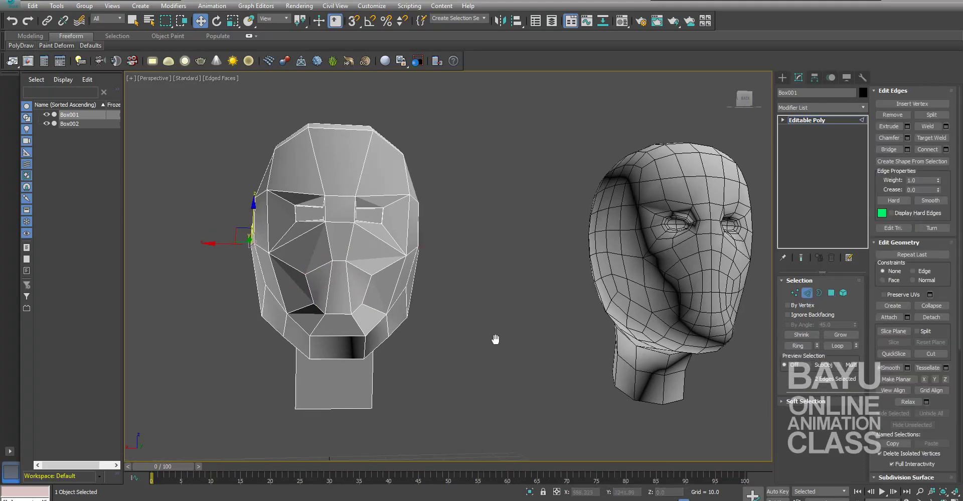
scroll(507, 343, "up", 4)
left_click(251, 204)
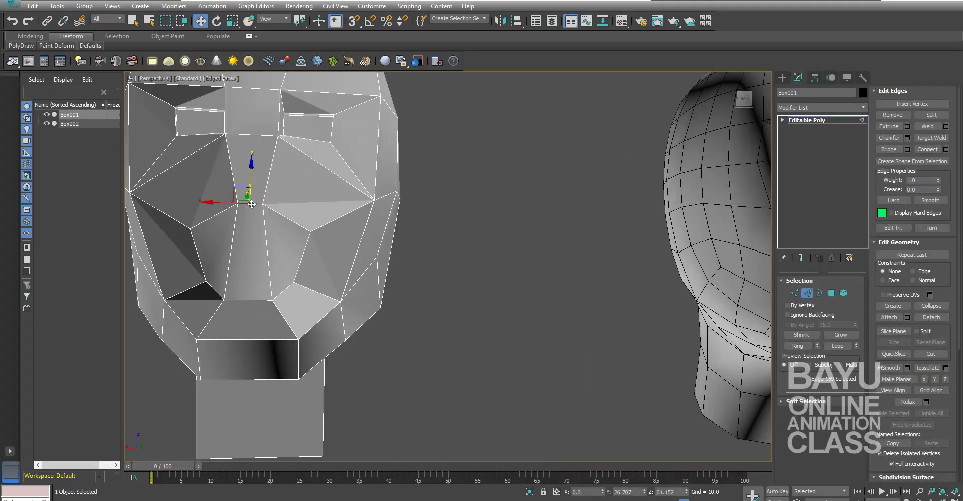
key("r")
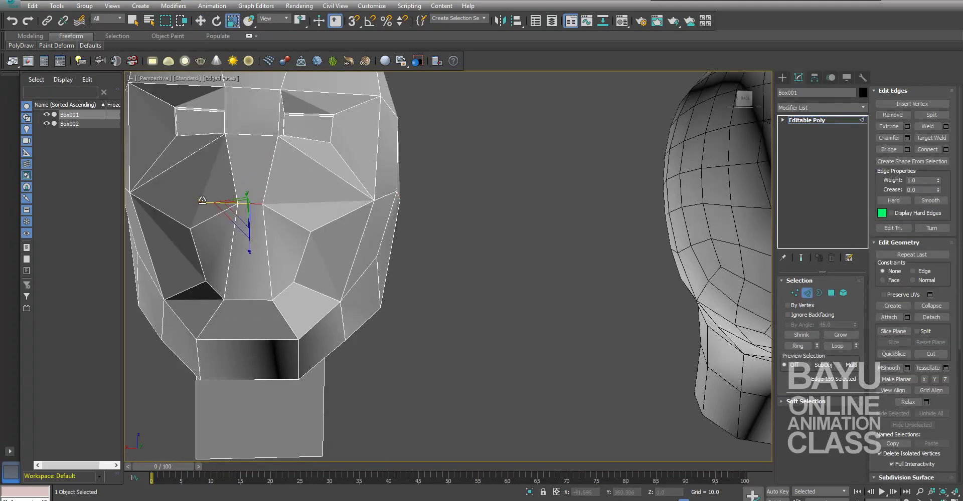
left_click_drag(202, 201, 220, 202)
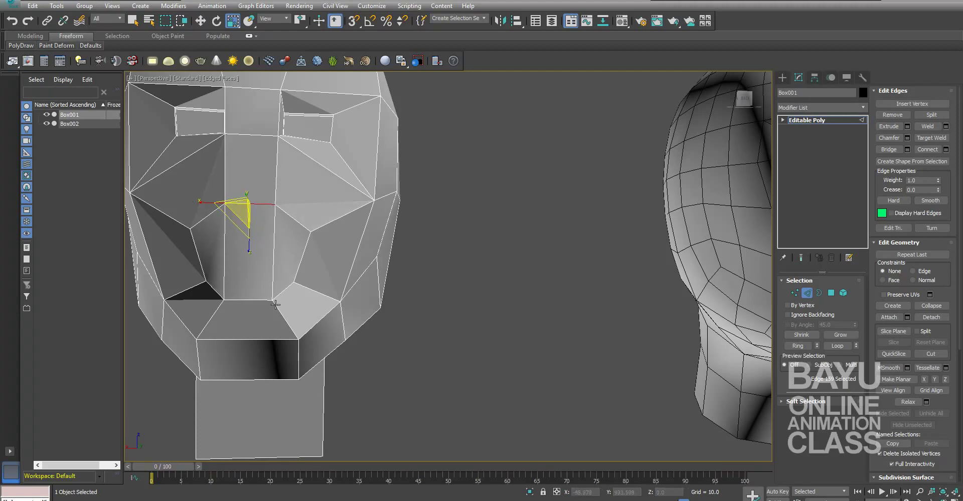
key("w")
left_click_drag(252, 173, 250, 194)
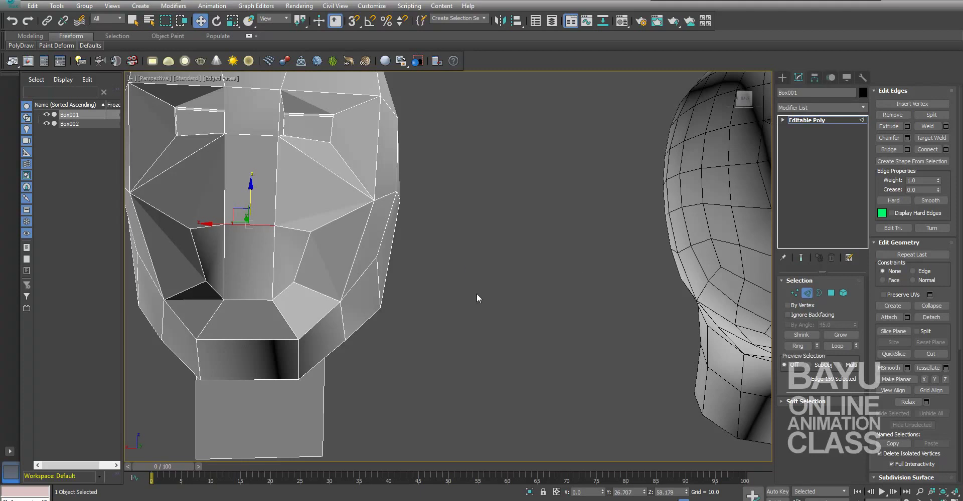
left_click(297, 232, "ctrl")
left_click(209, 228, "ctrl")
left_click_drag(251, 192, 251, 202)
Step: Raise the bottom nose edge and its side edges, widening them to 135% on X
left_click(251, 300)
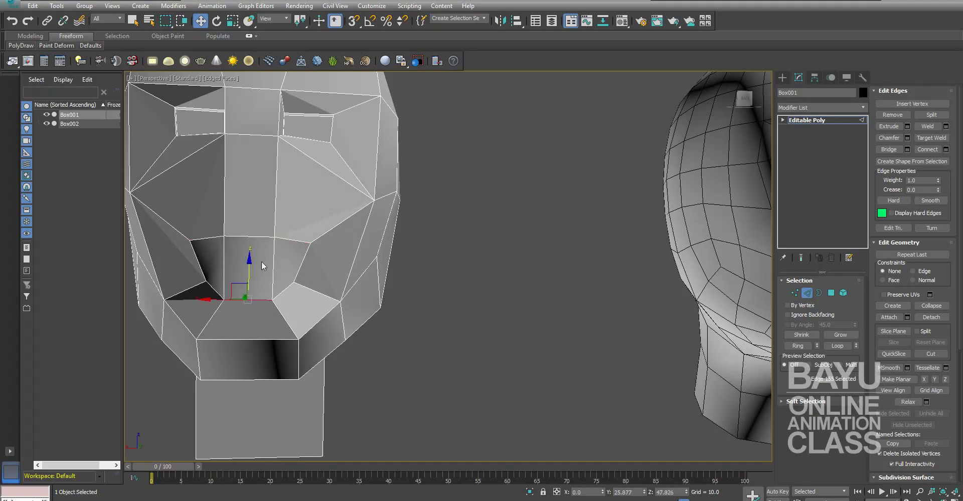
left_click_drag(249, 268, 250, 260)
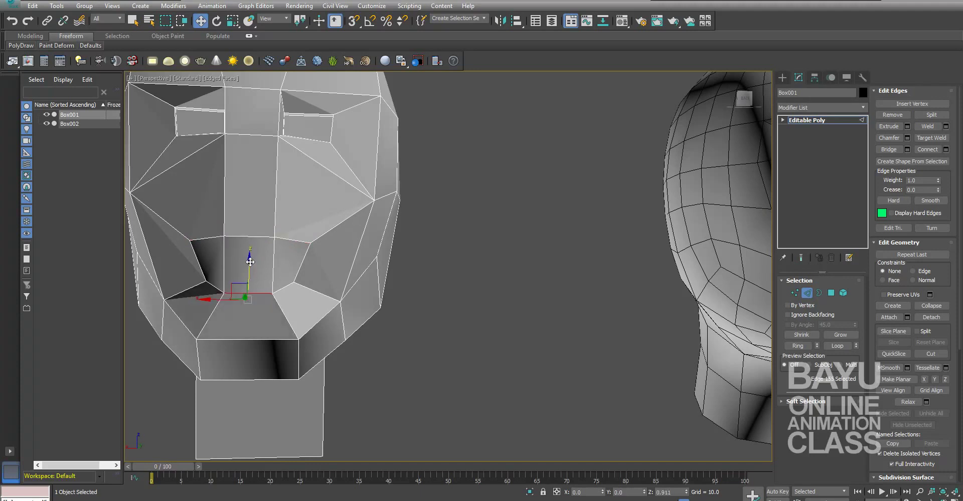
left_click(284, 288, "ctrl")
left_click(211, 285, "ctrl")
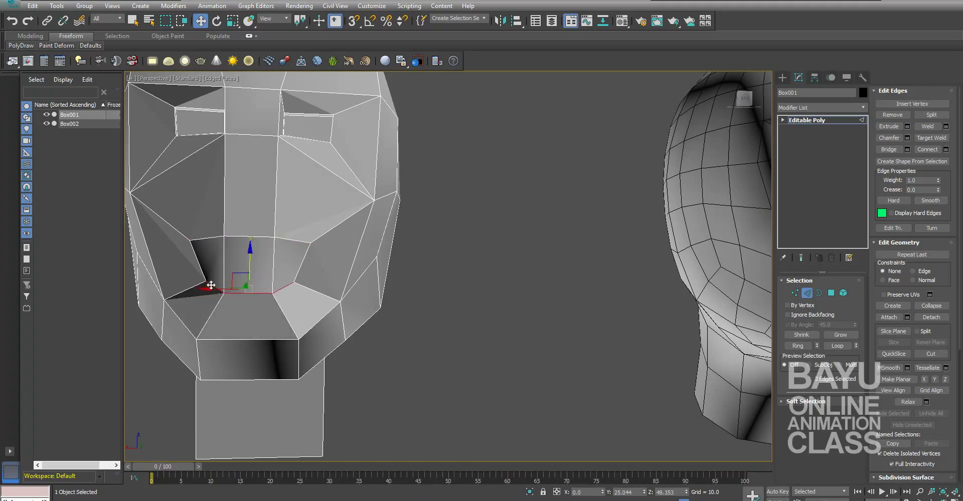
left_click_drag(251, 262, 251, 243)
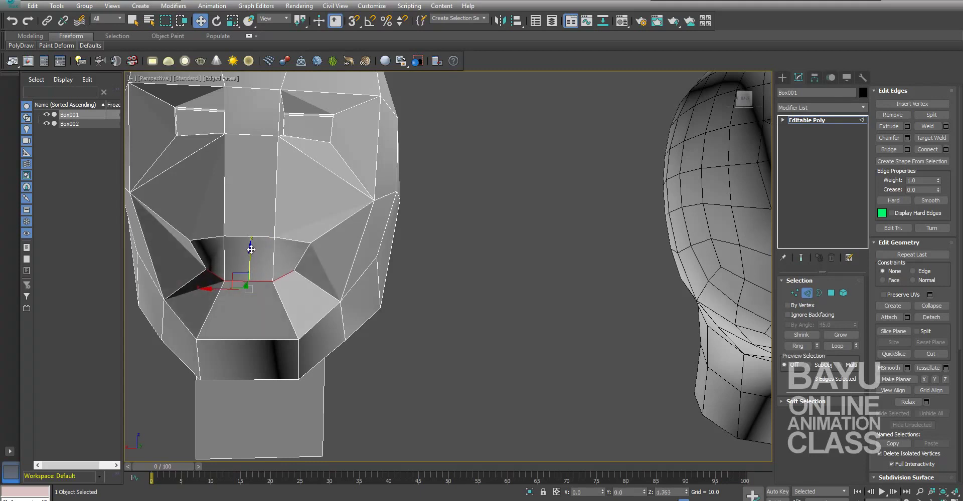
key("r")
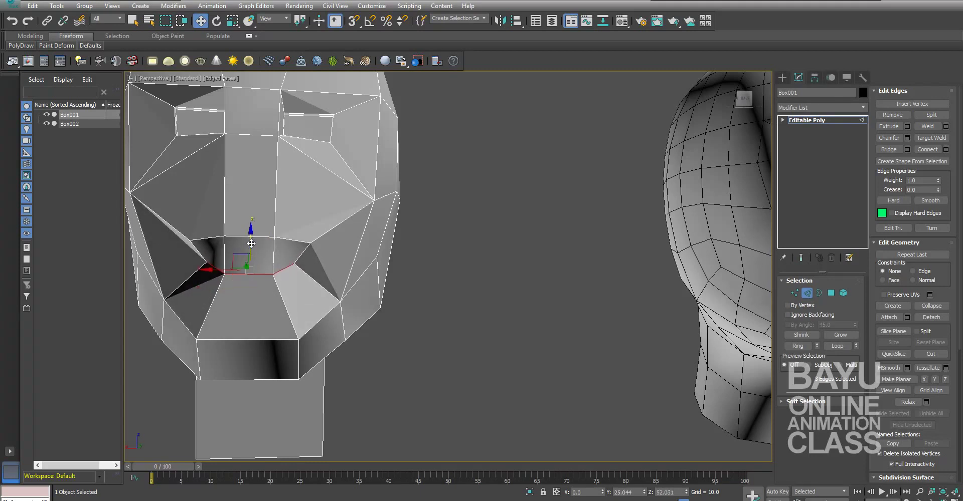
left_click_drag(198, 269, 185, 268)
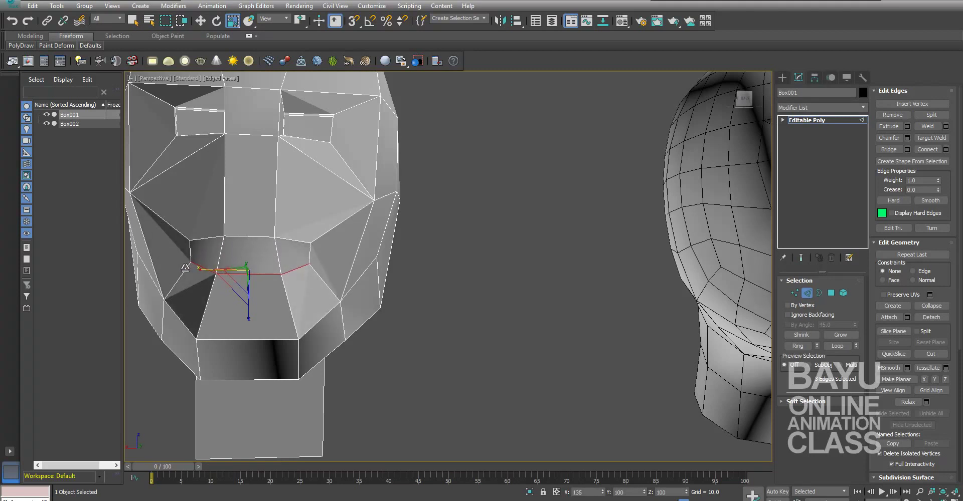
Step: Select the two mouth-corner vertices in Vertex mode
left_click(793, 293)
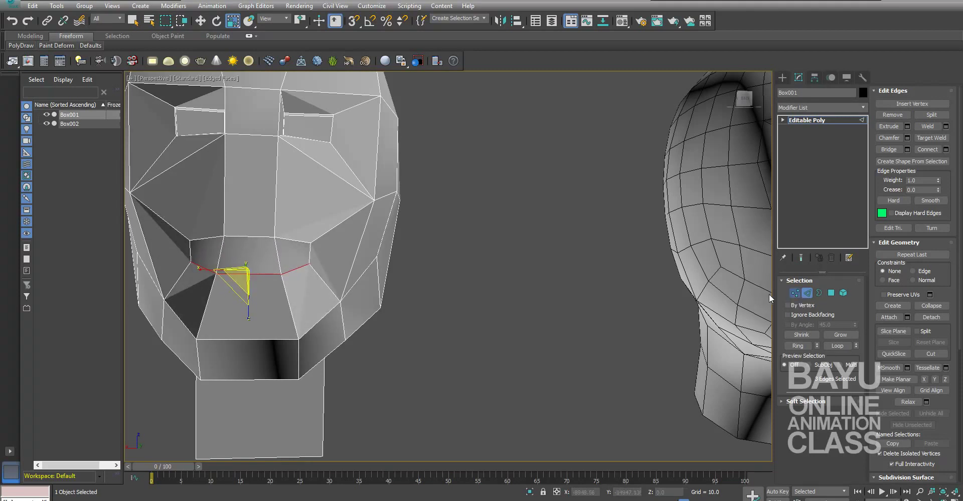
left_click(309, 263)
left_click(192, 261, "ctrl")
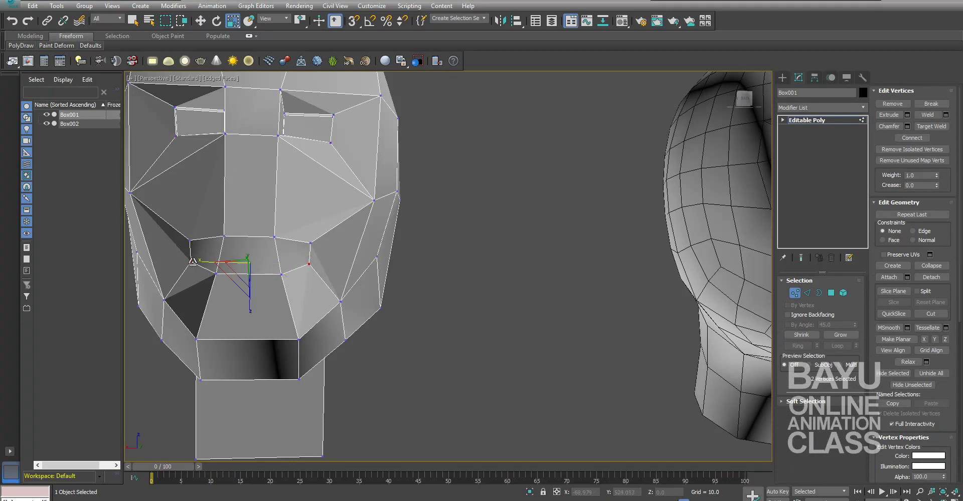
Step: Raise the selected vertices and push the nose-side vertices outward along Y
key("w")
left_click_drag(251, 234, 252, 230)
mouse_move(305, 300)
middle_mouse_down("alt")
mouse_move(430, 321)
mouse_move(379, 300)
middle_mouse_up("alt")
left_click_drag(291, 258, 292, 260)
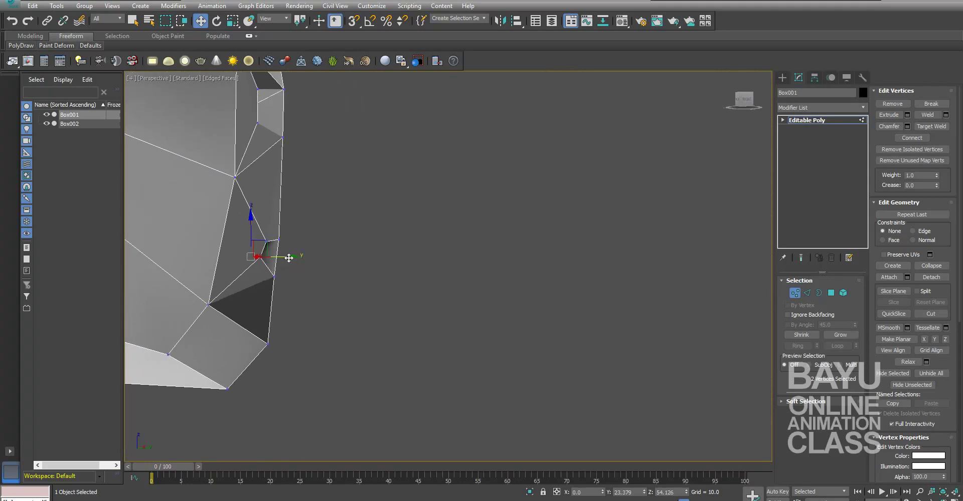
mouse_move(330, 266)
middle_mouse_down("alt")
mouse_move(628, 329)
mouse_move(563, 318)
mouse_move(603, 306)
middle_mouse_up("alt")
Step: Push the strip polygon beside the nose outward from the face
left_click(831, 293)
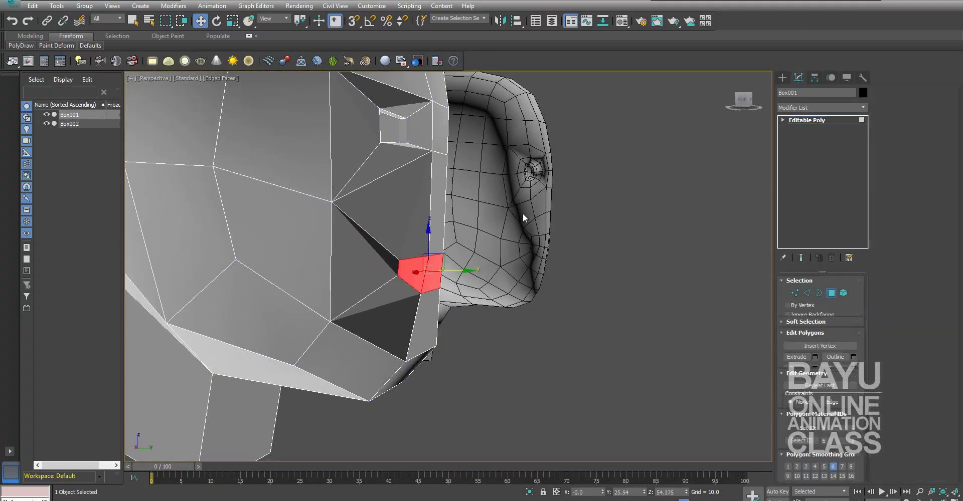
middle_click_drag(576, 243, 574, 246, "alt")
left_click(440, 156)
middle_click_drag(477, 212, 478, 146, "alt")
left_click_drag(476, 145, 486, 151)
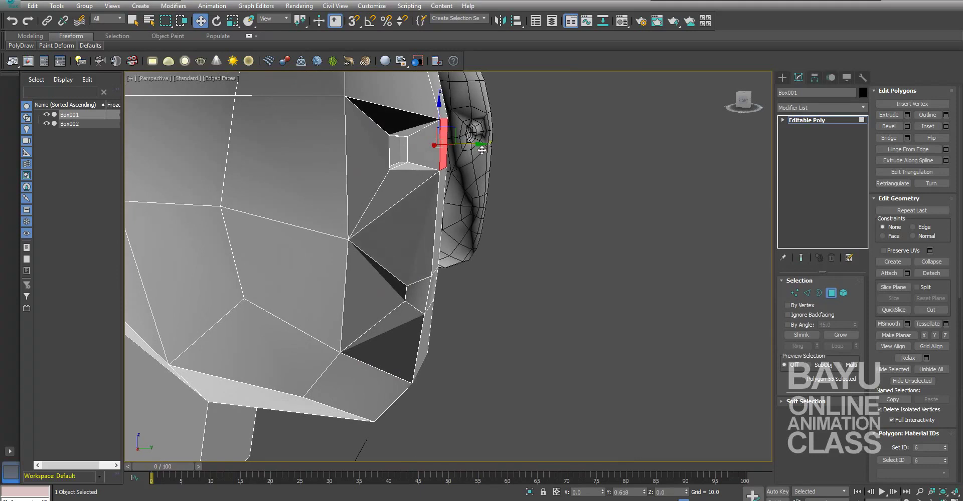
mouse_move(602, 269)
middle_mouse_down("alt")
mouse_move(528, 276)
mouse_move(525, 327)
middle_mouse_up("alt")
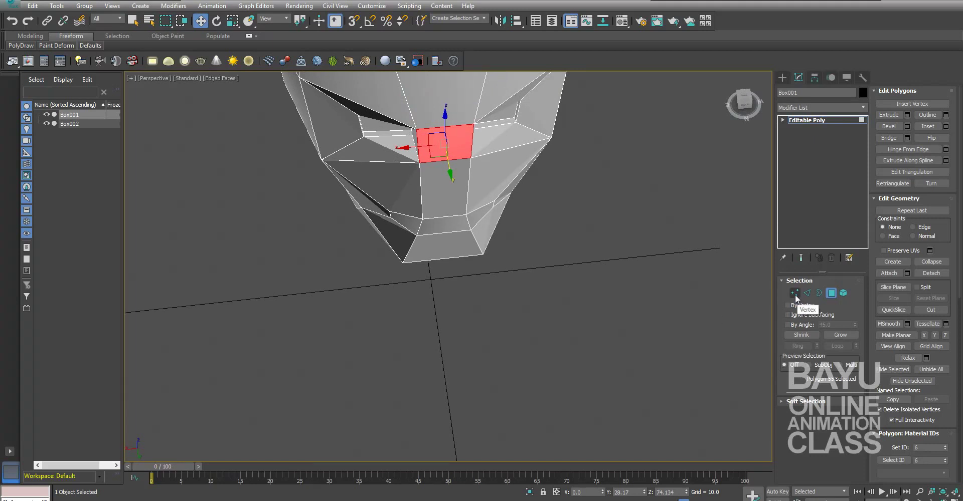
Step: Narrow the edge under the nose along X to taper the nose
left_click(808, 294)
mouse_move(529, 245)
middle_mouse_down("alt")
mouse_move(521, 261)
mouse_move(494, 213)
middle_mouse_up("alt")
left_click(494, 213)
left_click(392, 203, "ctrl")
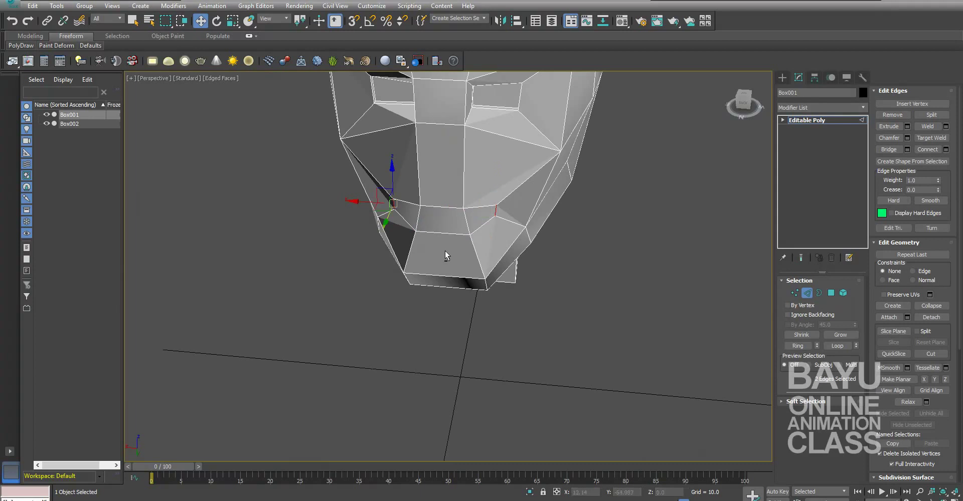
middle_click_drag(444, 251, 465, 282, "alt")
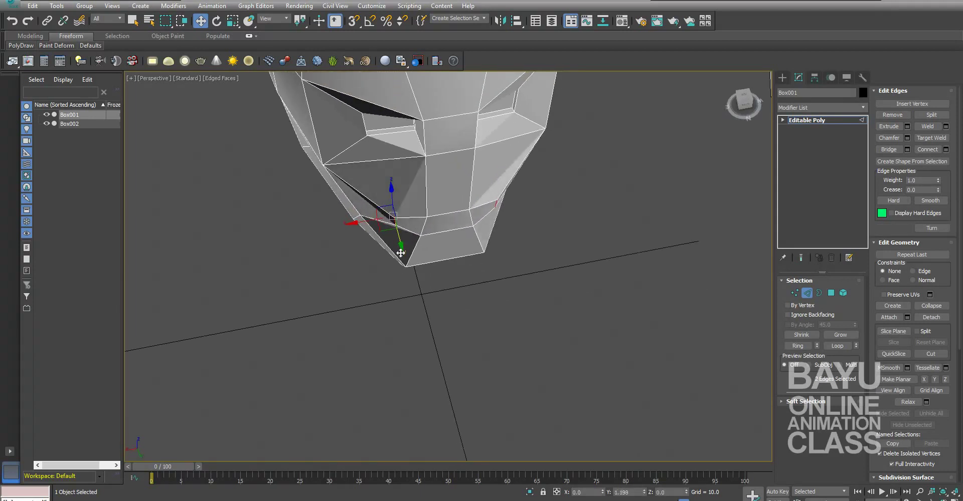
mouse_move(399, 247)
middle_mouse_down("alt")
mouse_move(519, 292)
mouse_move(515, 270)
middle_mouse_up("alt")
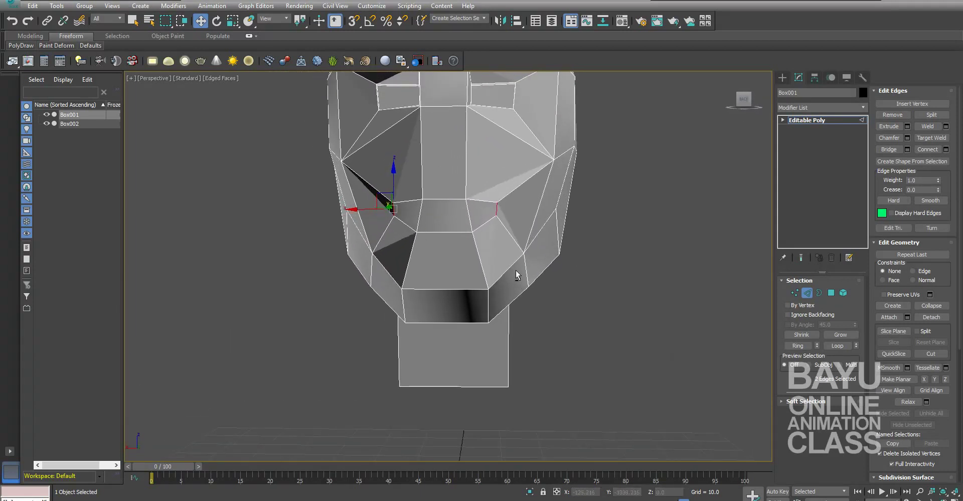
left_click(462, 234)
key("r")
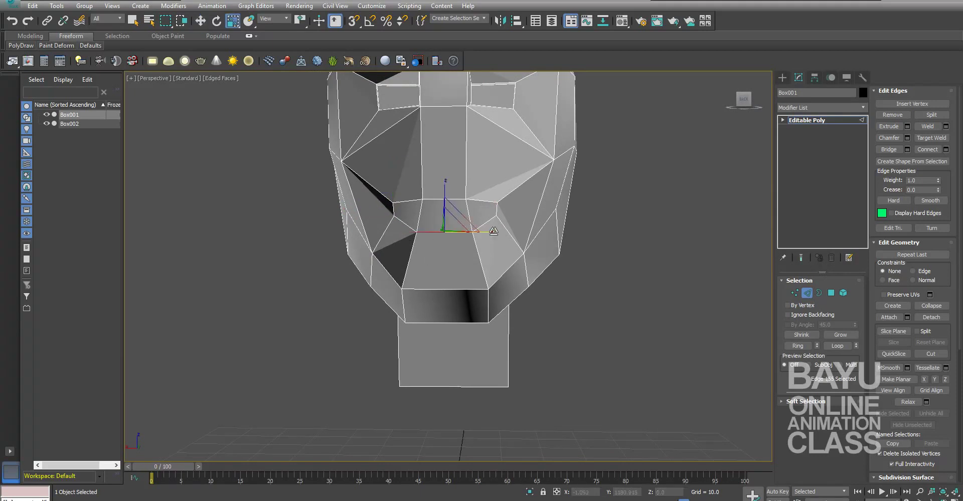
left_click_drag(494, 231, 485, 231)
middle_click_drag(501, 314, 776, 300, "alt")
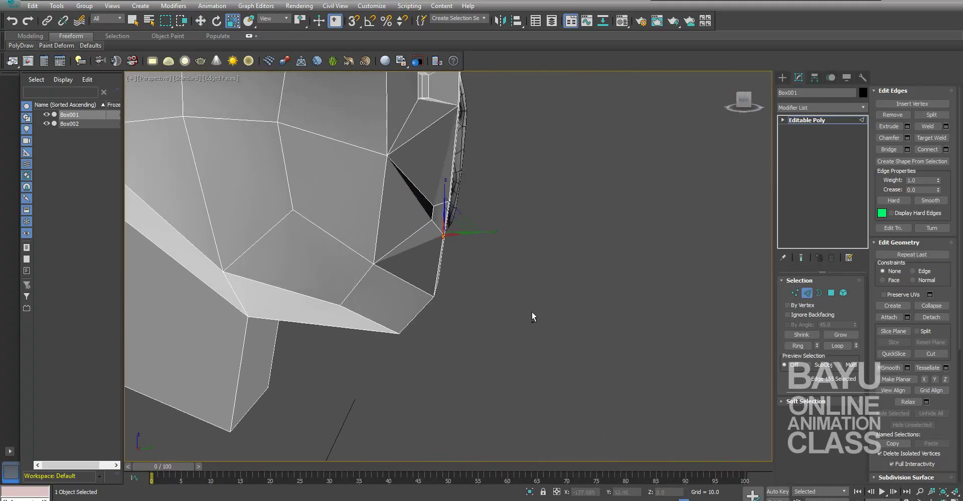
left_click(831, 293)
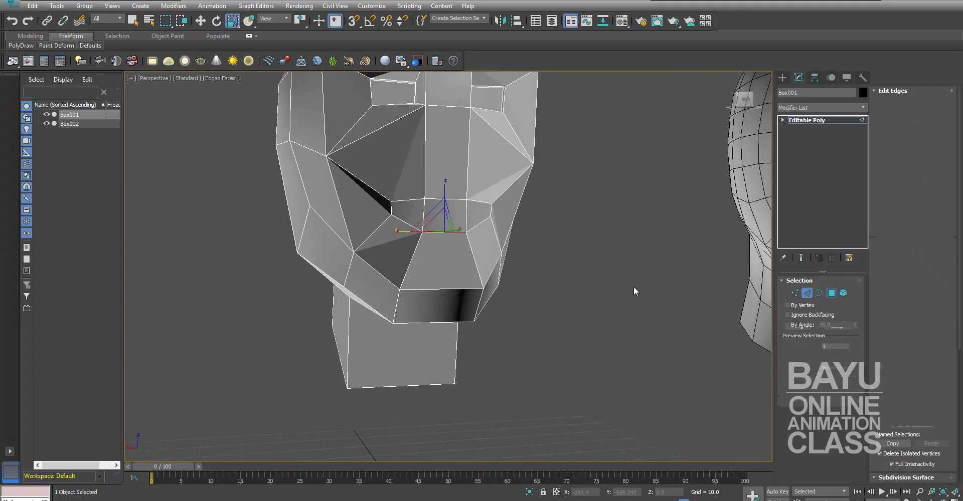
mouse_move(567, 278)
middle_mouse_down("alt")
mouse_move(582, 299)
mouse_move(562, 324)
middle_mouse_up("alt")
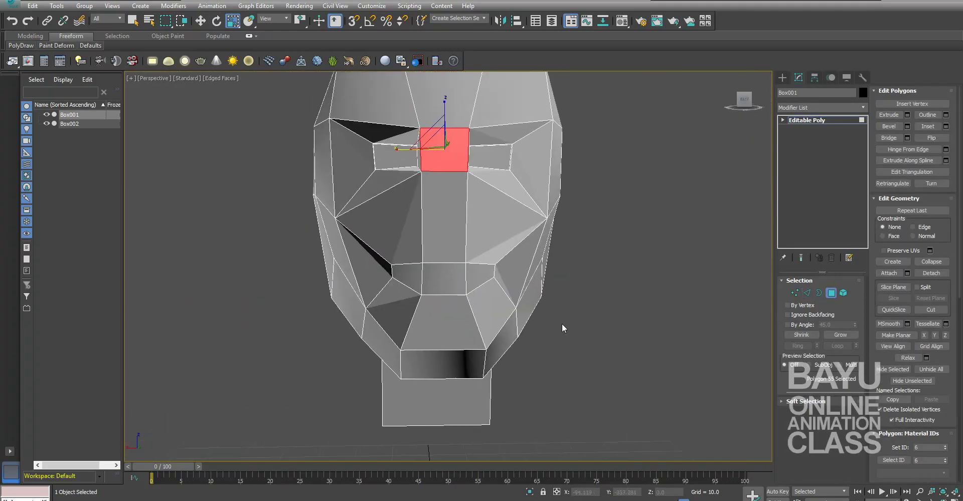
Step: Select the three mouth polygons and extrude them at zero height
left_click(481, 280)
left_click(444, 282, "ctrl")
left_click(405, 273, "ctrl")
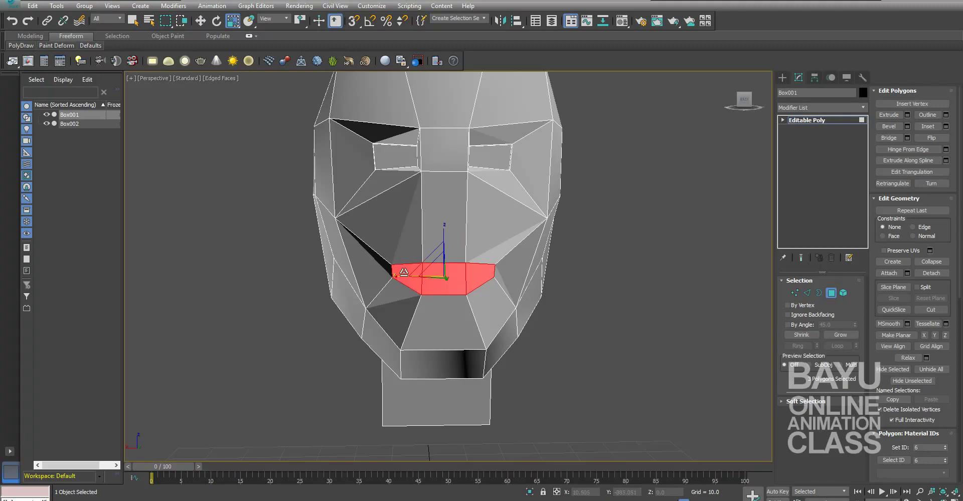
left_click(908, 114)
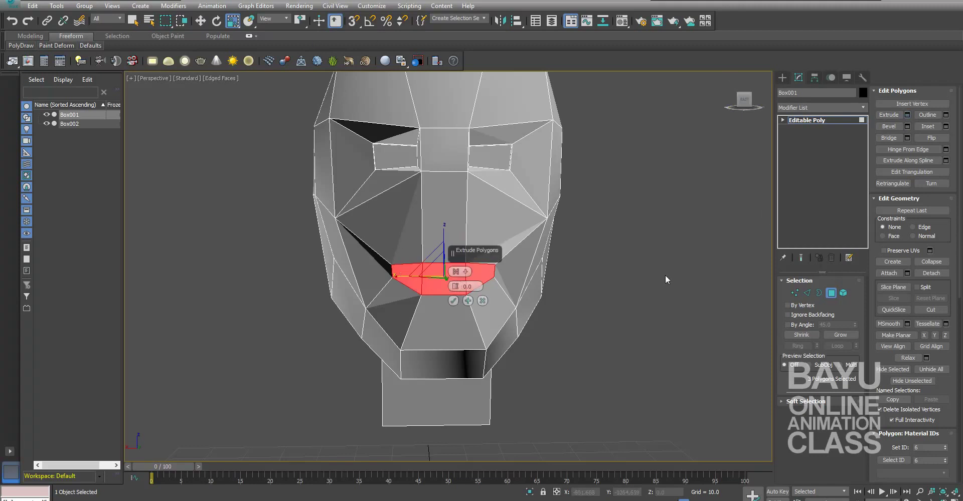
scroll(563, 300, "up", 1)
scroll(566, 304, "up", 3)
left_click(453, 300)
Step: Squash the mouth polygons into a thin, narrower band pushed back into the face
middle_click_drag(466, 333, 571, 310)
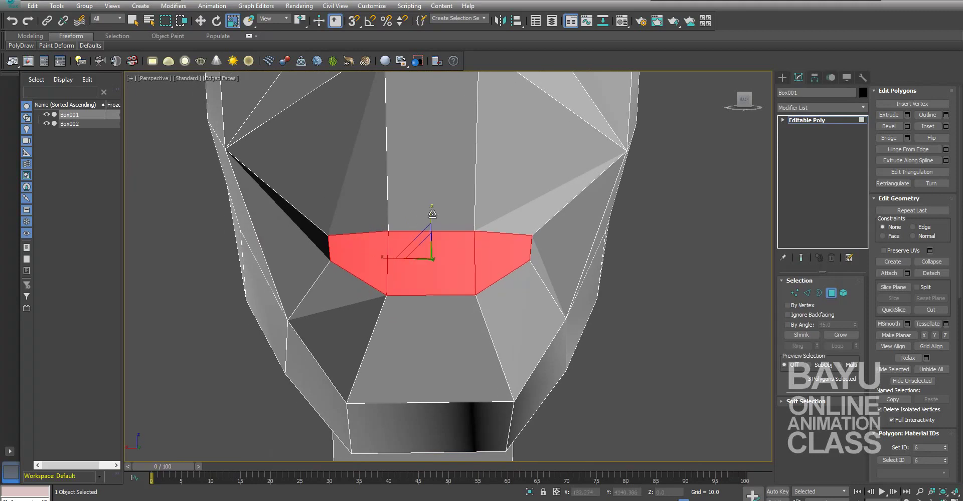
left_click_drag(427, 252, 428, 275)
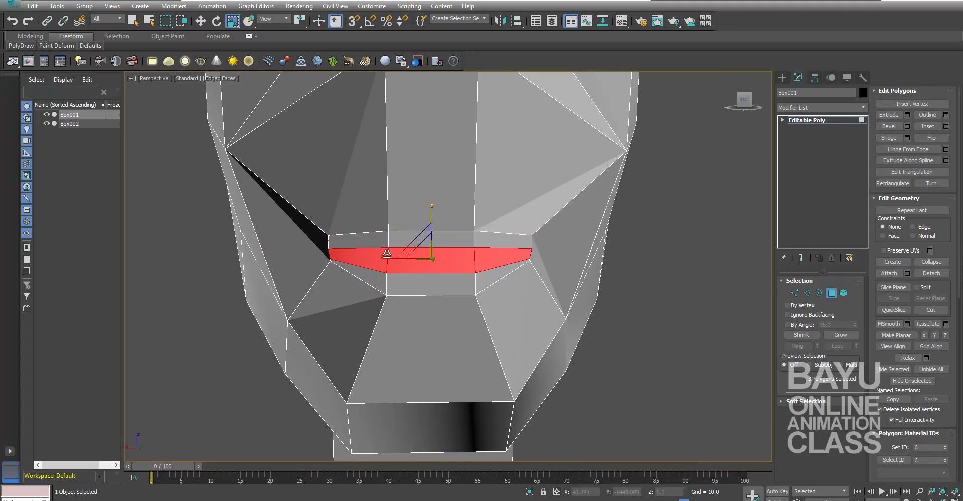
left_click_drag(384, 255, 386, 258)
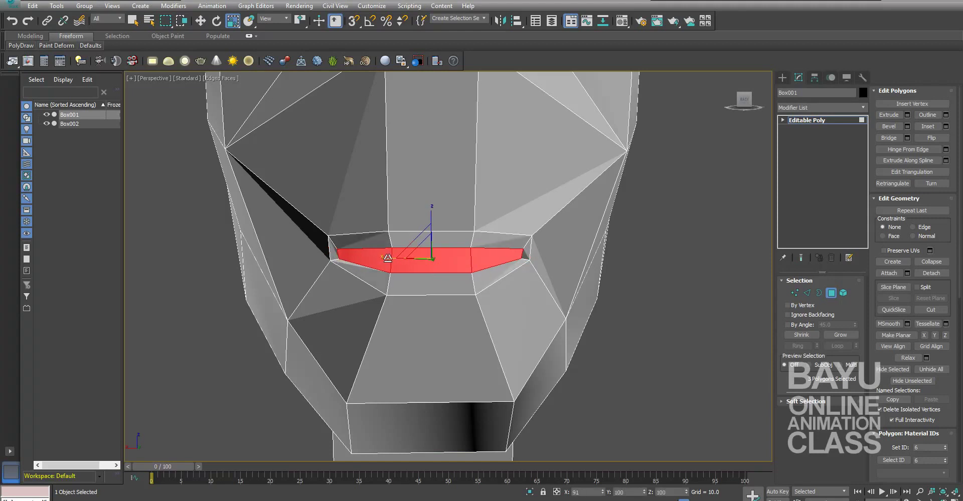
middle_click_drag(481, 329, 549, 327, "alt")
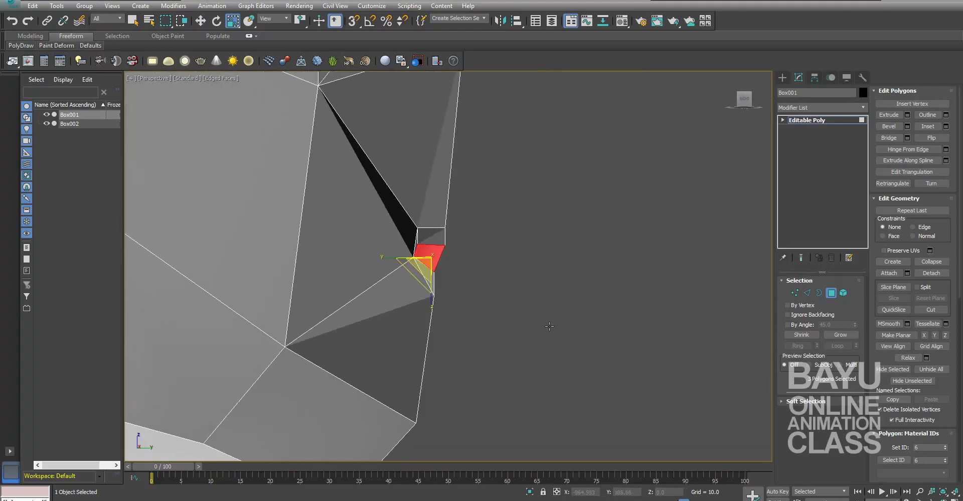
key("w")
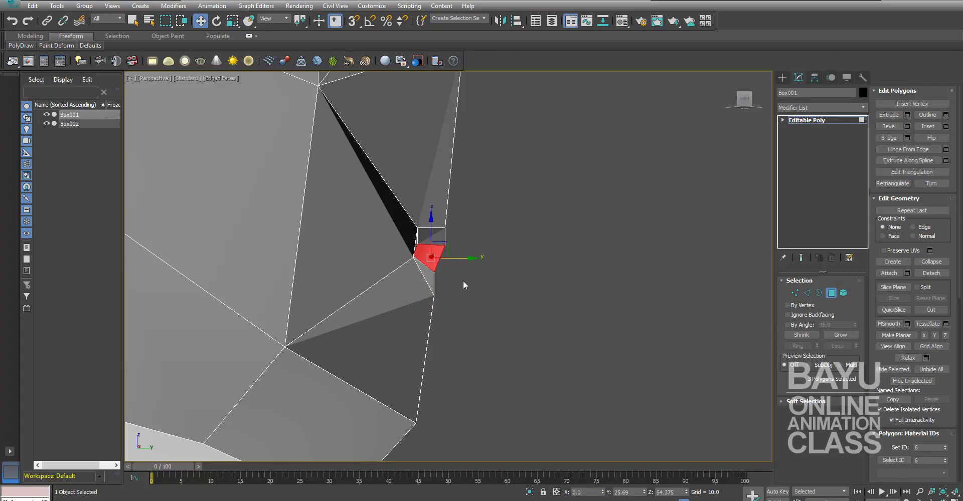
left_click_drag(447, 245, 427, 241)
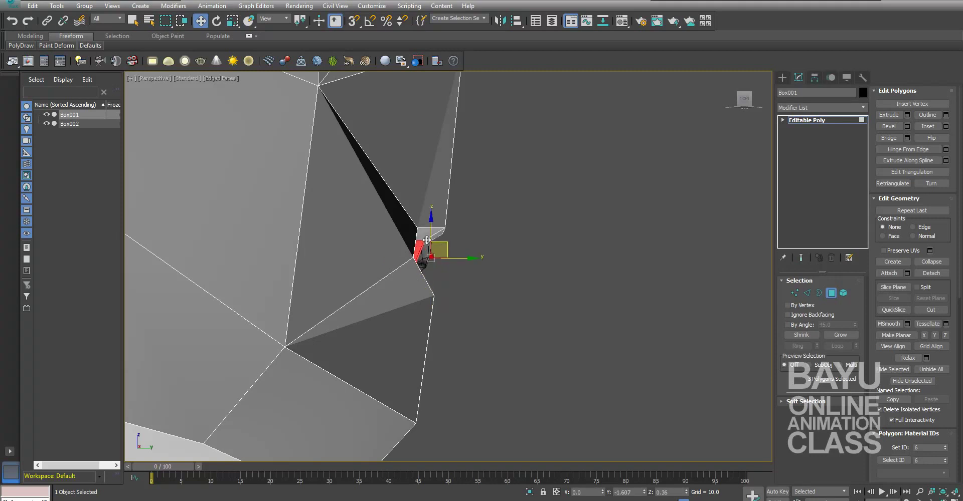
Step: Set the viewport to Wireframe, nudge the mouth down, and select its corner vertices
left_click(220, 79)
left_click(263, 170)
mouse_move(513, 311)
middle_mouse_down("alt")
mouse_move(477, 350)
mouse_move(504, 342)
mouse_move(469, 275)
mouse_move(430, 239)
middle_mouse_up("alt")
left_click_drag(430, 238, 427, 244)
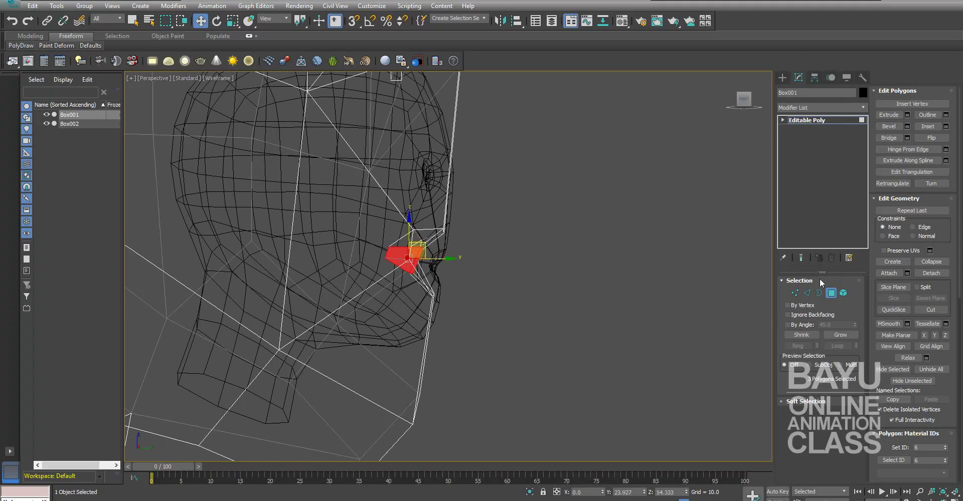
left_click(798, 292)
middle_click_drag(445, 306, 397, 277, "alt")
left_click_drag(372, 241, 398, 260)
middle_click_drag(404, 269, 430, 304, "alt")
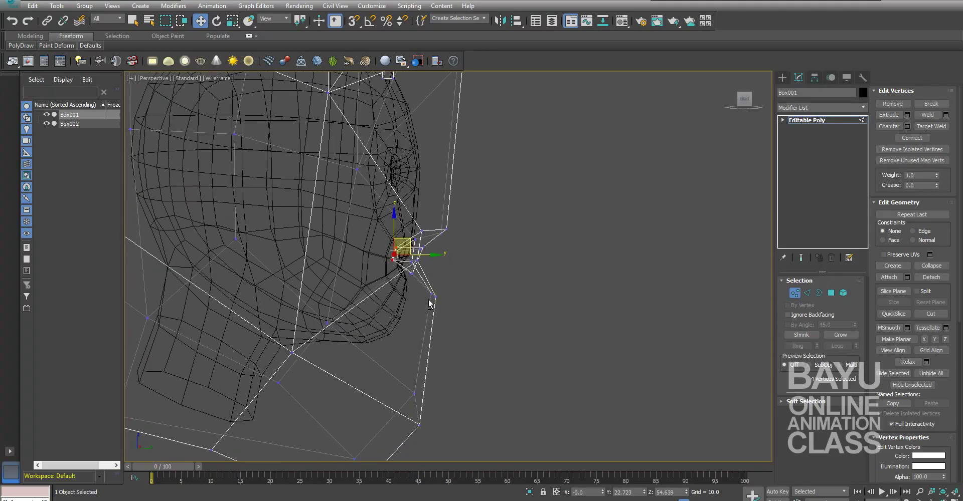
Step: Rotate the mouth-corner vertices, then select the left and right mouth corners
key("e")
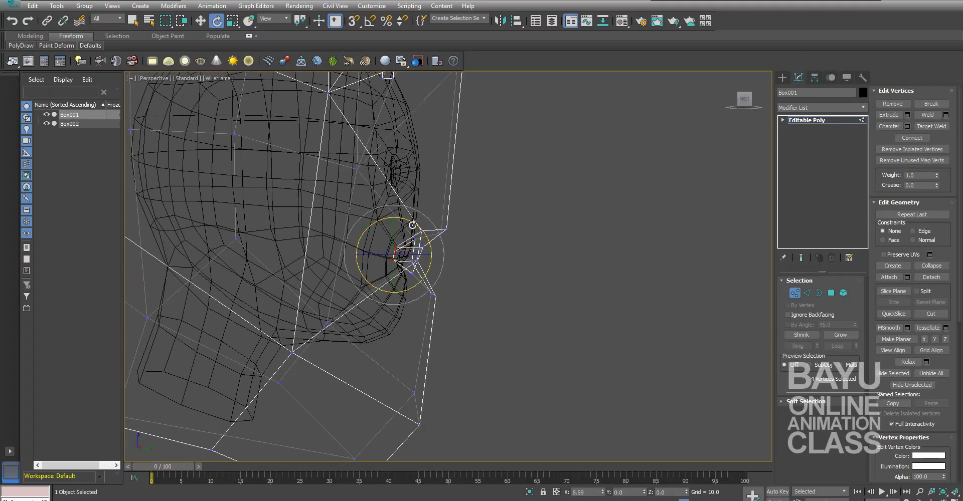
left_click_drag(404, 284, 426, 280)
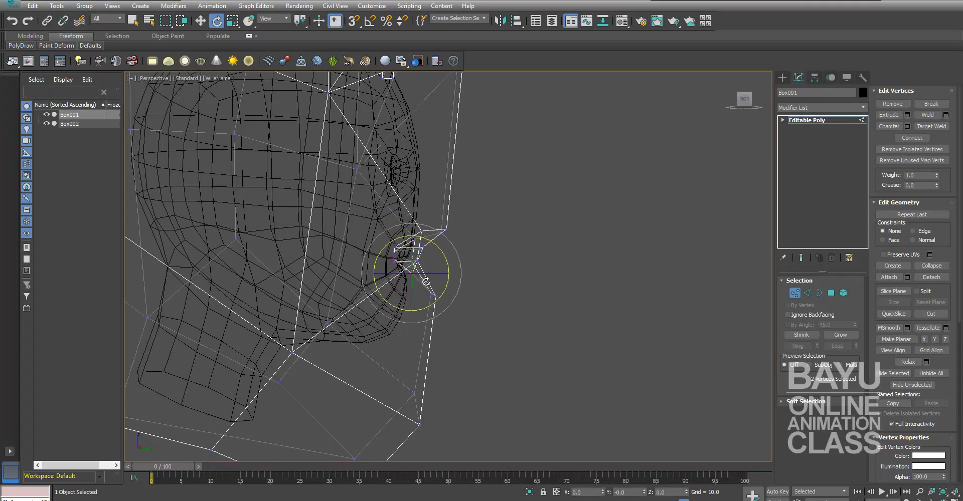
key("w")
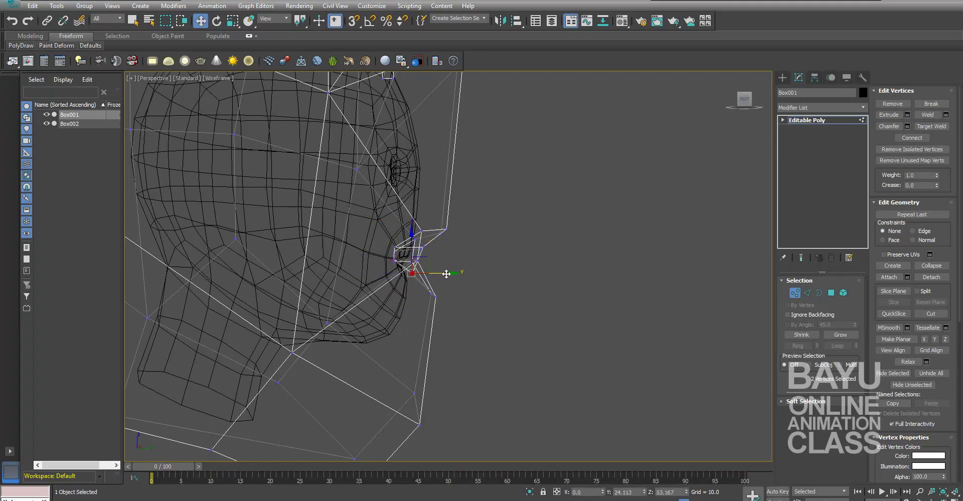
key("z")
mouse_move(498, 317)
middle_mouse_down("alt")
mouse_move(430, 319)
mouse_move(475, 314)
middle_mouse_up("alt")
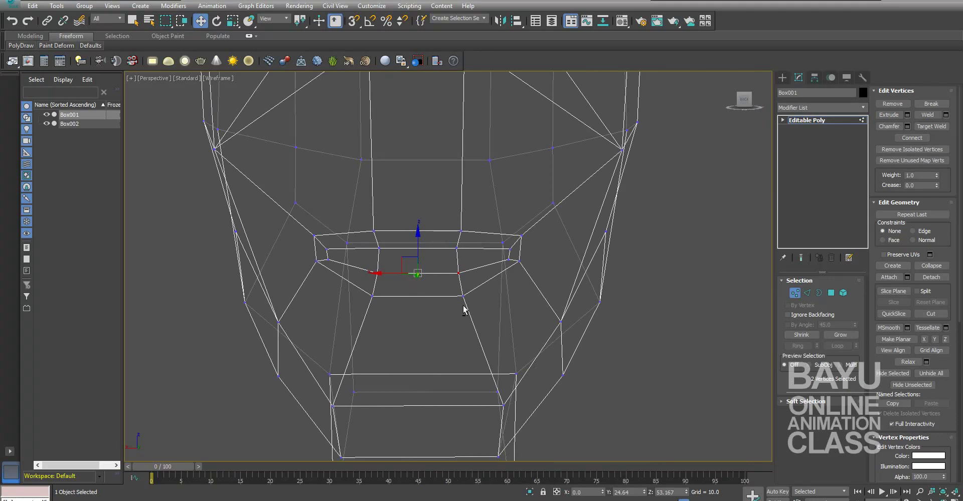
left_click(319, 241)
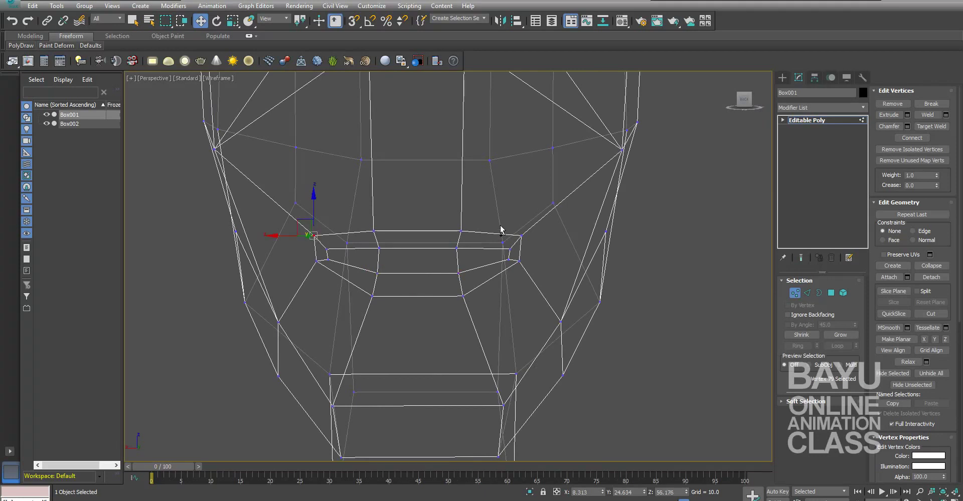
left_click_drag(530, 245, 530, 245, "ctrl")
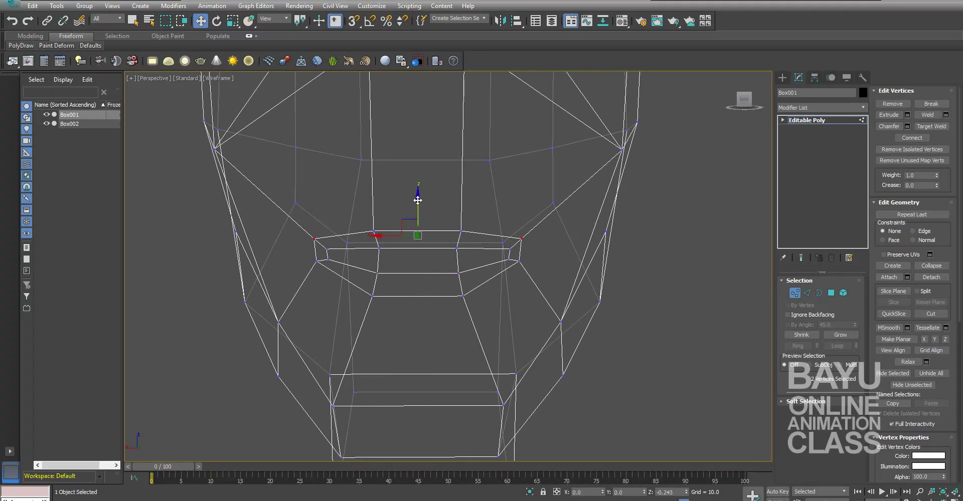
scroll(496, 334, "down", 1)
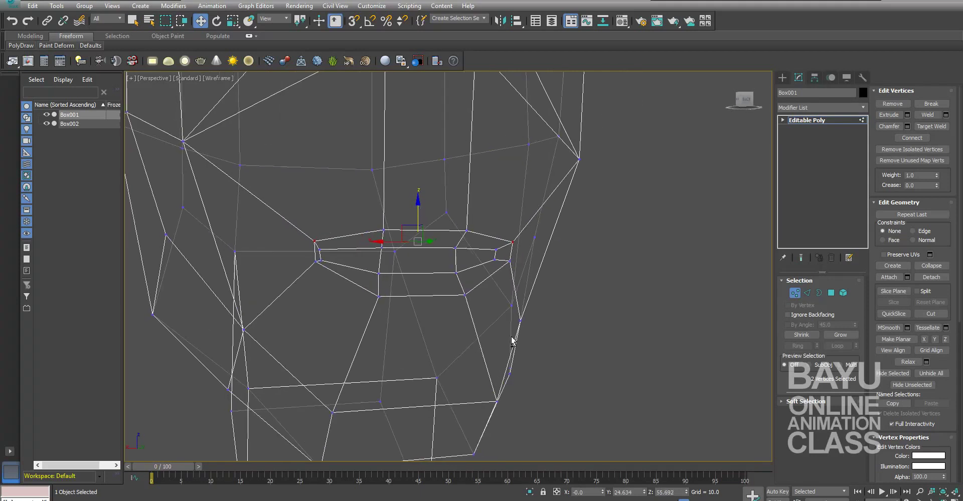
scroll(568, 345, "down", 3)
Step: Extrude the mouth polygons again and push them back into the face
left_click(832, 296)
mouse_move(612, 359)
middle_mouse_down("alt")
mouse_move(550, 357)
mouse_move(611, 356)
middle_mouse_up("alt")
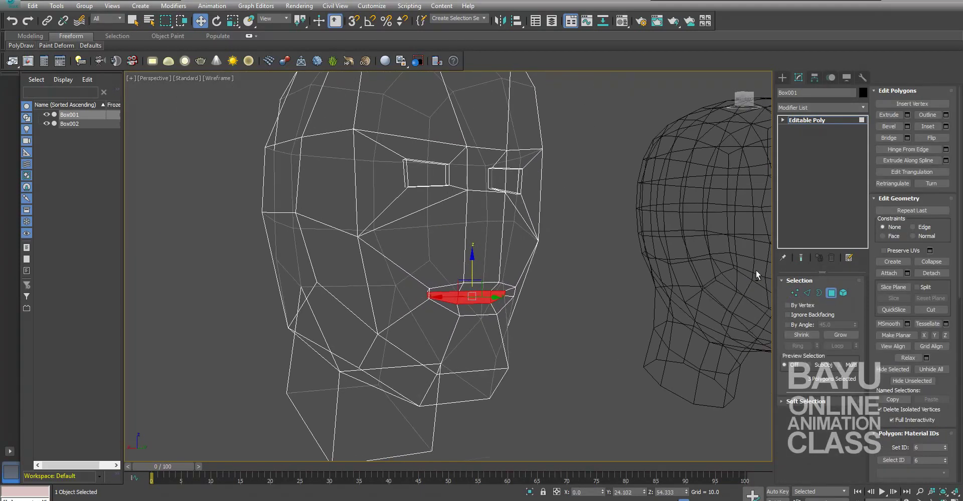
left_click(908, 115)
mouse_move(624, 314)
middle_mouse_down("alt")
mouse_move(494, 323)
mouse_move(544, 331)
mouse_move(414, 279)
mouse_move(507, 271)
mouse_move(543, 240)
middle_mouse_up("alt")
left_click(454, 301)
left_click_drag(551, 239, 541, 239)
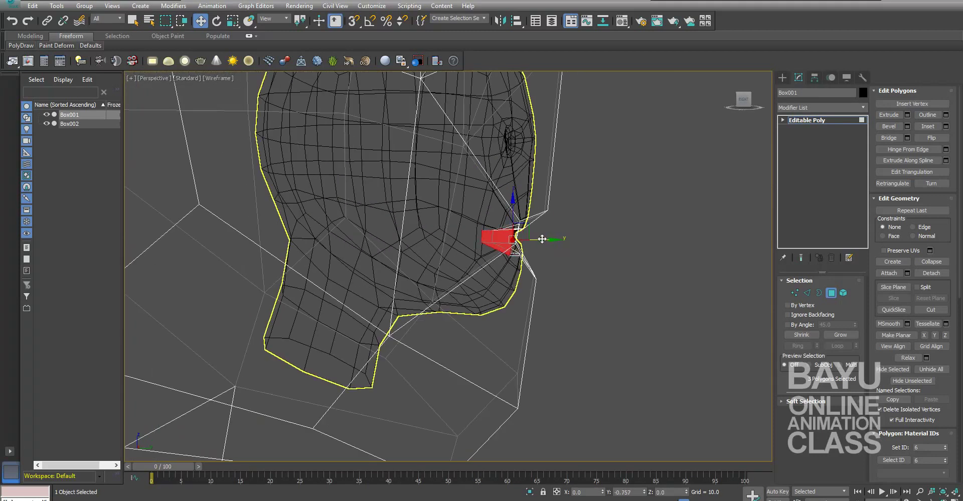
mouse_move(678, 243)
middle_mouse_down("alt")
mouse_move(677, 302)
mouse_move(634, 288)
middle_mouse_up("alt")
scroll(664, 293, "up", 4)
scroll(664, 293, "down", 5)
Step: Scale the mouth polygons to 51% depth, 114% width and 118% height
key("r")
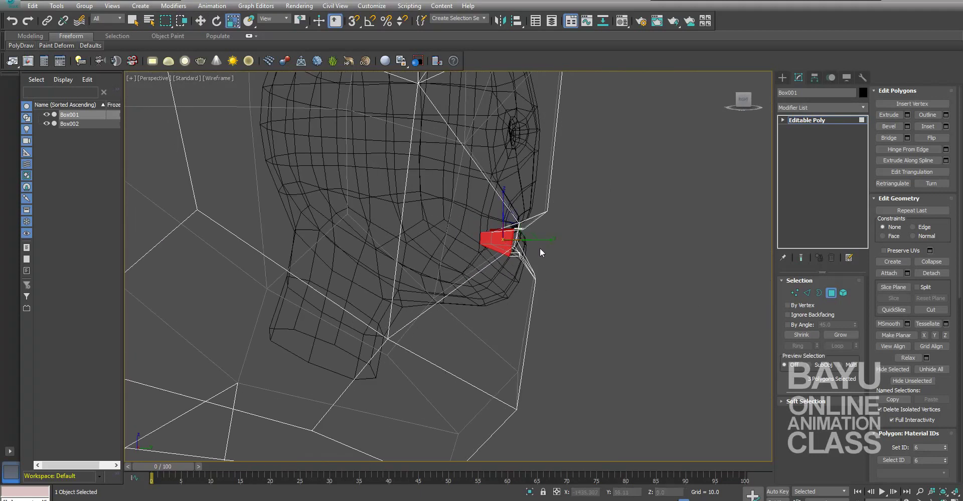
mouse_move(546, 239)
left_mouse_down()
mouse_move(509, 234)
mouse_move(518, 236)
left_mouse_up()
key("w")
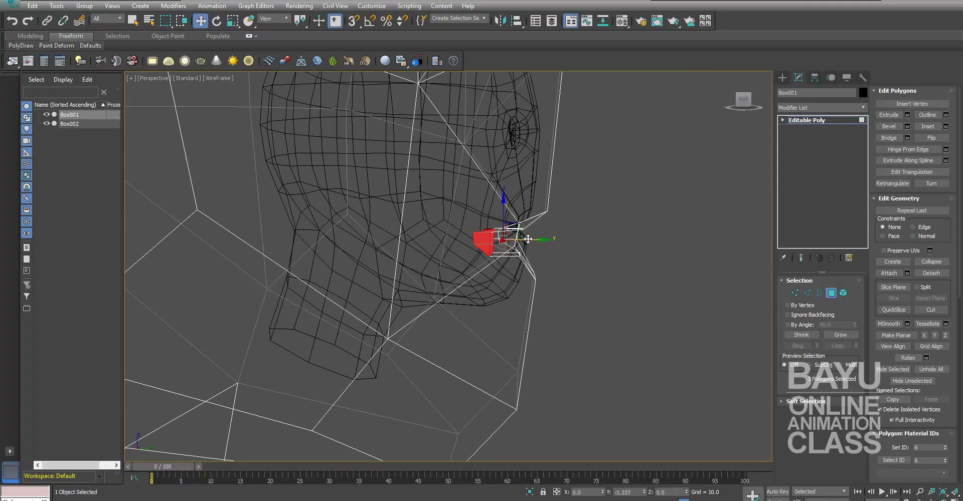
mouse_move(537, 241)
middle_mouse_down("alt")
mouse_move(600, 292)
mouse_move(491, 301)
mouse_move(530, 293)
middle_mouse_up("alt")
key("r")
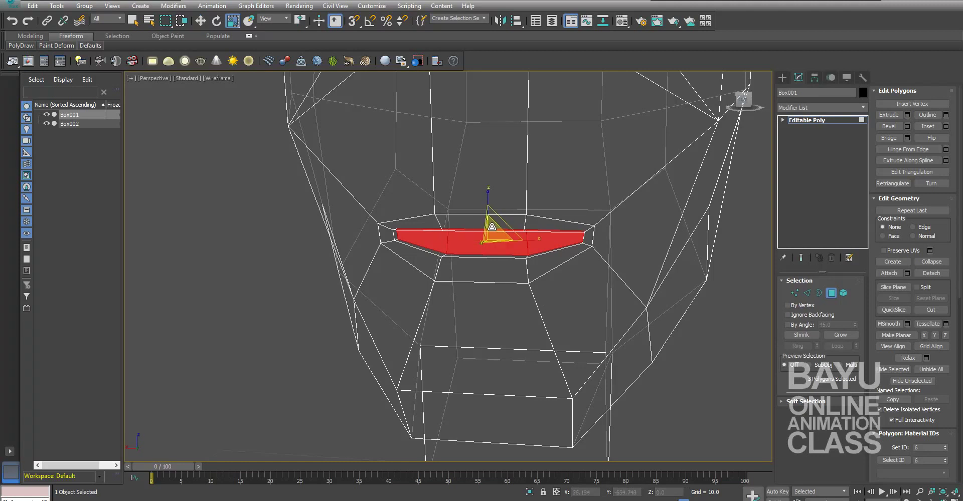
left_click_drag(487, 197, 483, 173)
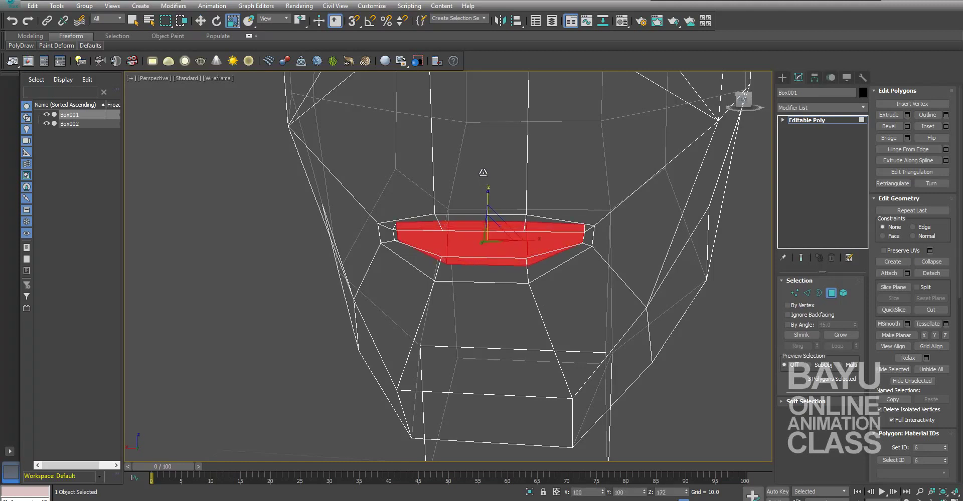
middle_click_drag(483, 175, 483, 276, "alt")
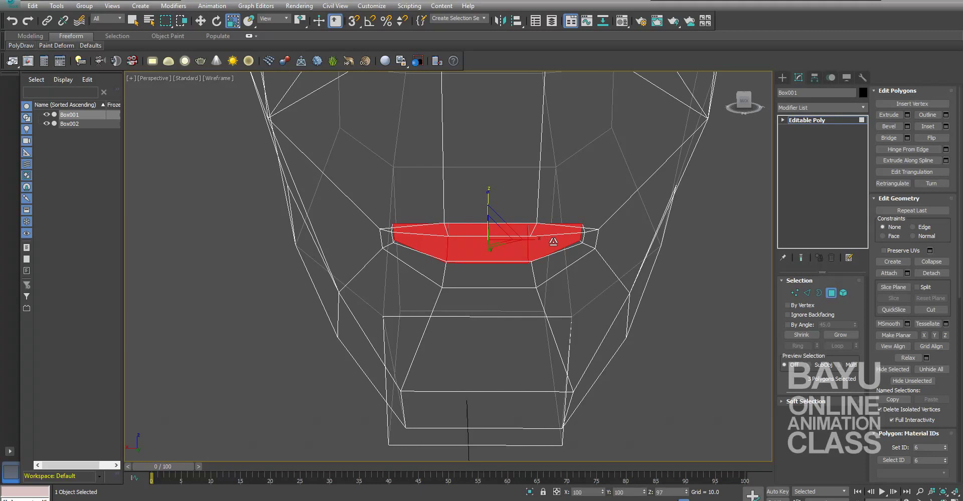
left_click_drag(539, 241, 537, 240)
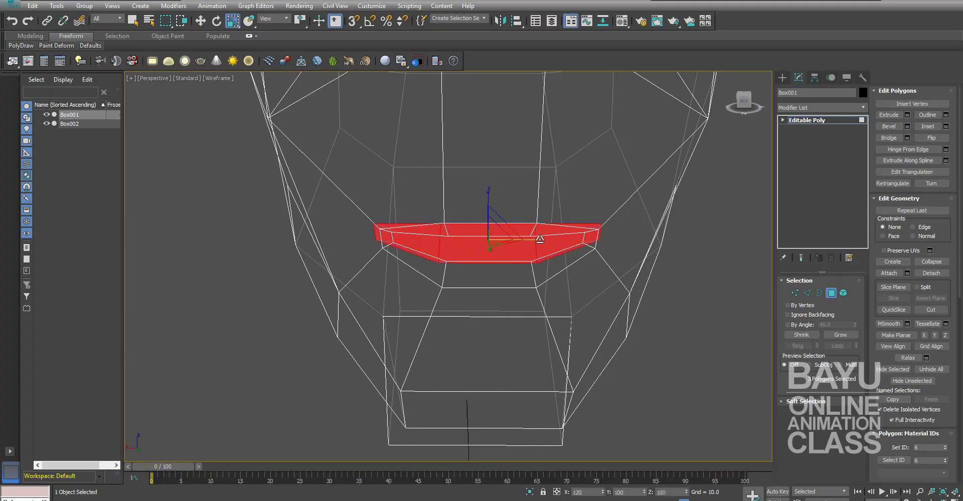
mouse_move(536, 241)
middle_mouse_down("alt")
mouse_move(616, 293)
mouse_move(595, 291)
mouse_move(608, 292)
middle_mouse_up("alt")
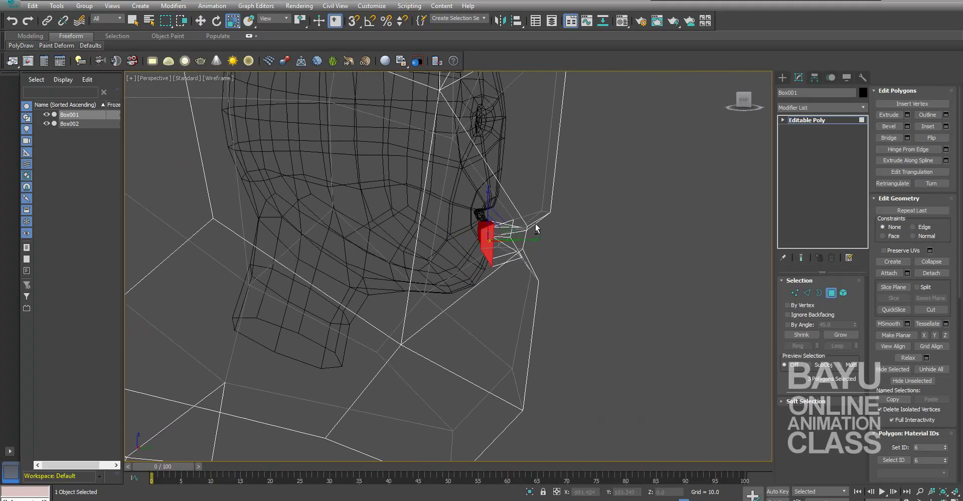
left_click_drag(486, 202, 488, 201)
Step: Lower the mouth slightly and zoom out to view both heads
key("w")
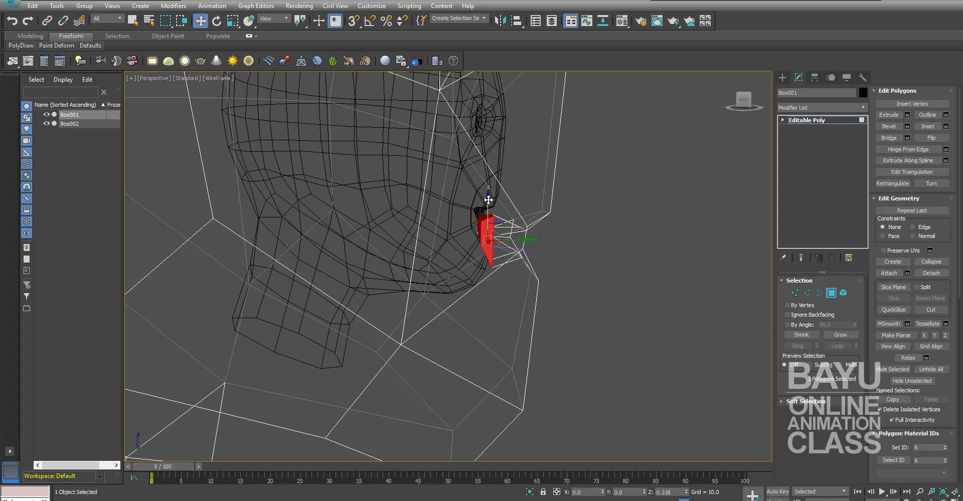
mouse_move(488, 200)
middle_mouse_down("alt")
mouse_move(570, 299)
mouse_move(544, 304)
mouse_move(546, 281)
mouse_move(522, 250)
middle_mouse_up("alt")
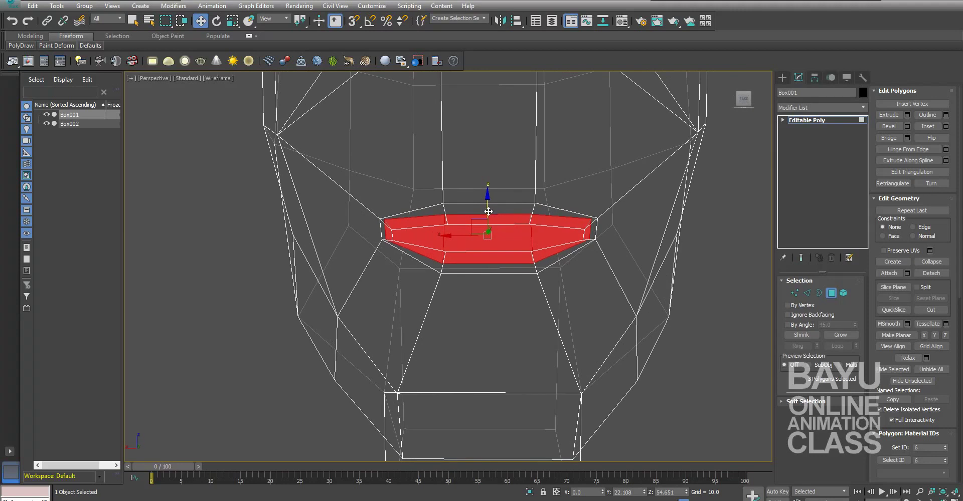
left_click_drag(487, 210, 487, 214)
scroll(603, 309, "down", 2)
scroll(603, 308, "down", 2)
scroll(640, 321, "down", 1)
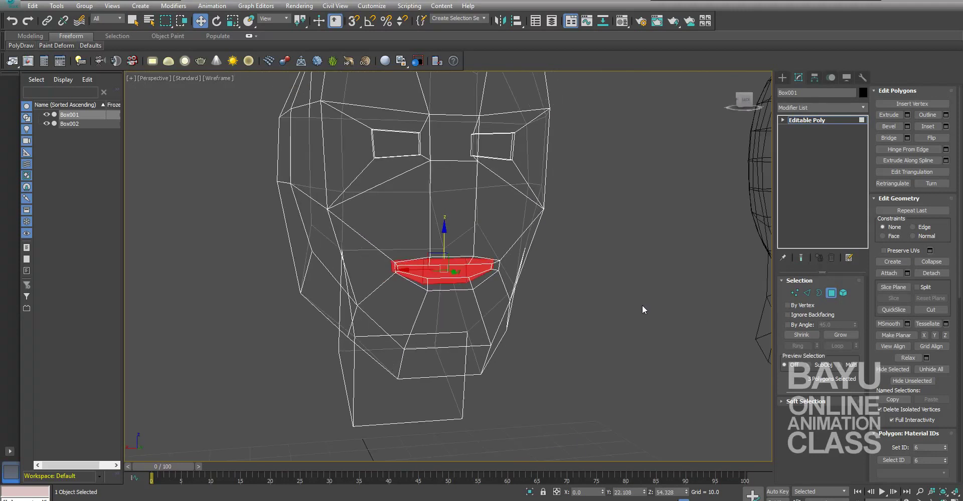
scroll(642, 305, "down", 2)
mouse_move(666, 279)
middle_mouse_down()
mouse_move(507, 291)
mouse_move(667, 327)
mouse_move(613, 307)
mouse_move(606, 289)
mouse_move(575, 298)
mouse_move(669, 306)
middle_mouse_up()
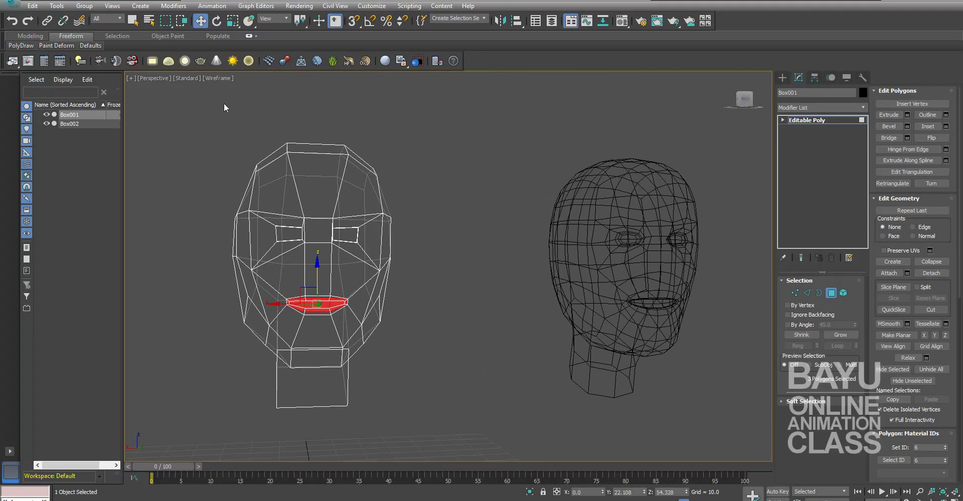
Step: Switch the viewport shading to Edged Faces and orbit around both heads
left_click(220, 79)
left_click(243, 89)
mouse_move(468, 311)
middle_mouse_down("alt")
mouse_move(432, 357)
mouse_move(360, 335)
mouse_move(436, 345)
mouse_move(419, 348)
mouse_move(427, 337)
middle_mouse_up("alt")
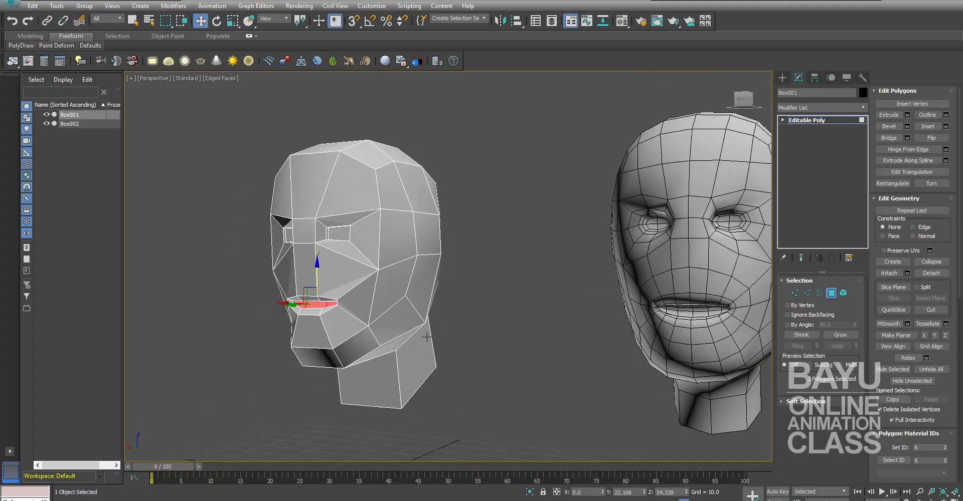
Step: In Edge sub-object mode, select a mouth edge and a vertical side edge on the low-poly head
left_click(807, 293)
mouse_move(612, 243)
middle_mouse_down("alt")
mouse_move(354, 304)
mouse_move(246, 280)
middle_mouse_up("alt")
middle_click_drag(401, 251, 422, 309, "alt")
left_click(383, 303)
left_click(261, 260)
Step: With Scale active, pick further side edges on the low-poly head
mouse_move(489, 318)
middle_mouse_down("alt")
mouse_move(407, 272)
mouse_move(340, 296)
mouse_move(353, 296)
middle_mouse_up("alt")
key("r")
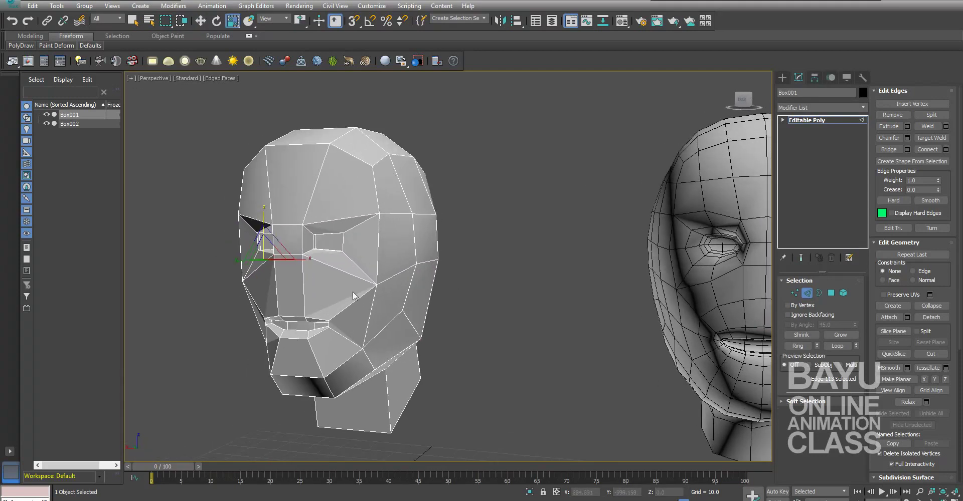
left_click(430, 261, "ctrl")
left_click(348, 290)
mouse_move(348, 290)
middle_mouse_down("alt")
mouse_move(420, 294)
mouse_move(305, 67)
middle_mouse_up("alt")
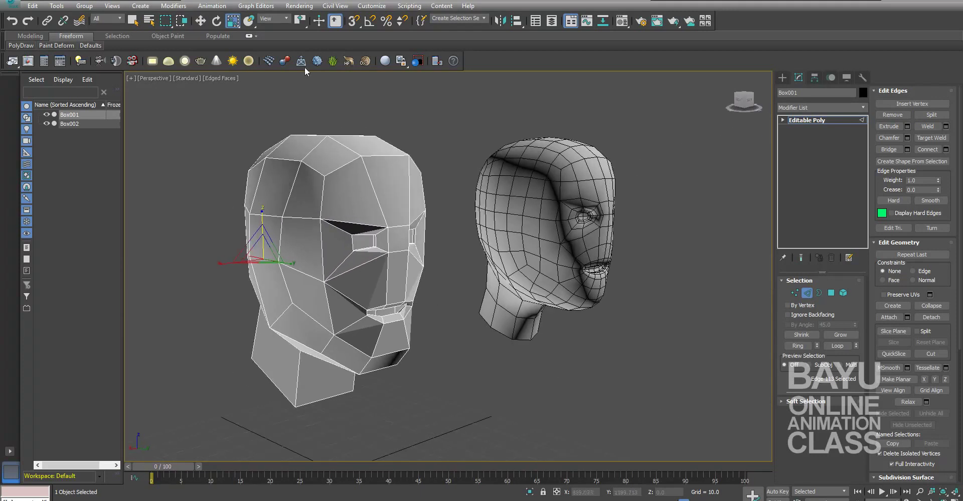
mouse_move(401, 261)
middle_mouse_down("alt")
mouse_move(380, 277)
mouse_move(311, 155)
middle_mouse_up("alt")
Step: Set the viewport shading back to Wireframe
left_click(228, 78)
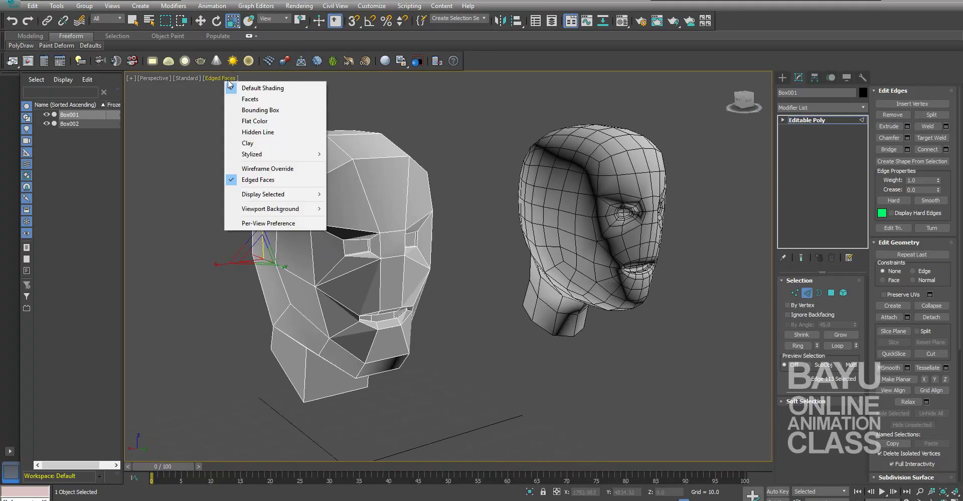
left_click(256, 171)
middle_click_drag(412, 262, 417, 263, "alt")
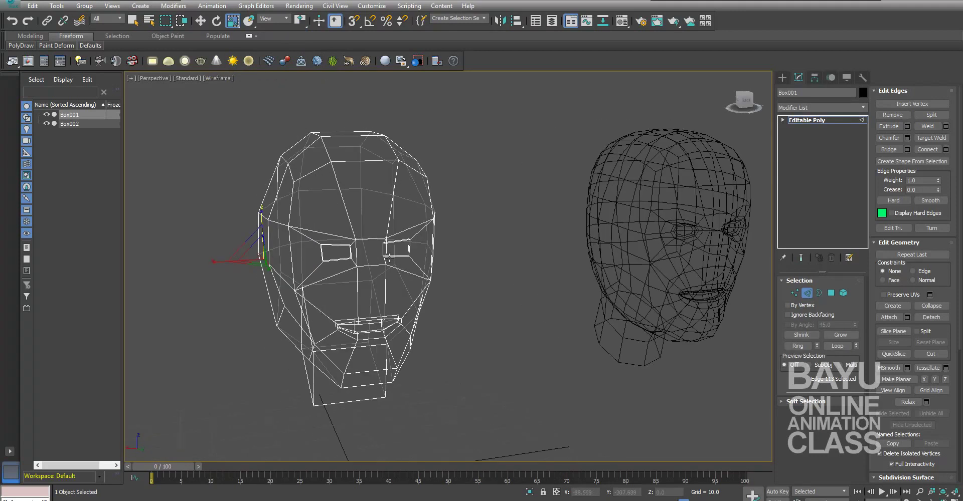
Step: Add another edge to the selection and orbit to a side view with Move active
left_click(426, 267, "ctrl")
middle_click_drag(333, 282, 365, 264, "alt")
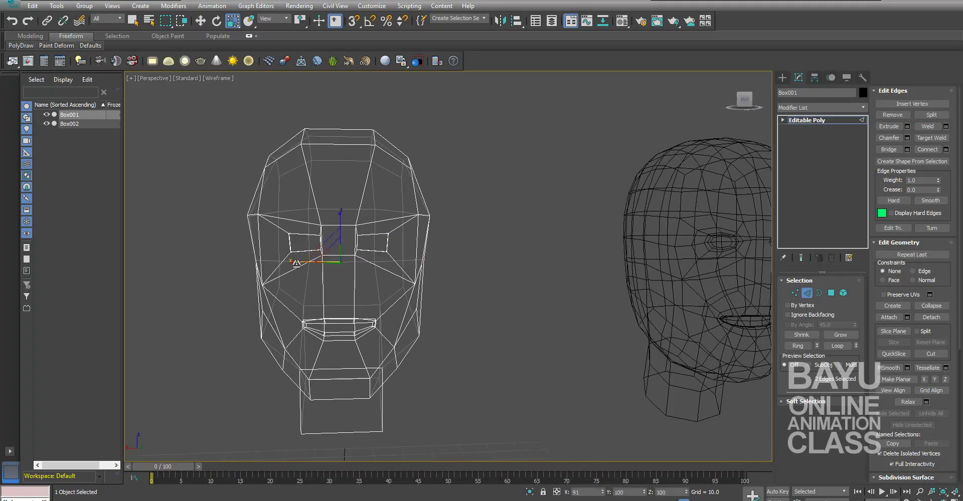
mouse_move(367, 285)
middle_mouse_down("alt")
mouse_move(534, 309)
mouse_move(385, 233)
middle_mouse_up("alt")
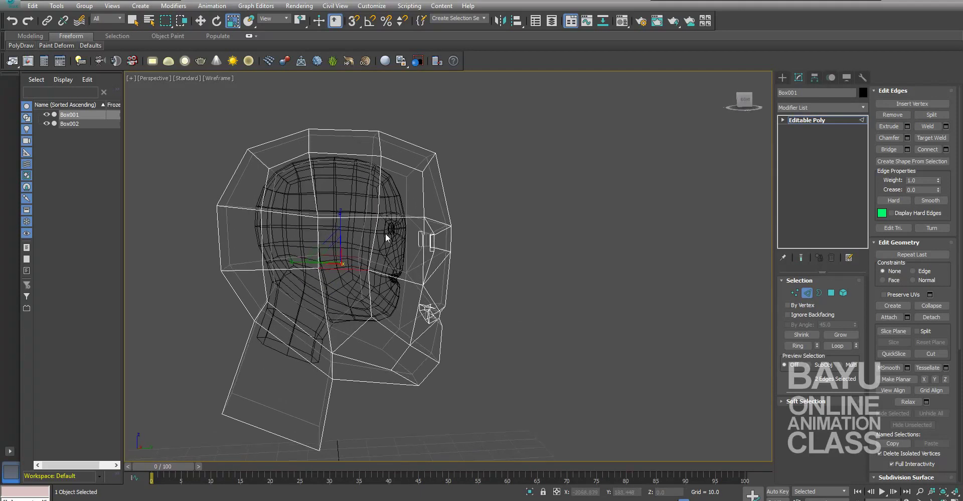
key("w")
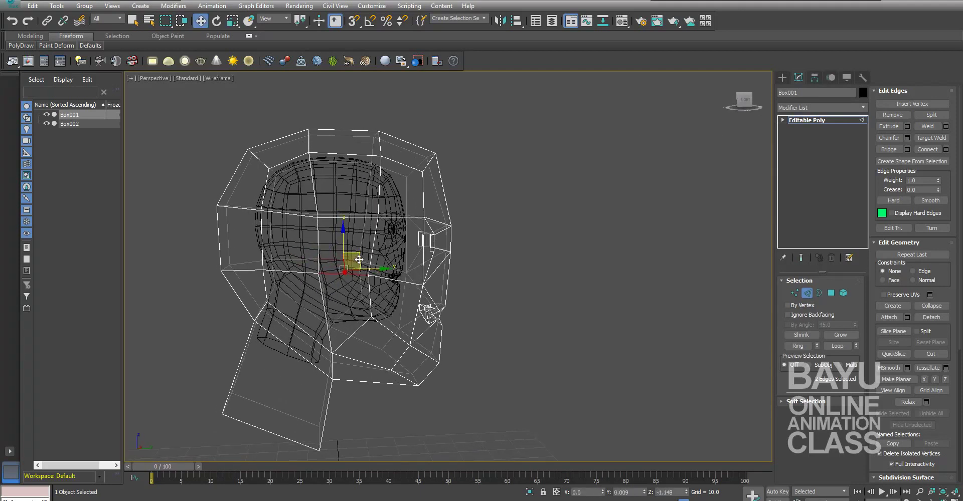
mouse_move(648, 246)
middle_mouse_down("alt")
mouse_move(613, 282)
mouse_move(562, 263)
mouse_move(464, 270)
mouse_move(611, 266)
middle_mouse_up("alt")
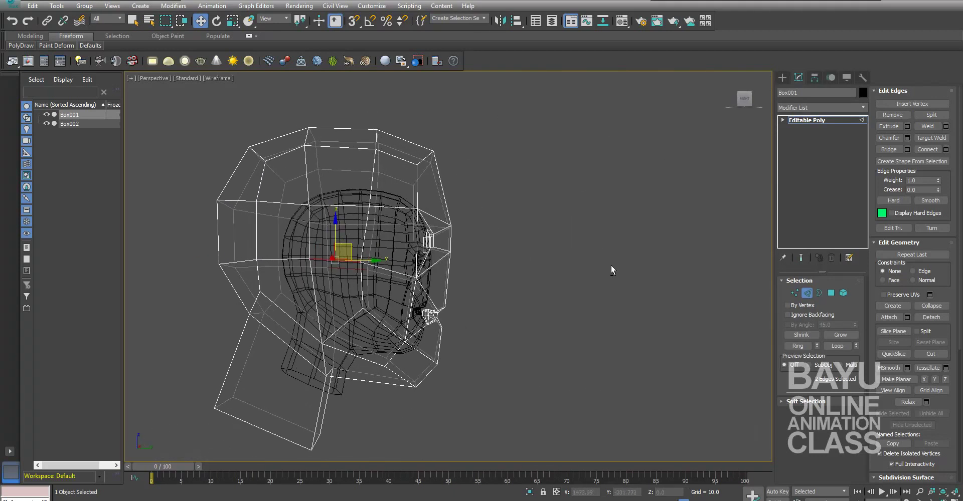
Step: In Vertex mode, zoom in and move the side-of-face vertices to fit the reference profile
left_click(796, 294)
scroll(534, 279, "up", 2)
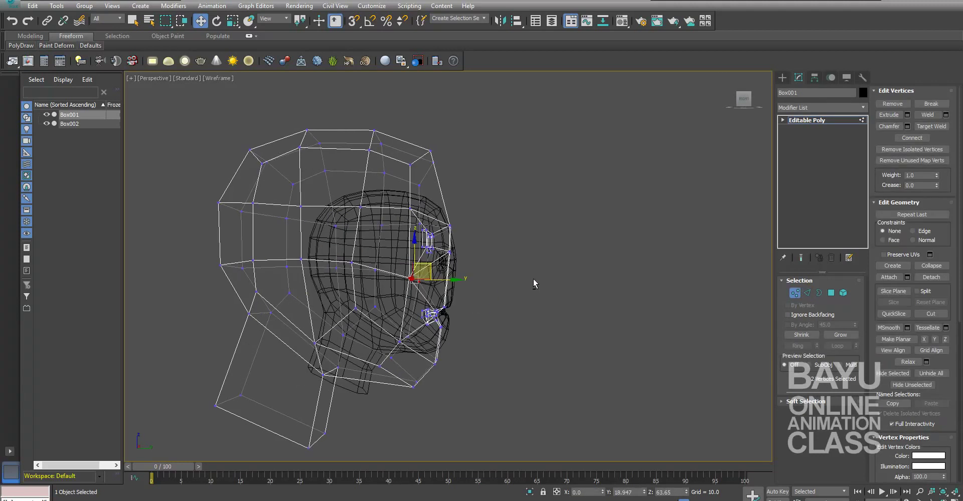
scroll(533, 279, "up", 3)
left_click_drag(359, 263, 372, 270)
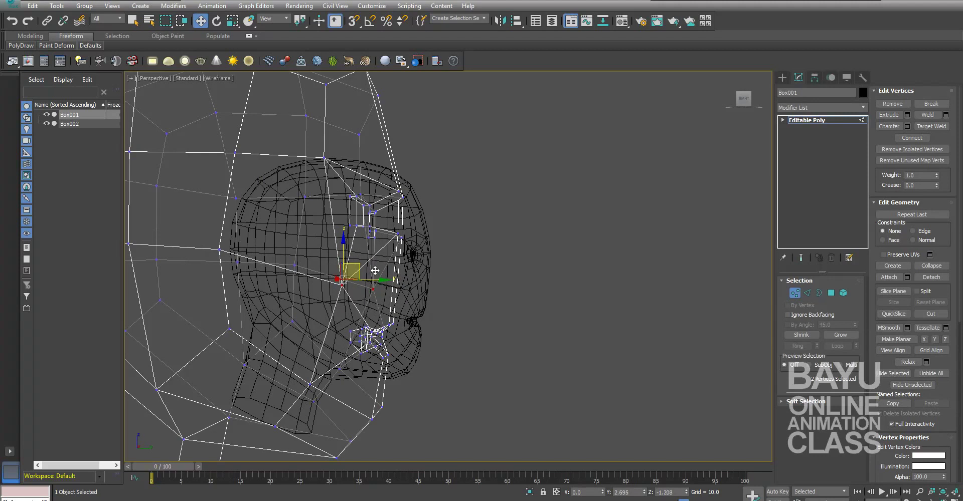
middle_click_drag(372, 270, 561, 293, "alt")
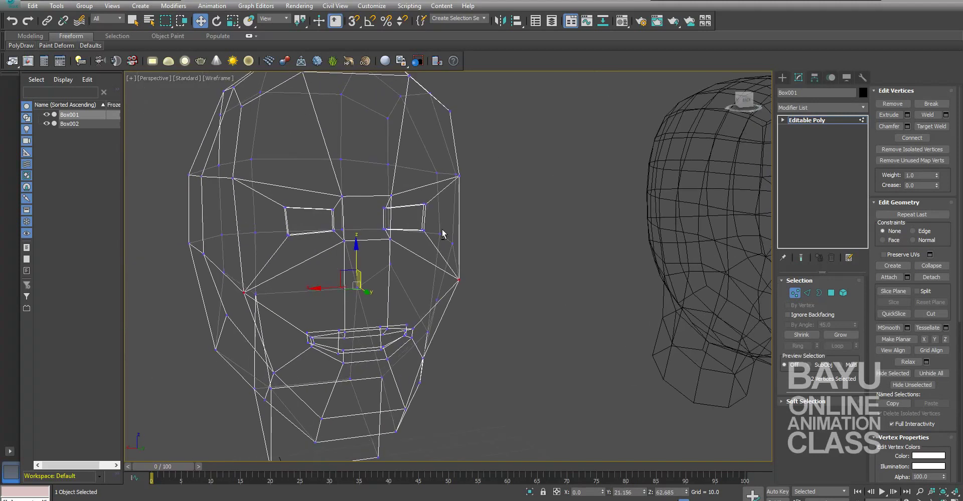
left_click(213, 79)
Step: Restore Edged Faces shading and orbit the heads to face more left, with Scale active
left_click(249, 87)
mouse_move(517, 238)
middle_mouse_down("alt")
mouse_move(486, 270)
mouse_move(602, 313)
middle_mouse_up("alt")
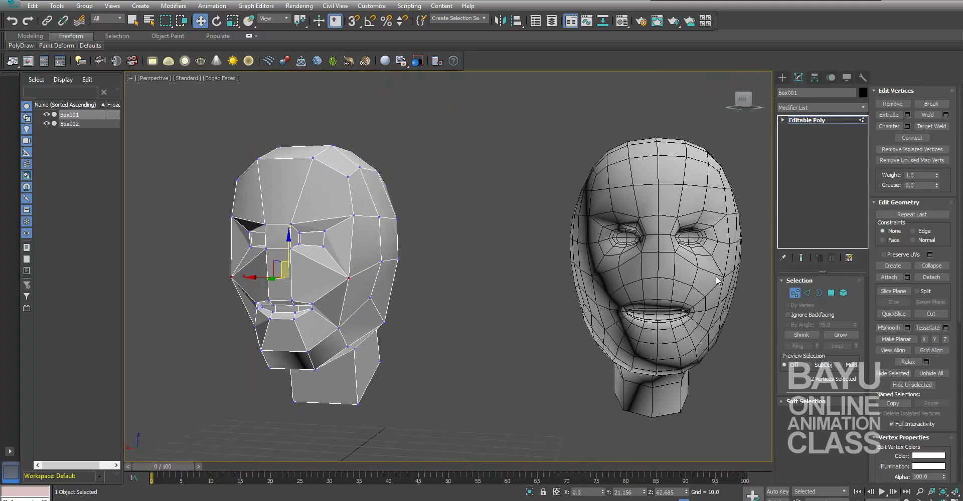
key("r")
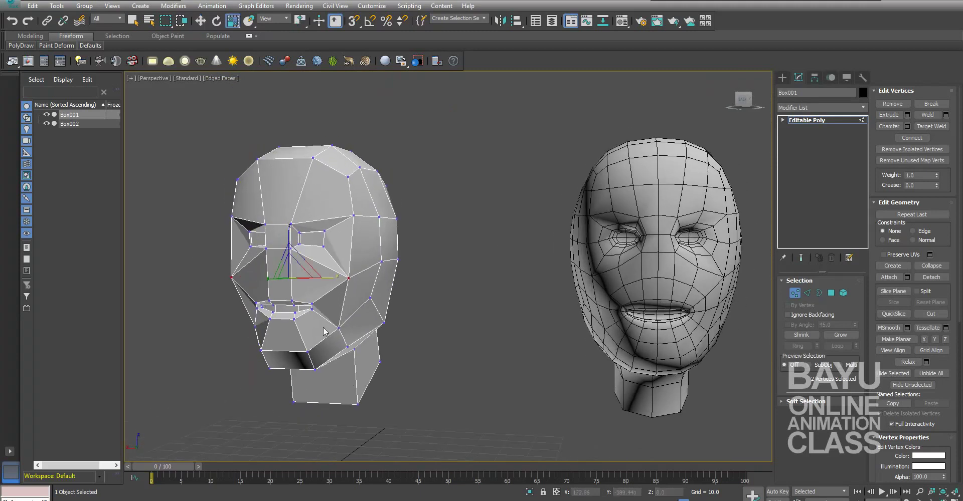
middle_click_drag(344, 311, 314, 286, "alt")
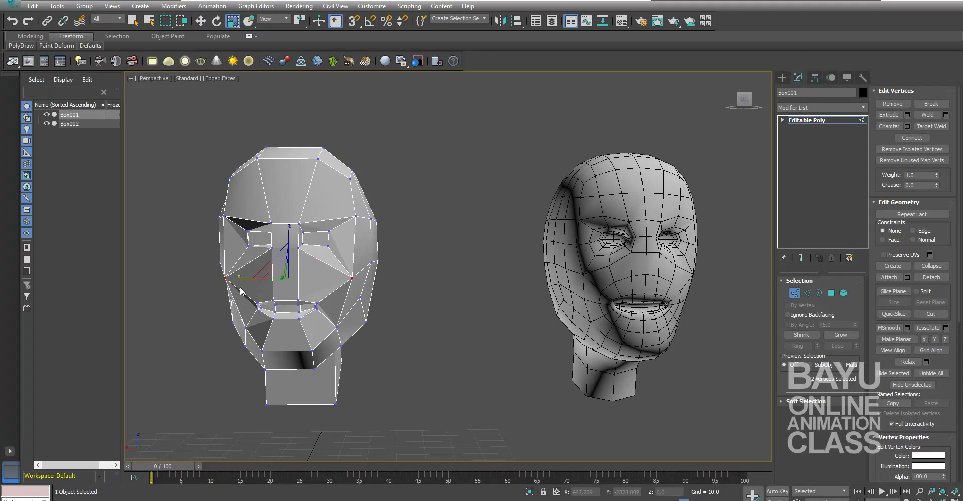
Step: Spread the two cheek vertices farther apart and raise them slightly
left_click_drag(239, 278, 235, 277)
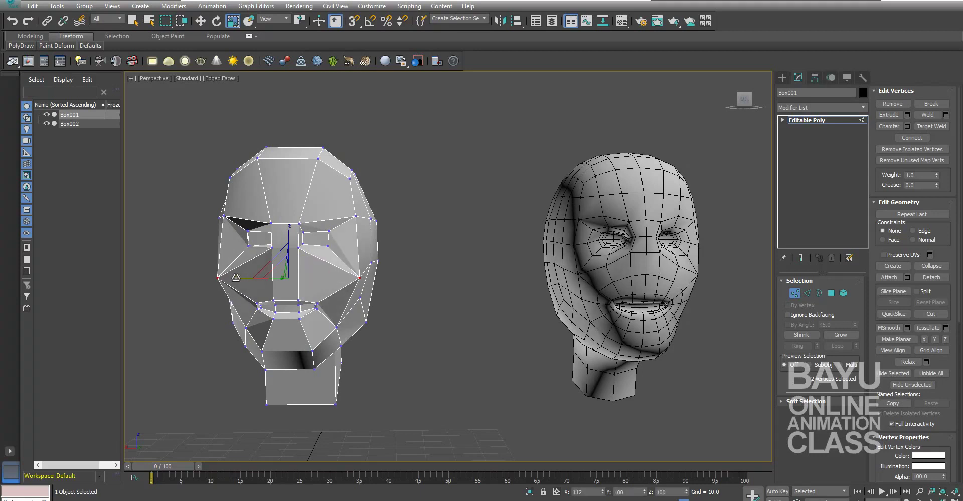
key("w")
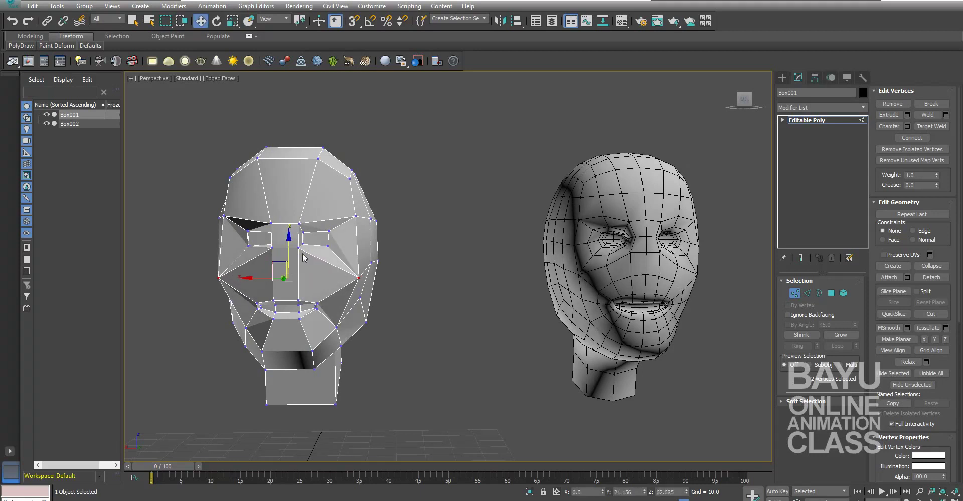
left_click_drag(290, 244, 290, 236)
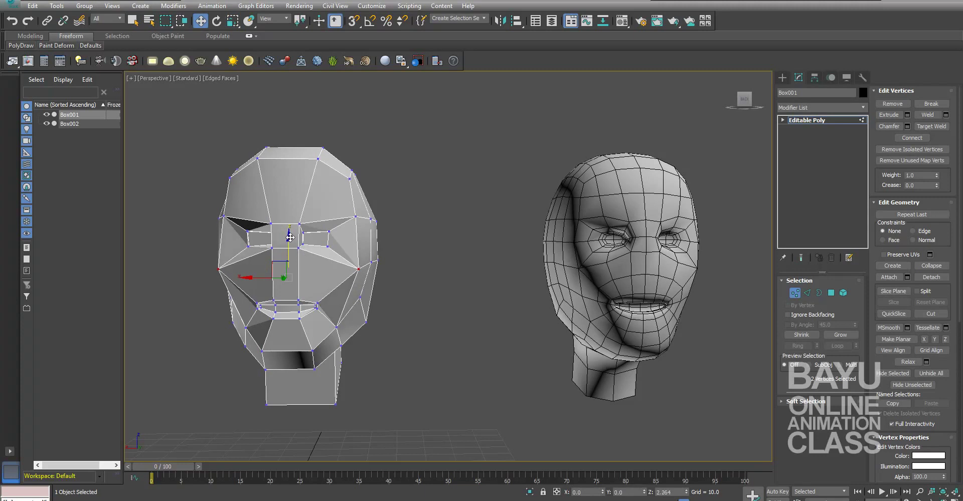
mouse_move(441, 331)
middle_mouse_down("alt")
mouse_move(535, 317)
mouse_move(597, 324)
mouse_move(432, 330)
middle_mouse_up("alt")
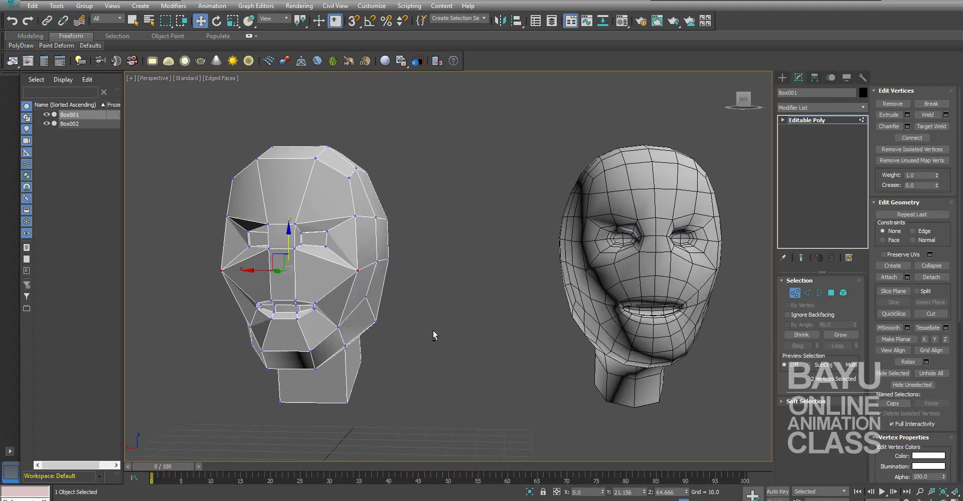
mouse_move(509, 326)
middle_mouse_down("alt")
mouse_move(449, 331)
mouse_move(486, 326)
mouse_move(468, 324)
middle_mouse_up("alt")
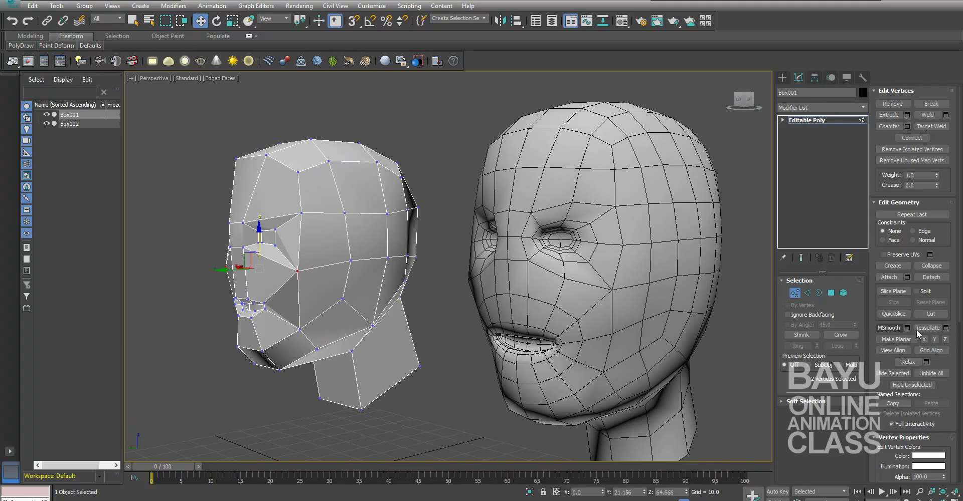
Step: Exit vertex editing and return the low-poly head Box001 to object-level editing
left_click(795, 294)
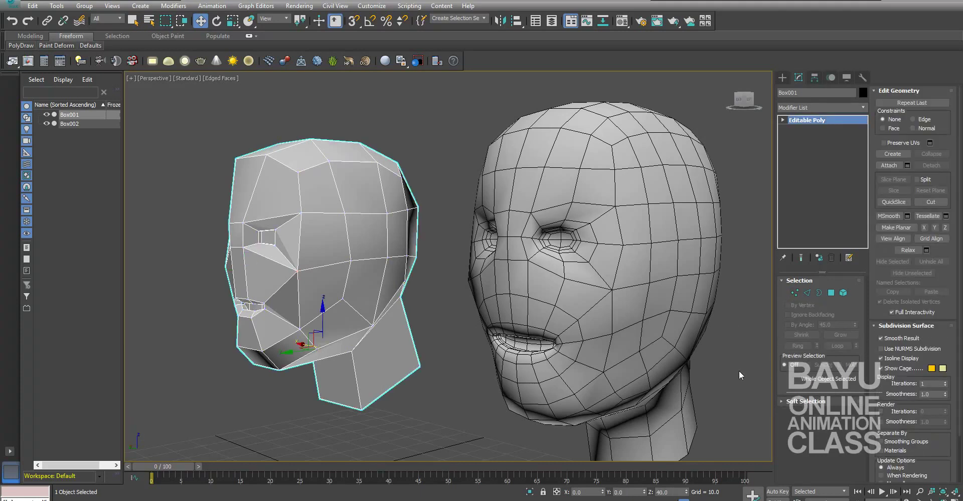
left_click(739, 371)
left_click(389, 261)
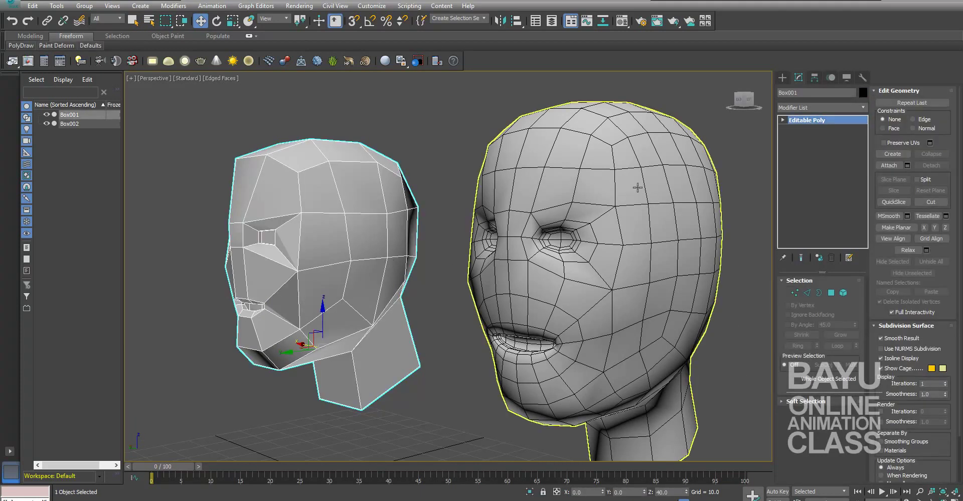
Step: Inspect reference head Box002's MeshSmooth, accepting the warning, then reselect Box001 and open the Modifier List
left_click(638, 188)
left_click(817, 129)
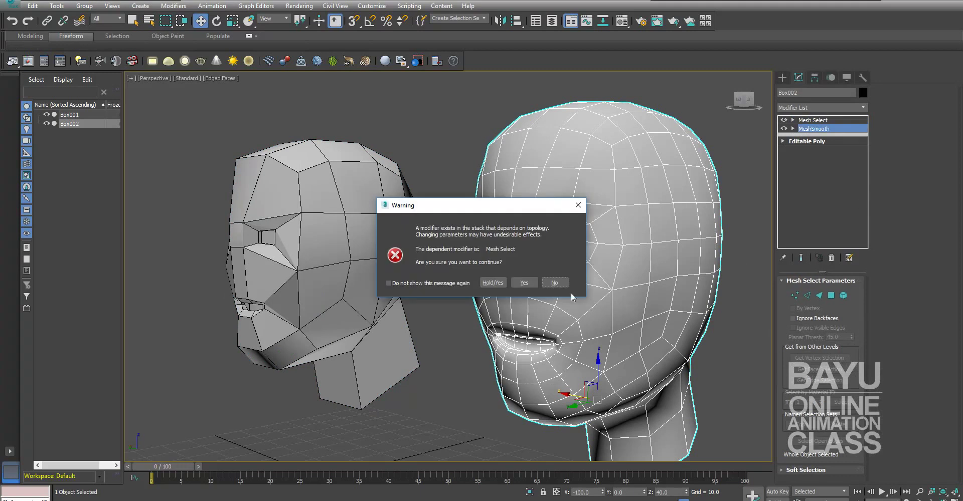
left_click(524, 284)
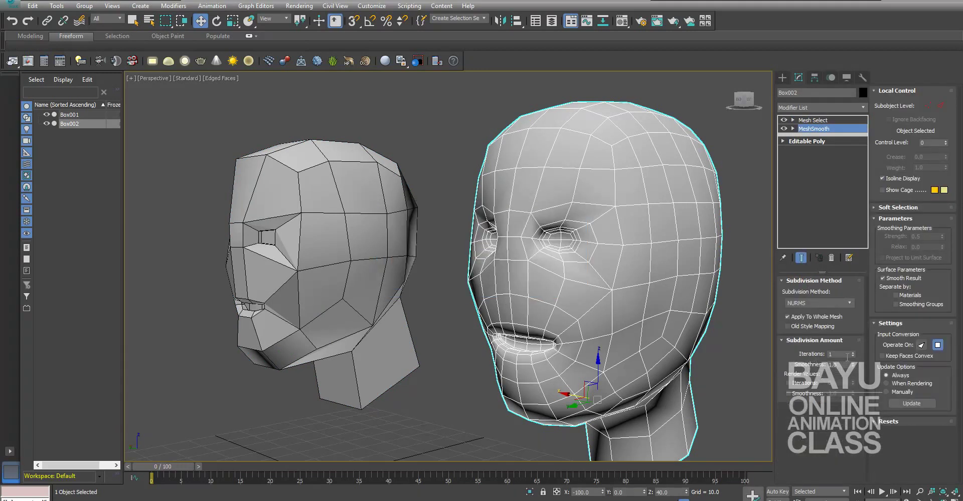
left_click(316, 231)
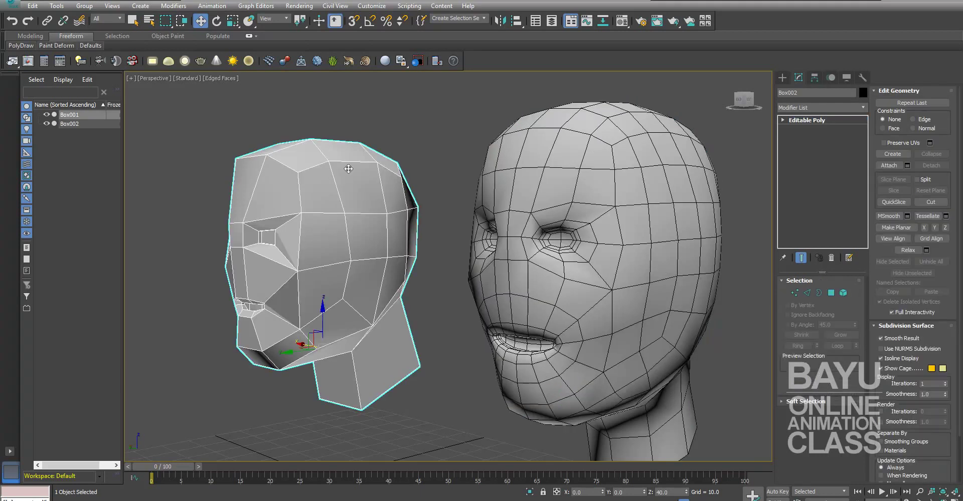
left_click(863, 109)
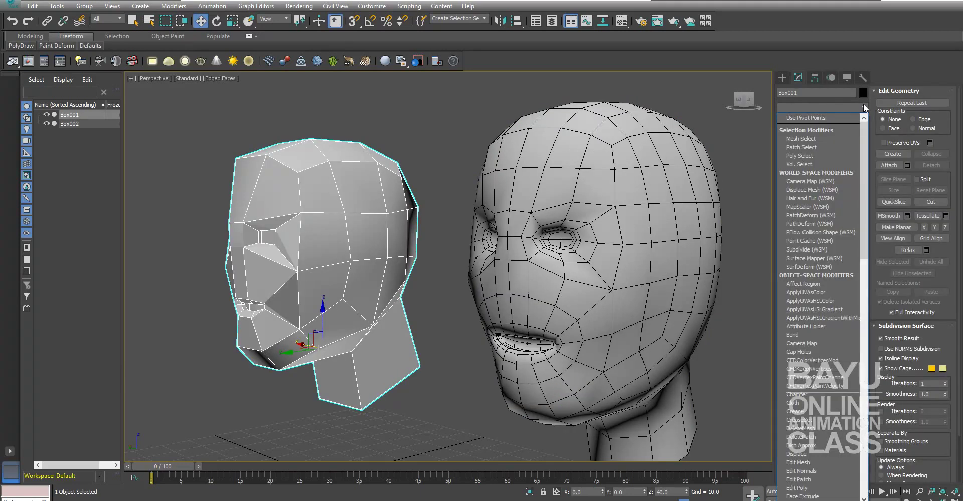
Step: Add a MeshSmooth modifier to the low-poly head and orbit to inspect both heads
key("m")
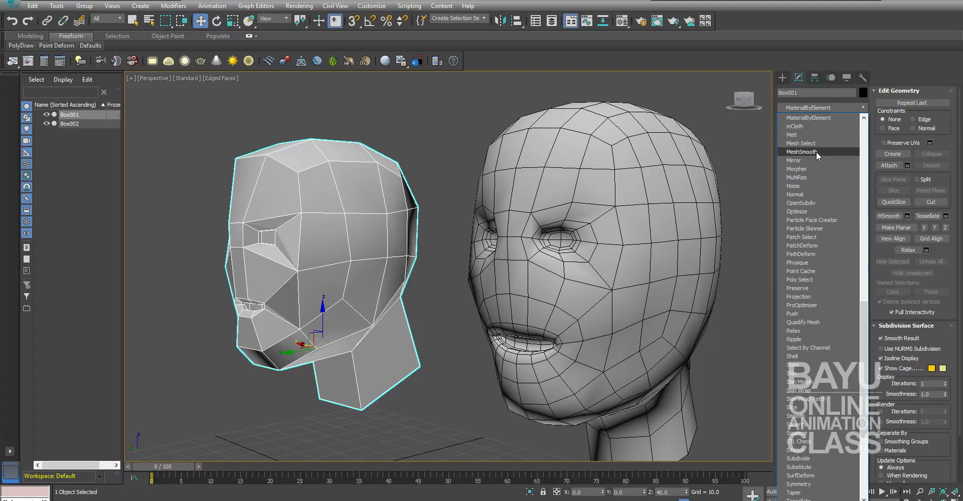
left_click(817, 152)
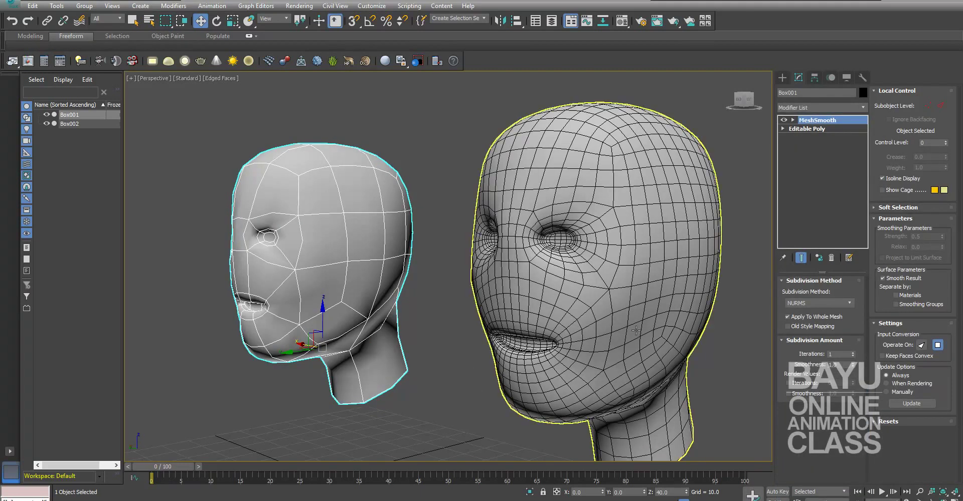
mouse_move(506, 360)
middle_mouse_down("alt")
mouse_move(510, 377)
mouse_move(513, 343)
mouse_move(630, 333)
mouse_move(587, 342)
mouse_move(563, 318)
mouse_move(481, 333)
mouse_move(478, 346)
mouse_move(505, 315)
middle_mouse_up("alt")
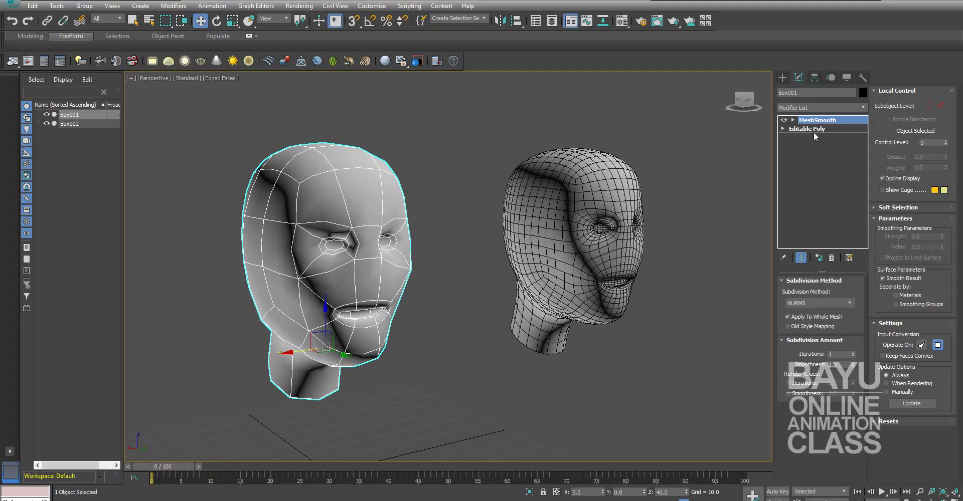
Step: Add an Edit Poly modifier above MeshSmooth and enter Polygon sub-object mode
left_click(863, 106)
key("e")
key("Down")
key("Down")
key("Down")
key("Return")
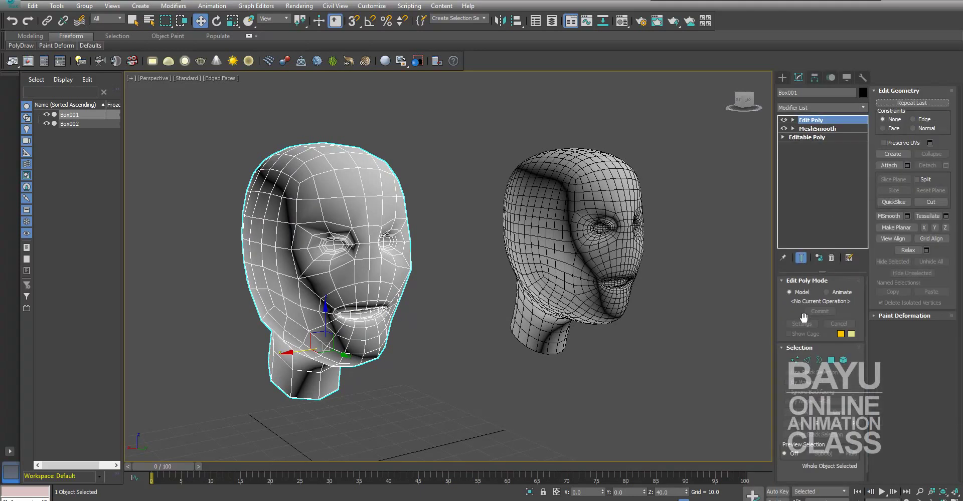
left_click(831, 359)
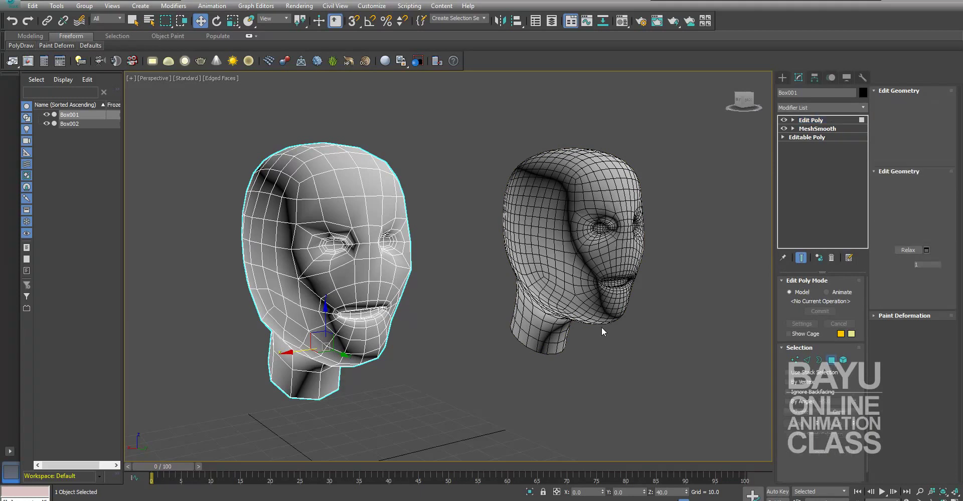
Step: Select a 2x2 polygon ear patch on the first side of the head
left_click_drag(321, 304, 381, 324)
mouse_move(333, 363)
middle_mouse_down("alt")
mouse_move(398, 365)
mouse_move(461, 348)
mouse_move(395, 247)
middle_mouse_up("alt")
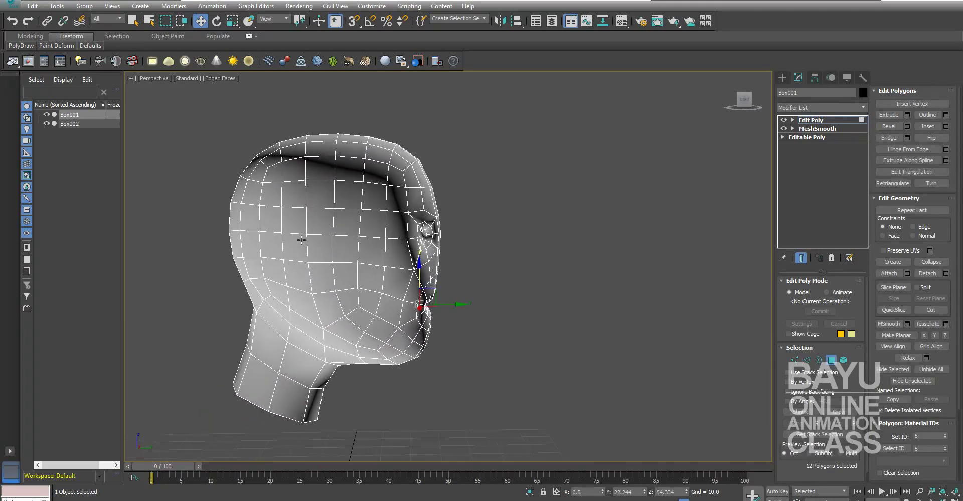
left_click(300, 228)
left_click(319, 230, "ctrl")
left_click(321, 249, "ctrl")
left_click(300, 253, "ctrl")
Step: Add a second 2x2 polygon ear patch on the opposite side of the head
mouse_move(507, 305)
middle_mouse_down("alt")
mouse_move(401, 348)
mouse_move(267, 302)
middle_mouse_up("alt")
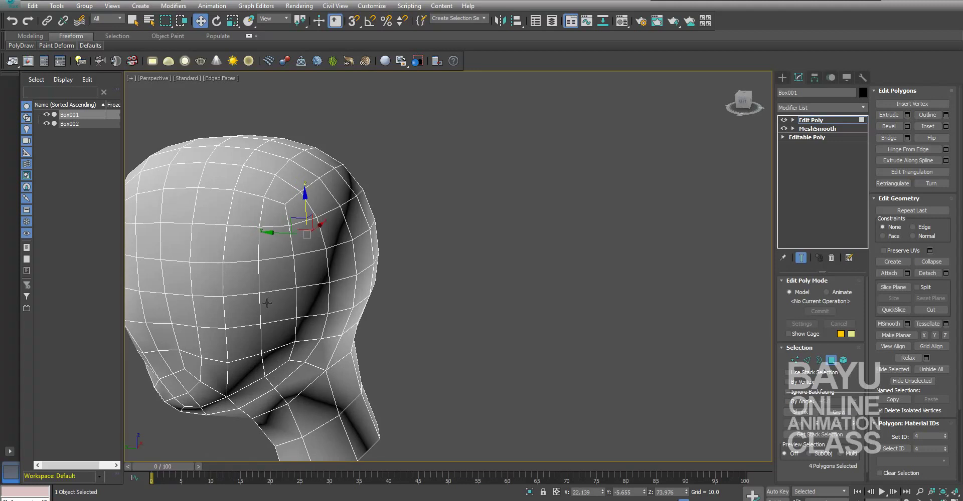
left_click(215, 280, "ctrl")
left_click(241, 276, "ctrl")
left_click(243, 308, "ctrl")
left_click(209, 310, "ctrl")
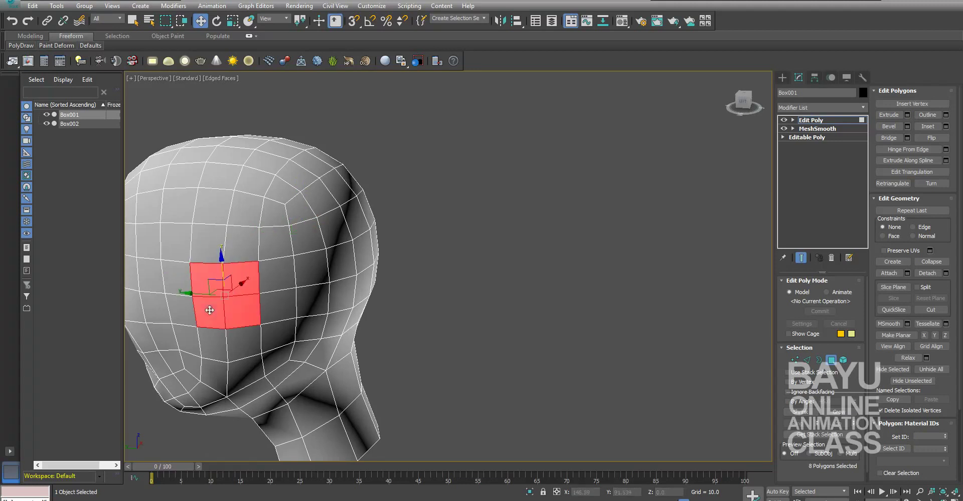
Step: Extrude both ear patches
mouse_move(390, 315)
middle_mouse_down("alt")
mouse_move(450, 336)
mouse_move(551, 320)
mouse_move(576, 327)
mouse_move(555, 402)
mouse_move(561, 423)
mouse_move(536, 315)
mouse_move(471, 356)
mouse_move(482, 351)
middle_mouse_up("alt")
left_click(907, 115)
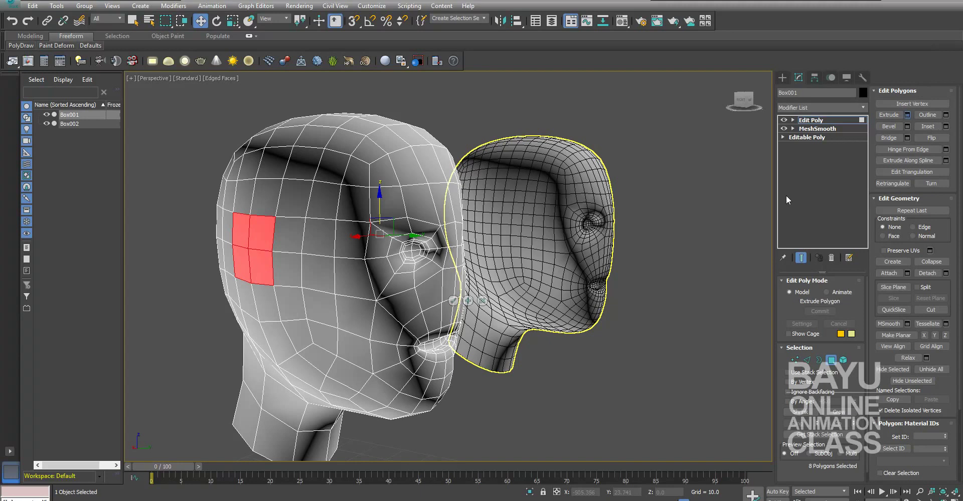
left_click(455, 301)
mouse_move(336, 337)
middle_mouse_down("alt")
mouse_move(381, 347)
mouse_move(357, 321)
middle_mouse_up("alt")
Step: Scale the extruded ear patches down and return to the four-viewport layout
left_click(232, 21)
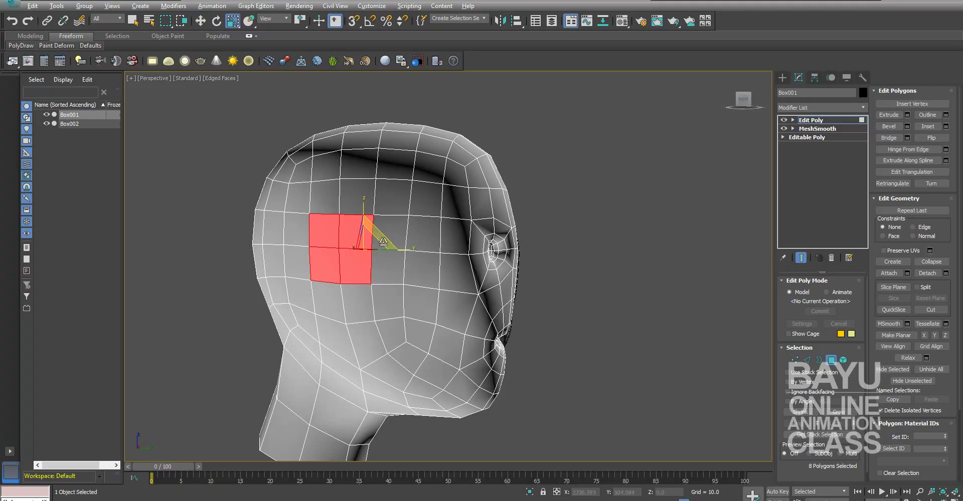
middle_click_drag(374, 229, 348, 234, "alt")
left_click_drag(348, 234, 357, 246)
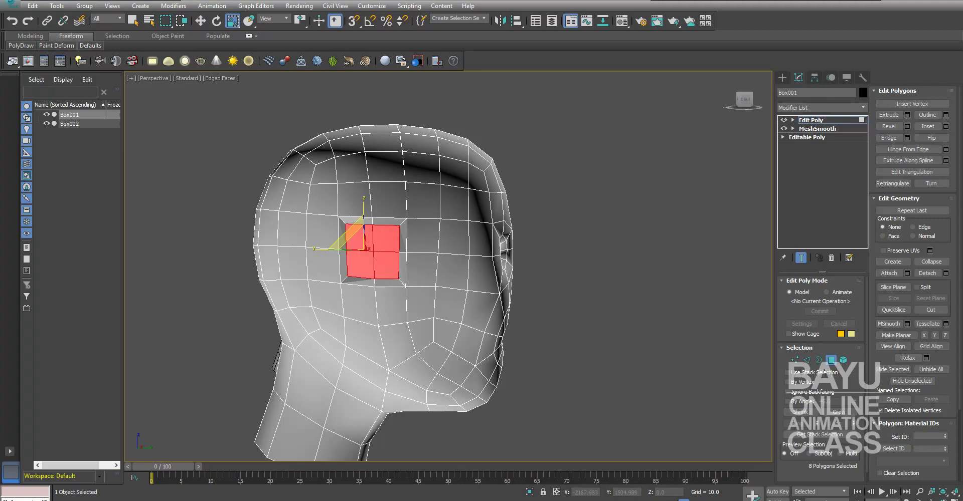
key("alt+w")
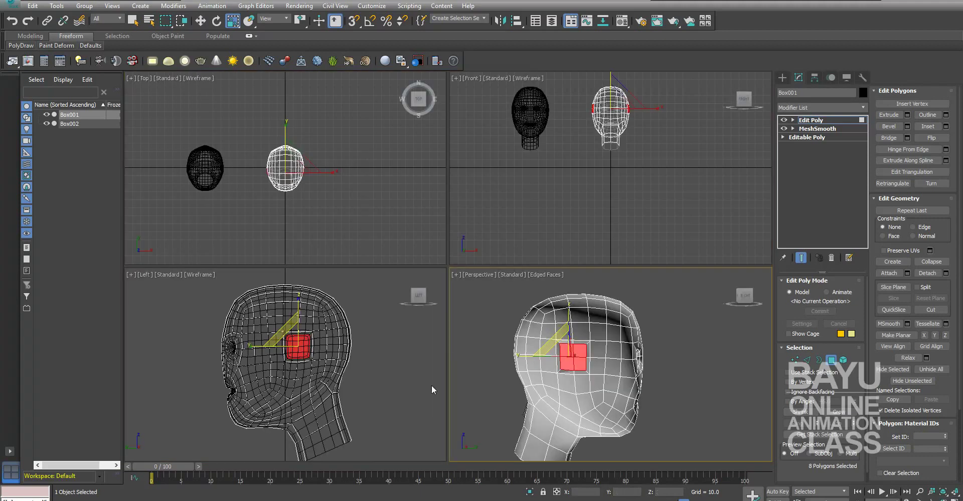
Step: Maximize the side viewport, set it to the Right view, and enter Vertex mode zoomed in
right_click(374, 390)
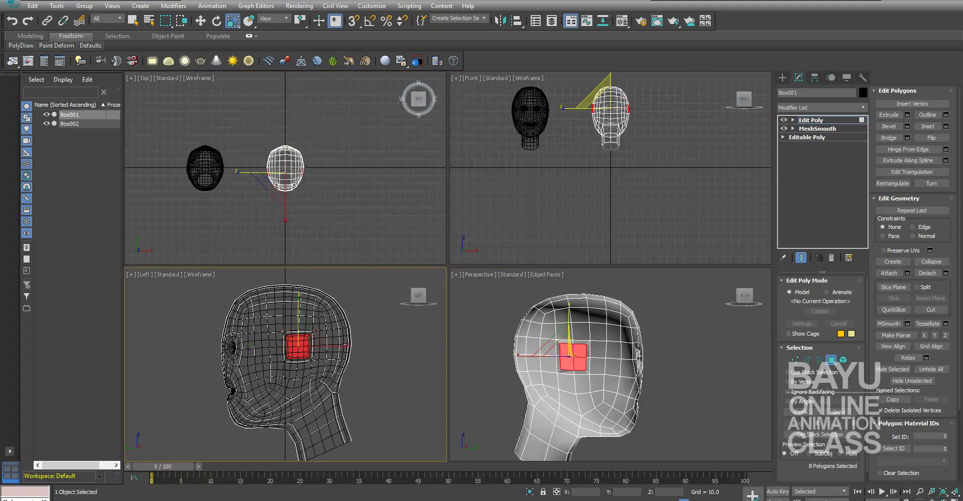
left_click(955, 499)
left_click(152, 78)
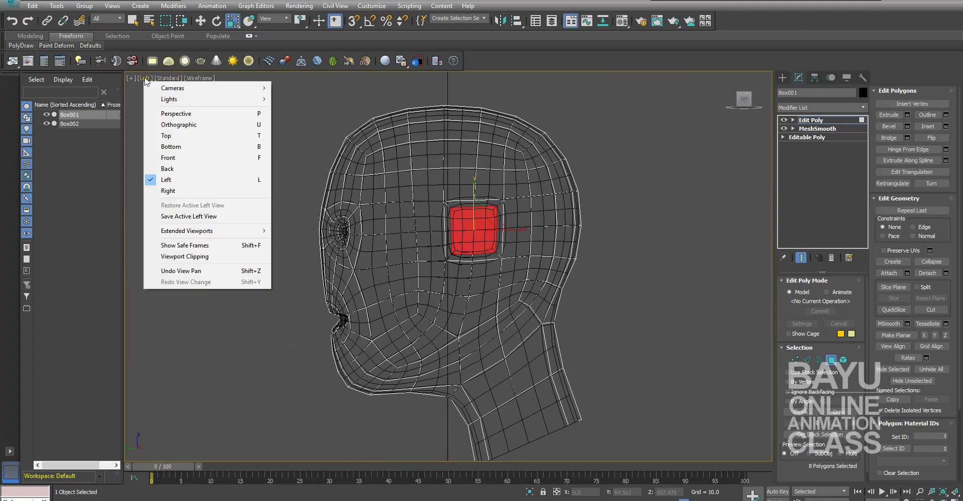
left_click(161, 187)
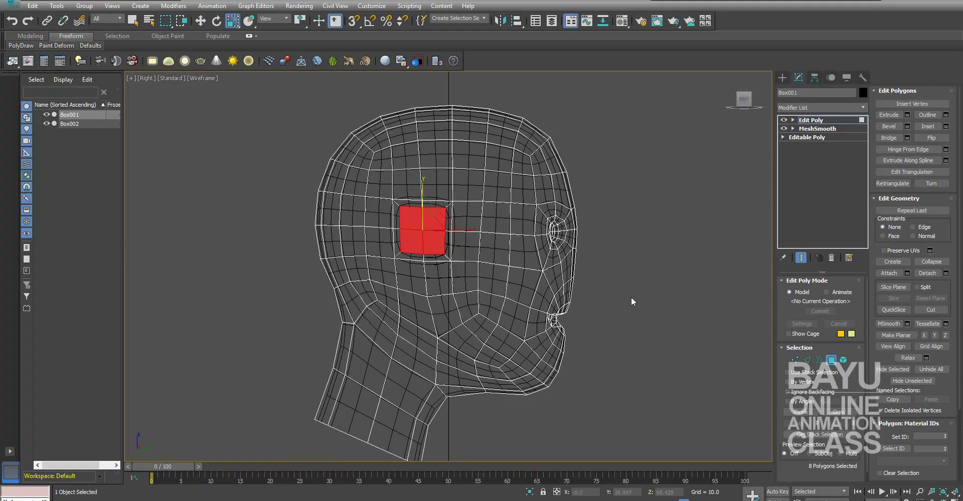
middle_click_drag(632, 301, 618, 310)
left_click(794, 360)
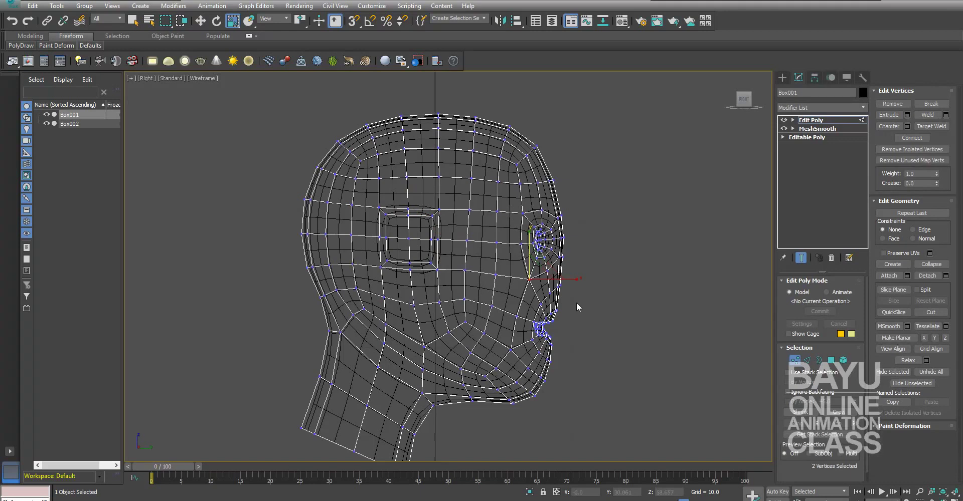
middle_click_drag(596, 254, 607, 256)
scroll(687, 314, "up", 2)
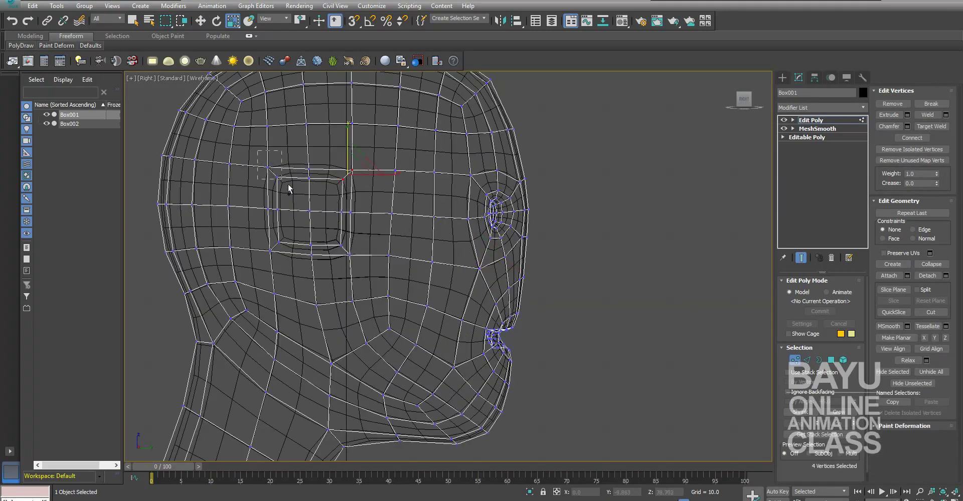
Step: Lower the ear patch's top vertices, reshape its lower-left corner, and shift its ring vertices sideways
key("w")
left_click_drag(308, 145, 308, 156)
left_click_drag(309, 157, 310, 169)
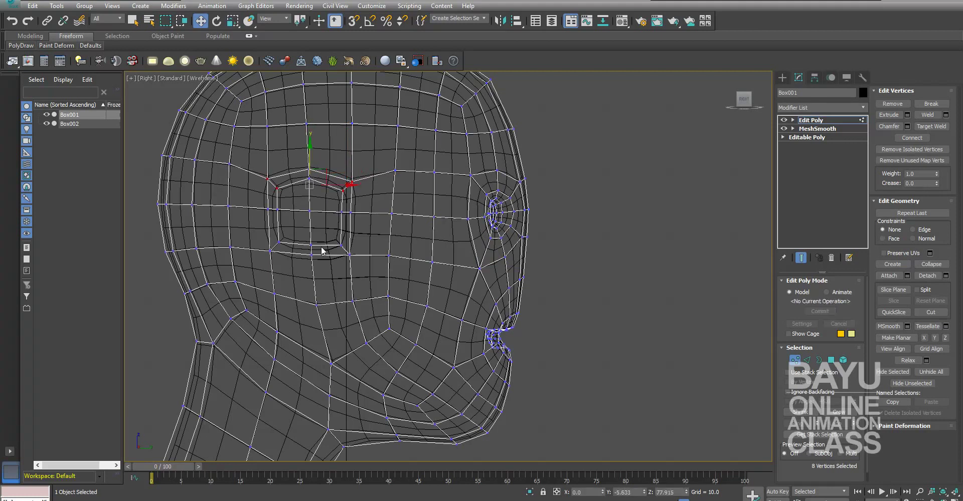
mouse_move(266, 233)
left_mouse_down()
mouse_move(291, 256)
mouse_move(308, 220)
left_mouse_up()
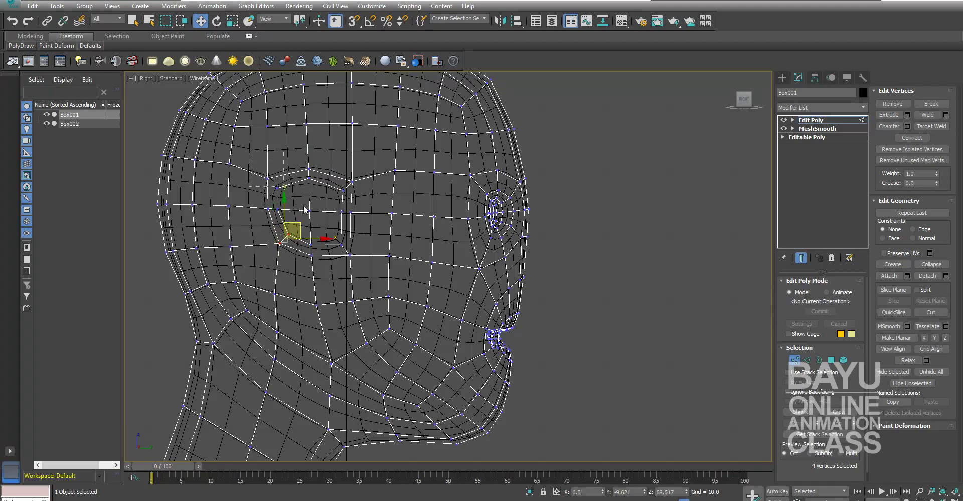
left_click_drag(270, 173, 342, 244)
mouse_move(332, 213)
left_mouse_down()
mouse_move(361, 206)
mouse_move(379, 214)
left_mouse_up()
Step: Reposition the ear patch's lower and inner corner vertices
left_click_drag(356, 265, 354, 262)
left_click_drag(335, 232, 335, 241)
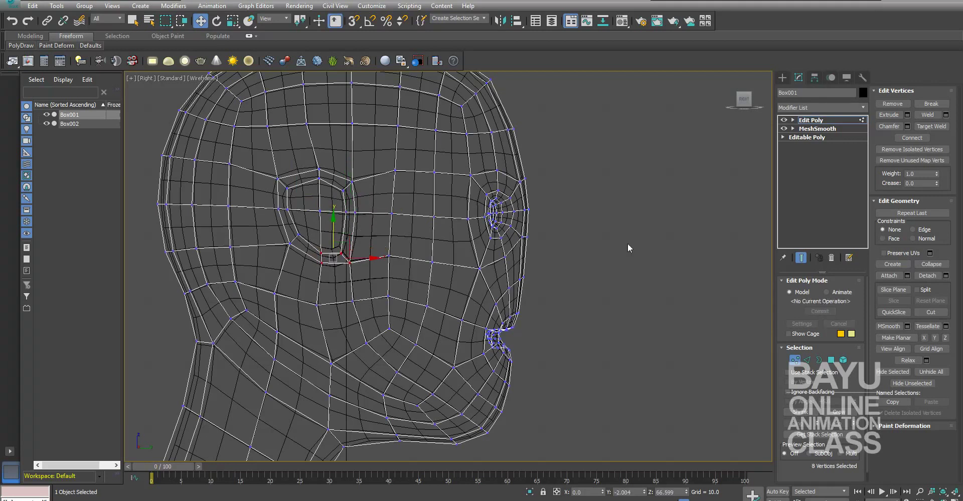
left_click_drag(309, 267, 307, 261)
left_click_drag(312, 226, 310, 228)
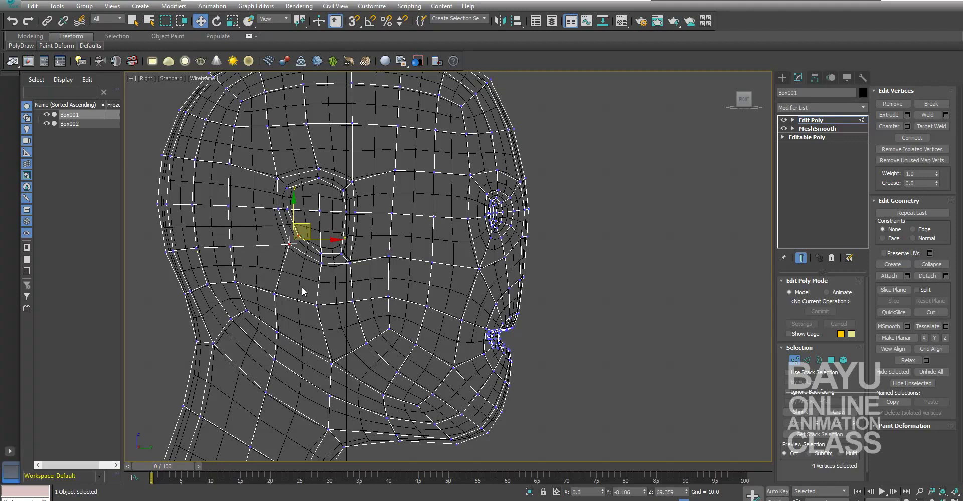
left_click(336, 223, "ctrl")
left_click_drag(351, 187, 352, 187)
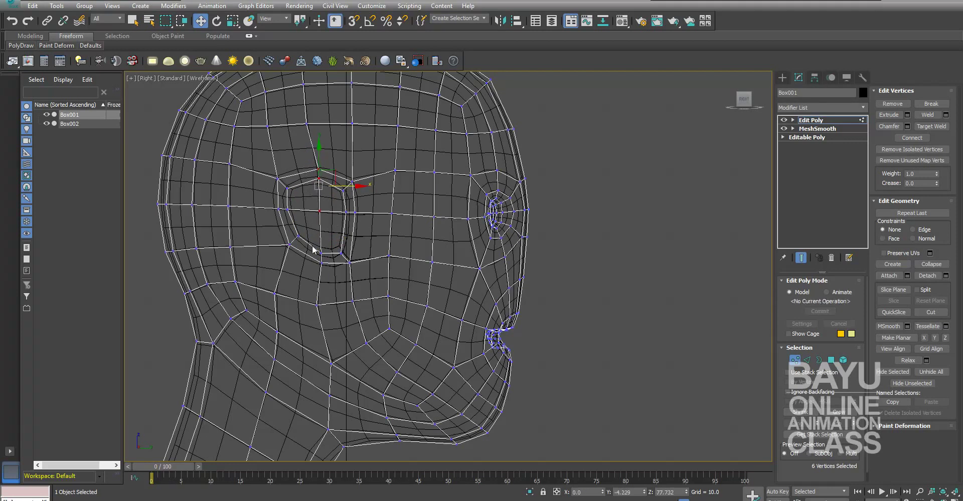
left_click_drag(328, 274, 345, 224)
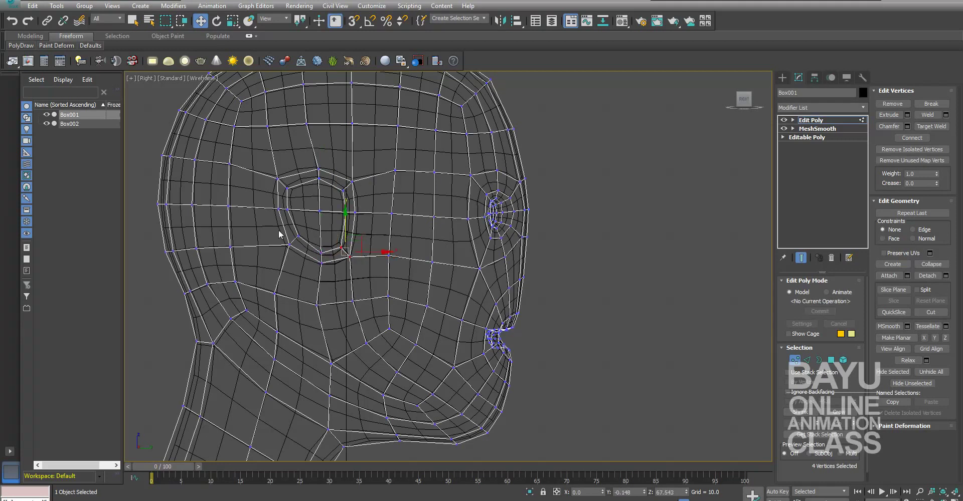
left_click_drag(333, 279, 308, 229, "ctrl")
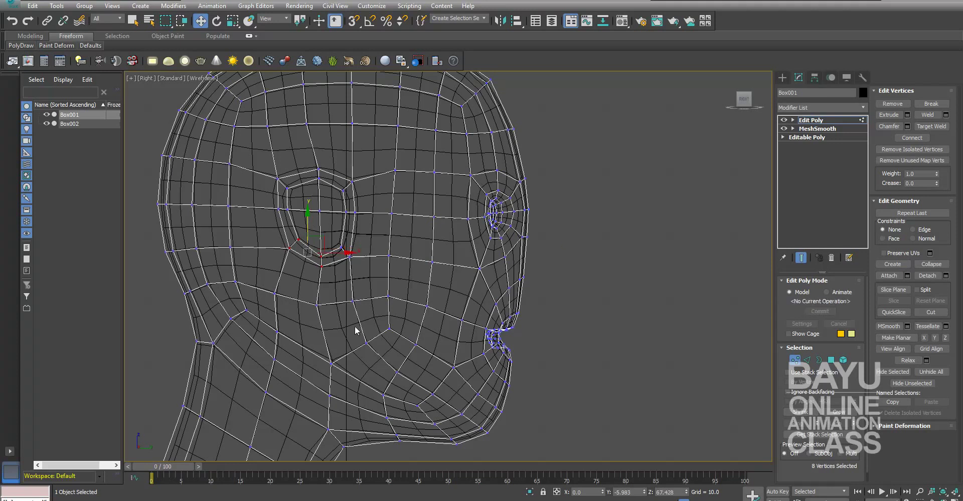
Step: Scale the eye-loop vertices inward to about 93%, adjust a forehead vertex, and restore four viewports
left_click_drag(369, 278, 369, 277)
key("r")
left_click_drag(329, 201, 330, 208)
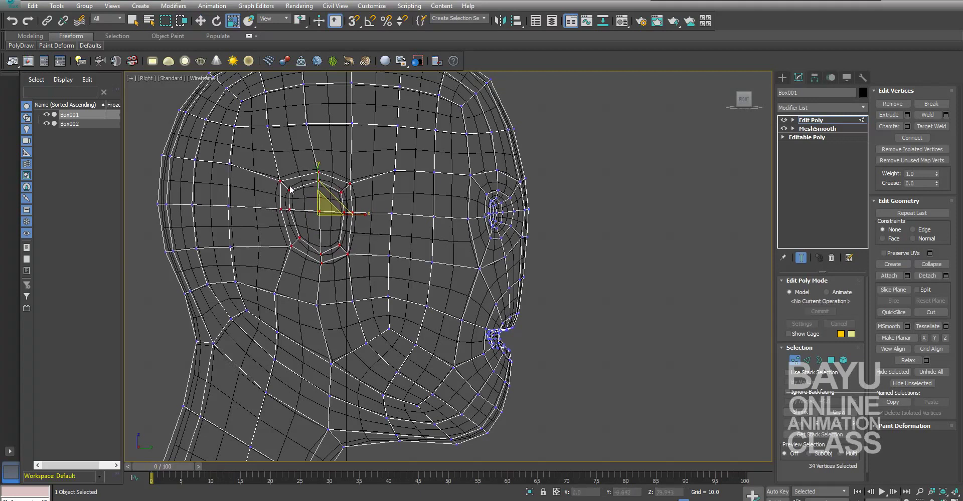
mouse_move(417, 187)
left_mouse_down()
mouse_move(391, 166)
mouse_move(402, 160)
left_mouse_up()
key("w")
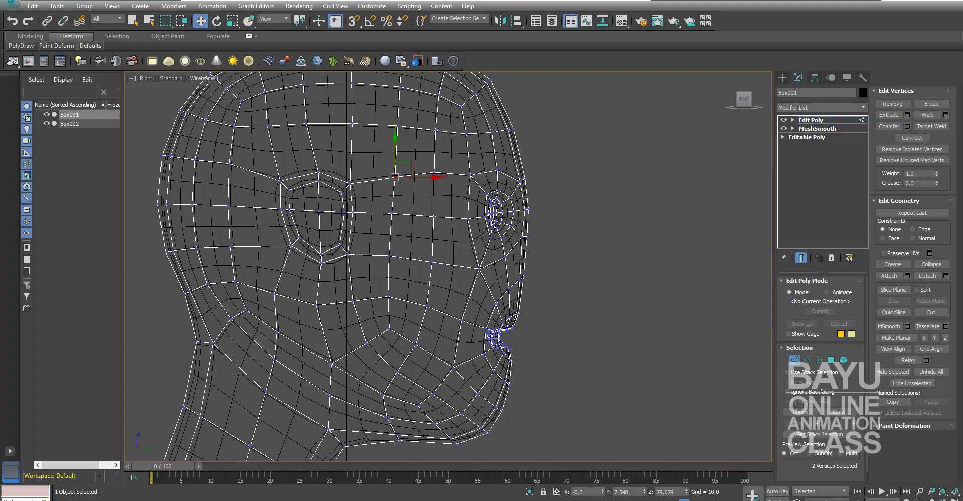
key("alt+w")
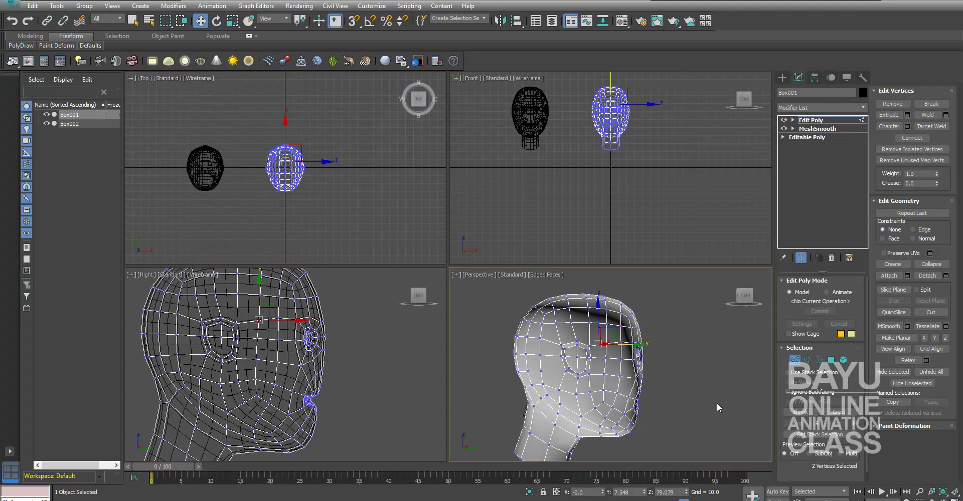
Step: Maximize the Perspective view and orbit and zoom to compare both heads
middle_click_drag(660, 365, 602, 366, "alt")
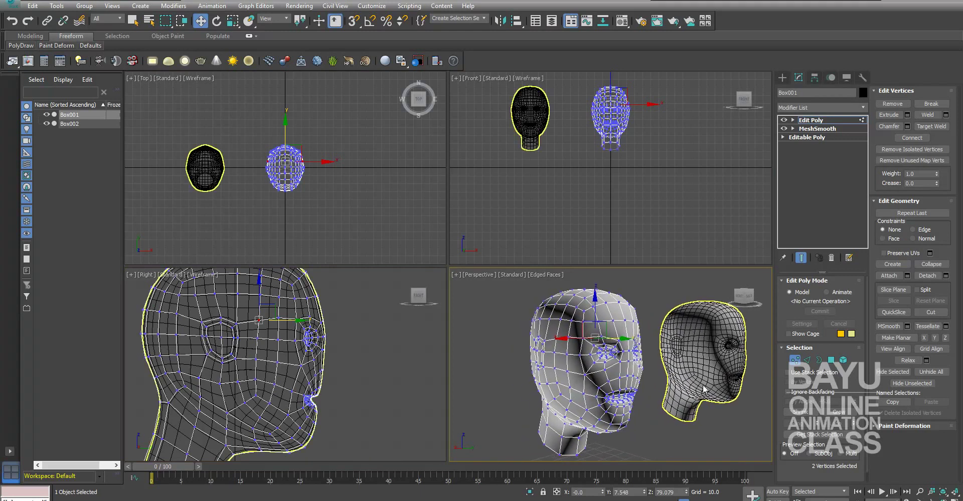
left_click(955, 496)
mouse_move(531, 326)
middle_mouse_down("alt")
mouse_move(645, 351)
mouse_move(628, 331)
mouse_move(491, 345)
middle_mouse_up("alt")
scroll(491, 345, "up", 3)
scroll(570, 279, "down", 3)
middle_click_drag(570, 279, 468, 260, "alt")
scroll(447, 262, "up", 5)
scroll(447, 263, "down", 3)
middle_click_drag(589, 278, 667, 355, "alt")
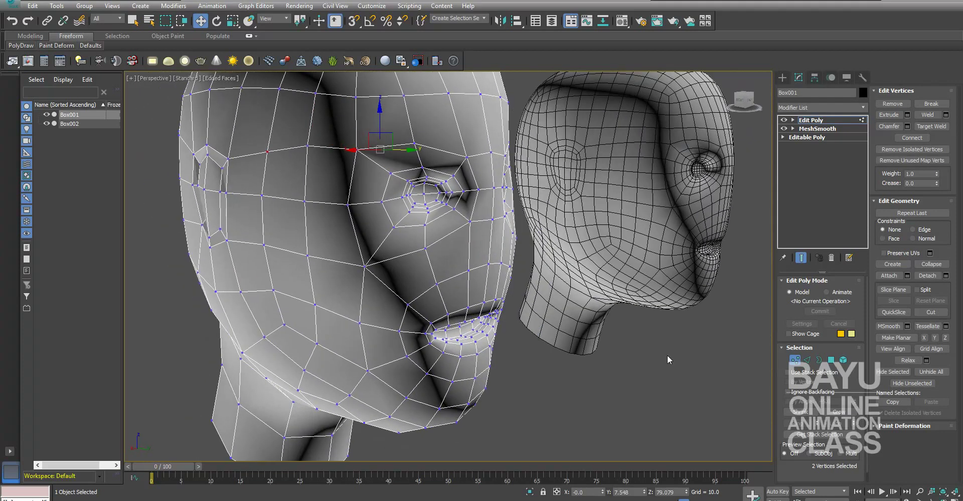
Step: In Polygon mode, clear the selection and pick the first seven ear-outline polygons
left_click(832, 361)
middle_click_drag(425, 355, 501, 364, "alt")
left_click(641, 294)
left_click(320, 176)
left_click(306, 149, "ctrl")
left_click(271, 149, "ctrl")
left_click(257, 170, "ctrl")
left_click(264, 203, "ctrl")
left_click(278, 228, "ctrl")
left_click(303, 236, "ctrl")
Step: Add the arch, lower leg and cheek polygons to complete the 14-polygon C-shaped ear ring
mouse_move(566, 275)
middle_mouse_down("alt")
mouse_move(481, 282)
mouse_move(525, 207)
middle_mouse_up("alt")
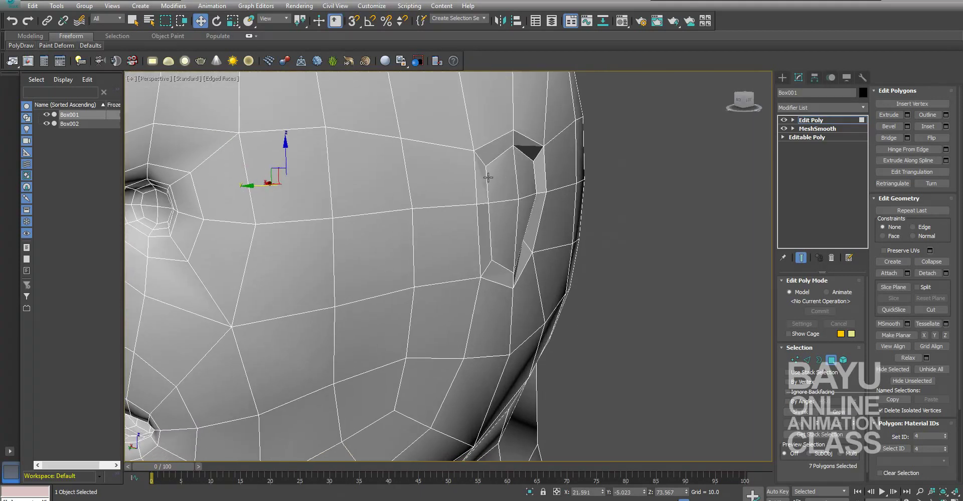
left_click(485, 179, "ctrl")
left_click(494, 152, "ctrl")
left_click(525, 148, "ctrl")
left_click(538, 172, "ctrl")
left_click(528, 239, "ctrl")
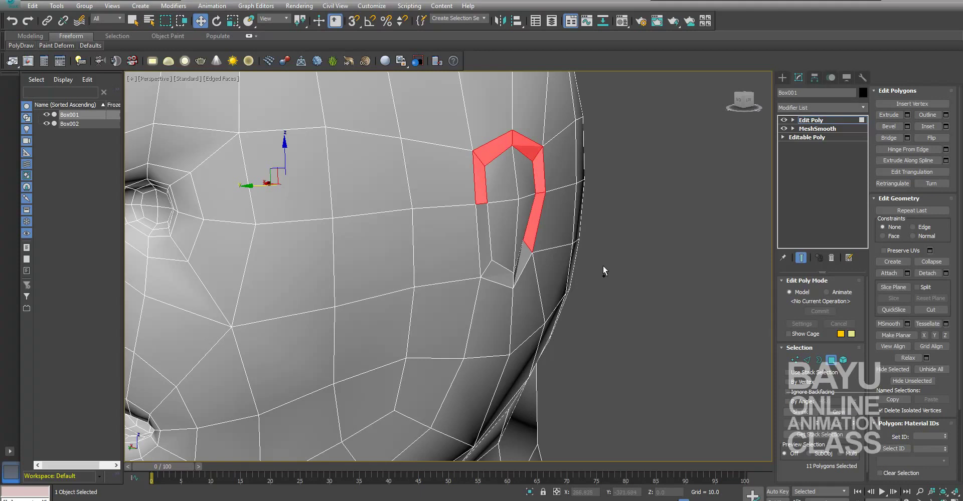
left_click_drag(529, 250, 529, 253)
left_click(526, 257, "ctrl")
left_click(499, 278, "ctrl")
mouse_move(346, 294)
middle_mouse_down("alt")
mouse_move(488, 300)
mouse_move(593, 275)
middle_mouse_up("alt")
scroll(487, 300, "down", 4)
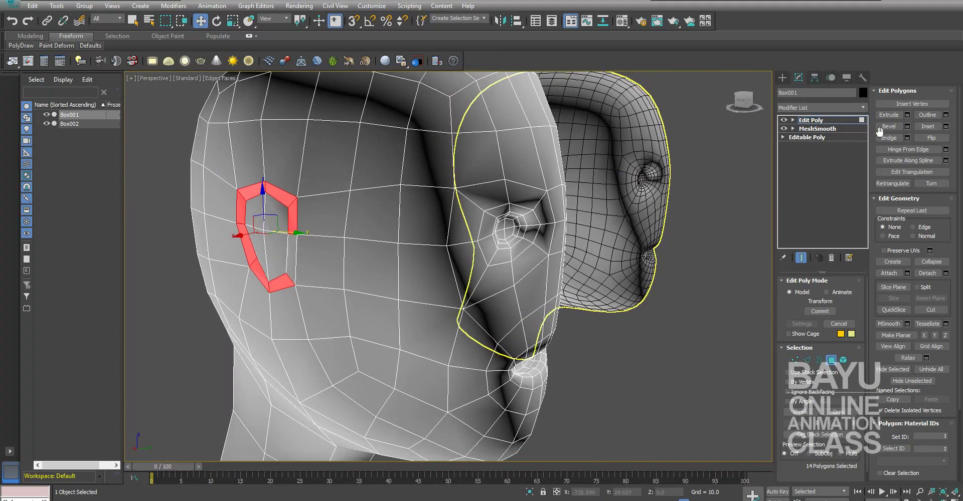
Step: Stretch the selected ear polygons outward along X
left_click(908, 115)
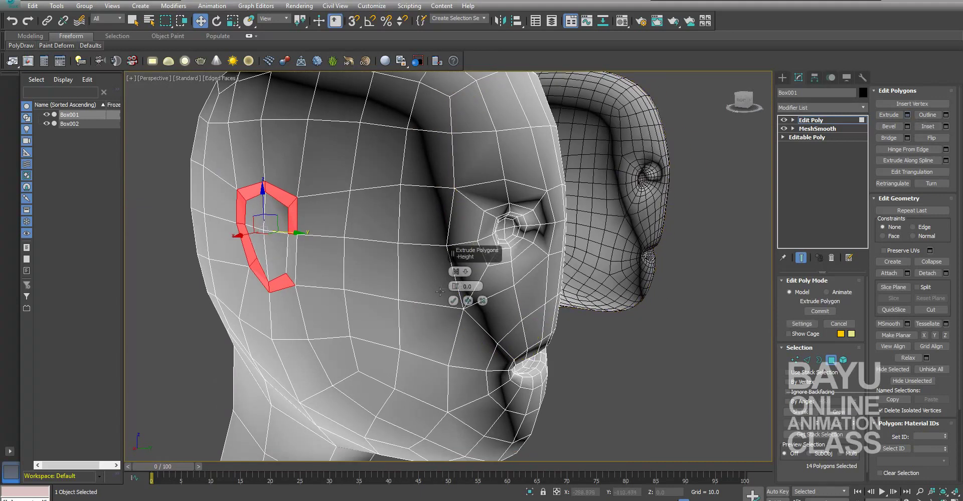
left_click(451, 300)
middle_click_drag(452, 300, 357, 319, "alt")
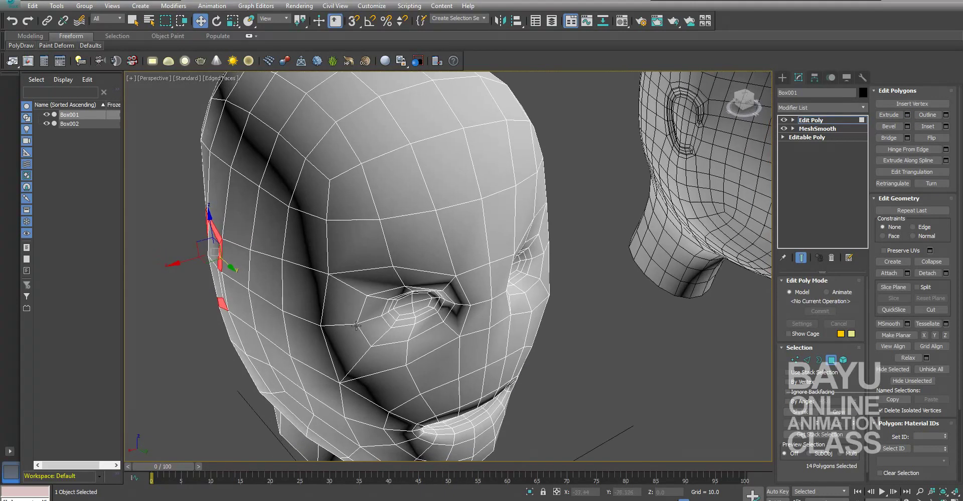
key("r")
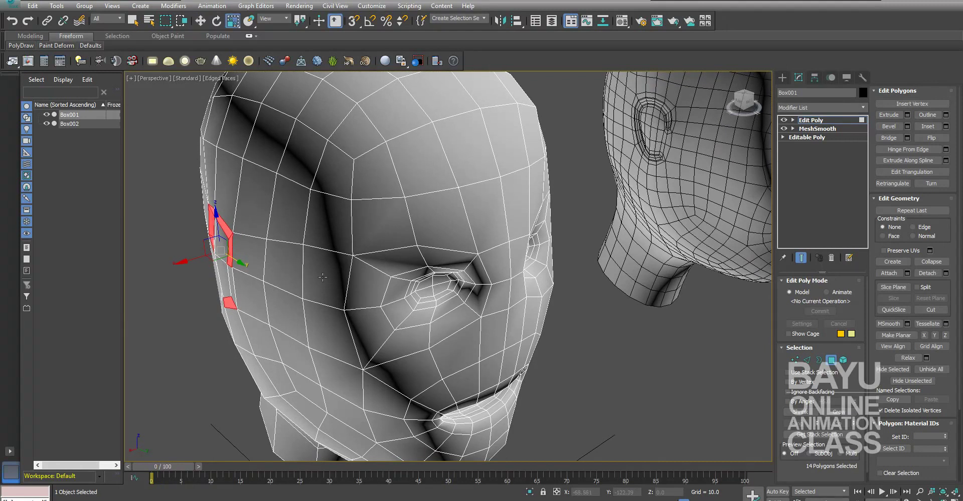
left_click_drag(351, 213, 313, 226)
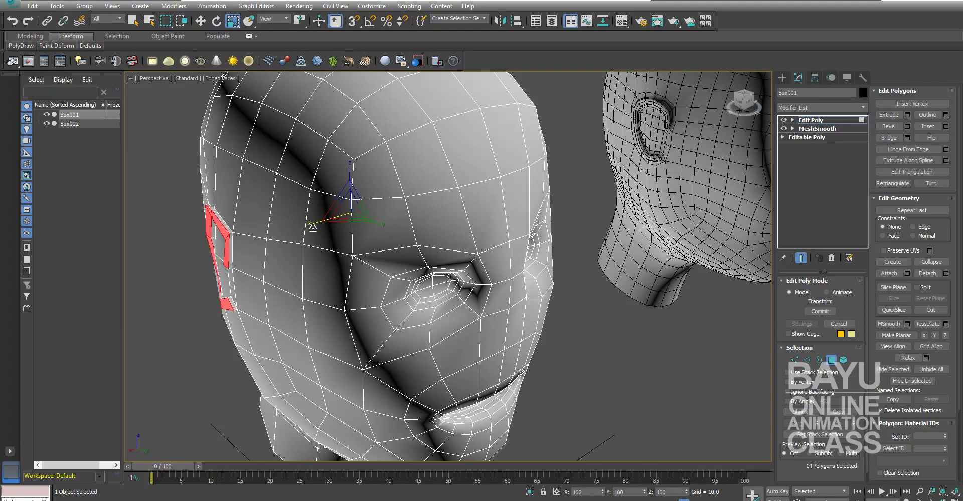
key("q")
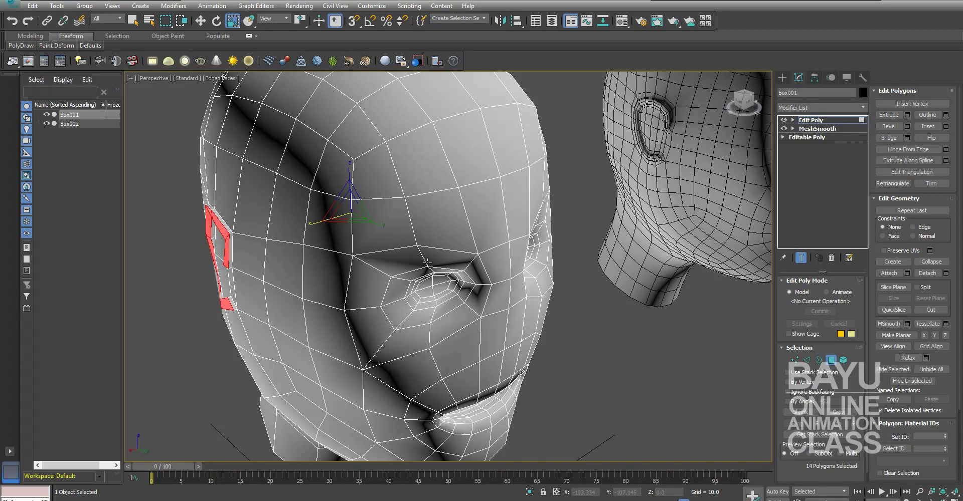
mouse_move(326, 246)
middle_mouse_down("alt")
mouse_move(337, 245)
mouse_move(270, 255)
middle_mouse_up("alt")
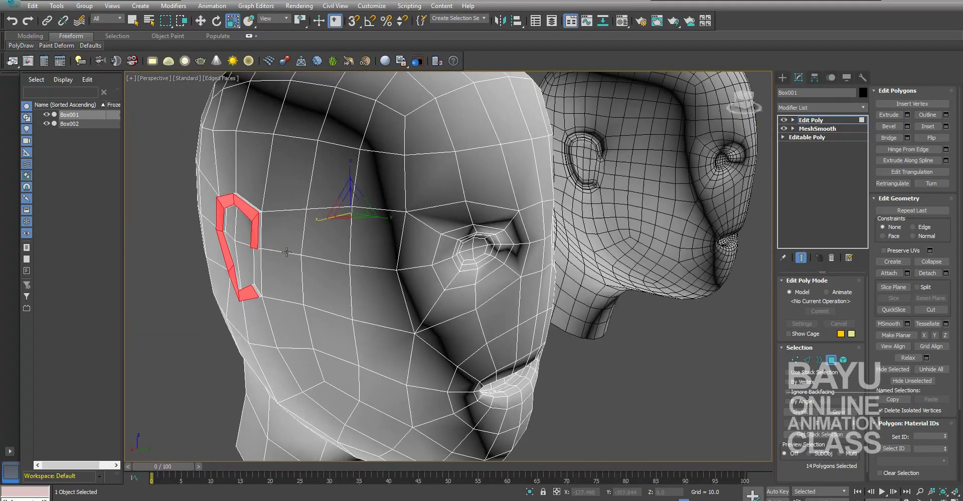
Step: Extrude the C-shaped ear ring outward and rescale it to about 106%
left_click(907, 116)
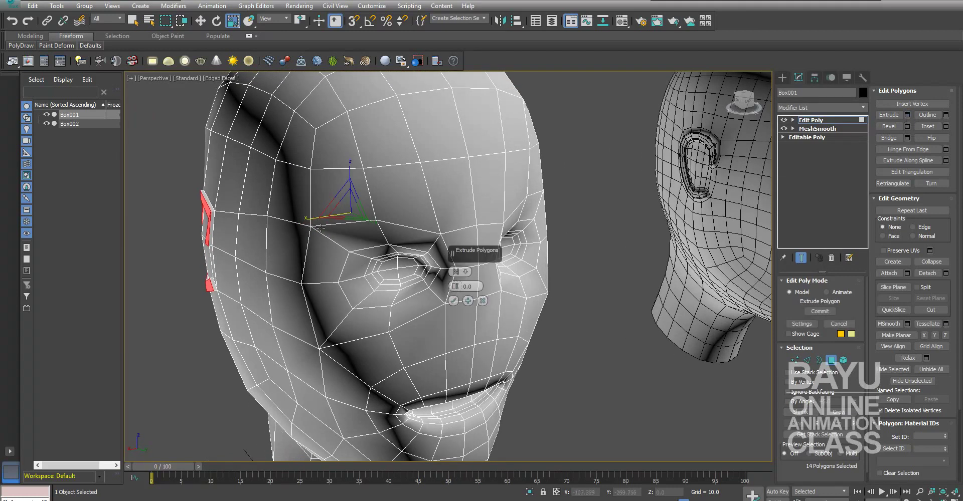
left_click(453, 301)
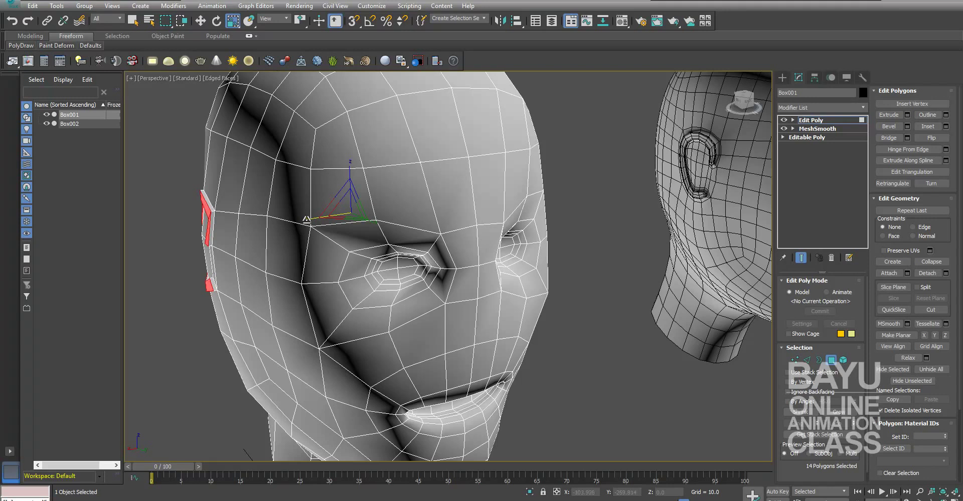
left_click_drag(306, 220, 303, 219)
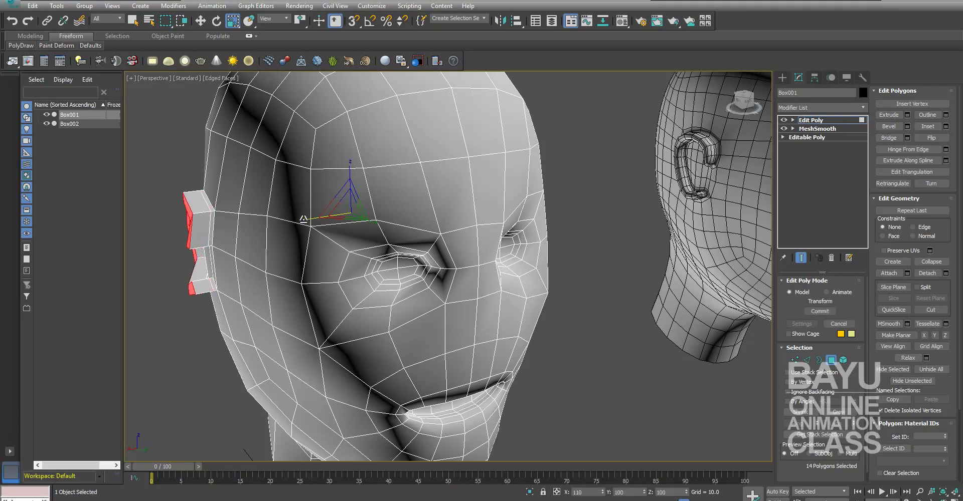
left_click_drag(303, 220, 304, 220)
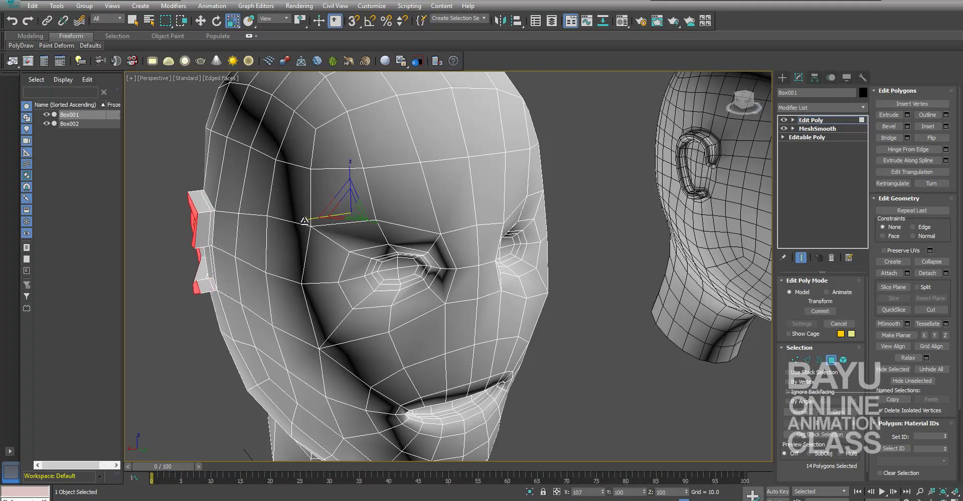
left_click_drag(304, 221, 306, 221)
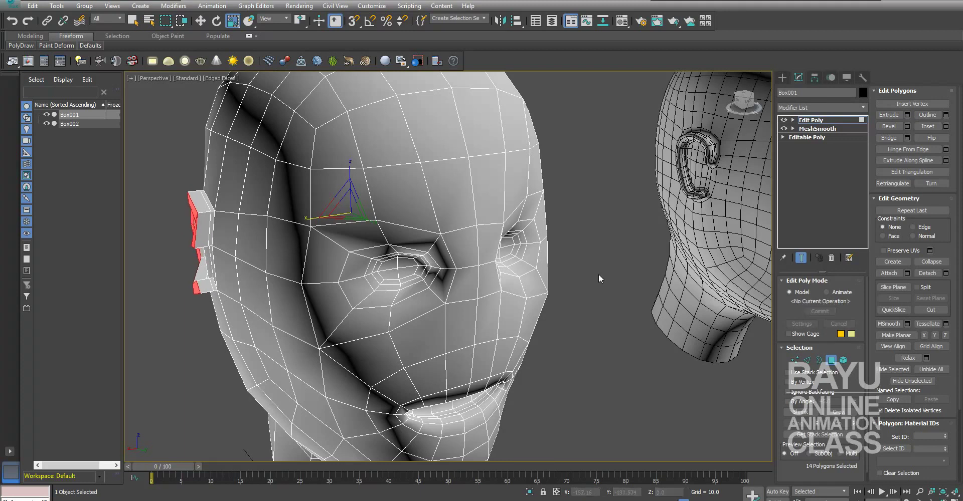
middle_click_drag(531, 291, 401, 300, "alt")
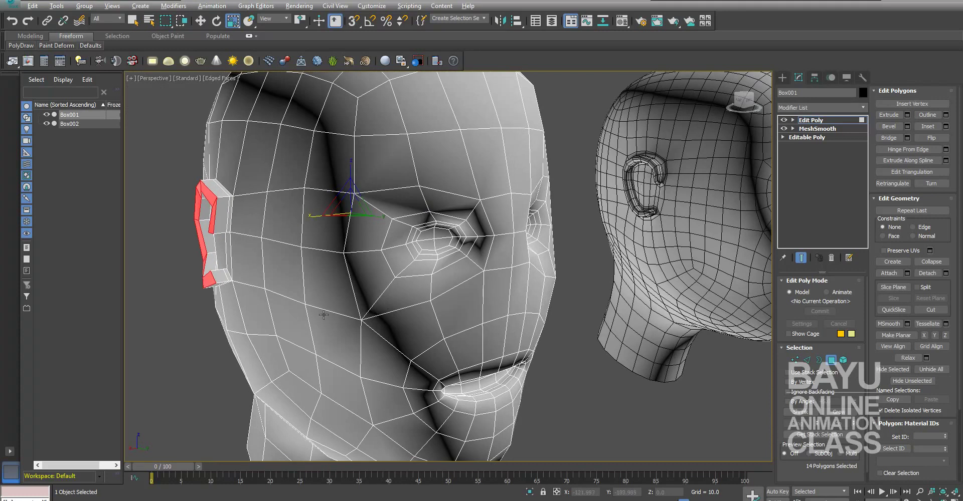
middle_click_drag(323, 315, 386, 305, "alt")
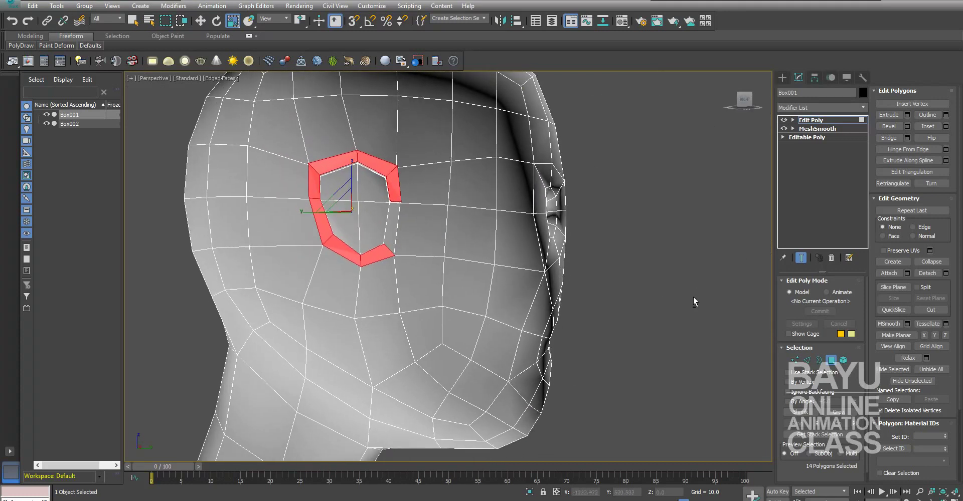
middle_click_drag(693, 301, 694, 290, "alt")
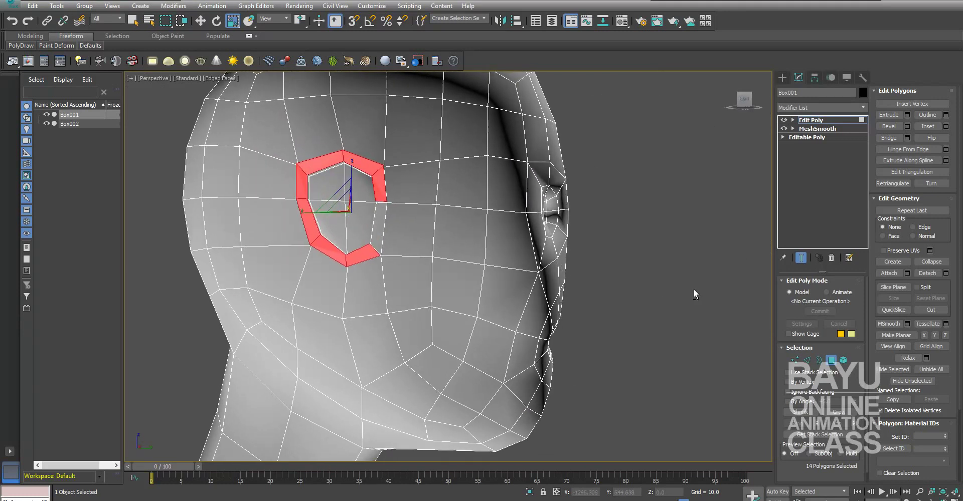
Step: Select the eight inner faces of the ear ring
left_click(325, 187)
left_click(358, 183, "ctrl")
left_click(360, 221, "ctrl")
left_click(326, 228, "ctrl")
mouse_move(526, 278)
middle_mouse_down("alt")
mouse_move(428, 277)
mouse_move(458, 267)
middle_mouse_up("alt")
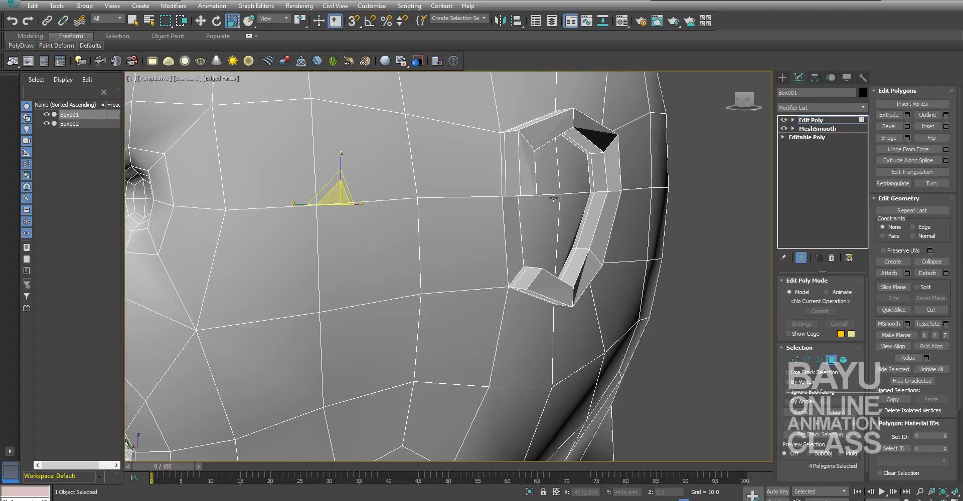
left_click(552, 181, "ctrl")
left_click(565, 173, "ctrl")
left_click(565, 209, "ctrl")
left_click(539, 231, "ctrl")
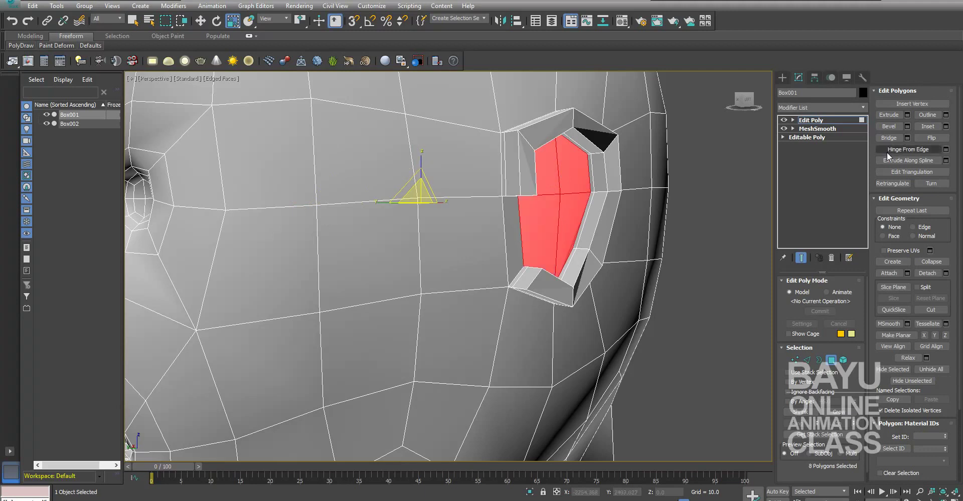
Step: Extrude the inner ear faces, shrink them, and shift them right and down
left_click(907, 115)
left_click(453, 301)
middle_click_drag(318, 297, 485, 304, "alt")
left_click_drag(440, 199, 426, 271)
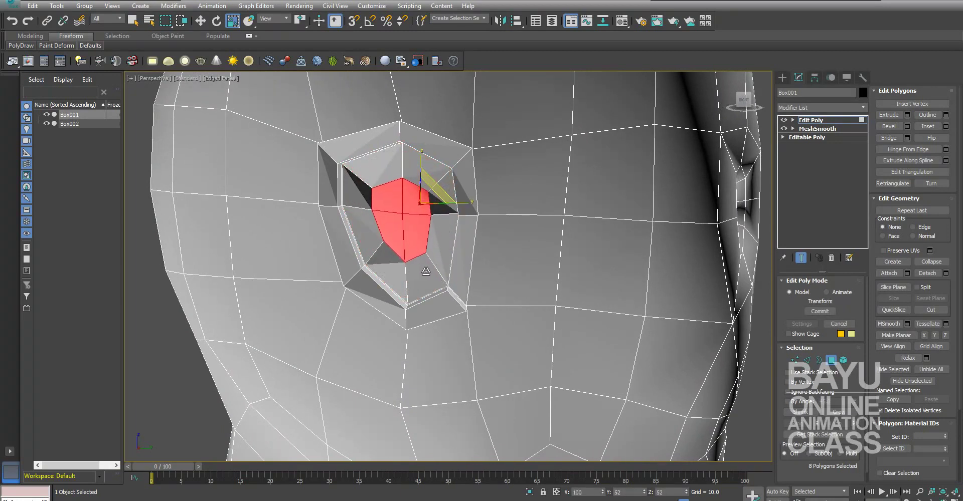
key("w")
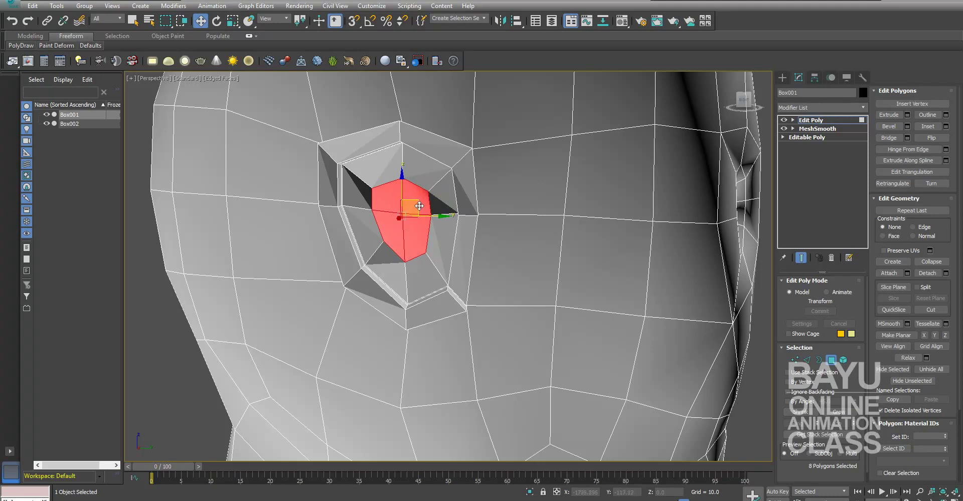
left_click_drag(418, 203, 437, 228)
Step: Squash the inner ear faces almost flat to form a recessed bowl
mouse_move(551, 312)
middle_mouse_down("alt")
mouse_move(509, 324)
mouse_move(526, 333)
middle_mouse_up("alt")
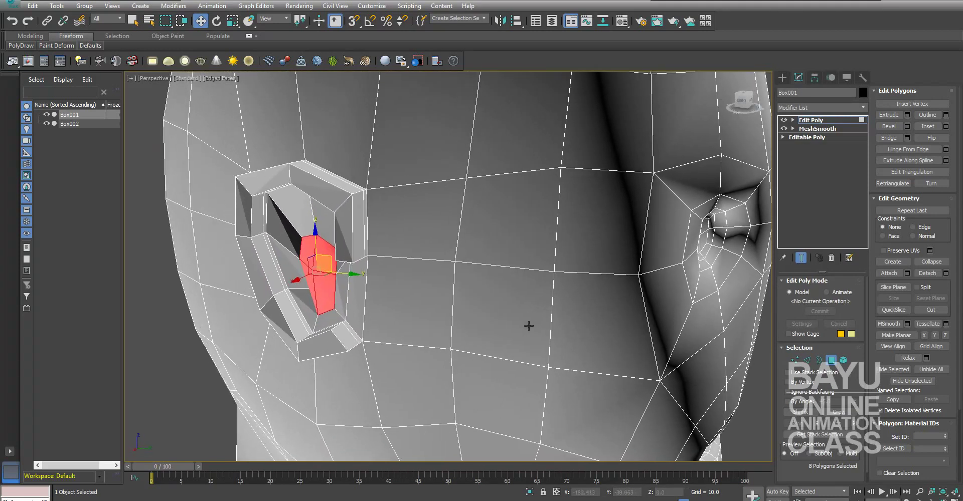
key("r")
middle_click_drag(459, 277, 418, 249, "alt")
left_click_drag(423, 217, 412, 231)
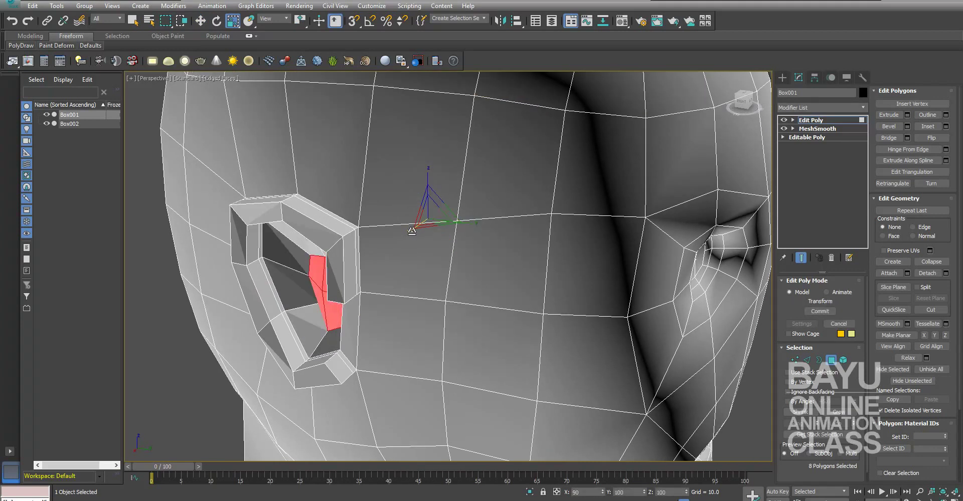
mouse_move(497, 324)
middle_mouse_down("alt")
mouse_move(515, 335)
mouse_move(453, 345)
middle_mouse_up("alt")
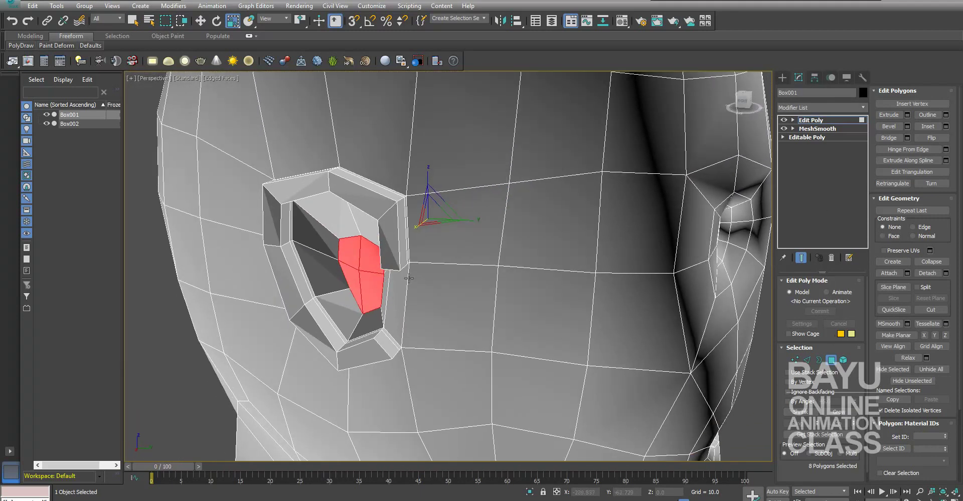
Step: Pick the ear's two top rim polygons and frame the whole head from the front
middle_click_drag(354, 220, 386, 253, "alt")
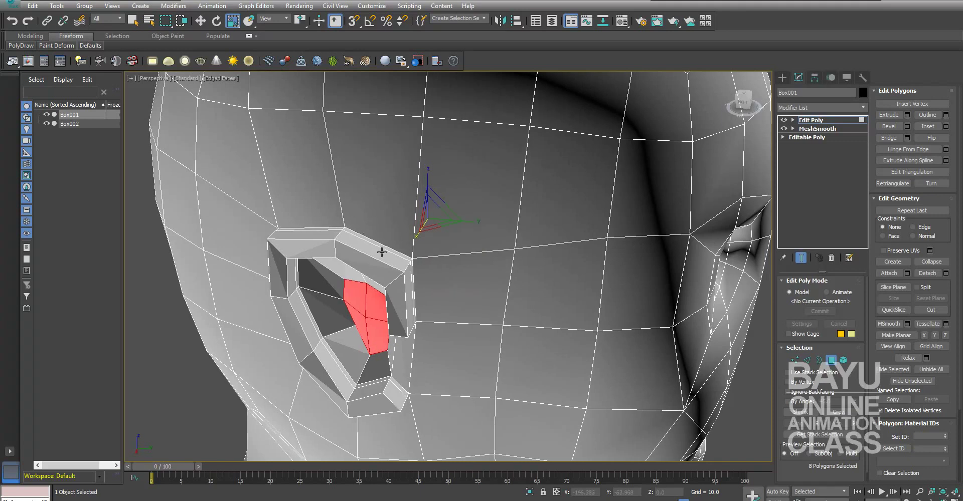
left_click(372, 253)
left_click(327, 234, "ctrl")
mouse_move(447, 267)
middle_mouse_down("alt")
mouse_move(554, 286)
mouse_move(541, 287)
middle_mouse_up("alt")
middle_click_drag(652, 310, 359, 243, "alt")
scroll(609, 280, "down", 2)
mouse_move(608, 280)
middle_mouse_down("alt")
mouse_move(640, 331)
mouse_move(610, 335)
middle_mouse_up("alt")
scroll(640, 331, "up", 2)
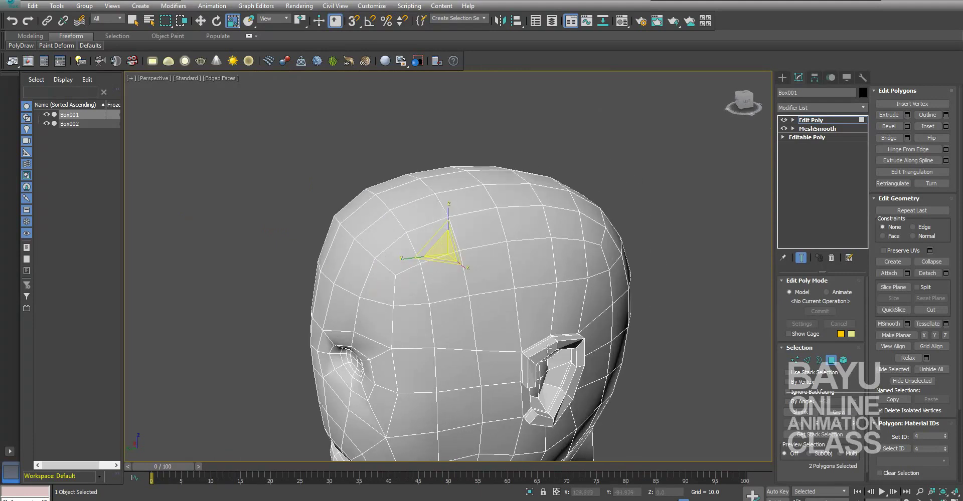
Step: Raise the top ear-rim polygons slightly along Z
left_click(547, 345, "ctrl")
left_click(566, 340, "ctrl")
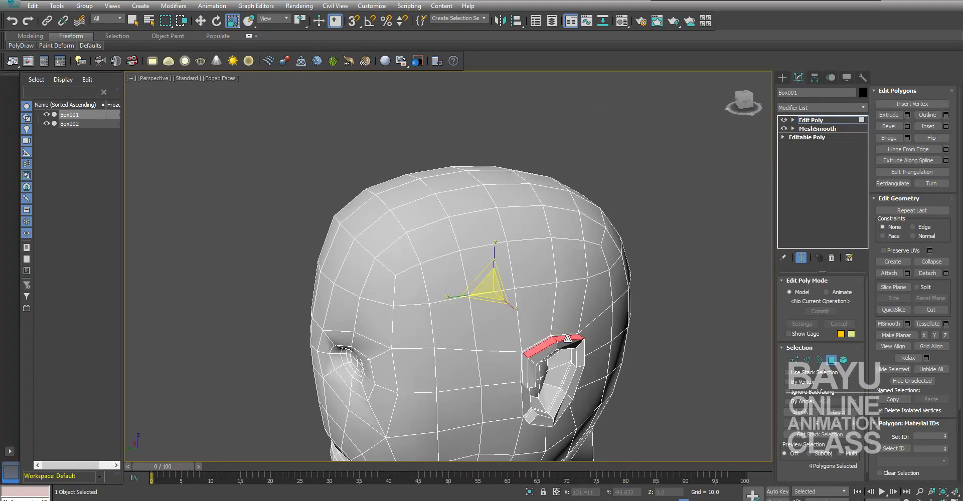
key("w")
left_click_drag(448, 218, 448, 213)
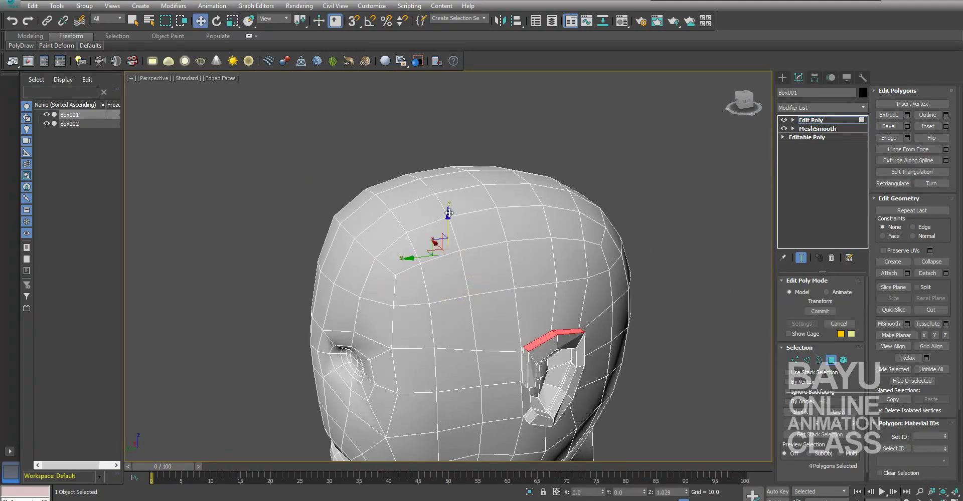
mouse_move(531, 359)
middle_mouse_down("alt")
mouse_move(812, 345)
mouse_move(793, 351)
middle_mouse_up("alt")
Step: Nudge the ear-piece polygons on both sides along X
left_click(619, 308)
left_click(371, 305, "ctrl")
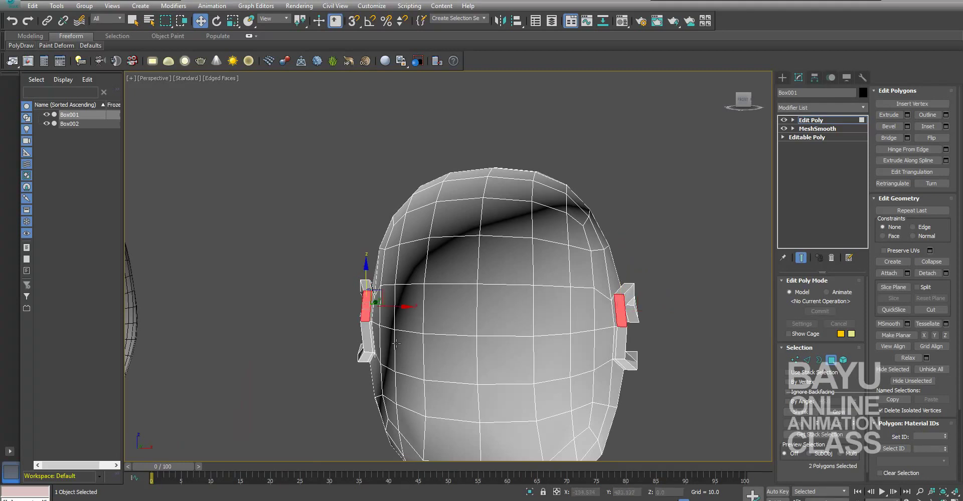
middle_click_drag(444, 373, 537, 366, "alt")
left_click_drag(403, 307, 410, 307)
middle_click_drag(456, 337, 423, 347, "alt")
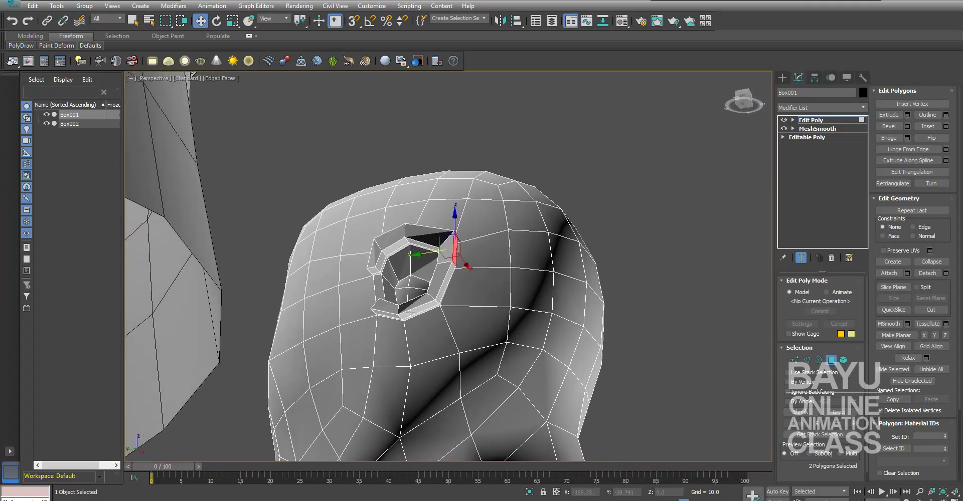
Step: Select four lower ear-rim polygons and pull them down along Z
left_click(410, 312)
middle_click_drag(409, 313, 406, 321, "alt")
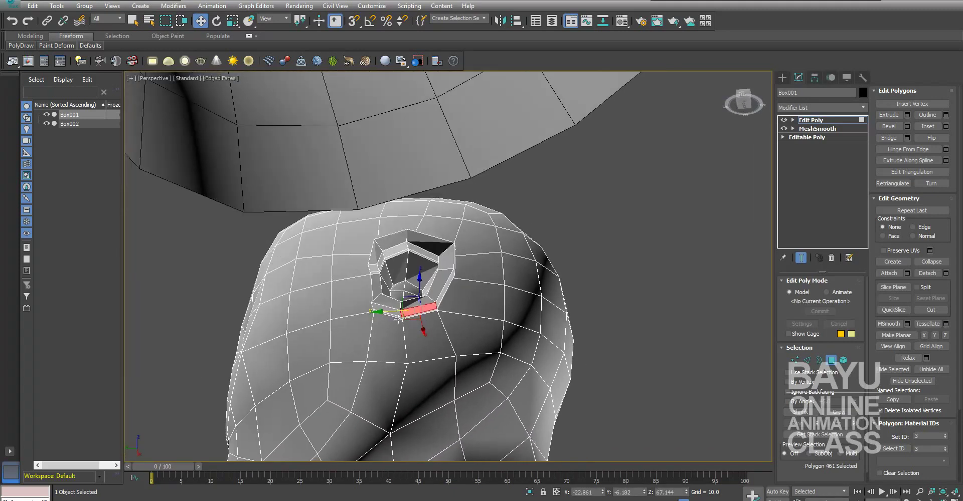
left_click(396, 312, "ctrl")
key("z")
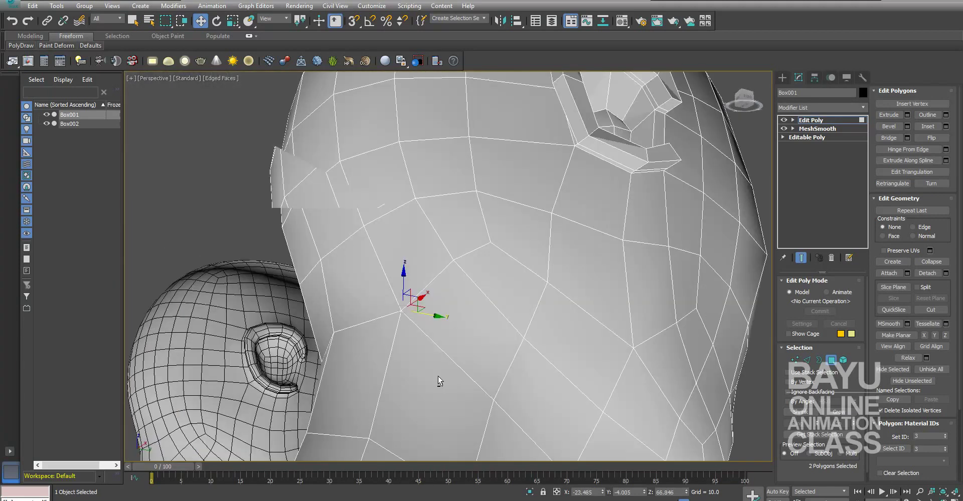
key("shift+z")
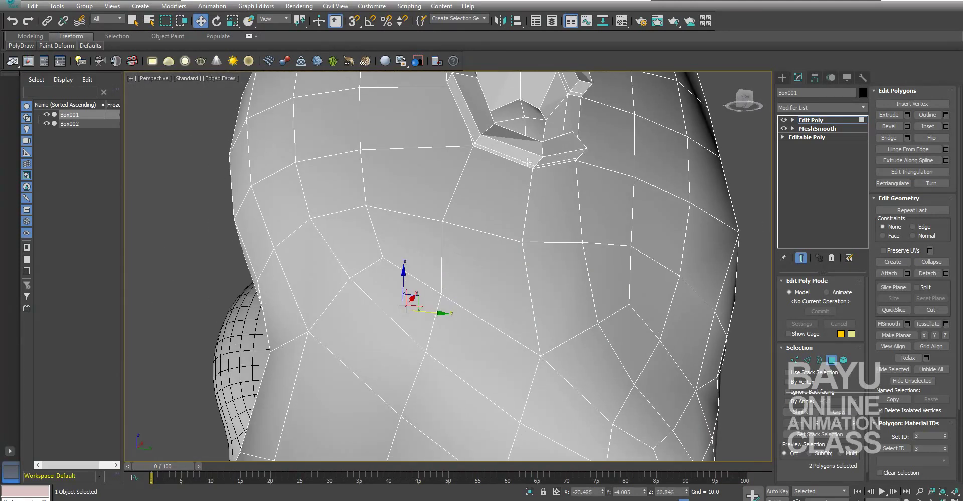
left_click(528, 159, "ctrl")
left_click(562, 157, "ctrl")
middle_click_drag(609, 177, 537, 203, "alt")
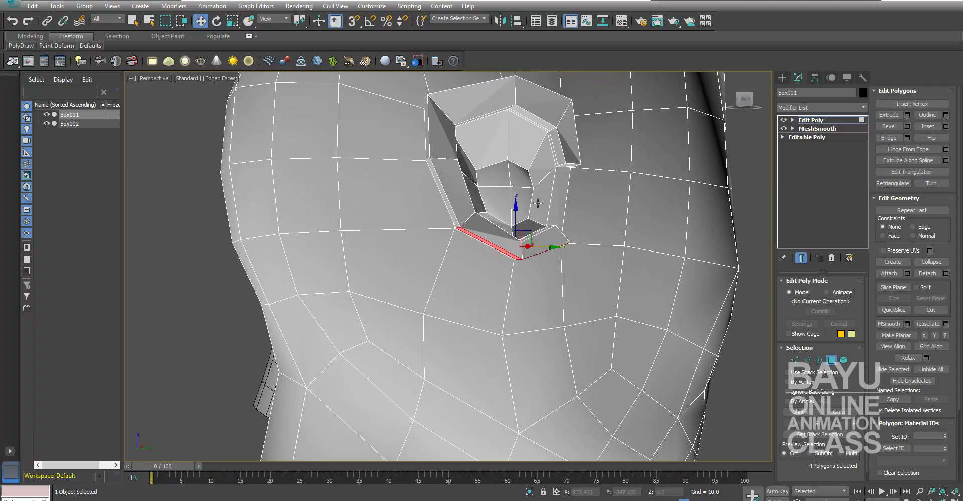
left_click_drag(516, 207, 516, 223)
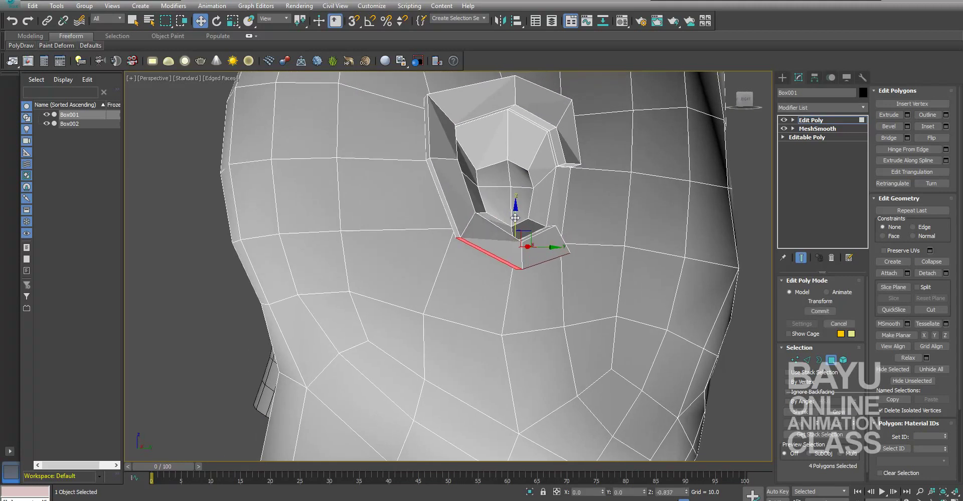
middle_click_drag(622, 300, 610, 318, "alt")
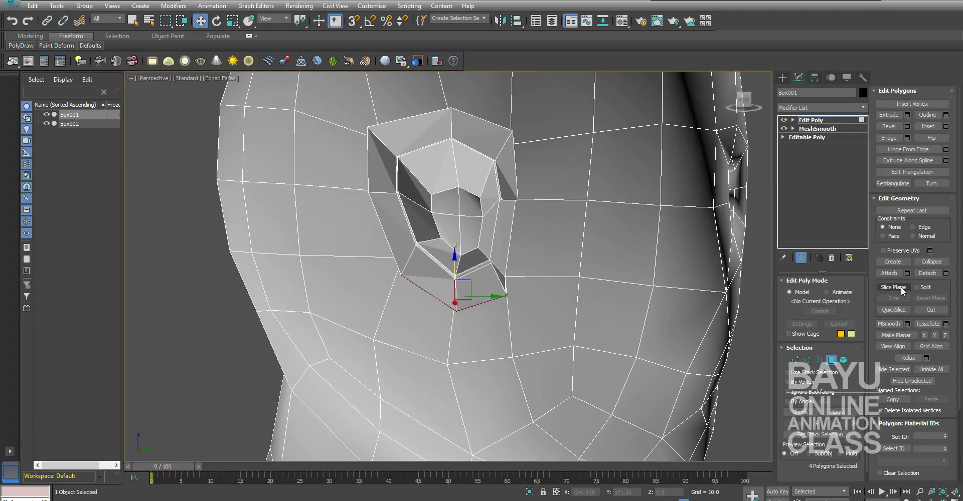
Step: Switch to Vertex level and restore the four-viewport layout
left_click(807, 361)
middle_click_drag(520, 316, 396, 327, "alt")
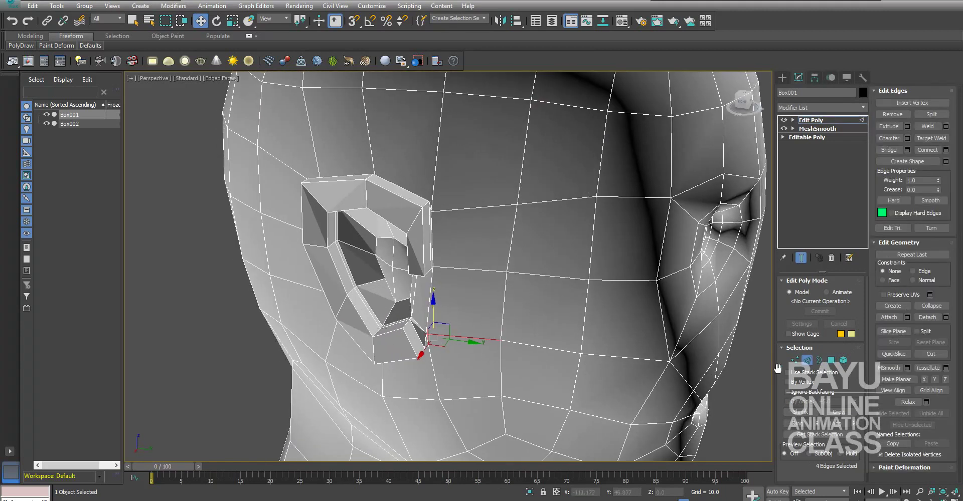
left_click(794, 361)
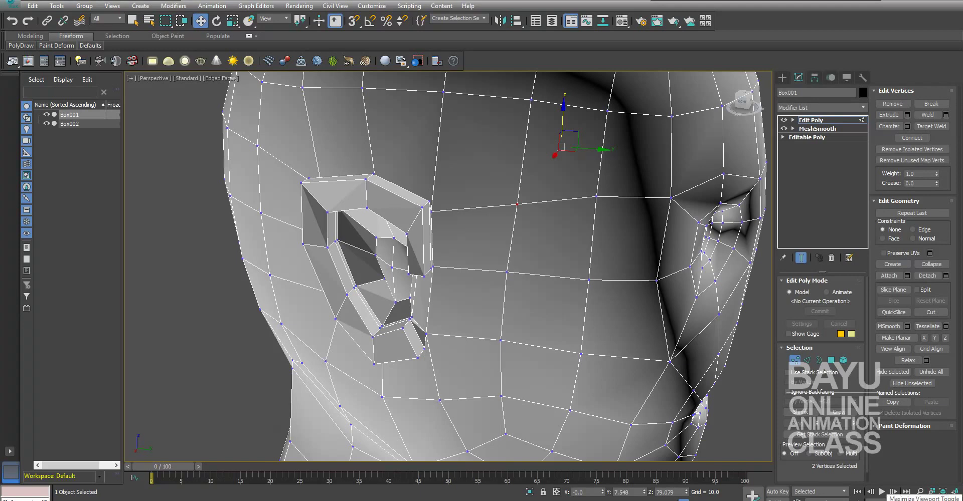
key("alt+w")
Step: Zoom the Right viewport in on the ear and make it active
middle_click_drag(369, 373, 419, 370)
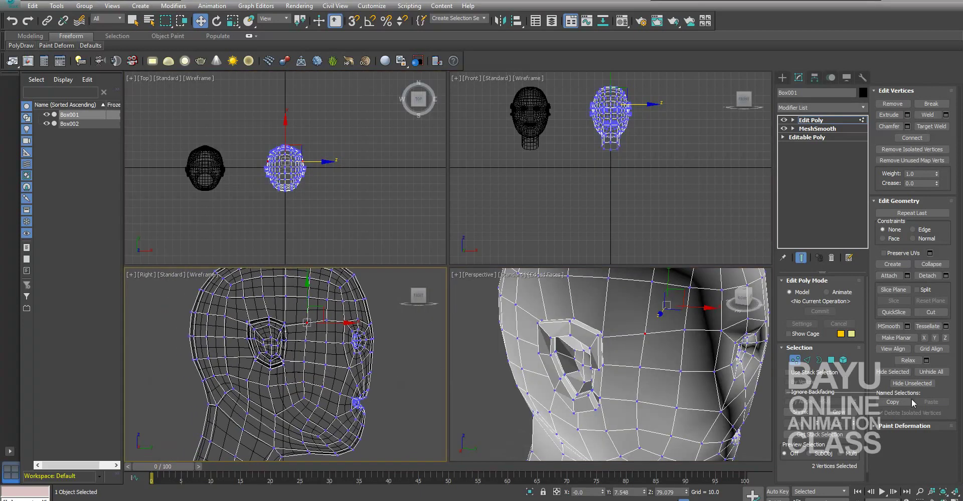
scroll(254, 363, "up", 3)
middle_click_drag(254, 363, 314, 378)
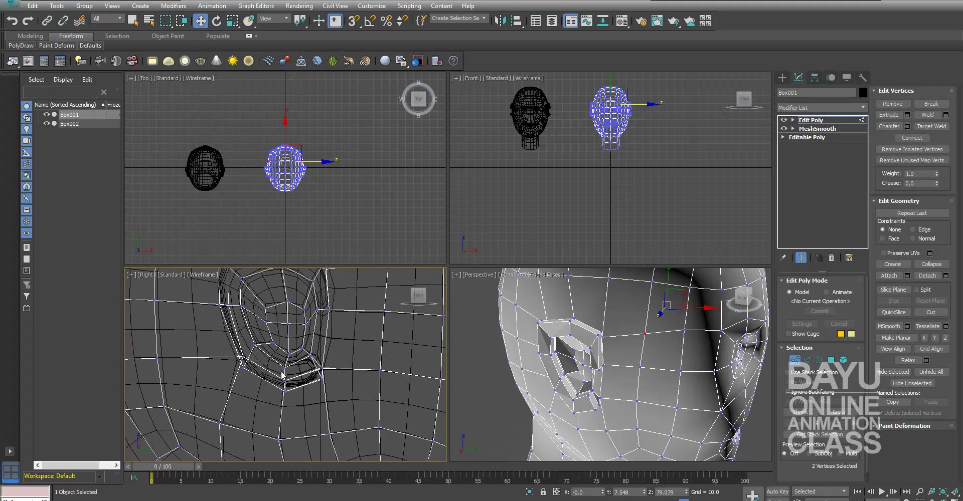
middle_click_drag(537, 394, 614, 396, "alt")
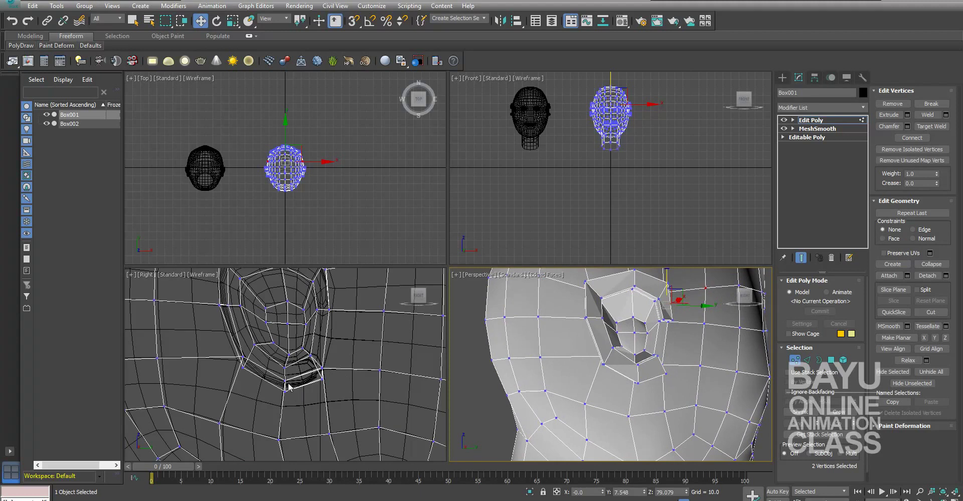
middle_click(275, 370)
Step: Select vertices along the ear's inner edge and corners and nudge them sideways
left_click_drag(294, 379, 285, 333)
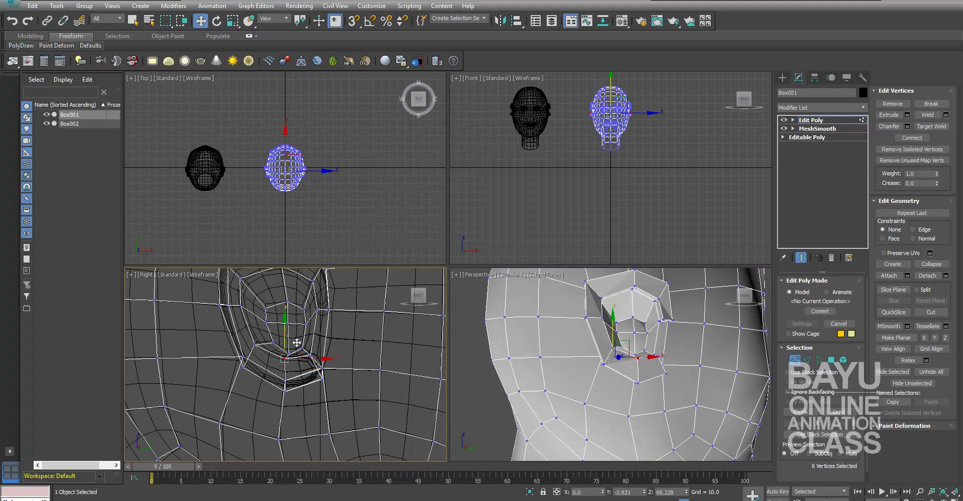
middle_click_drag(365, 355, 344, 387)
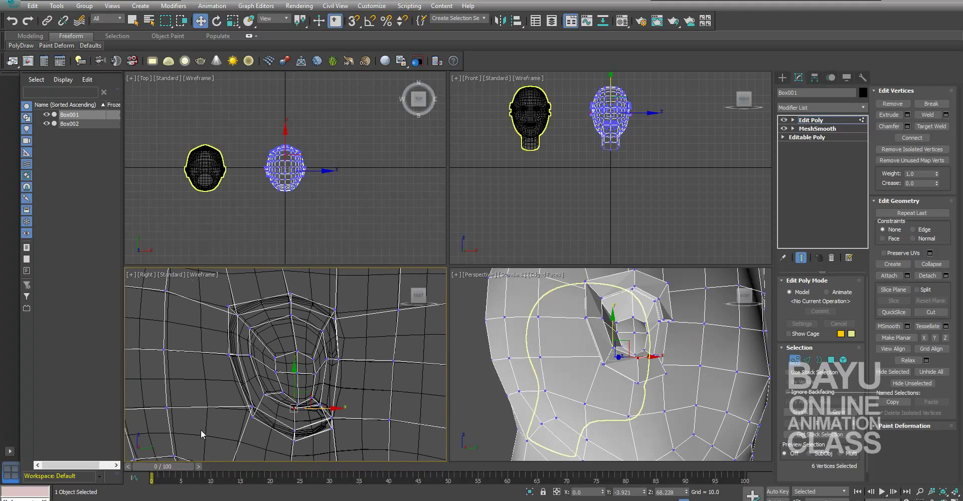
left_click(247, 325)
left_click_drag(260, 318, 283, 312)
left_click(251, 356)
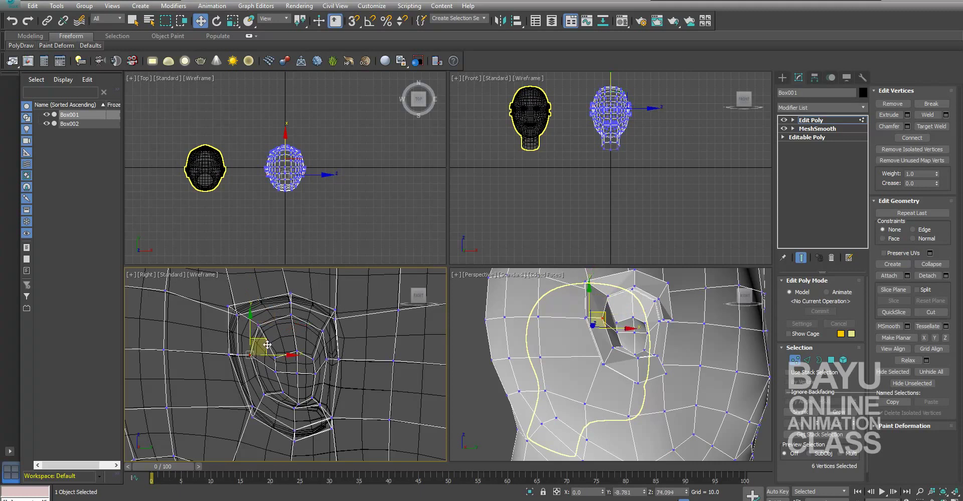
left_click_drag(267, 345, 272, 344)
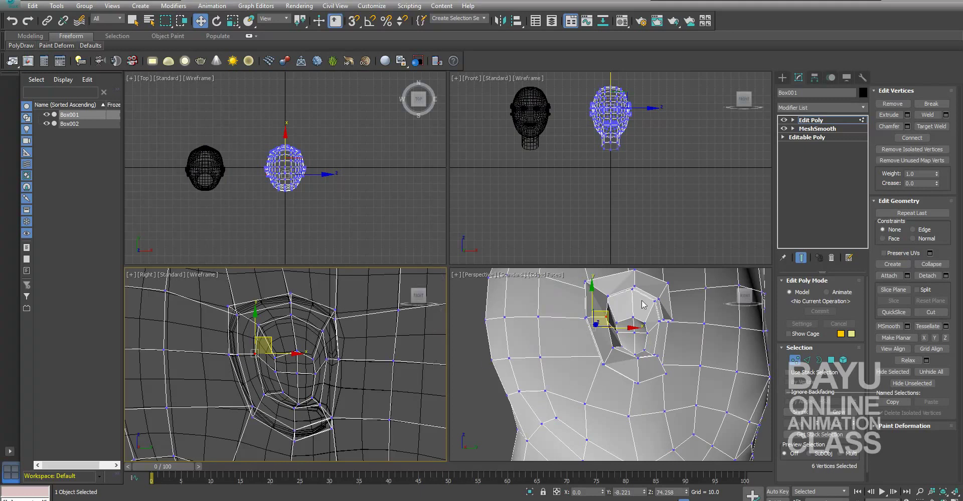
Step: Maximize the Perspective viewport with Alt+W and orbit to view the ear
middle_click_drag(633, 375, 620, 401, "alt")
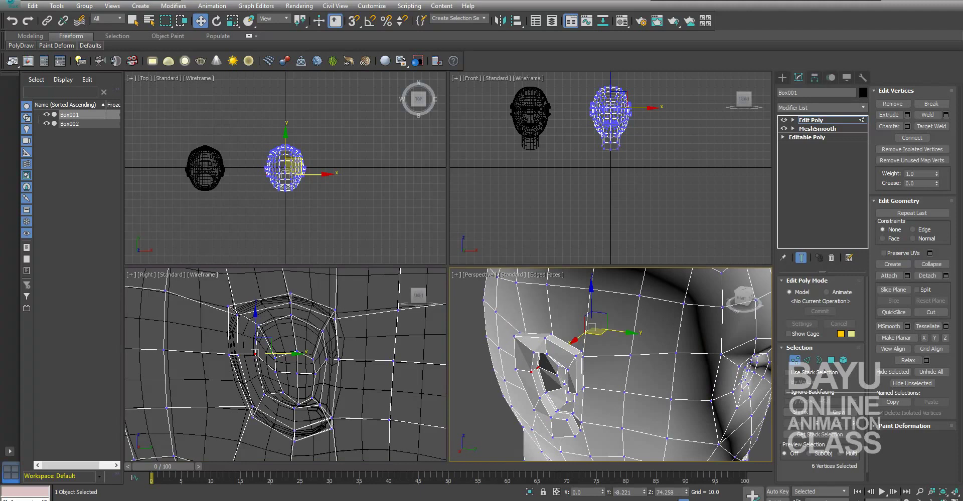
key("alt+w")
mouse_move(514, 330)
middle_mouse_down("alt")
mouse_move(431, 324)
mouse_move(448, 333)
mouse_move(577, 228)
middle_mouse_up("alt")
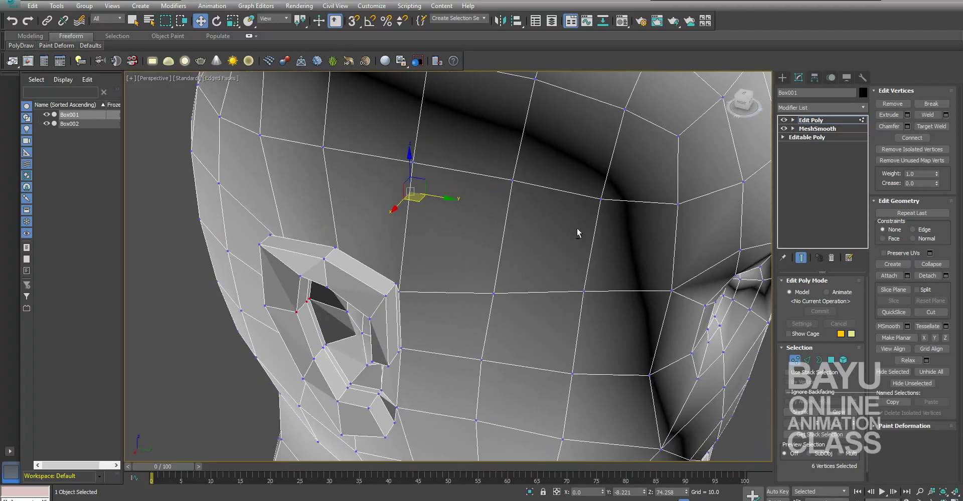
Step: Scale the top and side ear polygons to 111%
left_click(830, 361)
left_click(299, 265)
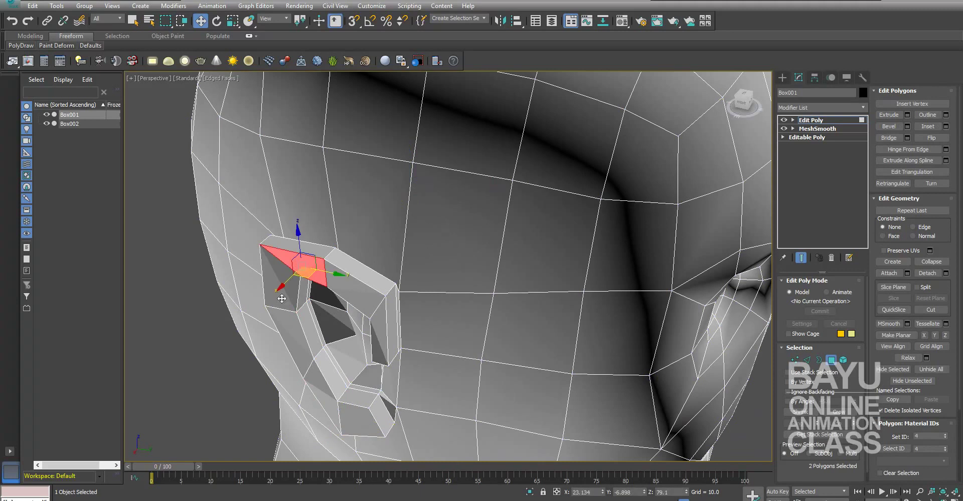
middle_click_drag(282, 299, 438, 308, "alt")
mouse_move(319, 353)
middle_mouse_down("alt")
mouse_move(499, 338)
mouse_move(382, 343)
middle_mouse_up("alt")
left_click(275, 340, "ctrl")
left_click(291, 353, "ctrl")
mouse_move(291, 354)
middle_mouse_down("alt")
mouse_move(534, 372)
mouse_move(440, 369)
mouse_move(477, 380)
middle_mouse_up("alt")
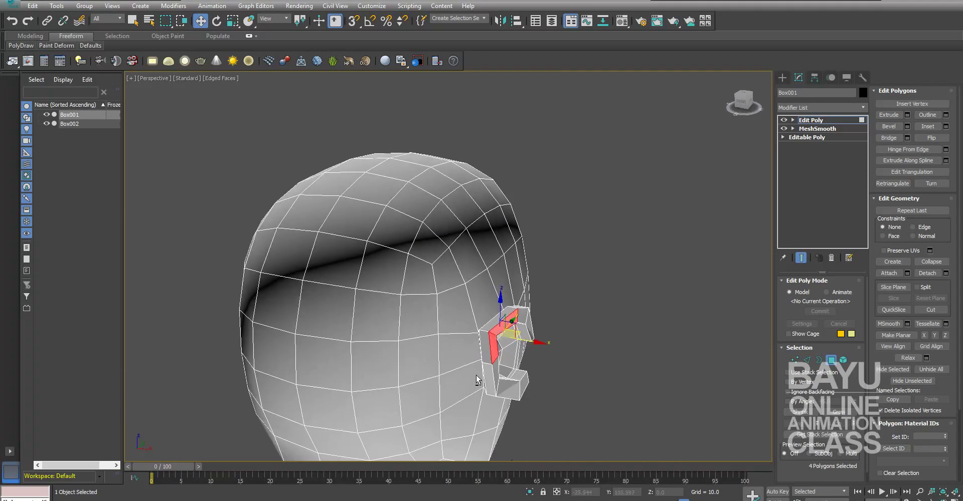
key("r")
left_click_drag(407, 319, 407, 325)
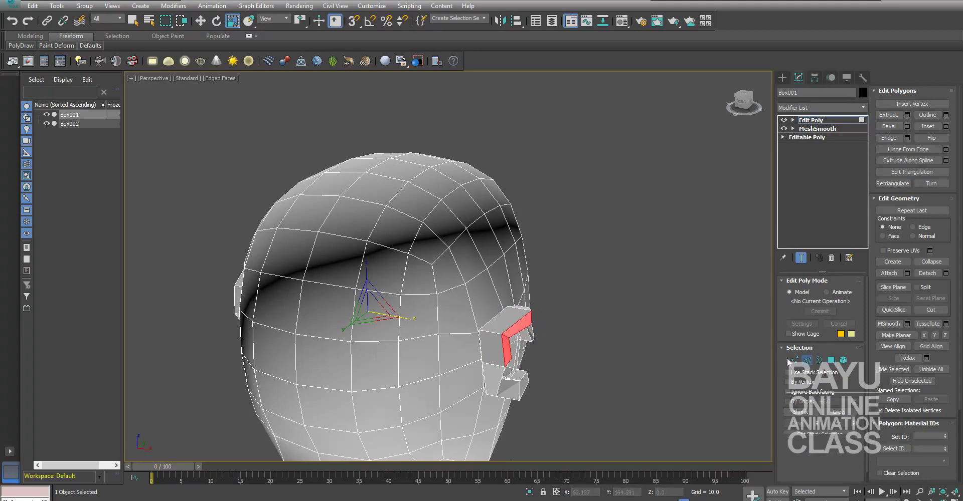
Step: Move two outer ear edges and check the result from the back and side
key("2")
middle_click_drag(607, 359, 466, 337, "alt")
left_click(467, 317)
left_click(226, 372, "ctrl")
mouse_move(309, 383)
middle_mouse_down("alt")
mouse_move(473, 400)
mouse_move(555, 366)
mouse_move(519, 387)
middle_mouse_up("alt")
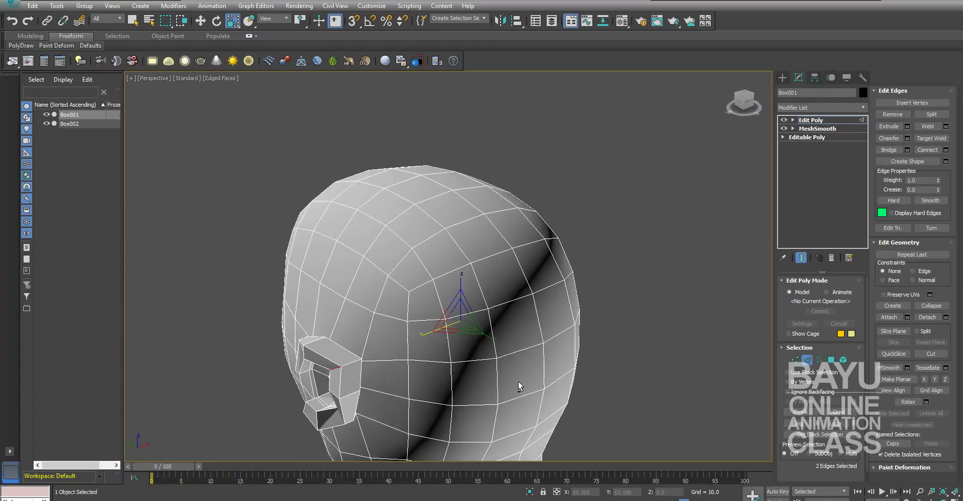
left_click_drag(423, 334, 424, 349)
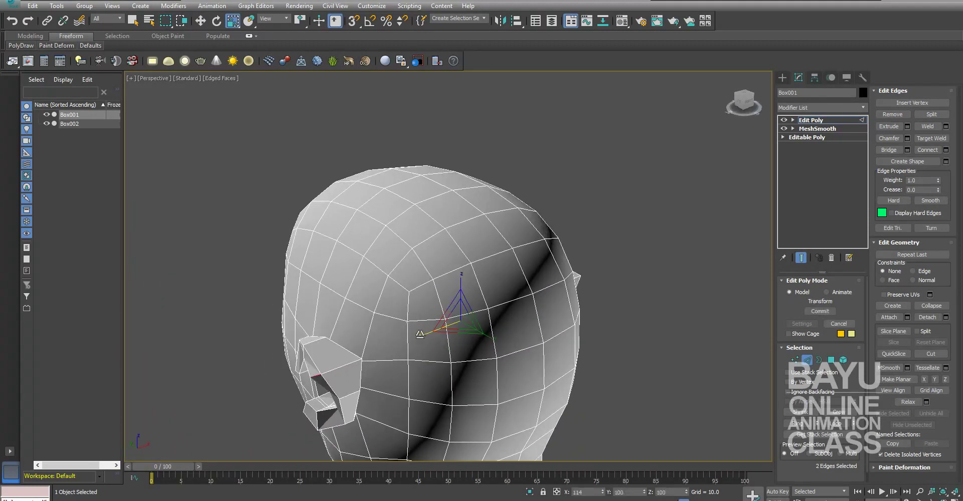
mouse_move(424, 350)
middle_mouse_down("alt")
mouse_move(576, 386)
mouse_move(577, 419)
mouse_move(546, 423)
middle_mouse_up("alt")
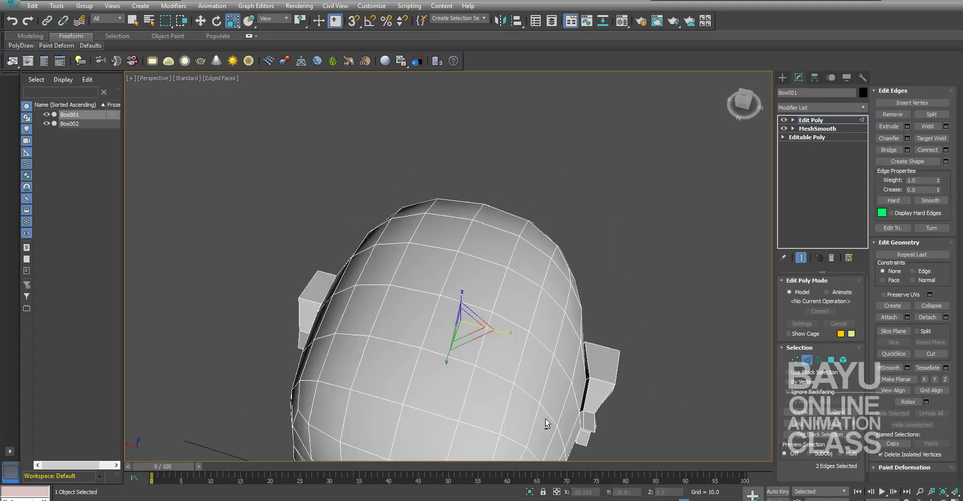
scroll(497, 376, "up", 5)
middle_click_drag(497, 376, 562, 402, "alt")
scroll(518, 387, "down", 5)
middle_click_drag(501, 336, 482, 344, "alt")
Step: Lower the two small polygons at the front of the ear along Z
scroll(482, 344, "up", 3)
scroll(449, 318, "up", 3)
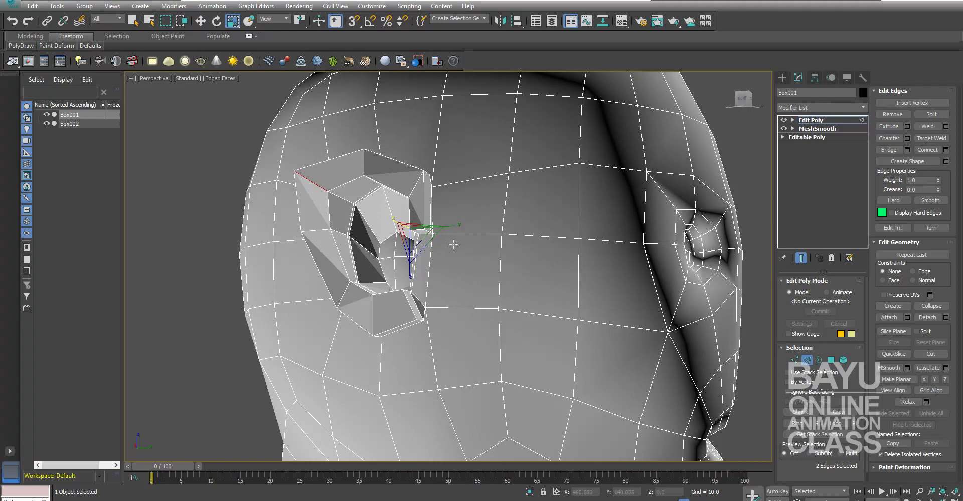
middle_click_drag(453, 245, 568, 271, "alt")
left_click(831, 360, "ctrl")
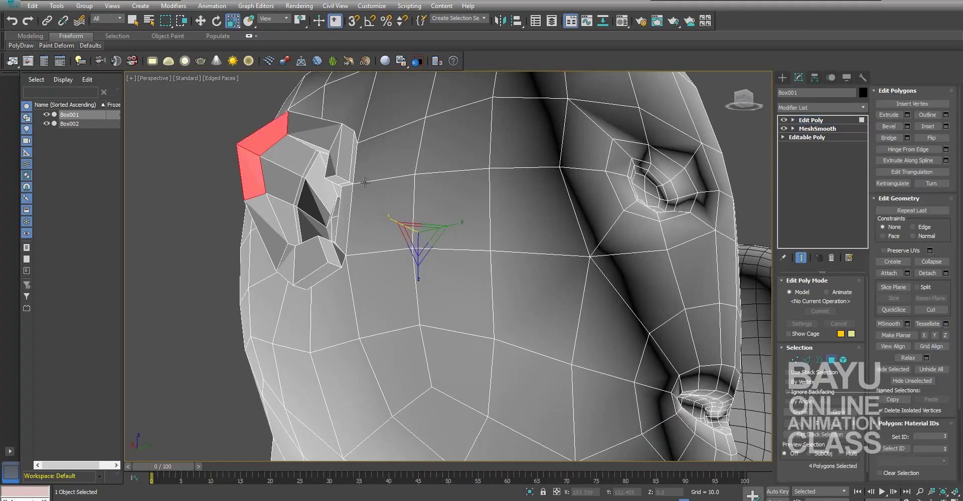
left_click(347, 184)
mouse_move(467, 228)
middle_mouse_down("alt")
mouse_move(584, 292)
mouse_move(649, 247)
middle_mouse_up("alt")
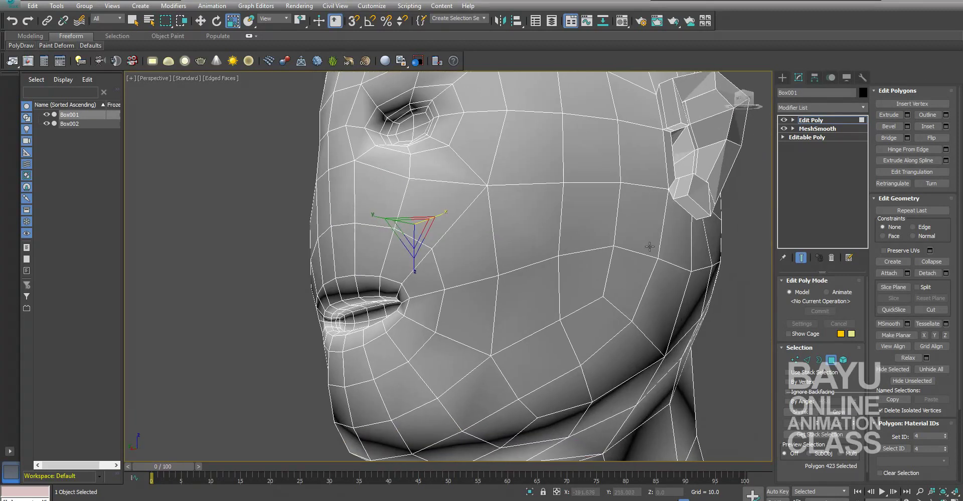
left_click(668, 131, "ctrl")
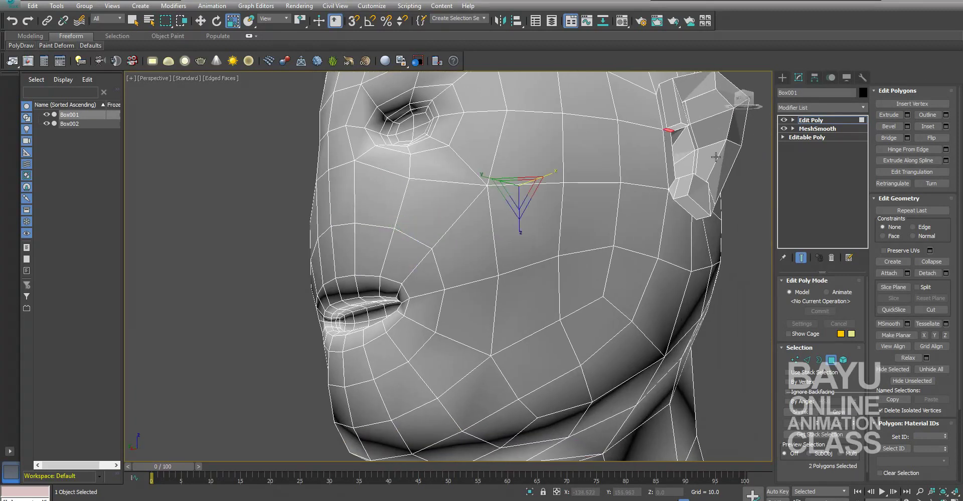
key("w")
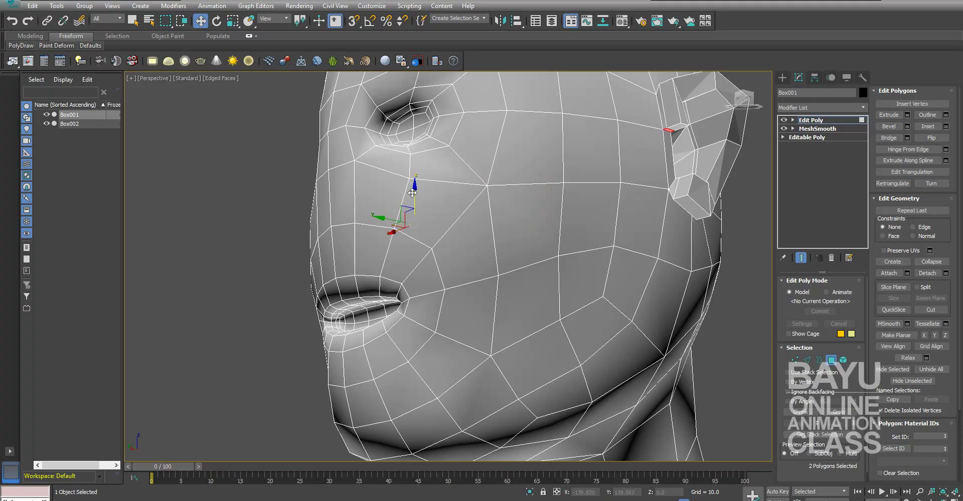
left_click_drag(413, 190, 417, 200)
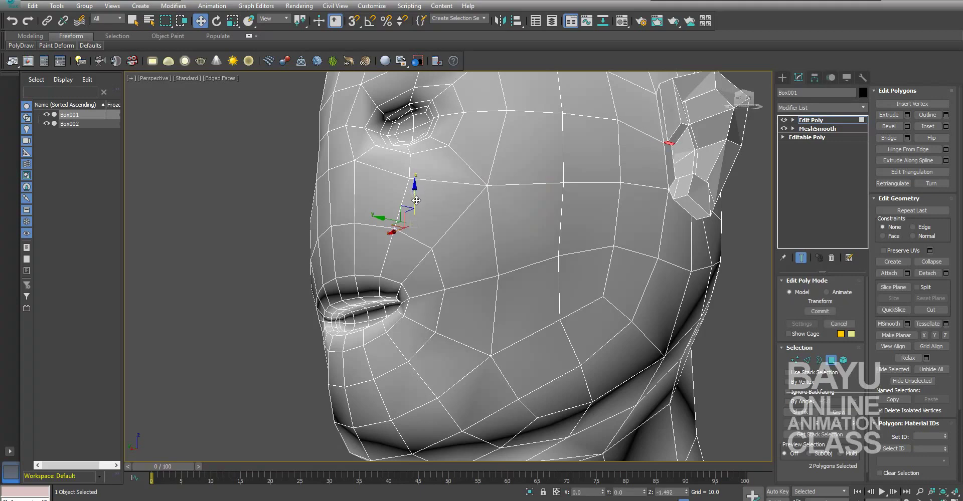
middle_click_drag(416, 199, 627, 239, "alt")
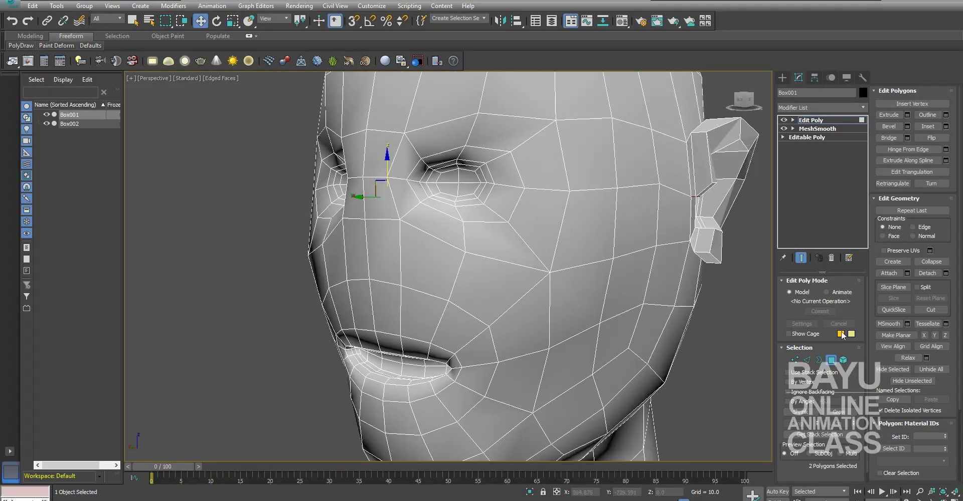
Step: Select the inner ear cavity edges and scale them in to tighten the opening
left_click(807, 360)
middle_click_drag(682, 160, 665, 150, "alt")
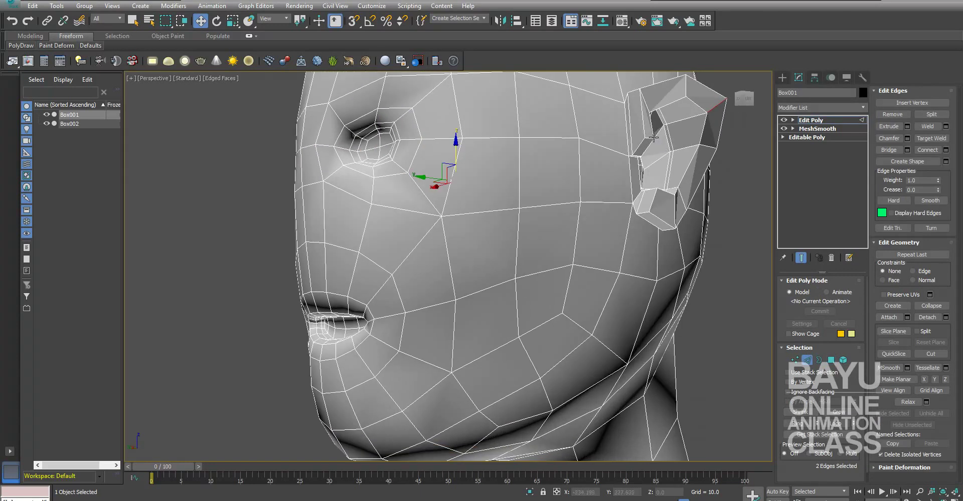
left_click(651, 139)
mouse_move(497, 215)
middle_mouse_down("alt")
mouse_move(575, 223)
mouse_move(360, 231)
middle_mouse_up("alt")
middle_click_drag(280, 218, 312, 193, "alt")
left_click(341, 123, "ctrl")
middle_click_drag(341, 123, 403, 215, "alt")
key("r")
left_click_drag(475, 146, 473, 146)
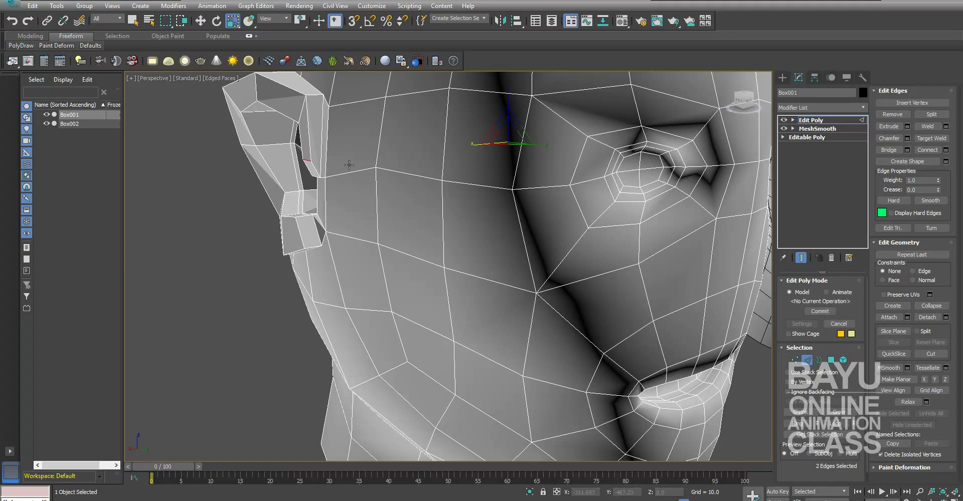
Step: Select more ear edges around the head and shift them to reshape the ear
middle_click_drag(349, 165, 324, 160, "alt")
mouse_move(411, 195)
middle_mouse_down("alt")
mouse_move(416, 242)
mouse_move(410, 226)
mouse_move(341, 196)
mouse_move(591, 262)
middle_mouse_up("alt")
scroll(591, 262, "down", 2)
scroll(734, 312, "down", 2)
mouse_move(734, 312)
middle_mouse_down("alt")
mouse_move(610, 346)
mouse_move(705, 323)
mouse_move(658, 307)
middle_mouse_up("alt")
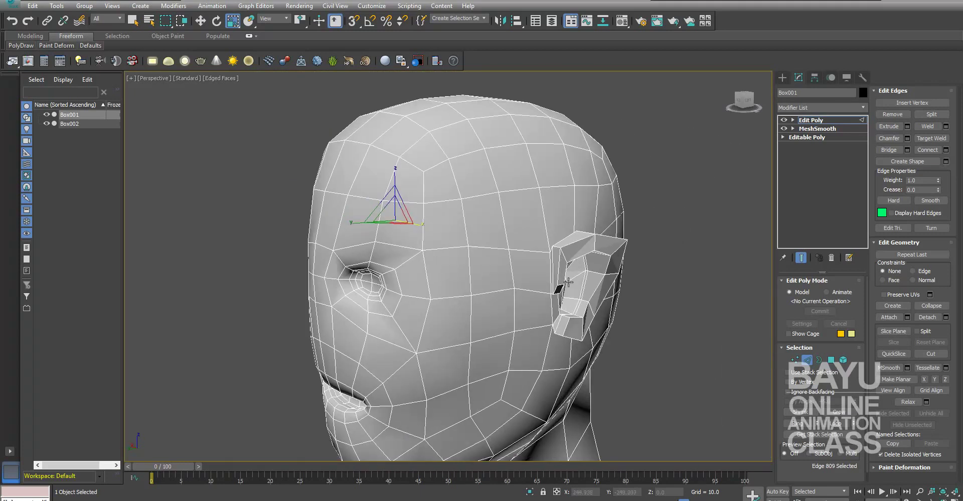
left_click(563, 257, "ctrl")
mouse_move(511, 304)
middle_mouse_down("alt")
mouse_move(553, 344)
mouse_move(541, 273)
middle_mouse_up("alt")
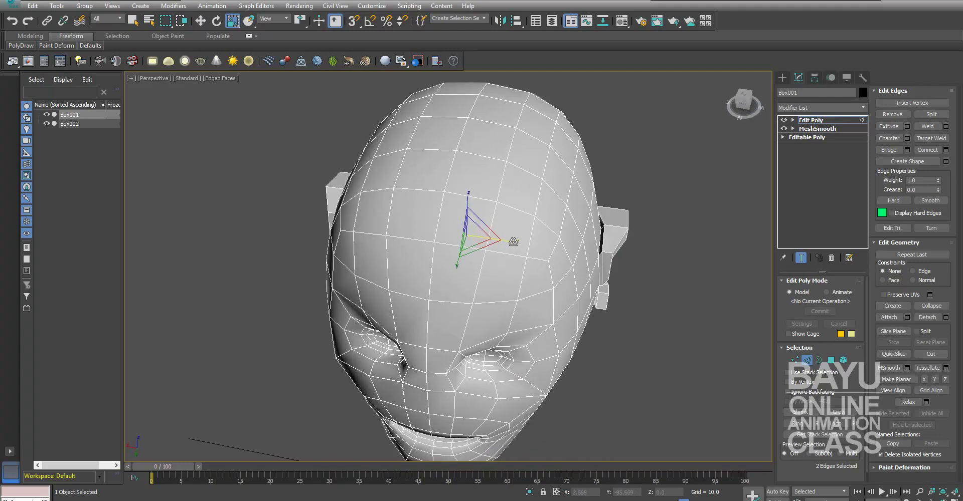
mouse_move(513, 242)
middle_mouse_down("alt")
mouse_move(655, 346)
mouse_move(574, 345)
mouse_move(652, 345)
mouse_move(673, 361)
mouse_move(669, 354)
middle_mouse_up("alt")
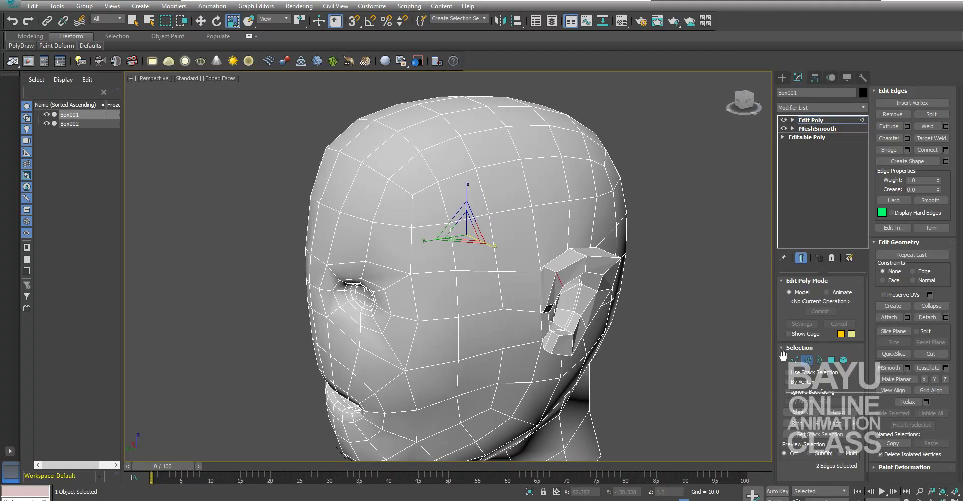
left_click(582, 323)
mouse_move(458, 326)
middle_mouse_down("alt")
mouse_move(522, 333)
mouse_move(442, 341)
mouse_move(510, 366)
mouse_move(458, 357)
middle_mouse_up("alt")
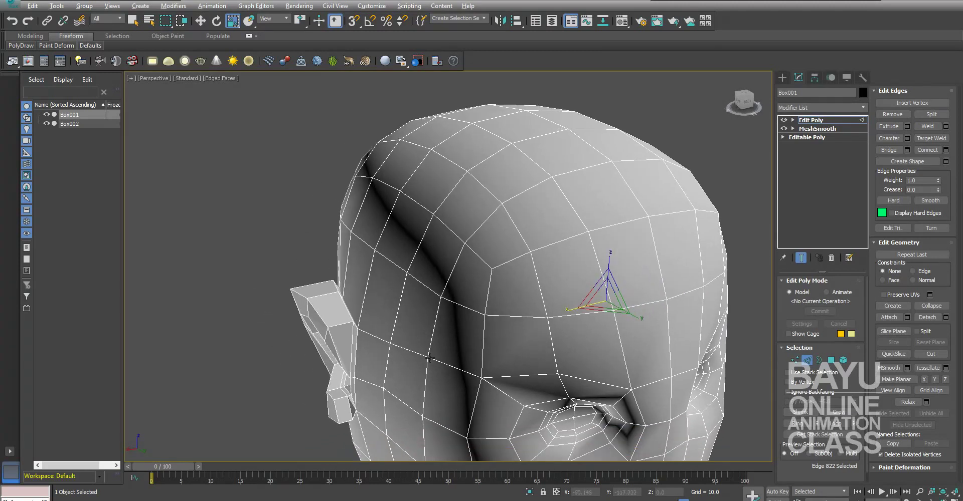
scroll(458, 357, "up", 3)
left_click(446, 411, "ctrl")
mouse_move(447, 411)
middle_mouse_down("alt")
mouse_move(458, 450)
mouse_move(481, 391)
mouse_move(460, 360)
middle_mouse_up("alt")
left_click_drag(467, 314, 480, 335)
scroll(480, 334, "down", 3)
mouse_move(419, 350)
middle_mouse_down("alt")
mouse_move(537, 328)
mouse_move(546, 343)
mouse_move(522, 329)
mouse_move(739, 360)
middle_mouse_up("alt")
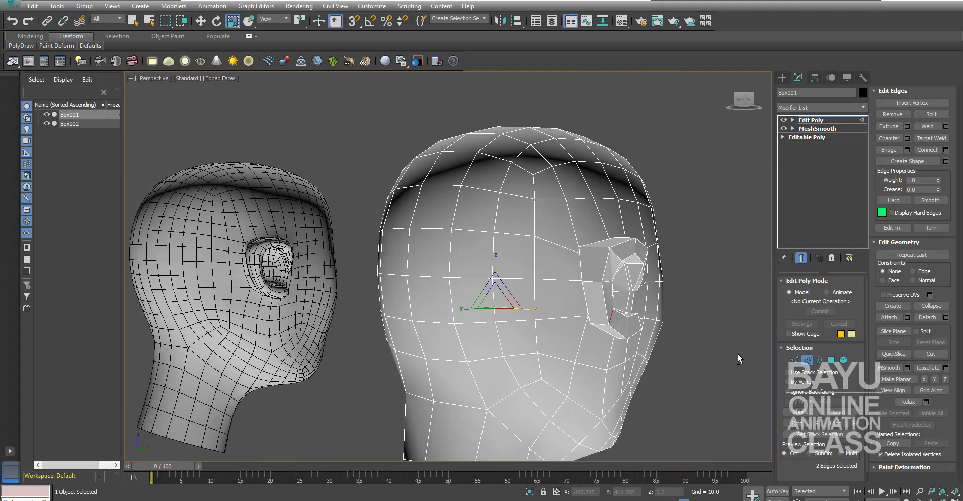
Step: Select both ear polygons and widen them to 107% on X
left_click(831, 362)
left_click(620, 268)
mouse_move(620, 269)
middle_mouse_down("alt")
mouse_move(543, 318)
mouse_move(571, 325)
mouse_move(419, 331)
mouse_move(452, 291)
middle_mouse_up("alt")
left_click(331, 305, "ctrl")
left_click_drag(453, 284, 451, 285)
middle_click_drag(451, 285, 518, 402, "alt")
Step: Spread the left and right outer ear edges outward to 108% on X
left_click(795, 360)
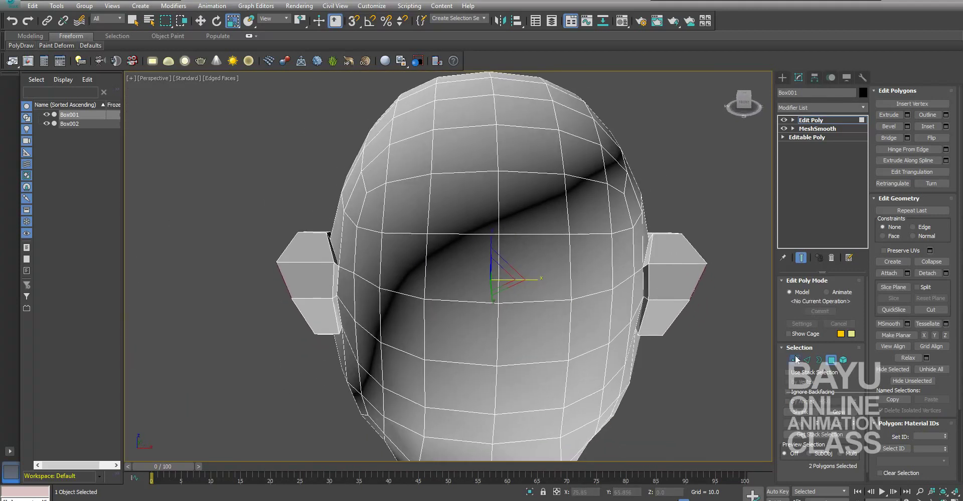
left_click(806, 360)
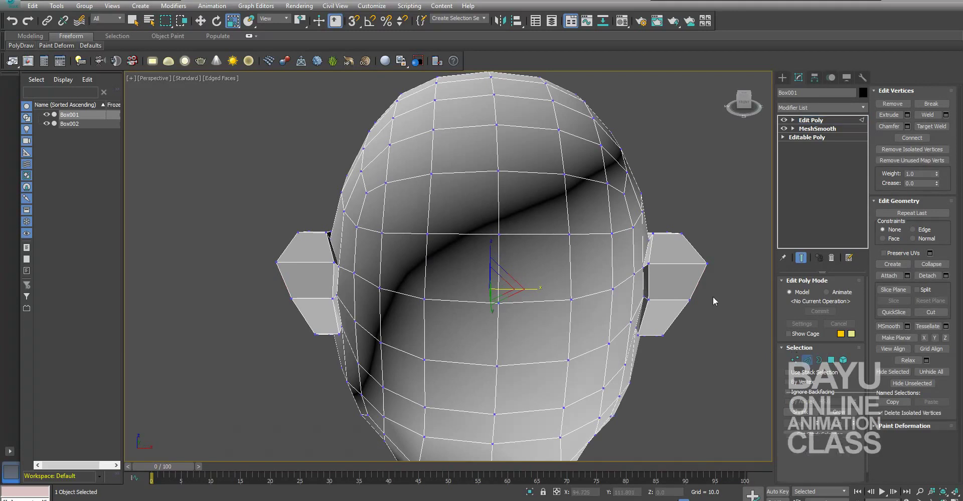
left_click(652, 256)
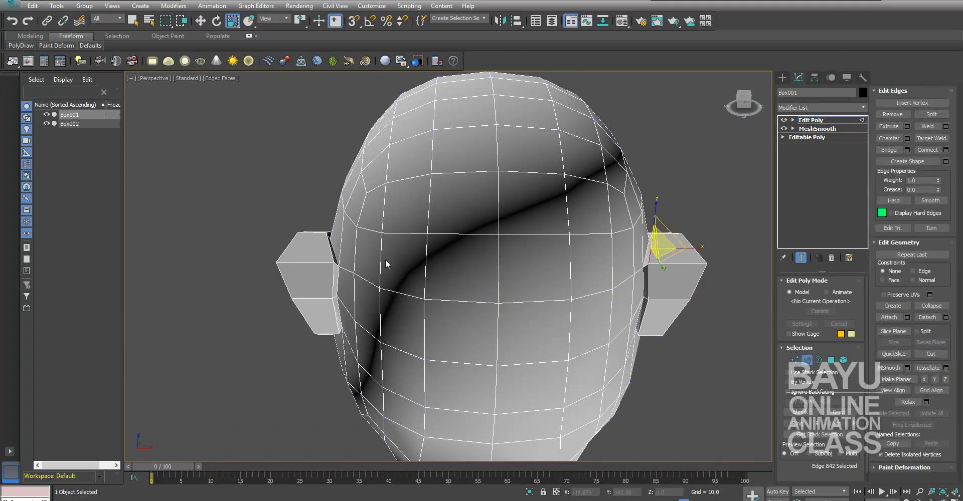
left_click(333, 261, "ctrl")
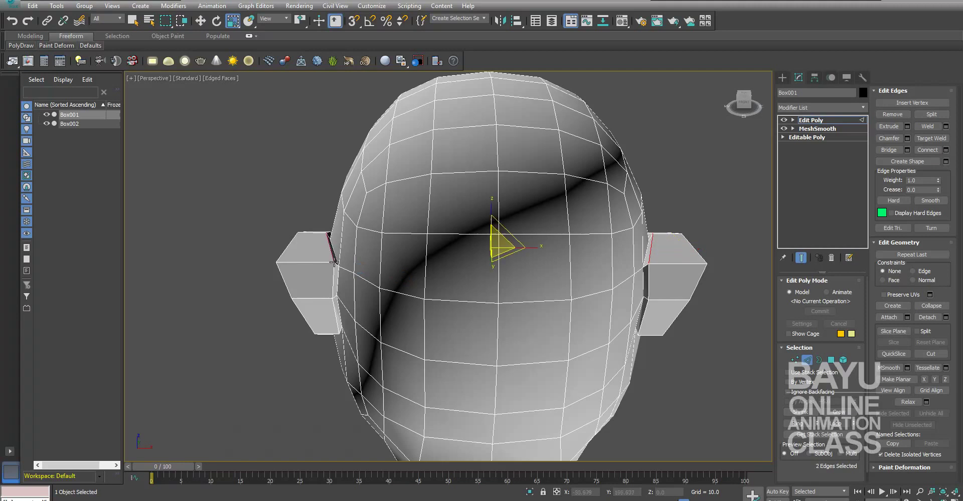
left_click_drag(535, 248, 541, 250)
mouse_move(546, 281)
middle_mouse_down("alt")
mouse_move(576, 346)
mouse_move(573, 335)
mouse_move(768, 347)
middle_mouse_up("alt")
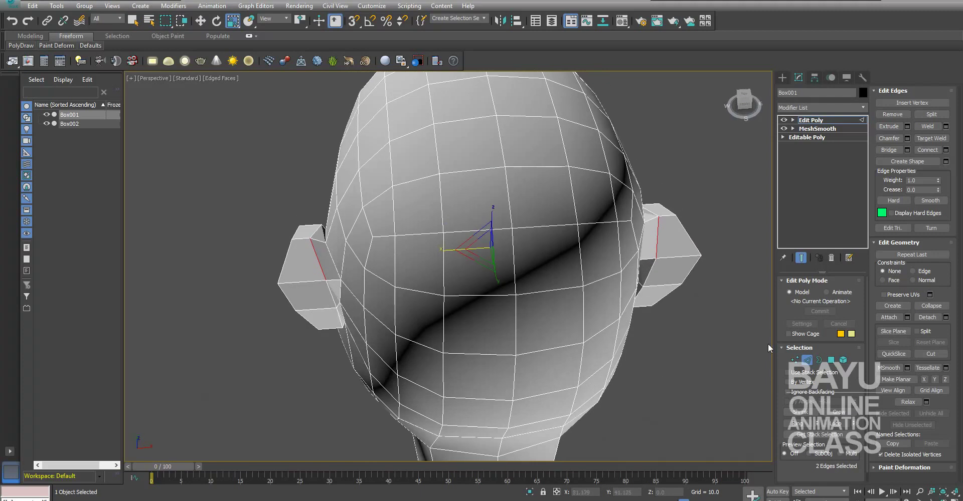
Step: Push two pairs of matching ear vertices outward to widen both ears
left_click(795, 361)
left_click(655, 259)
left_click(326, 281, "ctrl")
left_click_drag(450, 272, 456, 264)
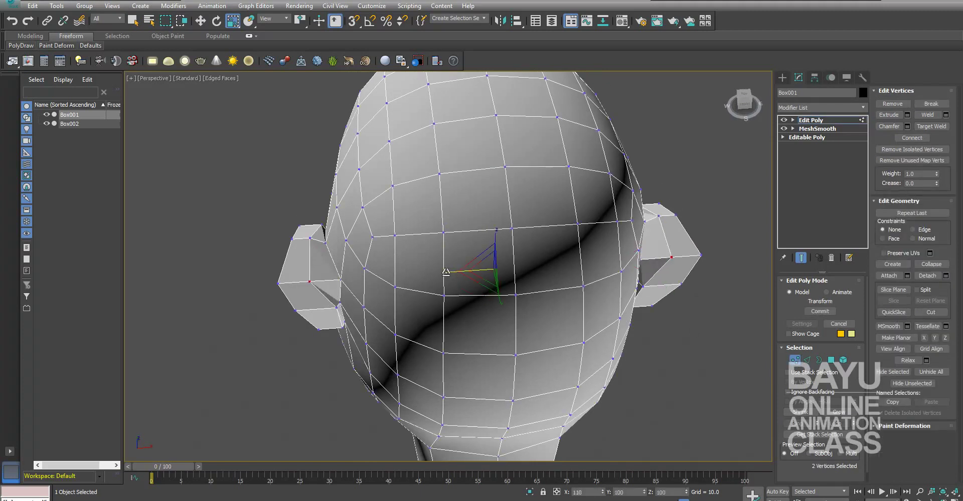
left_click(338, 307)
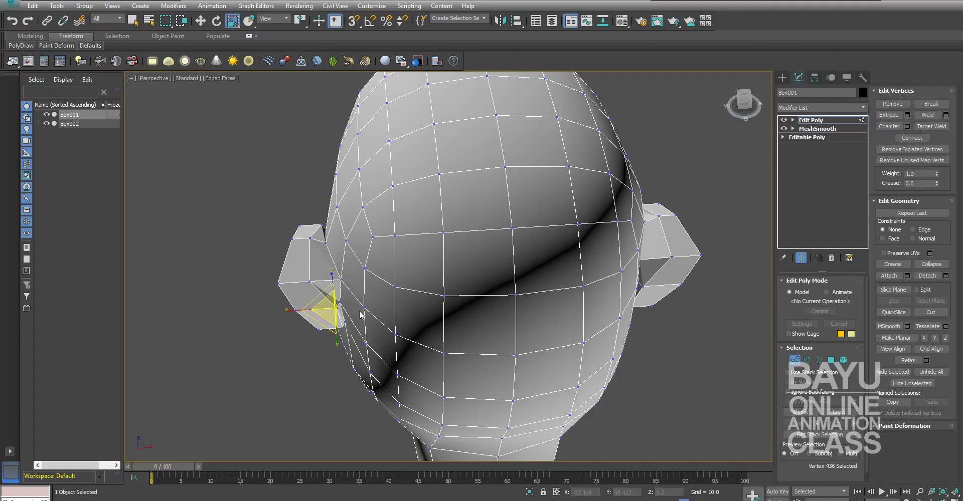
left_click(642, 288, "ctrl")
left_click_drag(449, 299, 442, 301)
Step: Select another matching pair of ear vertices and nudge them slightly inward
mouse_move(442, 301)
middle_mouse_down("alt")
mouse_move(503, 283)
mouse_move(485, 293)
middle_mouse_up("alt")
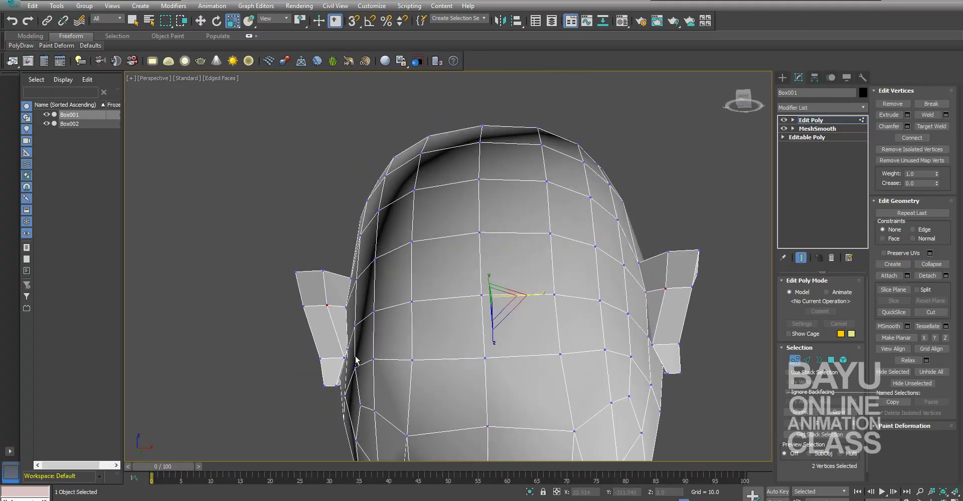
middle_click_drag(355, 360, 336, 341, "alt")
left_click(333, 329)
mouse_move(510, 365)
middle_mouse_down("alt")
mouse_move(478, 365)
mouse_move(559, 365)
middle_mouse_up("alt")
left_click(675, 319, "ctrl")
mouse_move(442, 360)
middle_mouse_down("alt")
mouse_move(456, 365)
mouse_move(536, 333)
middle_mouse_up("alt")
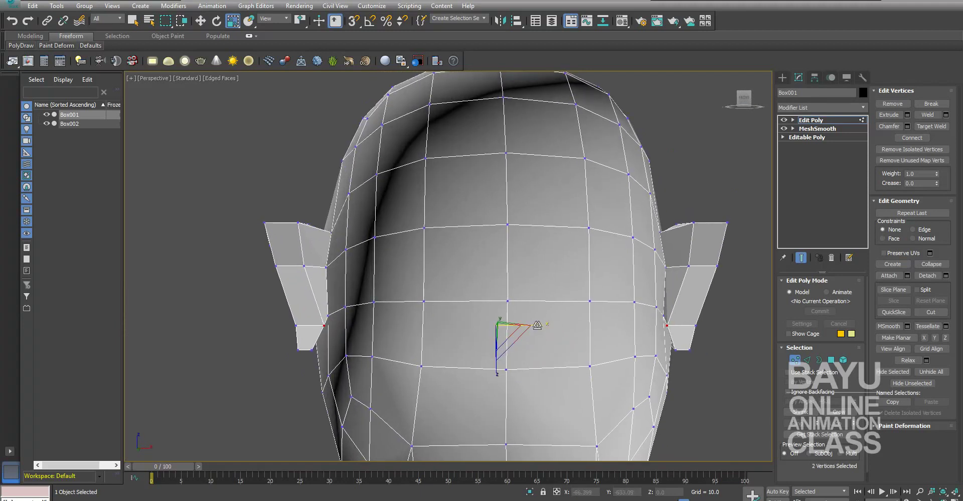
mouse_move(475, 295)
middle_mouse_down("alt")
mouse_move(504, 365)
mouse_move(621, 370)
mouse_move(638, 387)
mouse_move(524, 269)
mouse_move(538, 347)
mouse_move(544, 332)
middle_mouse_up("alt")
left_click(647, 258)
mouse_move(603, 272)
middle_mouse_down("alt")
mouse_move(391, 329)
mouse_move(369, 321)
mouse_move(260, 343)
middle_mouse_up("alt")
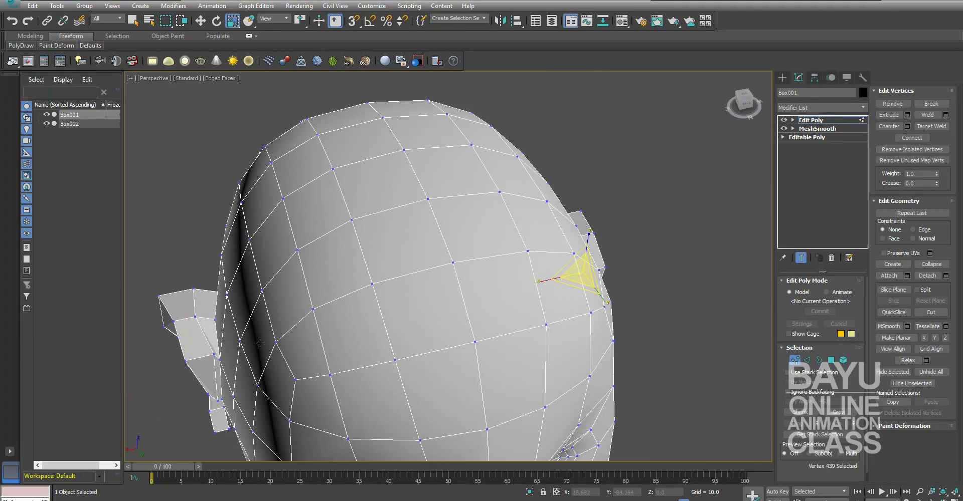
left_click(214, 354, "ctrl")
left_click_drag(361, 321, 361, 322)
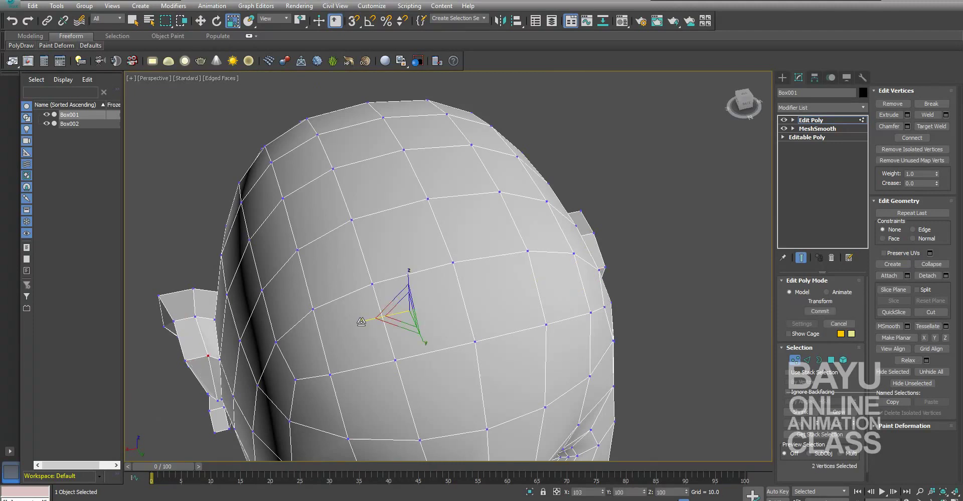
Step: Orbit out to show both heads in side profile beside the reference
mouse_move(407, 356)
middle_mouse_down("alt")
mouse_move(418, 329)
mouse_move(416, 350)
middle_mouse_up("alt")
scroll(417, 327, "down", 2)
mouse_move(471, 348)
middle_mouse_down("alt")
mouse_move(536, 287)
mouse_move(632, 408)
mouse_move(646, 327)
mouse_move(628, 309)
middle_mouse_up("alt")
mouse_move(576, 334)
middle_mouse_down("alt")
mouse_move(646, 323)
mouse_move(651, 335)
middle_mouse_up("alt")
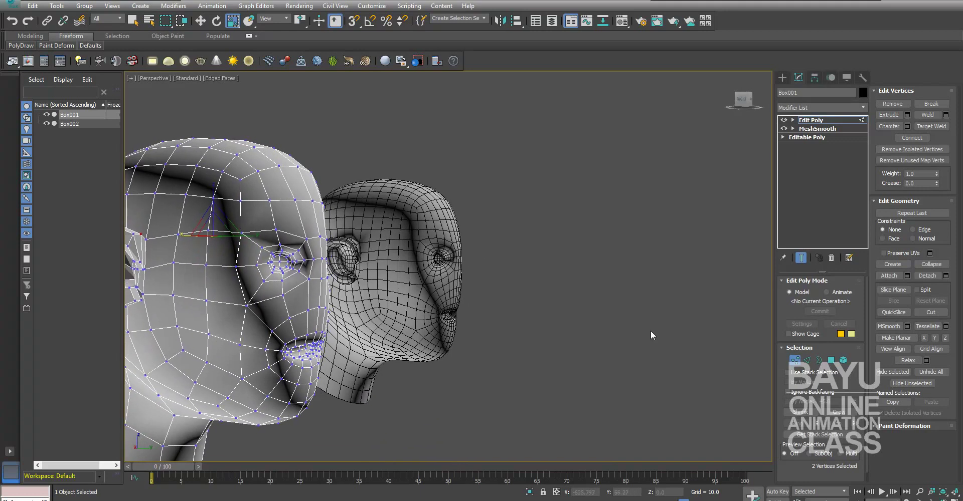
Step: Restore the four-view layout and frame the head from a front-left angle
scroll(543, 368, "down", 4)
middle_click_drag(543, 368, 557, 362, "alt")
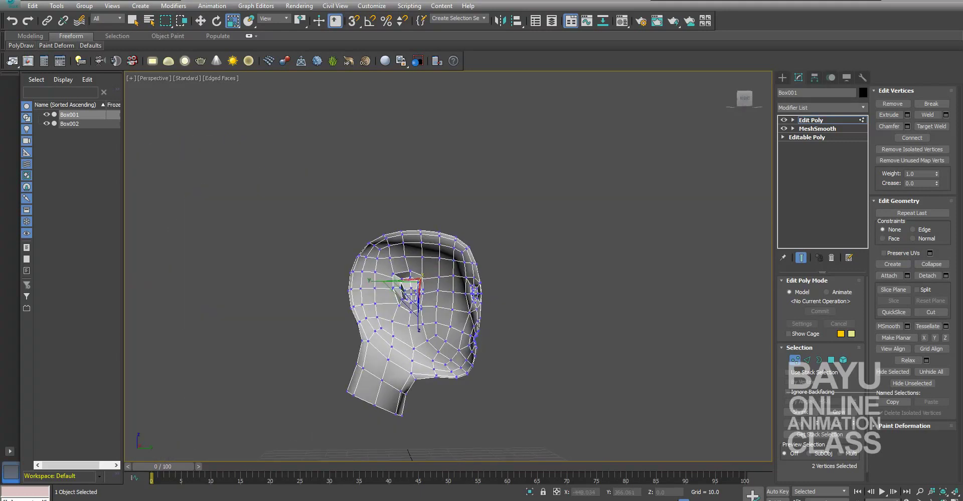
left_click(955, 492)
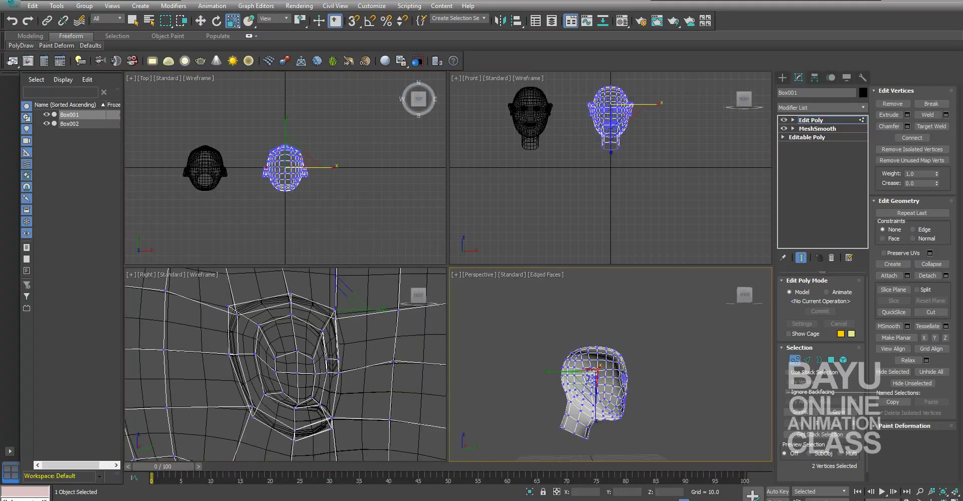
scroll(392, 363, "down", 3)
scroll(391, 362, "down", 3)
scroll(382, 409, "down", 2)
middle_click_drag(625, 425, 615, 413, "alt")
scroll(602, 401, "up", 3)
mouse_move(583, 366)
middle_mouse_down()
mouse_move(634, 379)
mouse_move(601, 410)
mouse_move(615, 407)
middle_mouse_up()
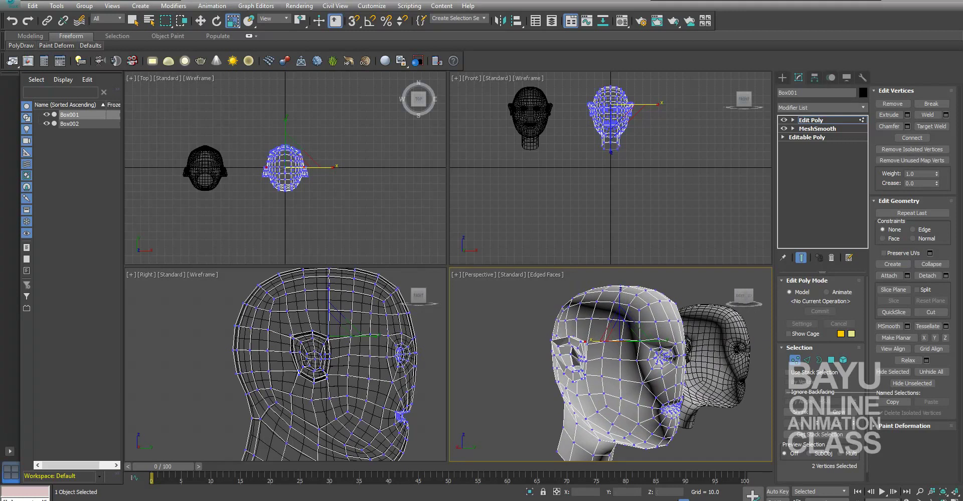
Step: In the side view, scale the ear-region vertices to 115% and move them along X
left_click(329, 373)
mouse_move(341, 393)
left_mouse_down()
mouse_move(288, 328)
mouse_move(339, 337)
mouse_move(339, 351)
left_mouse_up()
key("r")
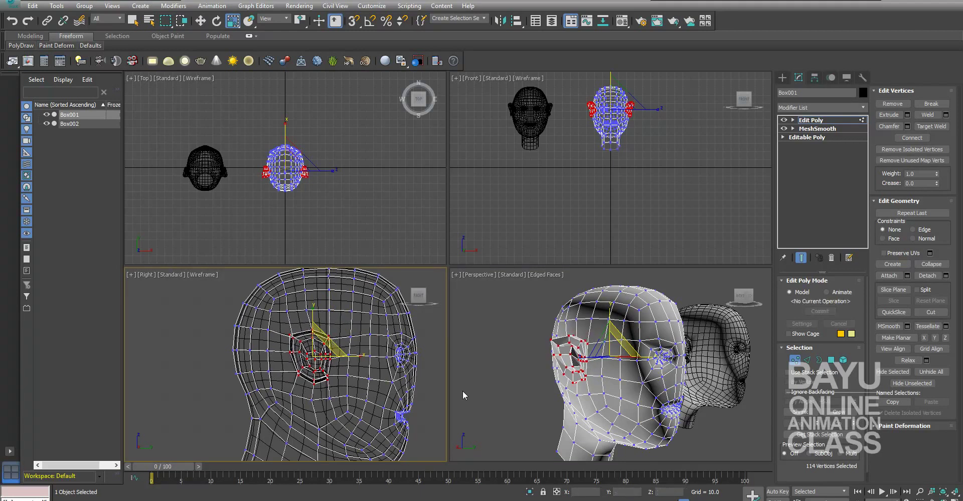
key("w")
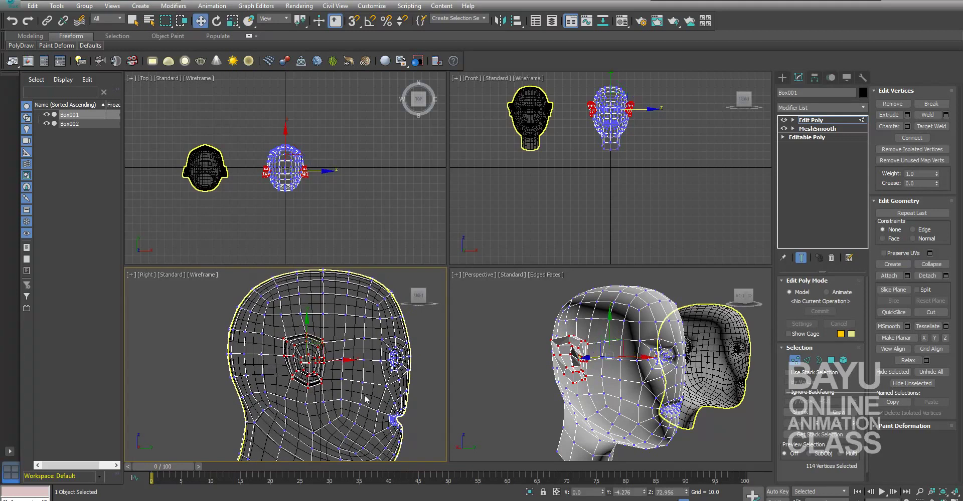
mouse_move(343, 360)
left_mouse_down()
mouse_move(354, 364)
mouse_move(354, 336)
mouse_move(364, 369)
mouse_move(375, 363)
left_mouse_up()
Step: Lower the eye-region vertices slightly in the side view, then maximize that view
mouse_move(614, 392)
middle_mouse_down("alt")
mouse_move(589, 404)
mouse_move(683, 386)
mouse_move(606, 370)
middle_mouse_up("alt")
middle_click_drag(650, 391, 670, 377, "alt")
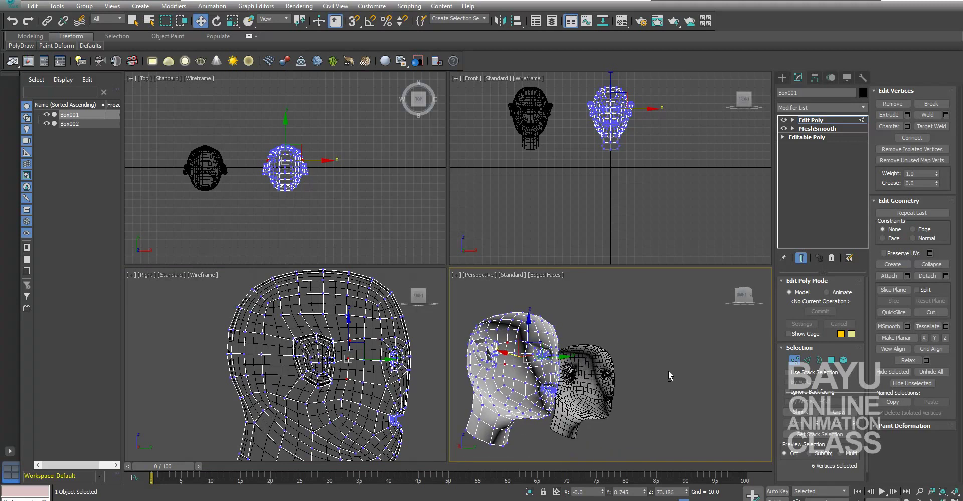
right_click(332, 360)
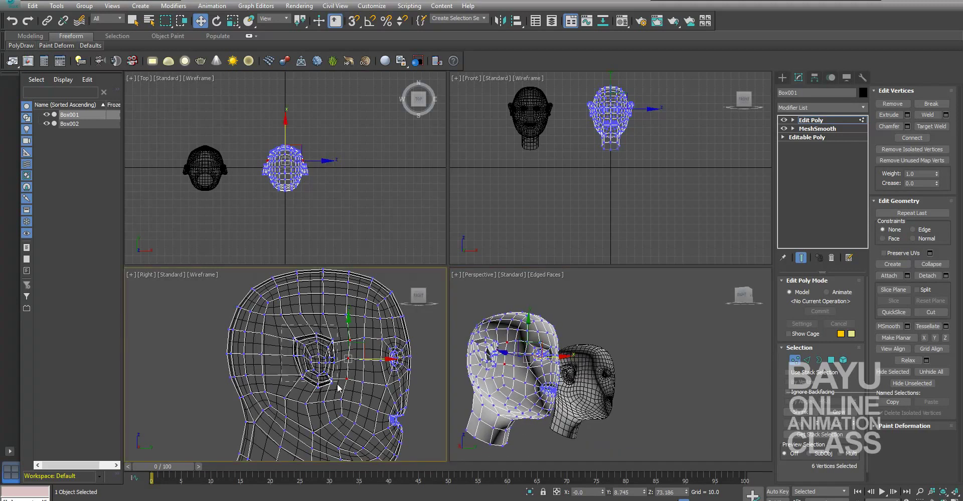
left_click_drag(339, 393, 338, 391)
left_click_drag(317, 341, 317, 346)
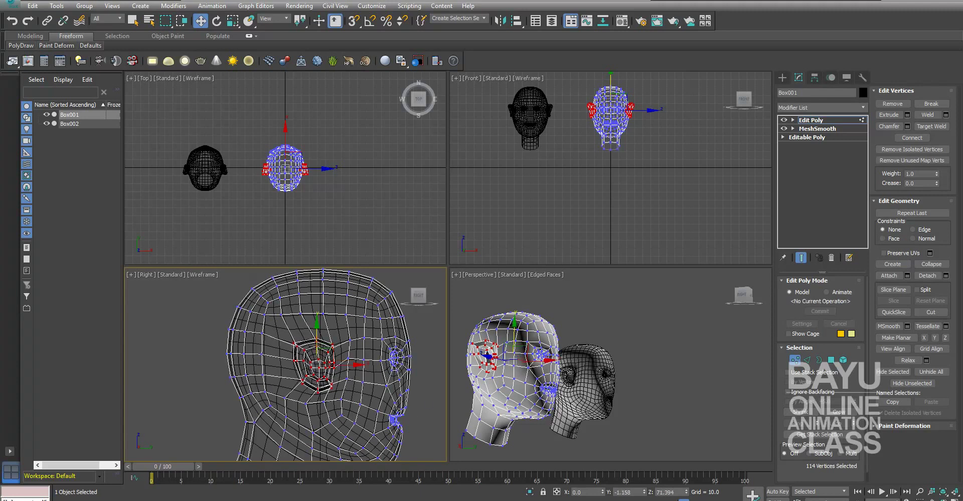
middle_click_drag(321, 361, 333, 353)
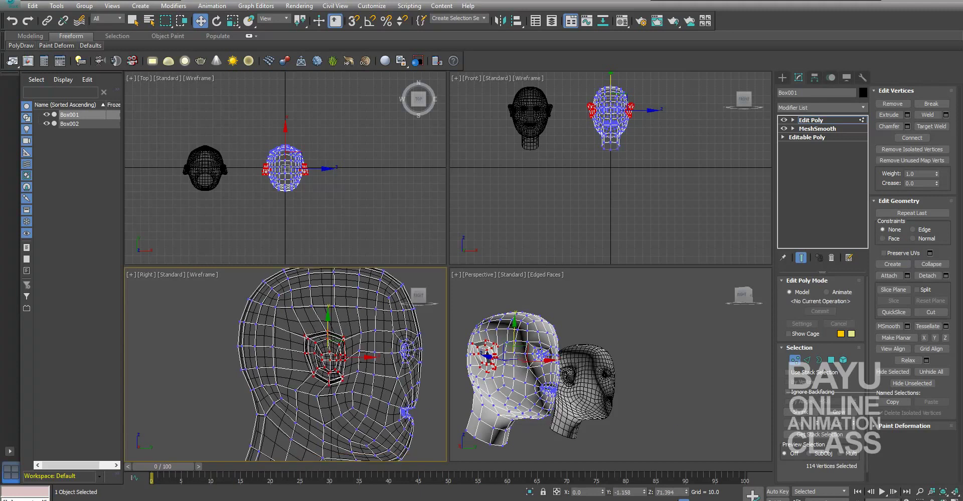
left_click(956, 494)
Step: Nudge the under-eye and brow vertices up and back in the side view
middle_click_drag(603, 326, 460, 347)
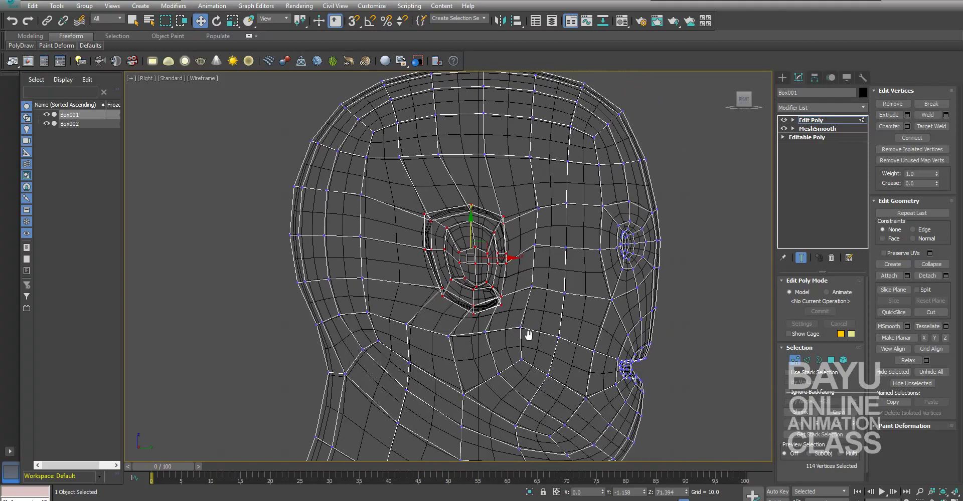
left_click_drag(417, 350, 488, 339)
left_click(480, 217)
left_click_drag(489, 208, 484, 204)
mouse_move(379, 340)
left_mouse_down()
mouse_move(413, 355)
mouse_move(424, 340)
mouse_move(364, 339)
mouse_move(374, 322)
mouse_move(384, 326)
left_mouse_up()
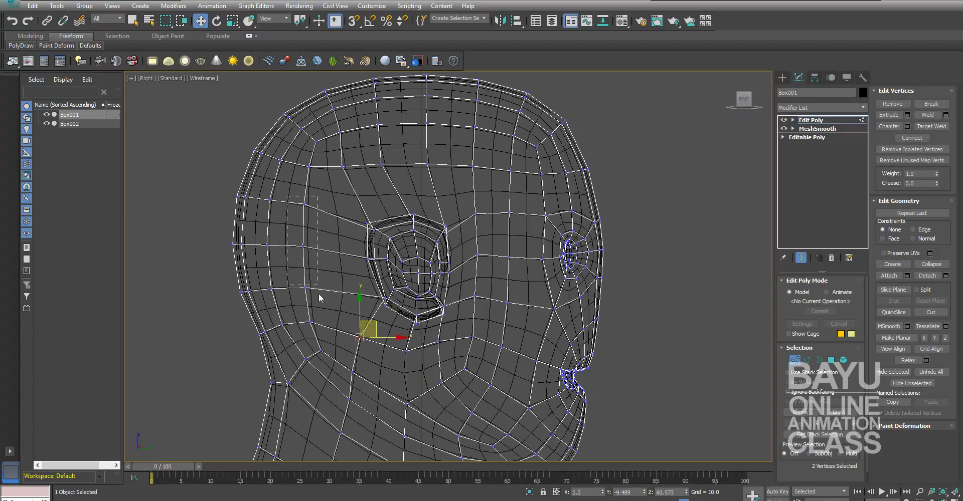
Step: Shift a column of side-of-head vertices forward and nudge two upper vertices
left_click_drag(330, 338, 329, 334)
left_click_drag(329, 265, 334, 322)
left_click_drag(332, 359, 333, 360, "ctrl")
left_click_drag(355, 283, 362, 282)
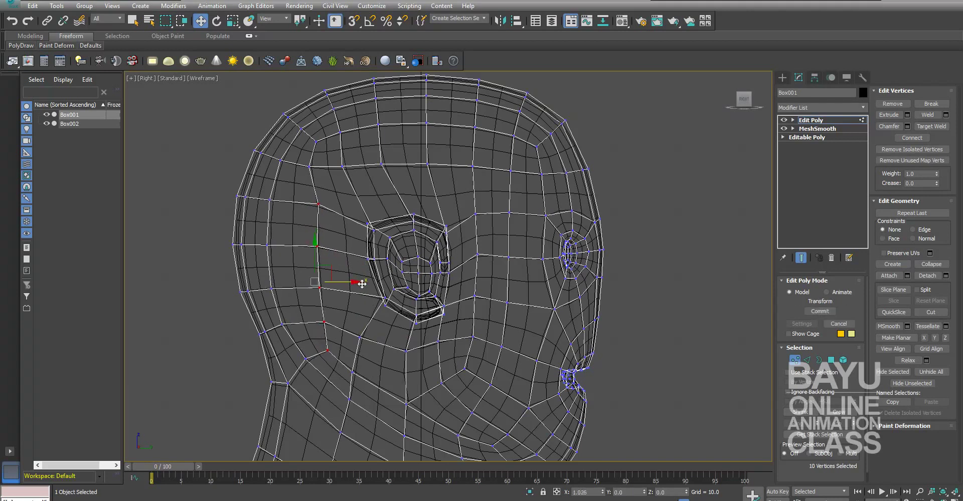
mouse_move(320, 188)
left_mouse_down()
mouse_move(321, 165)
mouse_move(336, 166)
mouse_move(335, 136)
left_mouse_up()
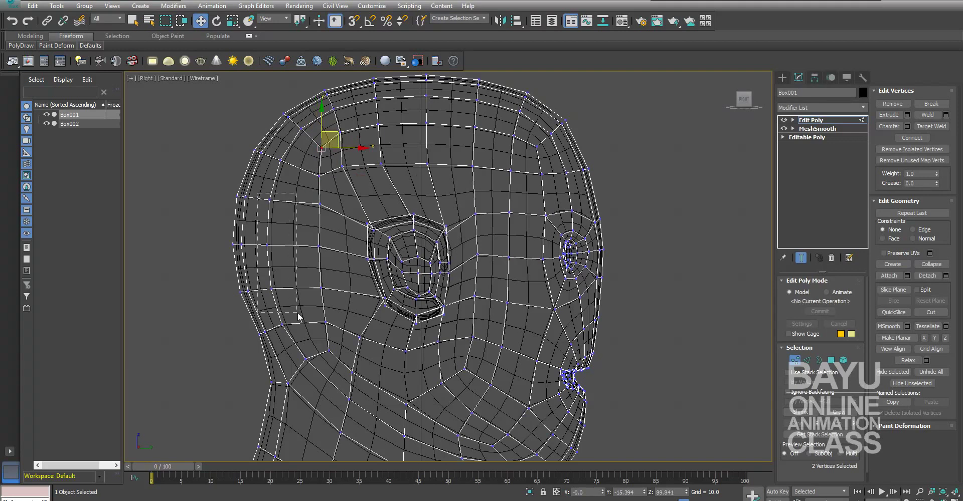
Step: Push the rear vertex columns and forehead vertices forward, then leave vertex editing
left_click_drag(298, 317, 299, 315)
left_click_drag(306, 245, 315, 245)
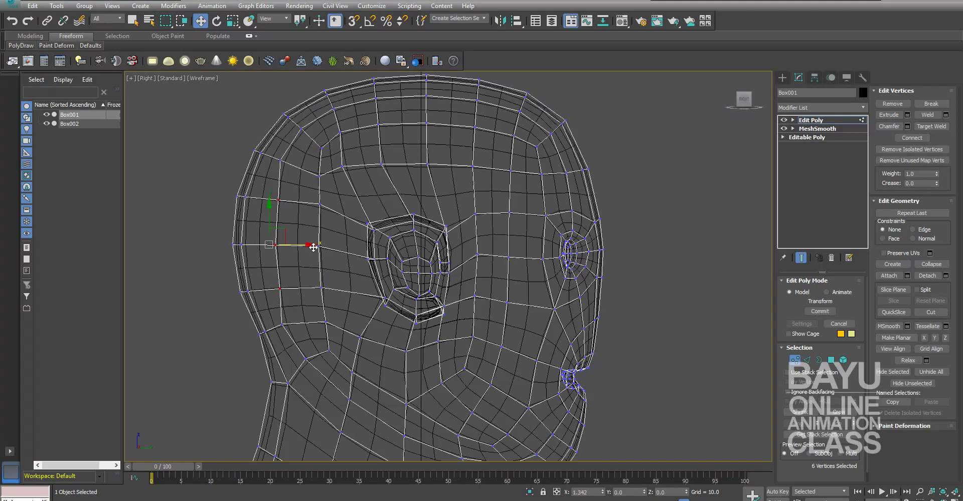
left_click_drag(291, 339, 296, 315)
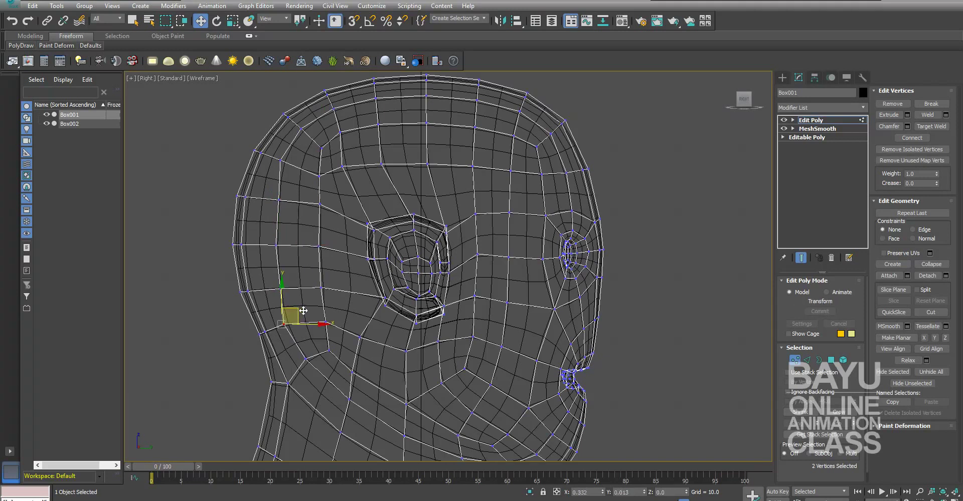
left_click_drag(295, 180, 301, 152)
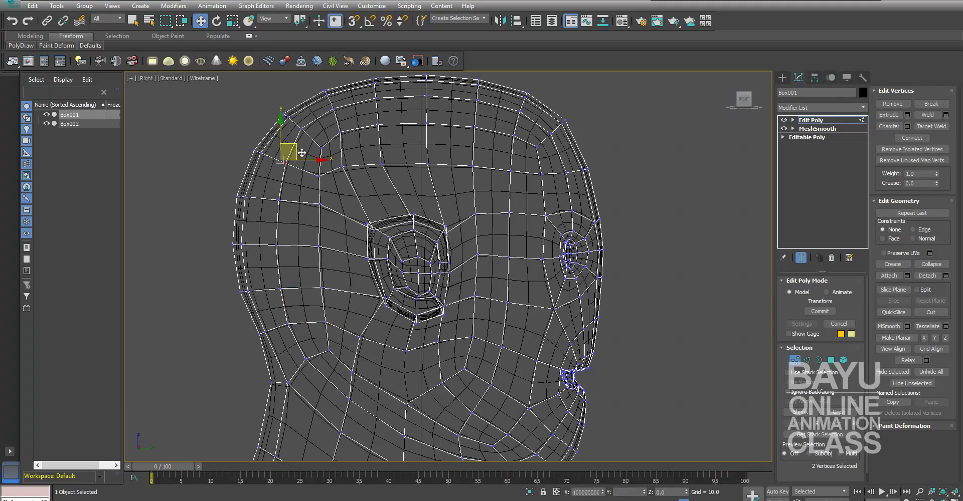
left_click(795, 361)
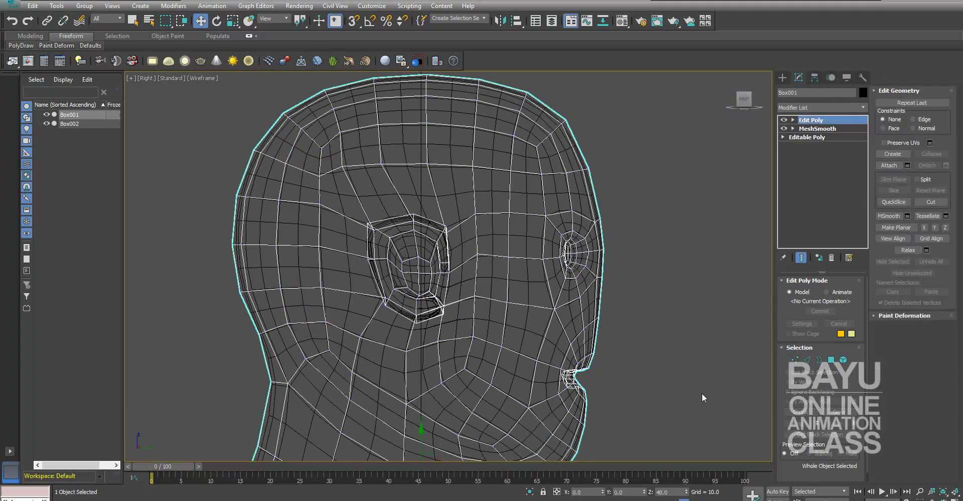
Step: Maximize the Perspective view and orbit to see the ears on both sides
middle_click_drag(702, 398, 668, 387)
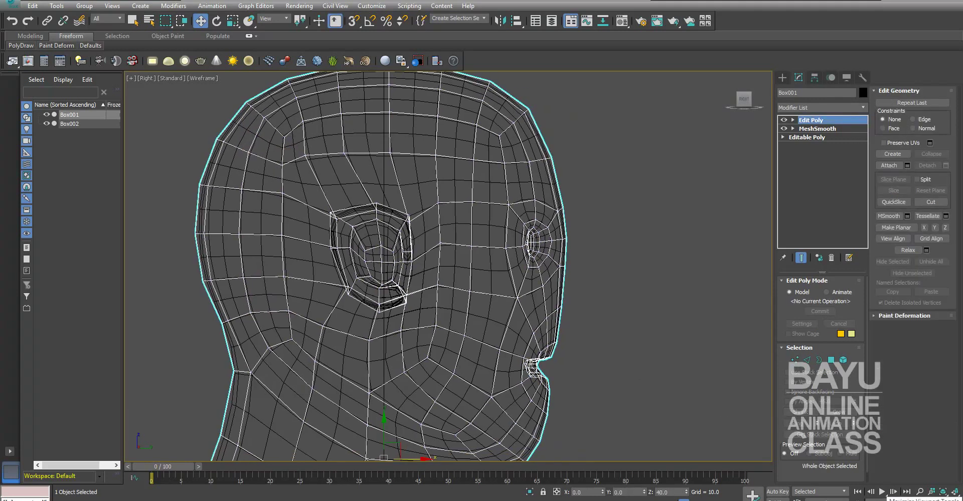
key("alt+w")
middle_click_drag(646, 343, 627, 377, "alt")
mouse_move(585, 398)
middle_mouse_down()
mouse_move(615, 394)
mouse_move(473, 366)
middle_mouse_up()
key("alt+w")
scroll(565, 378, "up", 2)
mouse_move(565, 378)
middle_mouse_down("alt")
mouse_move(627, 383)
mouse_move(605, 388)
mouse_move(584, 411)
mouse_move(555, 391)
mouse_move(597, 382)
mouse_move(589, 391)
mouse_move(690, 409)
mouse_move(419, 383)
mouse_move(461, 385)
middle_mouse_up("alt")
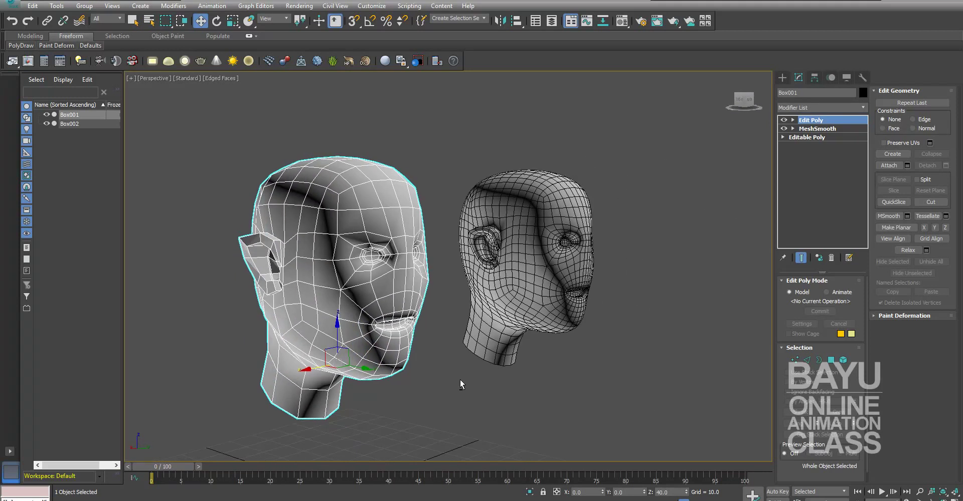
middle_click_drag(564, 380, 581, 371, "alt")
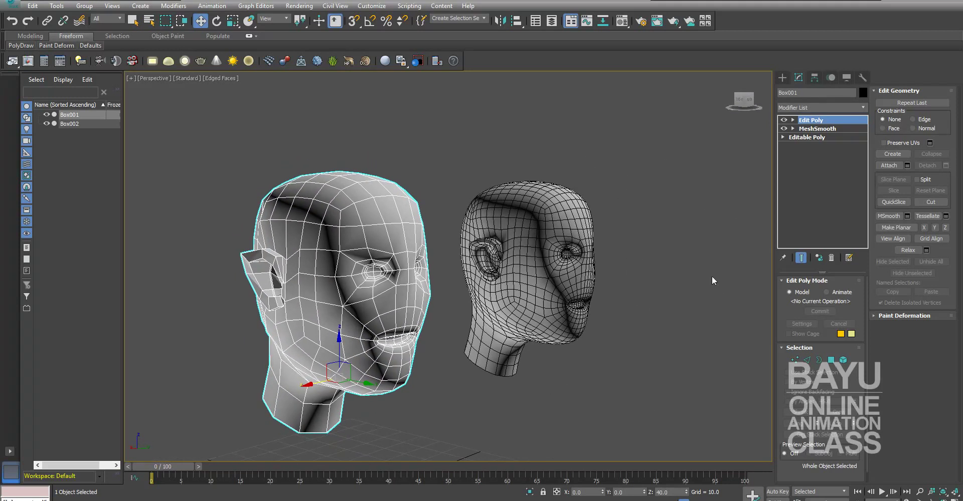
Step: Enter Polygon mode with nothing selected and zoom in on the low-poly face
left_click(831, 360)
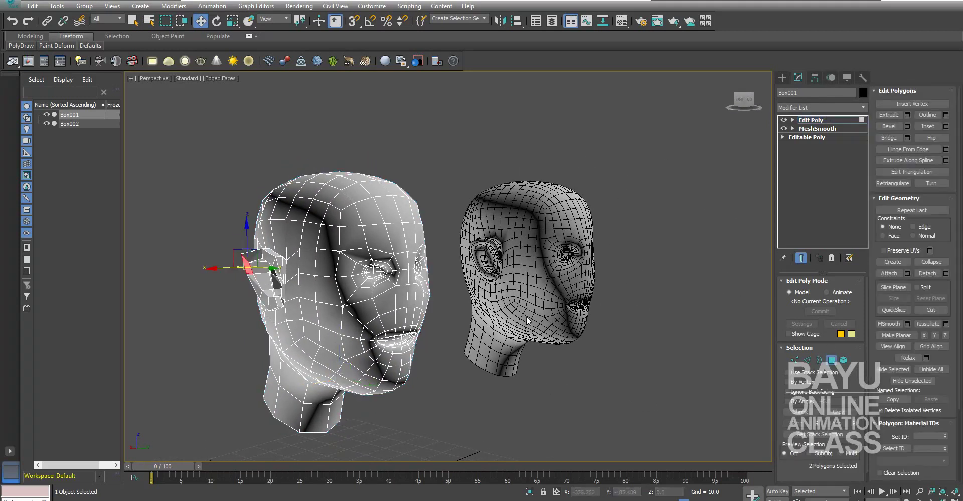
middle_click_drag(586, 375, 585, 374, "alt")
left_click(470, 371)
mouse_move(471, 370)
middle_mouse_down("alt")
mouse_move(487, 353)
mouse_move(469, 360)
mouse_move(439, 340)
middle_mouse_up("alt")
scroll(439, 340, "up", 4)
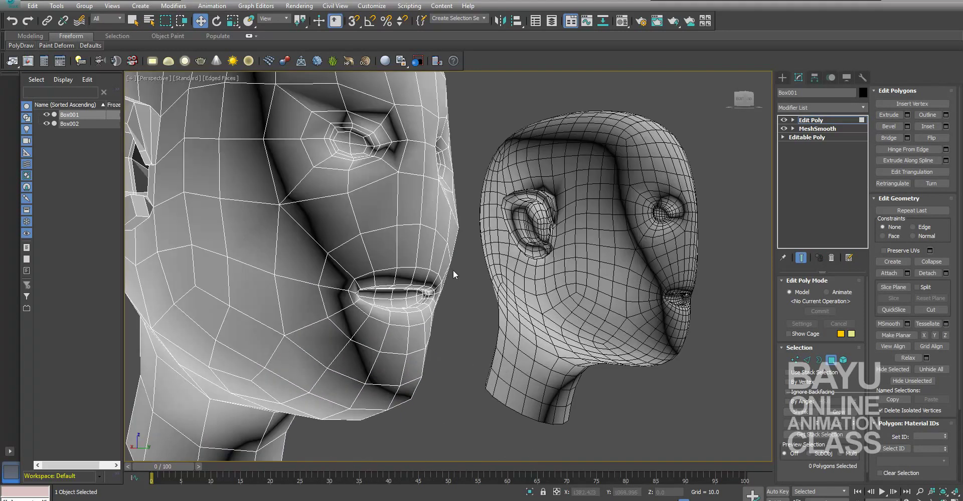
middle_click_drag(453, 269, 510, 279, "alt")
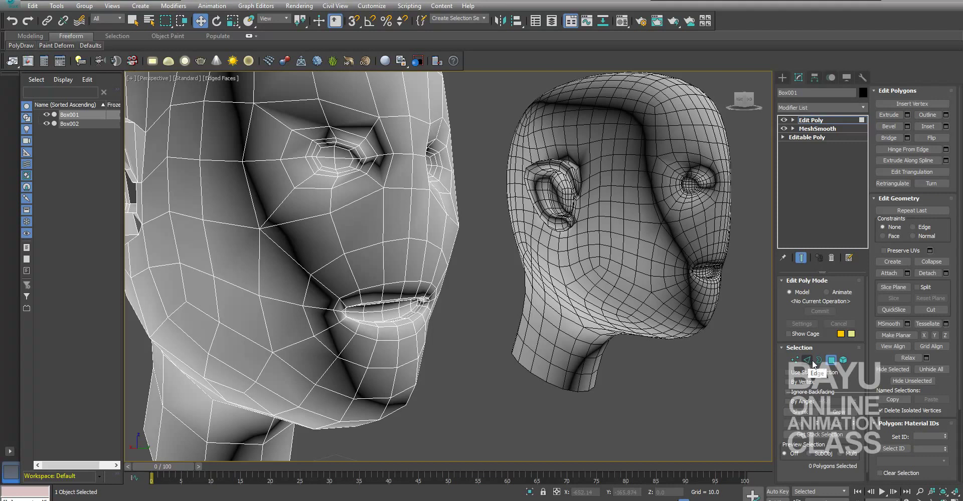
Step: Extrude the two middle-face polygons and pull the nose block out from the face
left_click(392, 220)
left_click(420, 231, "ctrl")
middle_click_drag(439, 295, 476, 297, "alt")
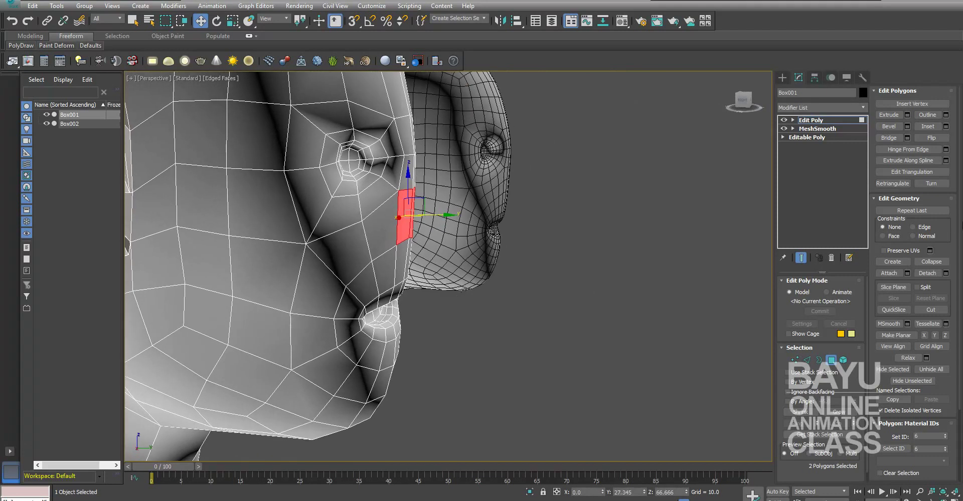
left_click(907, 115)
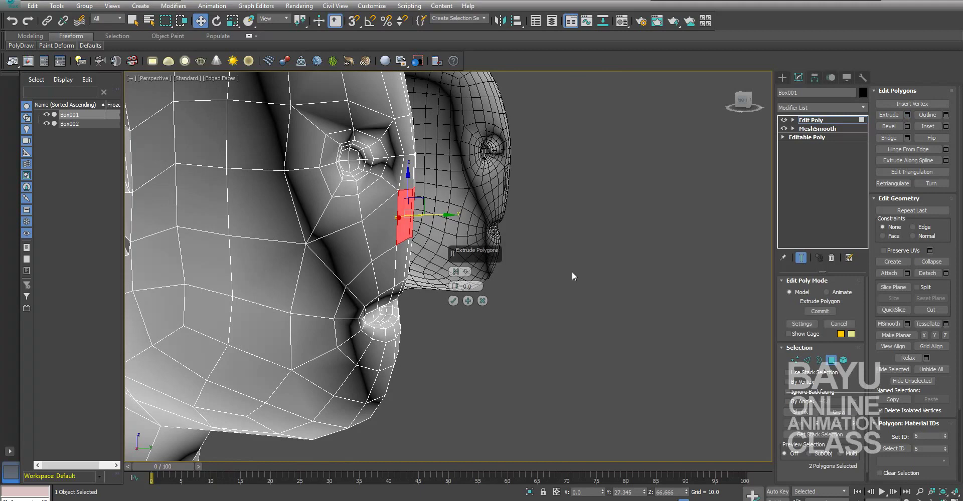
left_click(454, 301)
left_click_drag(446, 215, 470, 229)
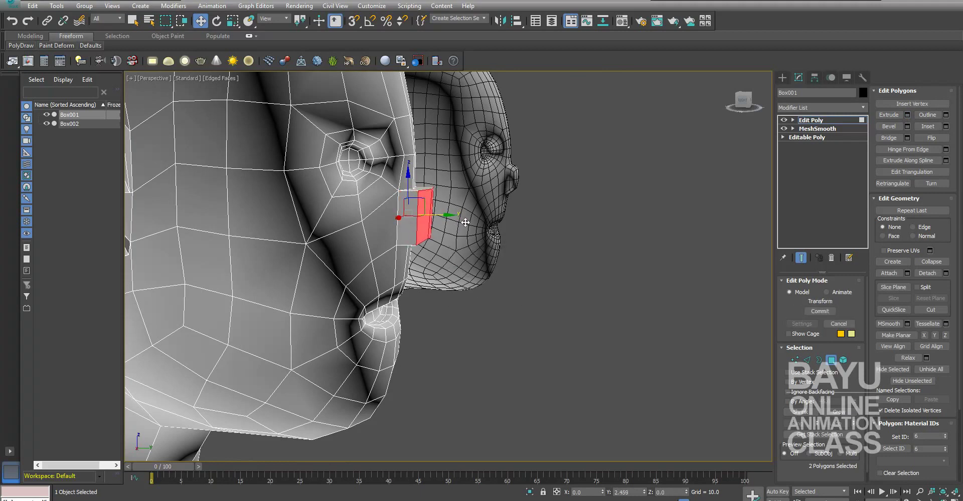
Step: Lengthen the nose block downward by moving two of its polygons
mouse_move(470, 229)
middle_mouse_down("alt")
mouse_move(548, 295)
mouse_move(537, 271)
middle_mouse_up("alt")
scroll(537, 272, "down", 3)
left_click(437, 250)
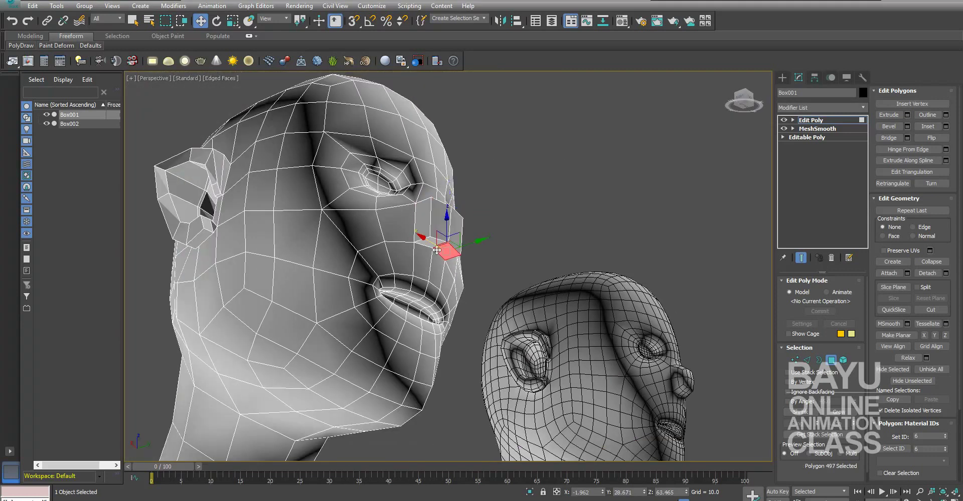
left_click(426, 246, "ctrl")
middle_click_drag(426, 245, 473, 303, "alt")
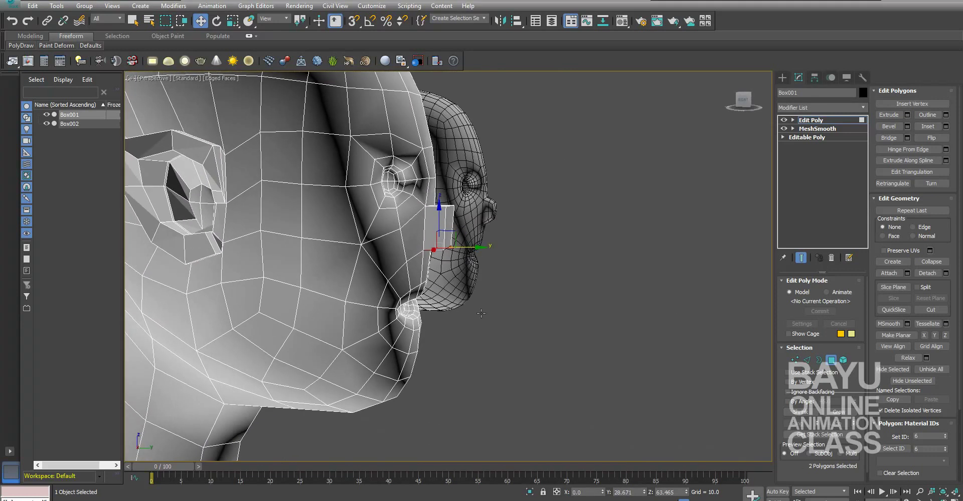
scroll(474, 307, "up", 3)
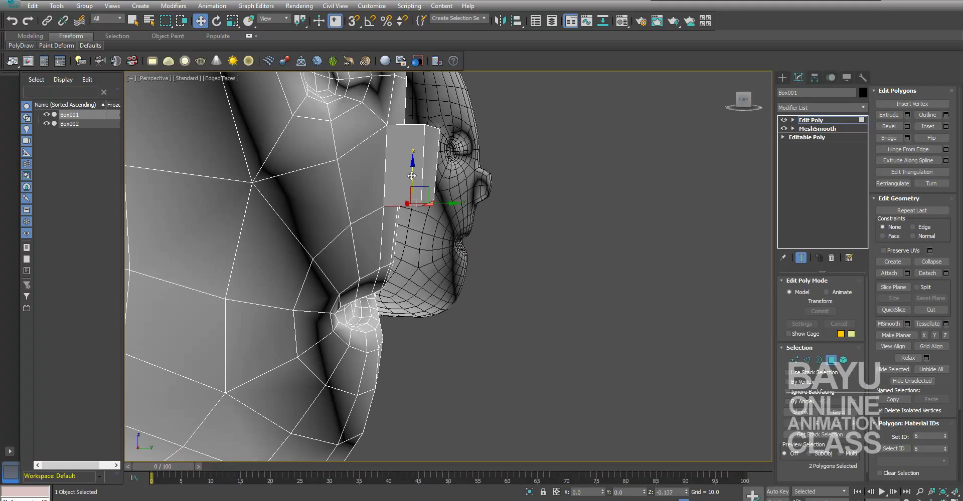
left_click_drag(410, 168, 413, 198)
Step: Pull the nose-tip corner vertices down and forward
middle_click_drag(657, 228, 661, 267, "alt")
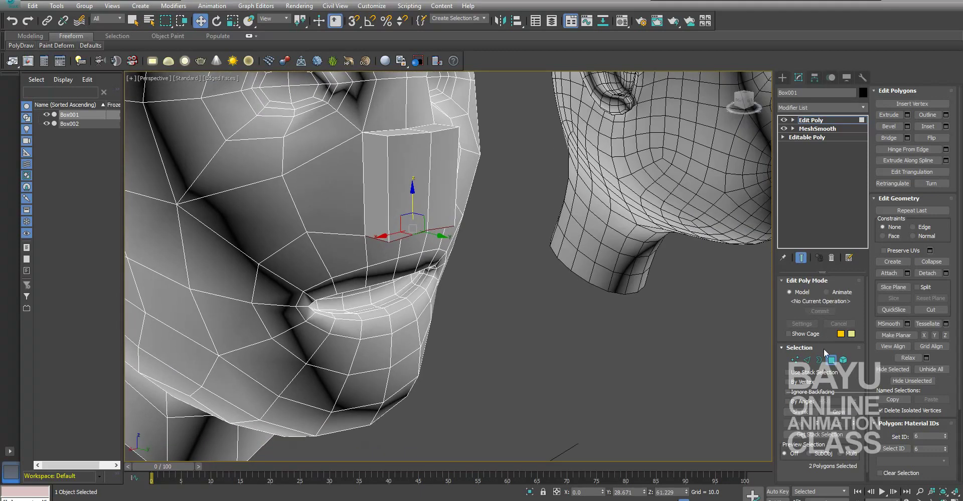
left_click(794, 360)
mouse_move(529, 202)
middle_mouse_down("alt")
mouse_move(573, 201)
mouse_move(551, 230)
mouse_move(520, 217)
mouse_move(498, 187)
middle_mouse_up("alt")
scroll(574, 203, "down", 2)
left_click(475, 192, "ctrl")
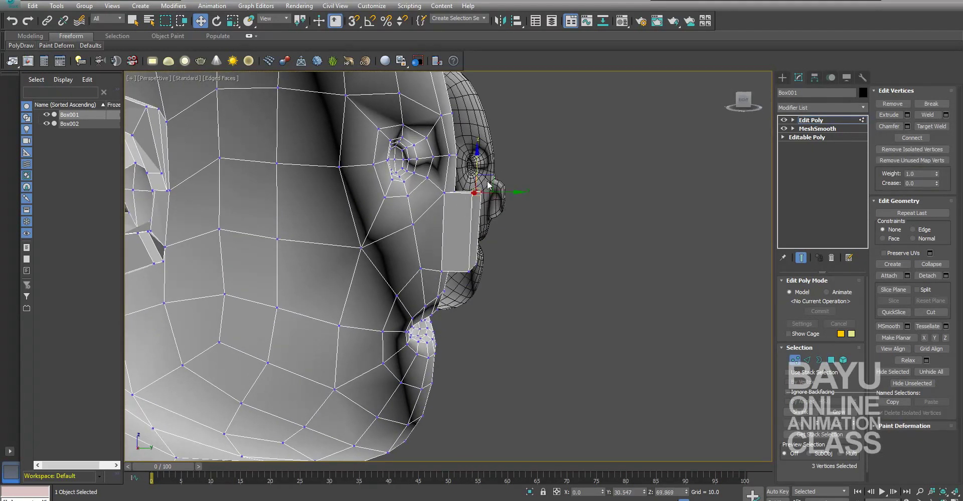
left_click_drag(488, 185, 497, 238)
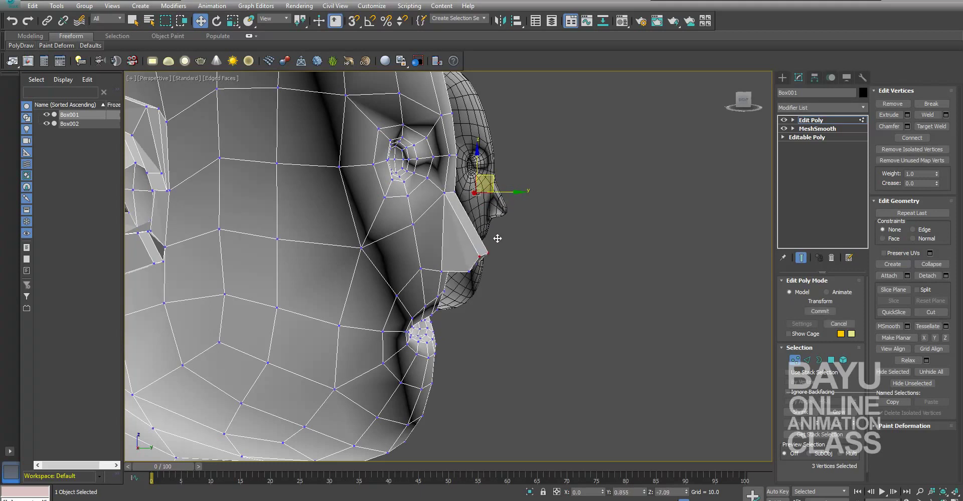
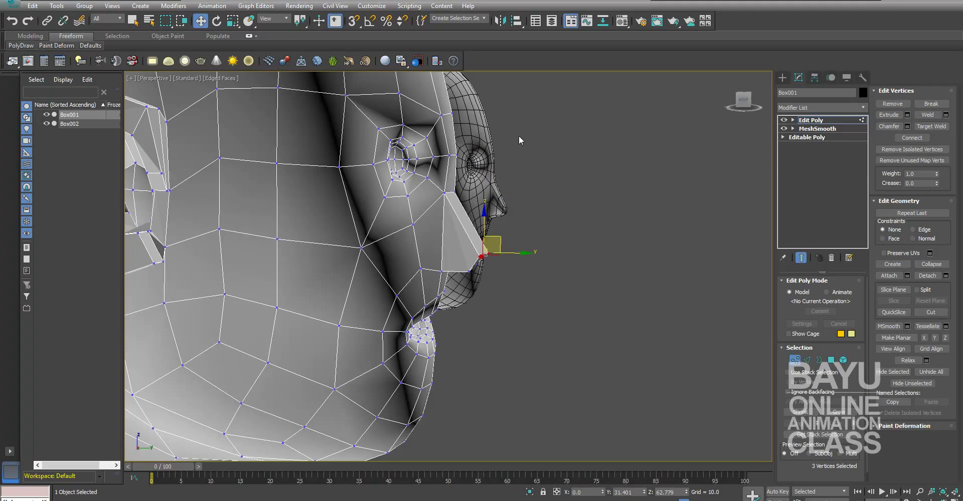
Step: Nudge the eye vertices slightly while comparing with the reference head
middle_click_drag(491, 170, 545, 183, "alt")
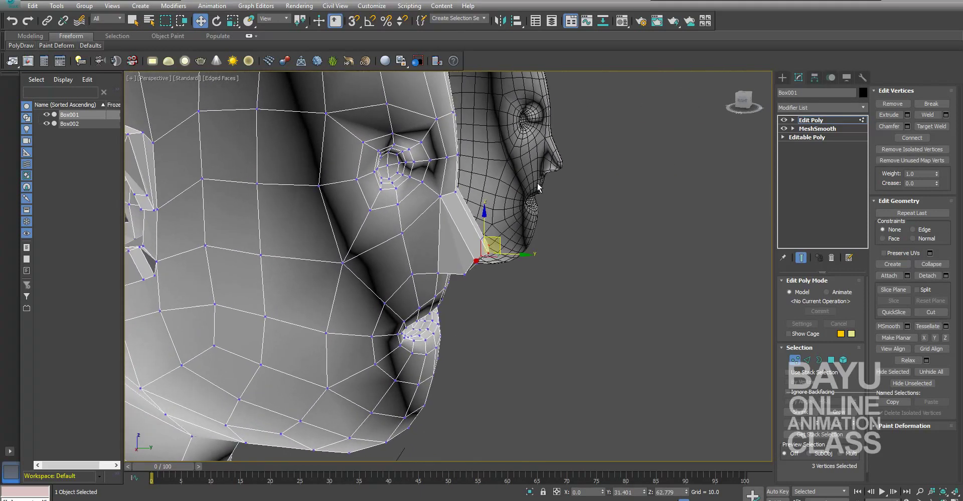
left_click(452, 156)
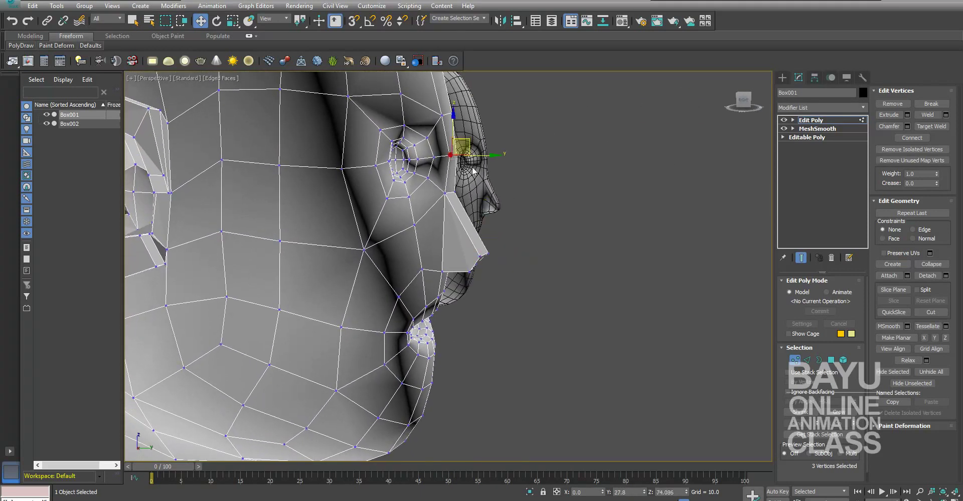
left_click_drag(477, 157, 473, 157)
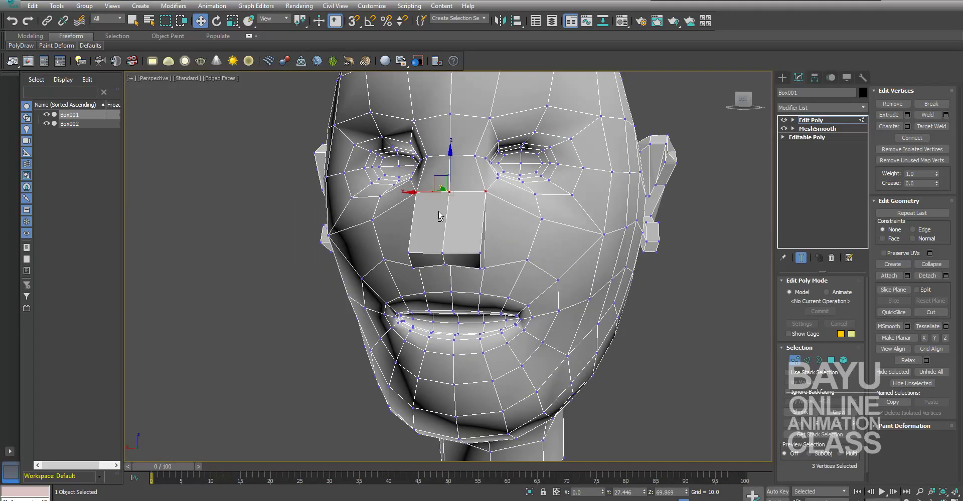
middle_click_drag(462, 205, 533, 212, "alt")
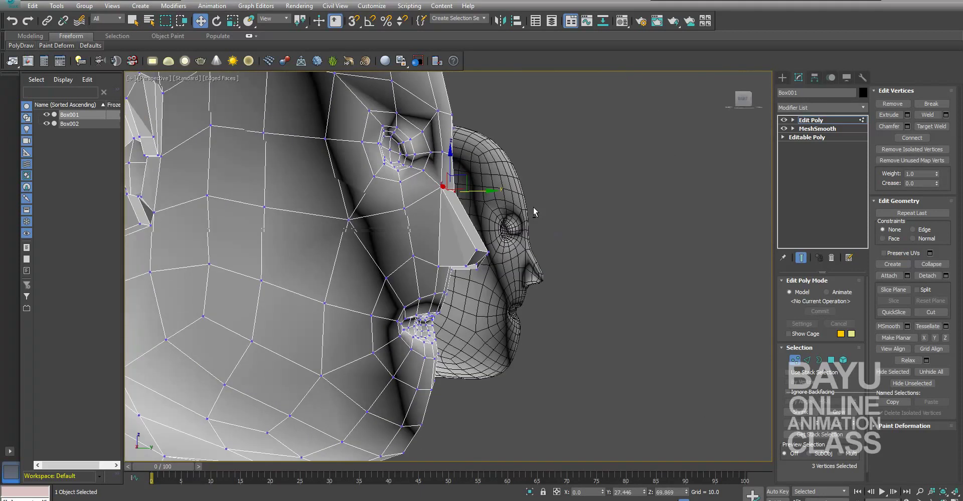
left_click_drag(470, 181, 474, 172)
Step: Lower two nostril vertices to match the reference nose profile
scroll(522, 274, "down", 3)
scroll(522, 275, "down", 3)
scroll(664, 283, "down", 3)
mouse_move(664, 282)
middle_mouse_down("alt")
mouse_move(652, 263)
mouse_move(654, 276)
middle_mouse_up("alt")
scroll(654, 276, "up", 4)
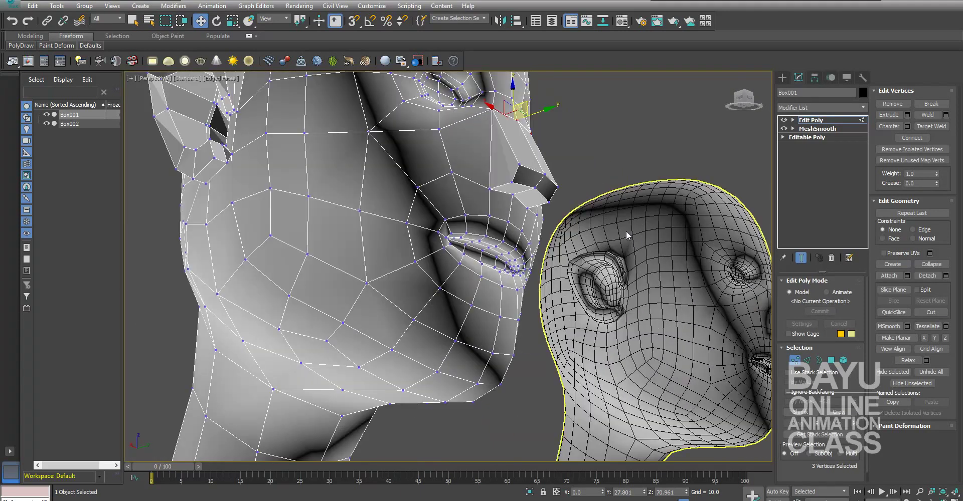
middle_click_drag(625, 231, 552, 258, "alt")
left_click(454, 234)
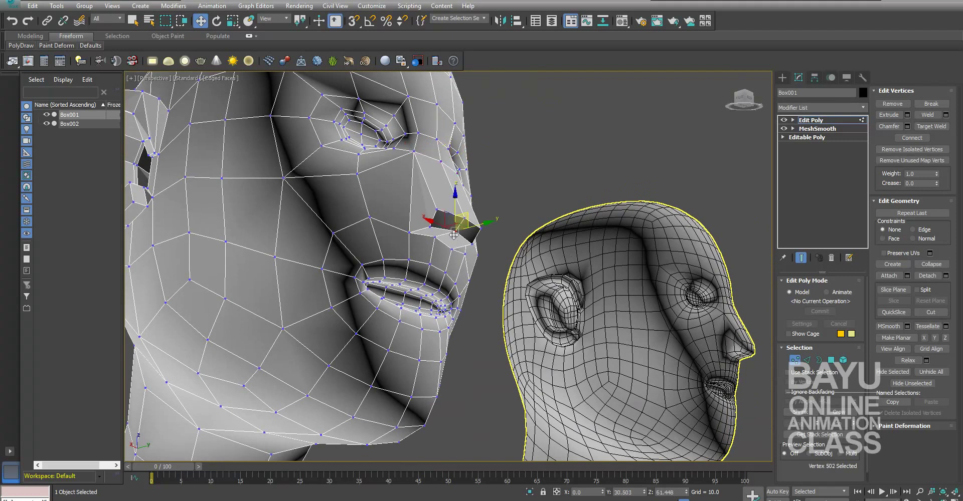
left_click(434, 236, "ctrl")
middle_click_drag(435, 236, 452, 212, "alt")
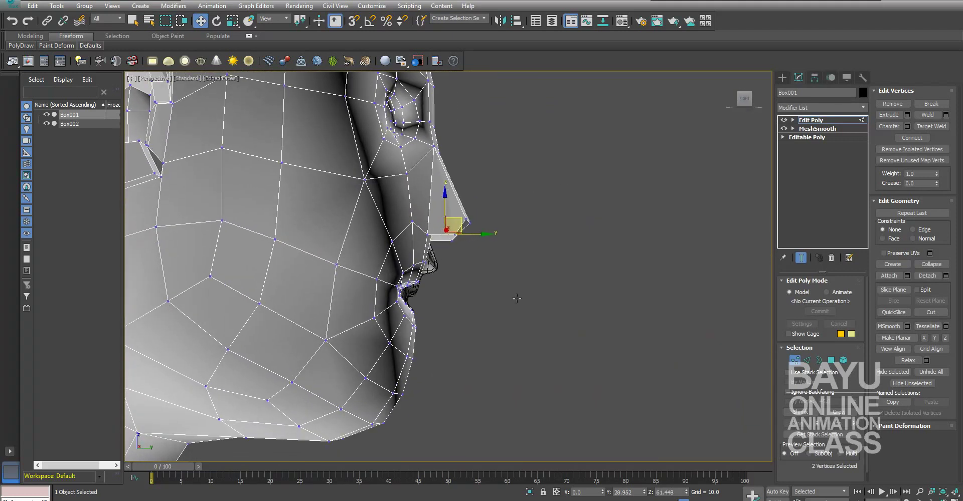
left_click_drag(452, 211, 445, 222)
mouse_move(446, 223)
middle_mouse_down("alt")
mouse_move(426, 280)
mouse_move(464, 277)
middle_mouse_up("alt")
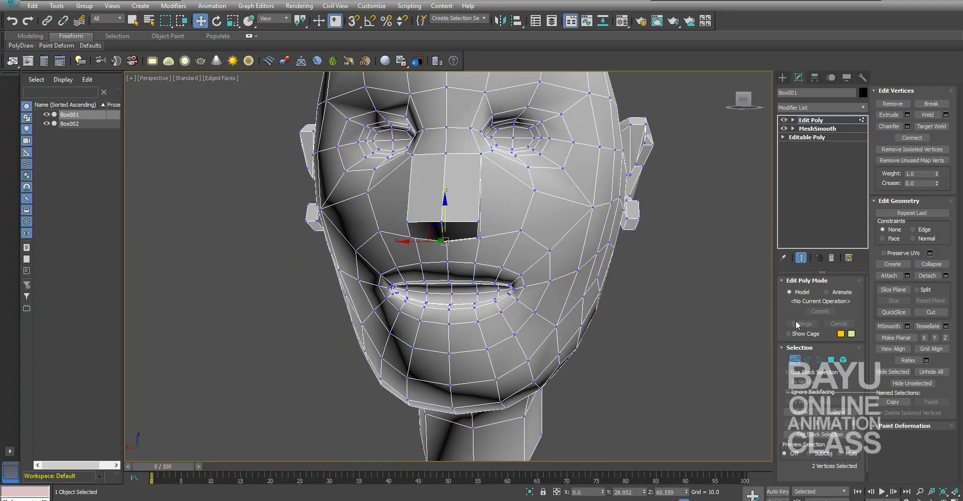
Step: Scale the two inner eye-corner vertices in X to pull them closer together
middle_click_drag(484, 155, 498, 189, "alt")
left_click(481, 151)
left_click(411, 152, "ctrl")
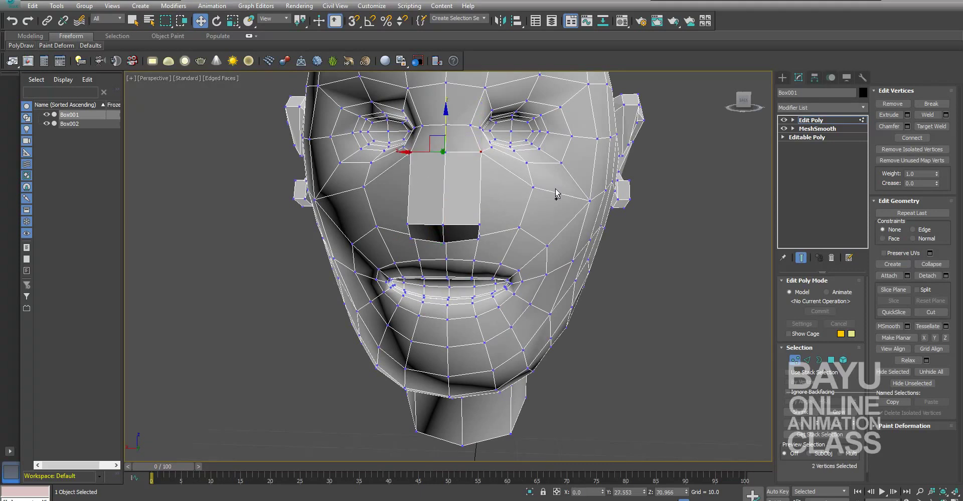
key("r")
left_click_drag(489, 152, 473, 159)
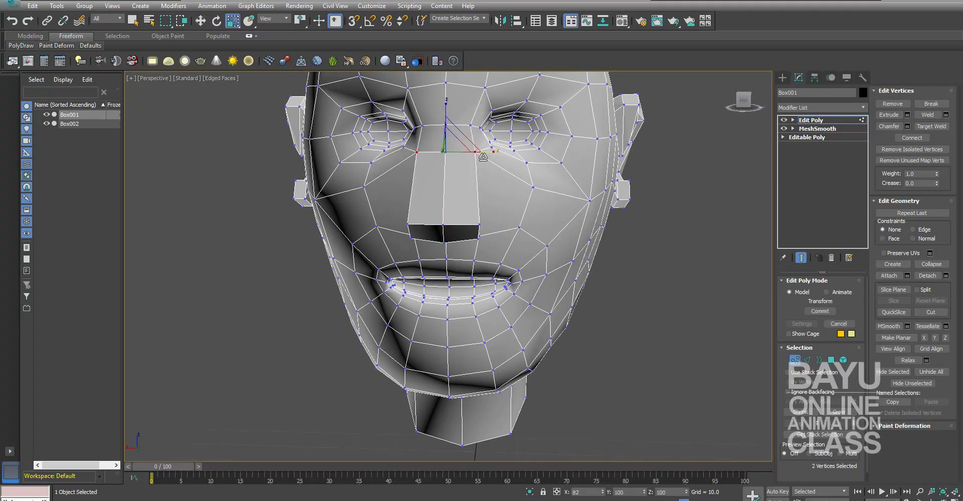
left_click(809, 312)
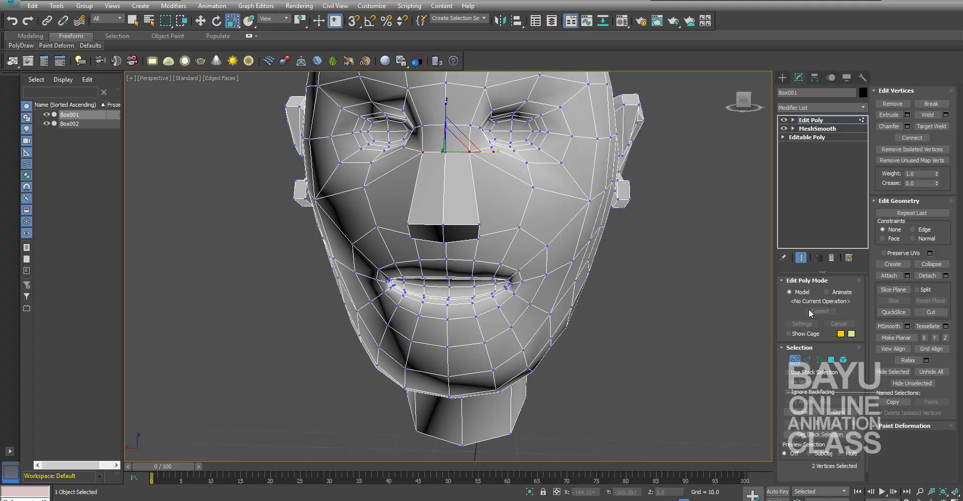
Step: Scale the forehead brow edges inward and raise them on Z
left_click(831, 361)
left_click(457, 139)
left_click(434, 139, "ctrl")
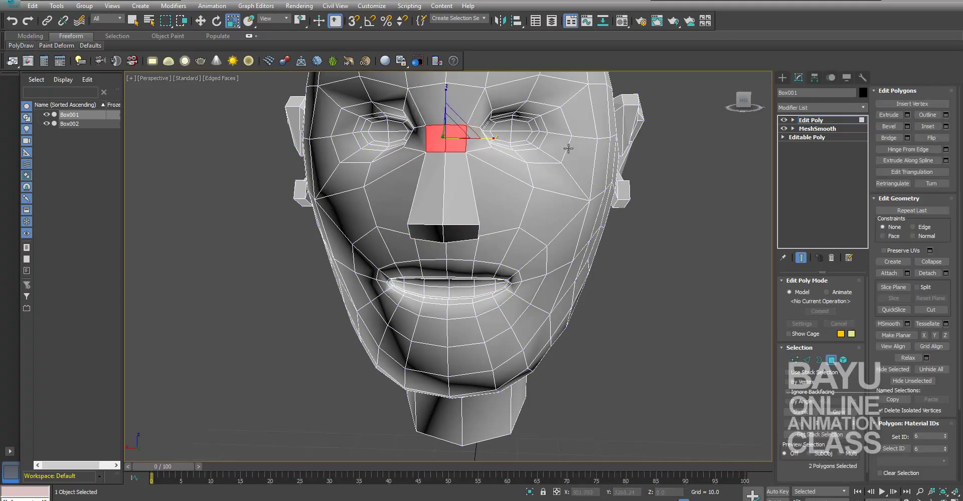
scroll(606, 222, "up", 2)
left_click(807, 360)
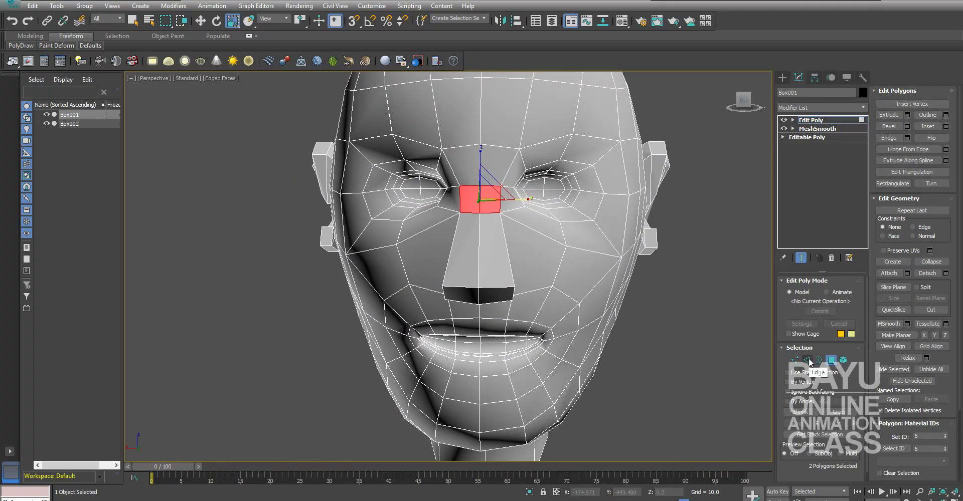
left_click(476, 146)
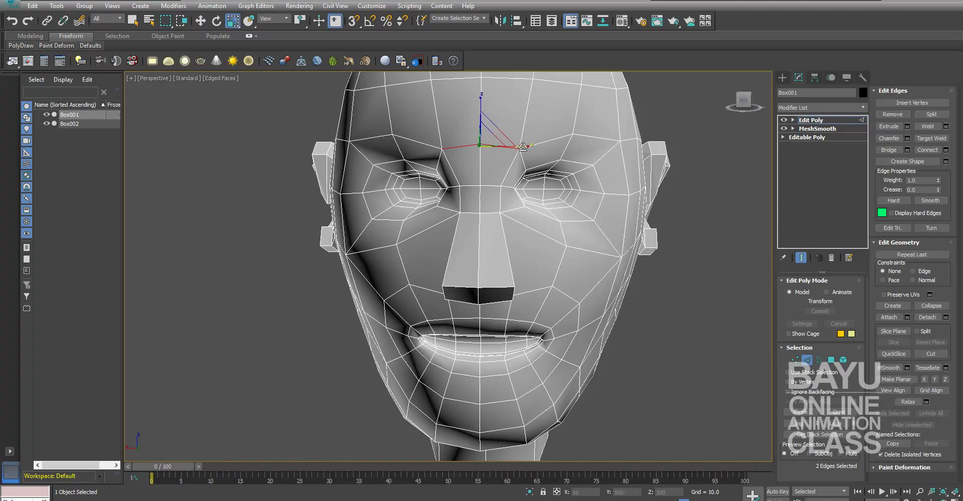
left_click_drag(522, 147, 507, 148)
key("w")
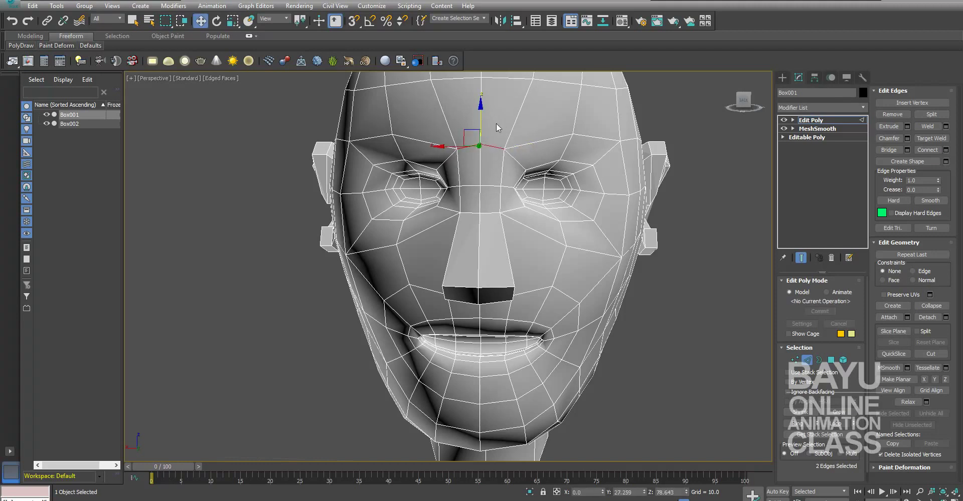
left_click_drag(481, 114, 494, 173)
Step: Raise the edge between the eyes and check the nose bridge from the side
left_click(490, 187)
left_click_drag(479, 163, 480, 152)
left_click(471, 217)
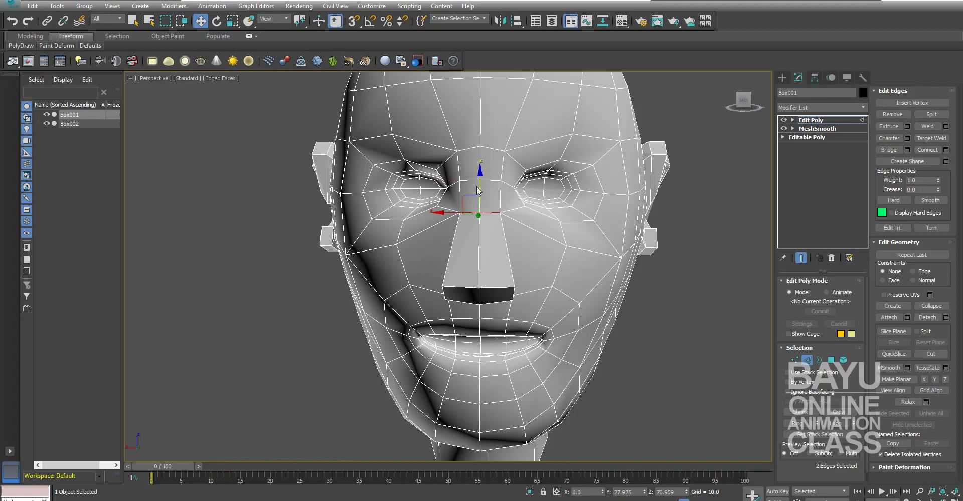
left_click_drag(481, 182, 482, 182)
mouse_move(516, 233)
middle_mouse_down("alt")
mouse_move(604, 236)
mouse_move(533, 238)
mouse_move(544, 218)
middle_mouse_up("alt")
middle_click_drag(522, 323, 528, 290, "alt")
Step: Narrow the two nostril edges to 85% width in X
left_click(520, 287)
left_click(451, 287, "ctrl")
key("shift+z")
key("r")
mouse_move(457, 286)
left_mouse_down()
mouse_move(450, 289)
mouse_move(458, 294)
left_mouse_up()
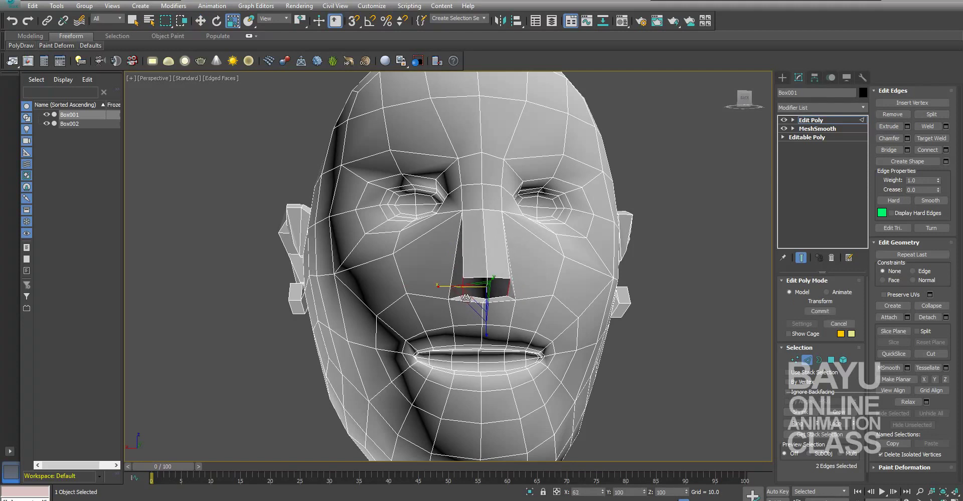
mouse_move(469, 304)
middle_mouse_down("alt")
mouse_move(571, 350)
mouse_move(552, 333)
mouse_move(507, 345)
mouse_move(577, 346)
mouse_move(504, 351)
mouse_move(518, 316)
middle_mouse_up("alt")
Step: Move the nose edges and nudge two nose polygons toward the reference profile
key("w")
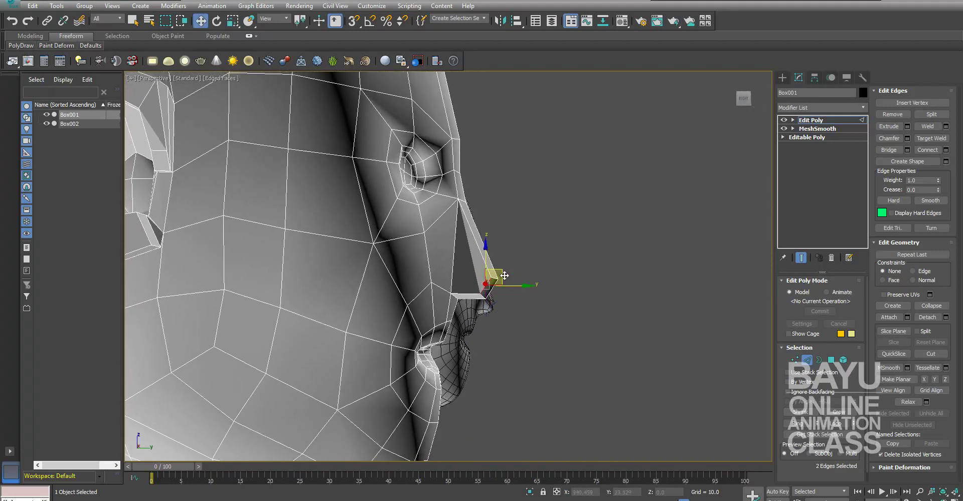
left_click_drag(502, 273, 494, 273)
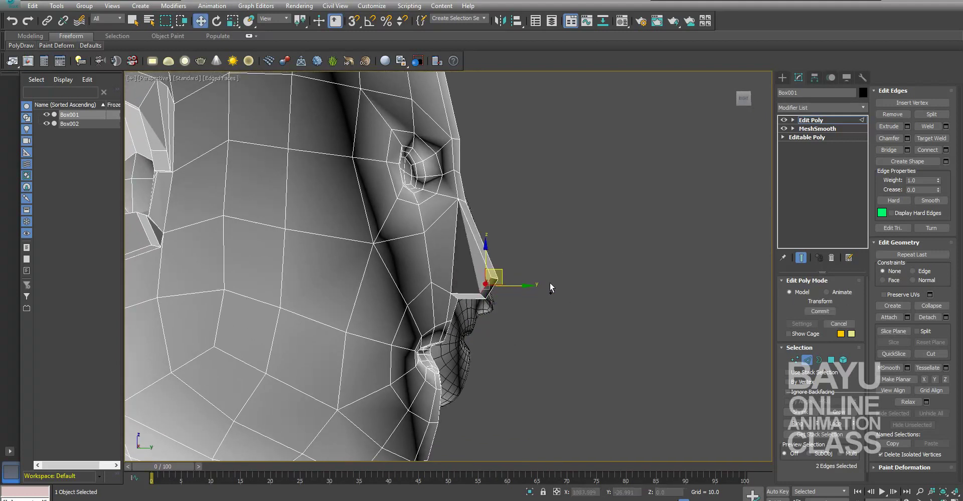
middle_click_drag(575, 319, 661, 328, "alt")
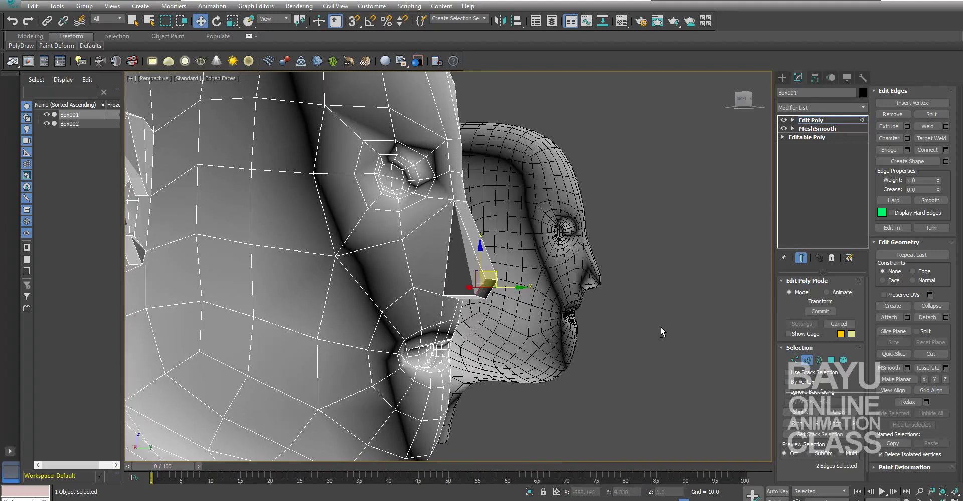
left_click(831, 361)
mouse_move(551, 301)
middle_mouse_down("alt")
mouse_move(473, 286)
mouse_move(490, 282)
middle_mouse_up("alt")
left_click(473, 287, "ctrl")
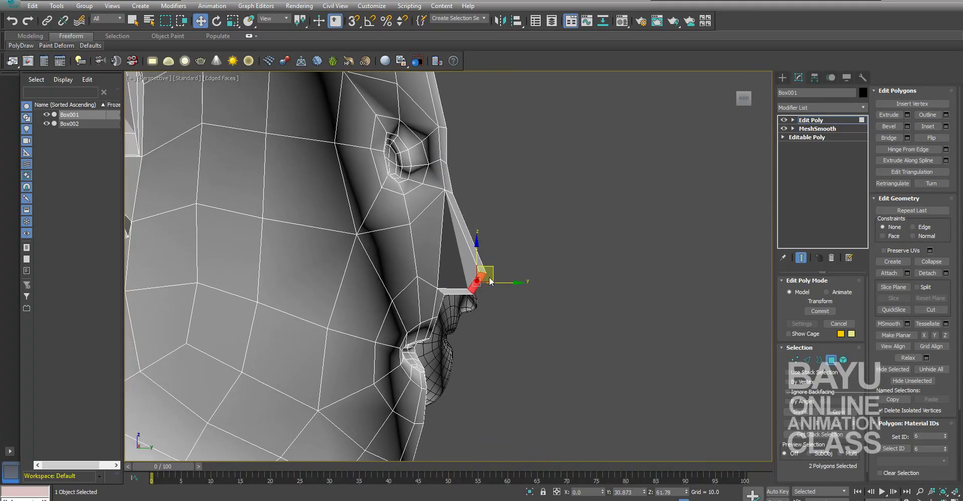
left_click_drag(493, 269, 486, 266)
Step: Compare both heads, then lower the edge beside the nose bridge
mouse_move(485, 266)
middle_mouse_down("alt")
mouse_move(607, 351)
mouse_move(593, 351)
middle_mouse_up("alt")
scroll(675, 323, "down", 3)
scroll(675, 323, "up", 3)
mouse_move(427, 303)
middle_mouse_down("alt")
mouse_move(623, 344)
mouse_move(662, 334)
mouse_move(634, 343)
mouse_move(618, 329)
mouse_move(581, 325)
mouse_move(567, 339)
mouse_move(724, 342)
mouse_move(537, 323)
mouse_move(597, 325)
mouse_move(582, 327)
mouse_move(554, 283)
mouse_move(641, 314)
middle_mouse_up("alt")
scroll(574, 337, "up", 5)
scroll(573, 338, "down", 4)
scroll(640, 327, "down", 1)
scroll(581, 327, "up", 3)
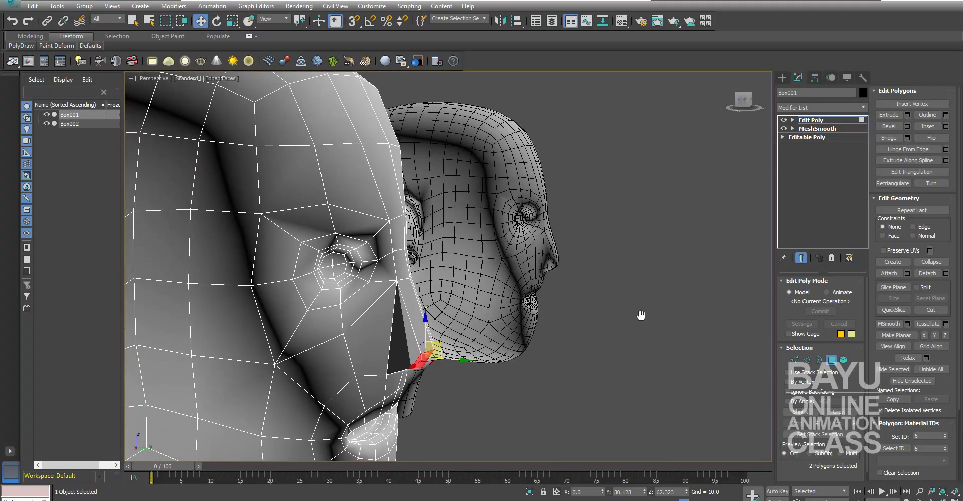
left_click(807, 361)
left_click(391, 239)
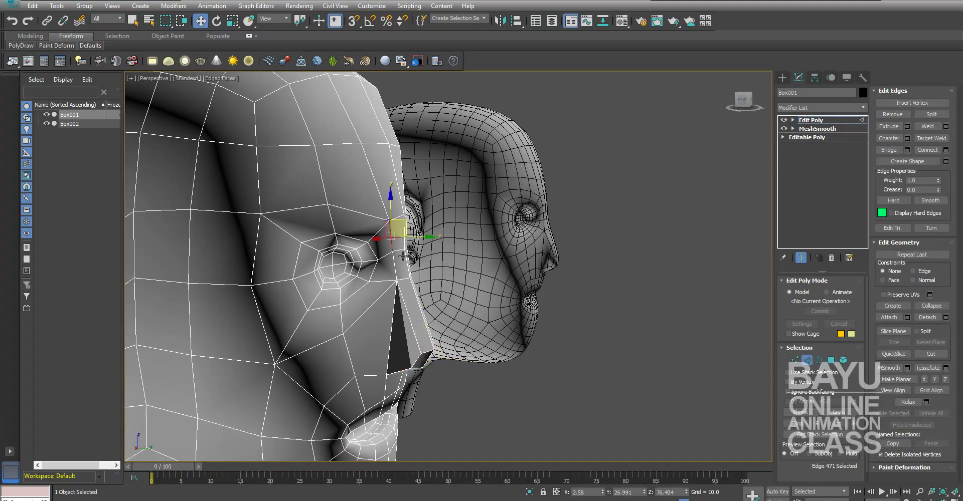
left_click_drag(396, 273, 429, 307)
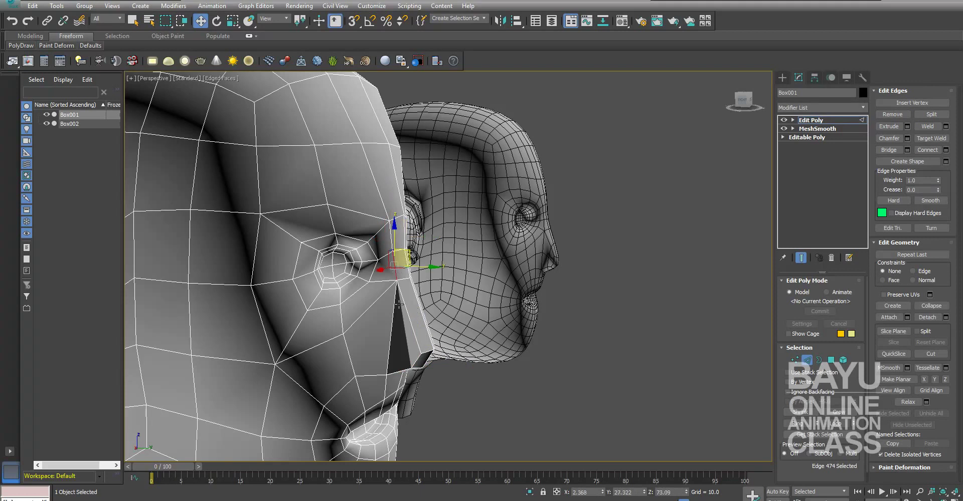
Step: Shift four edges running down the nose along Y
left_click(395, 305, "ctrl")
mouse_move(431, 311)
middle_mouse_down("alt")
mouse_move(460, 311)
mouse_move(423, 278)
middle_mouse_up("alt")
left_click(412, 273, "ctrl")
left_click(417, 312, "ctrl")
mouse_move(418, 312)
middle_mouse_down("alt")
mouse_move(460, 333)
mouse_move(370, 306)
middle_mouse_up("alt")
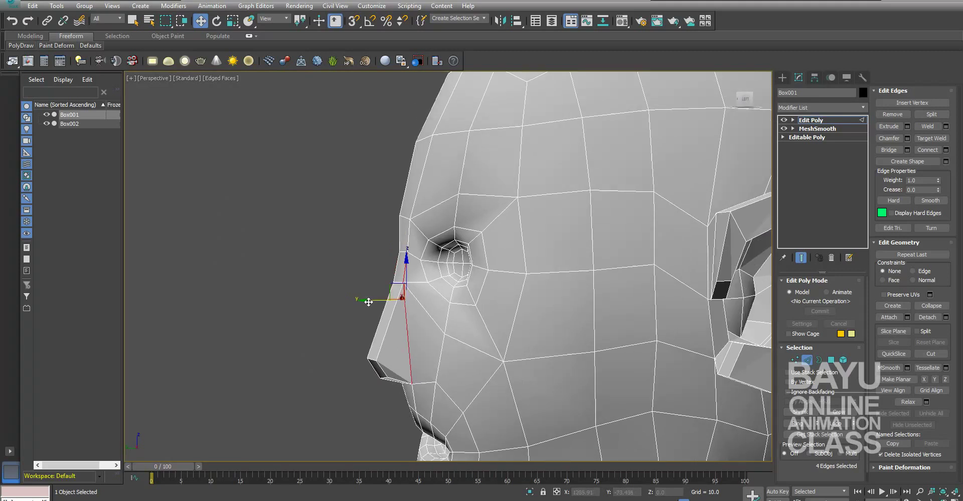
left_click_drag(377, 308, 376, 305)
middle_click_drag(376, 306, 569, 332, "alt")
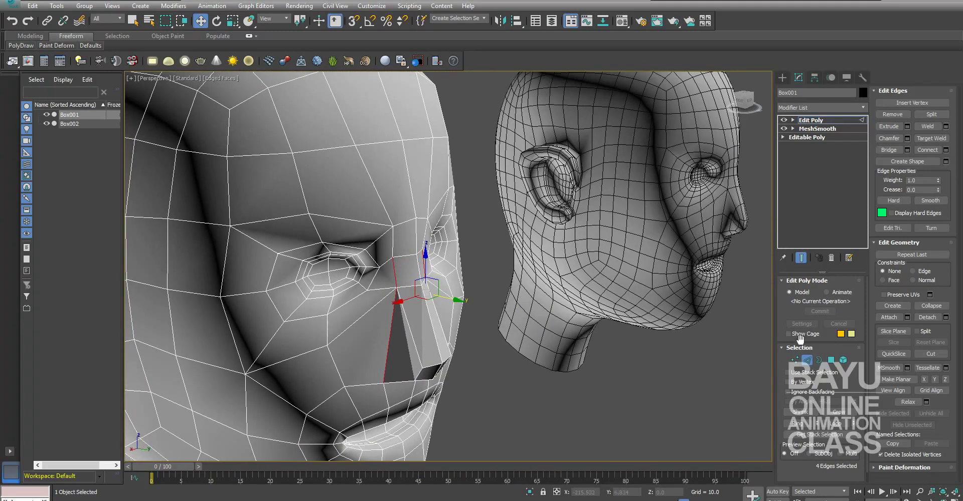
Step: Slide two inner eye vertices slightly in Vertex mode
key("1")
left_click(401, 264)
middle_click_drag(401, 265, 472, 291, "alt")
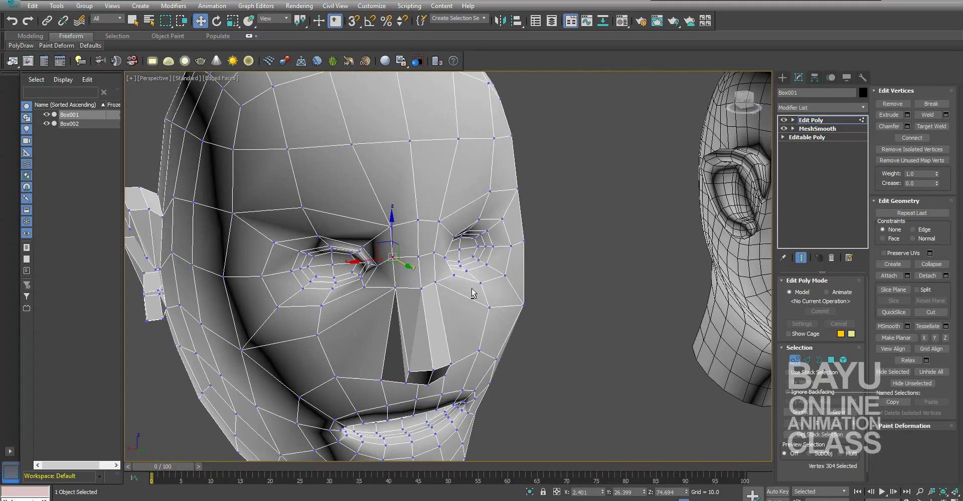
left_click(434, 254, "ctrl")
middle_click_drag(434, 255, 445, 265, "alt")
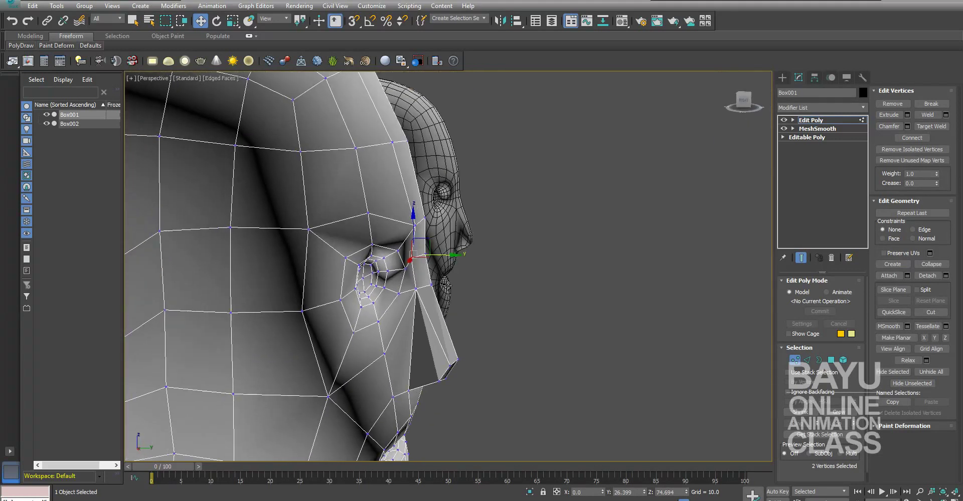
left_click_drag(449, 256, 453, 257)
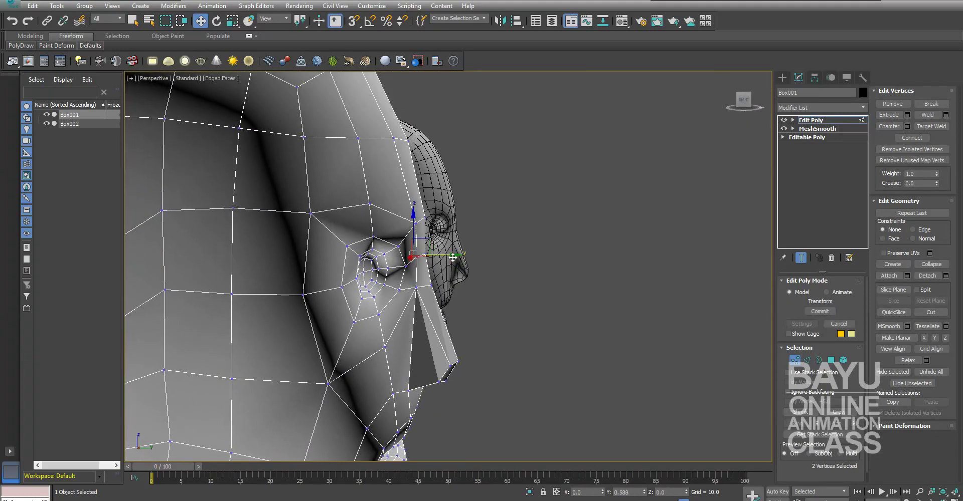
mouse_move(452, 261)
middle_mouse_down("alt")
mouse_move(489, 296)
mouse_move(331, 272)
mouse_move(331, 282)
mouse_move(490, 281)
middle_mouse_up("alt")
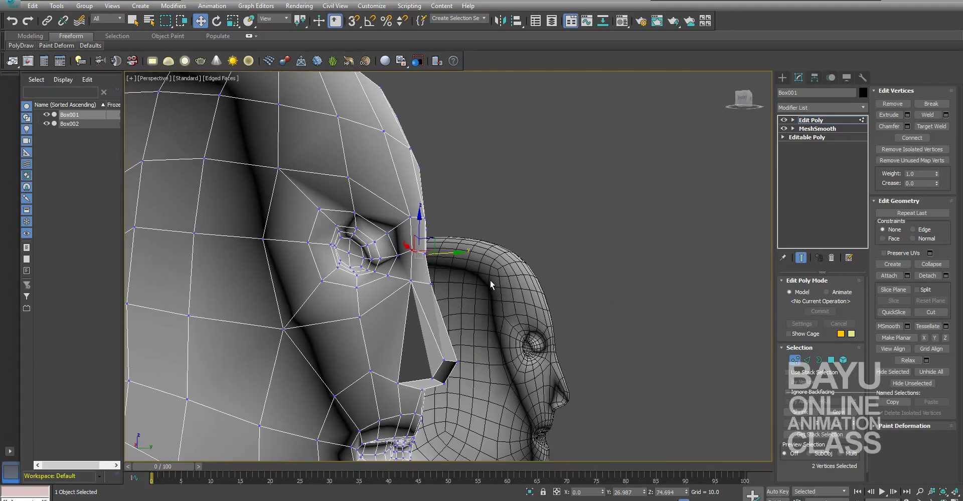
Step: Shift a nostril vertex along Y, then return to whole-object level
left_click(444, 360)
middle_click_drag(444, 361, 507, 390, "alt")
left_click_drag(507, 362, 497, 361)
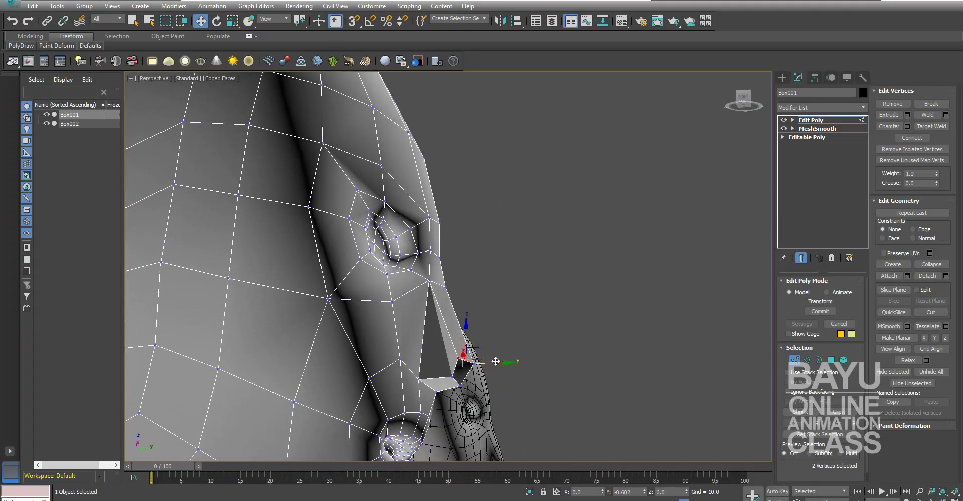
mouse_move(495, 362)
middle_mouse_down("alt")
mouse_move(455, 404)
mouse_move(552, 387)
mouse_move(429, 400)
middle_mouse_up("alt")
middle_click_drag(503, 388, 618, 399, "alt")
scroll(617, 399, "down", 3)
middle_click_drag(648, 347, 667, 342, "alt")
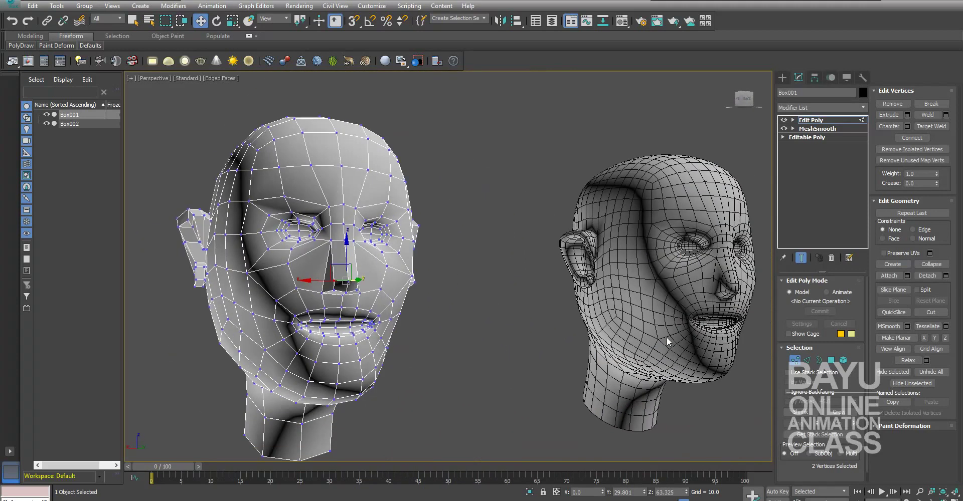
left_click(795, 360)
mouse_move(552, 354)
middle_mouse_down("alt")
mouse_move(489, 324)
mouse_move(581, 334)
mouse_move(499, 340)
middle_mouse_up("alt")
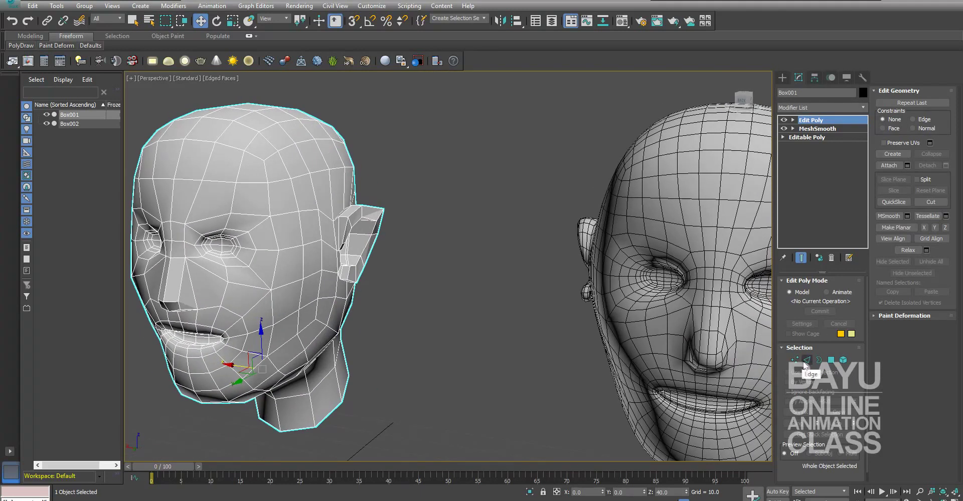
Step: Select six forehead and temple polygons on the low-poly head
left_click(831, 360)
mouse_move(451, 250)
middle_mouse_down("alt")
mouse_move(420, 267)
mouse_move(457, 242)
mouse_move(424, 256)
mouse_move(321, 211)
middle_mouse_up("alt")
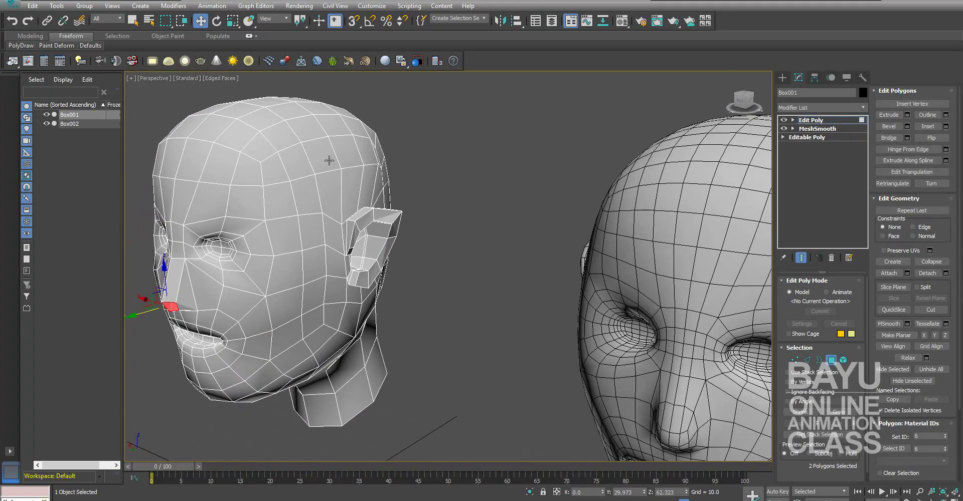
left_click(310, 201)
left_click(316, 237, "ctrl")
left_click(317, 259, "ctrl")
mouse_move(229, 254)
middle_mouse_down("alt")
mouse_move(231, 287)
mouse_move(335, 265)
middle_mouse_up("alt")
left_click(262, 233, "ctrl")
left_click(261, 280, "ctrl")
left_click(263, 319, "ctrl")
mouse_move(513, 322)
middle_mouse_down("alt")
mouse_move(509, 308)
mouse_move(481, 312)
mouse_move(418, 272)
middle_mouse_up("alt")
Step: Scale the temple polygons to 98% along X and show the four-viewport layout
key("r")
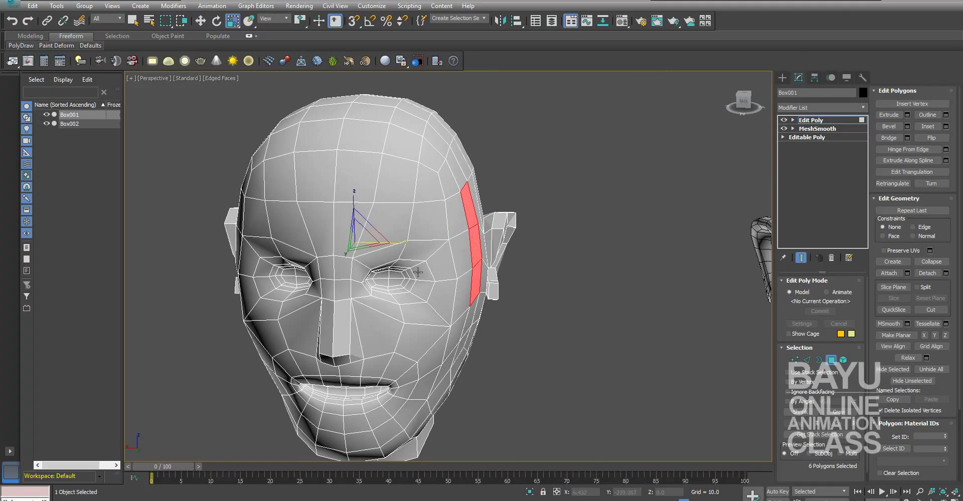
left_click_drag(397, 246, 396, 246)
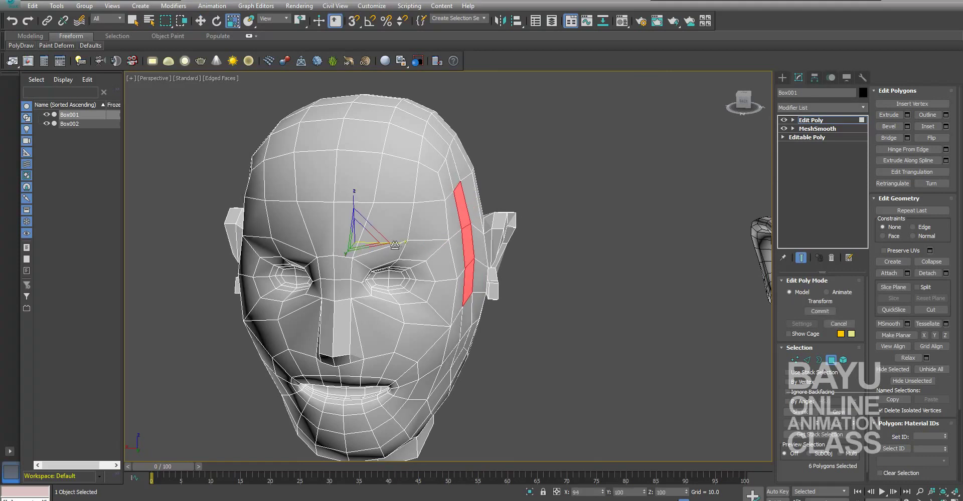
mouse_move(399, 247)
middle_mouse_down("alt")
mouse_move(511, 338)
mouse_move(618, 277)
middle_mouse_up("alt")
scroll(618, 275, "up", 4)
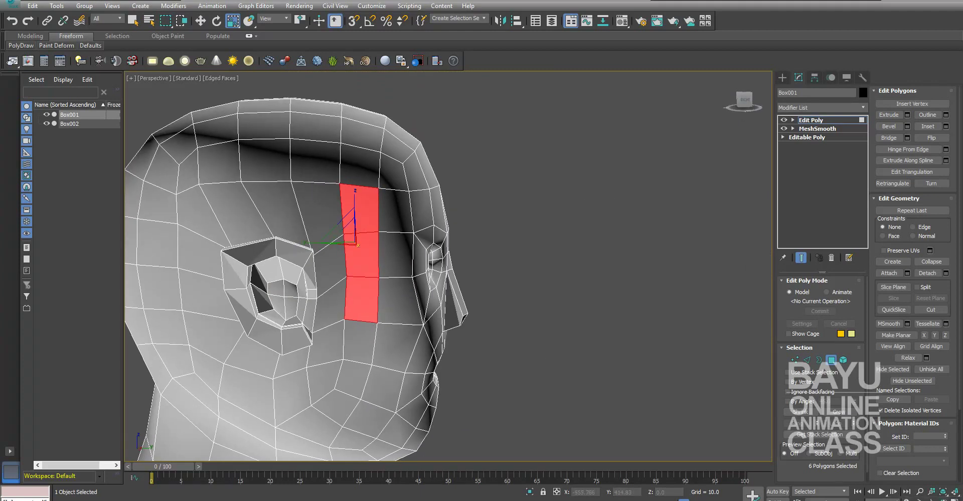
key("alt+w")
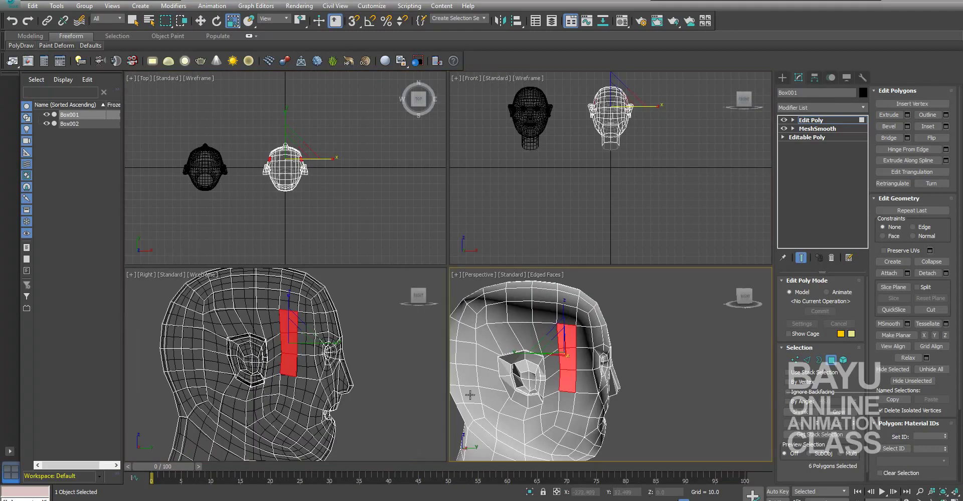
Step: Scale the ear vertices slightly inward
left_click(794, 361)
right_click(222, 341)
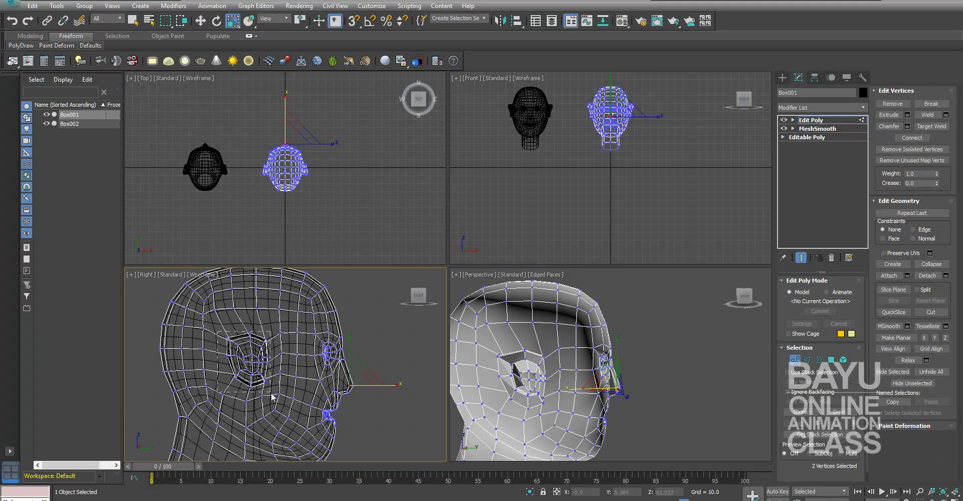
key("ctrl+z")
mouse_move(533, 372)
middle_mouse_down("alt")
mouse_move(502, 405)
mouse_move(518, 387)
middle_mouse_up("alt")
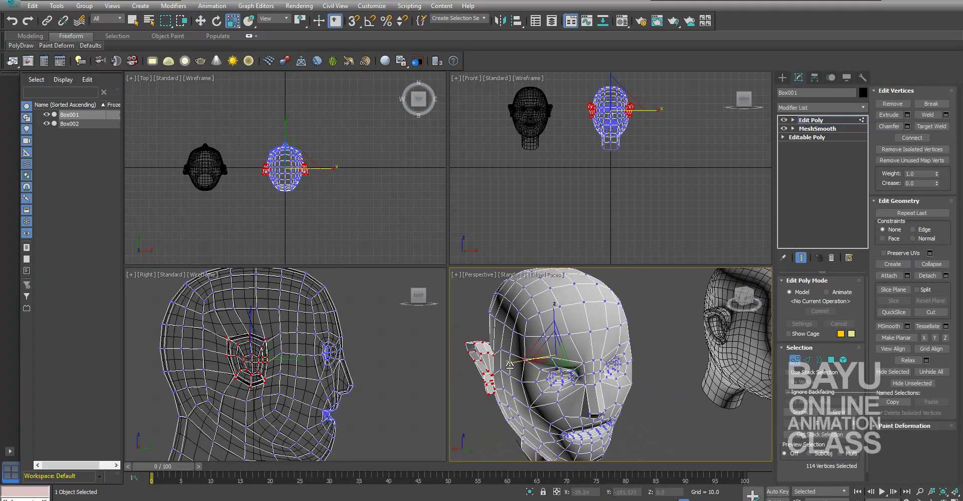
left_click_drag(509, 365, 518, 415)
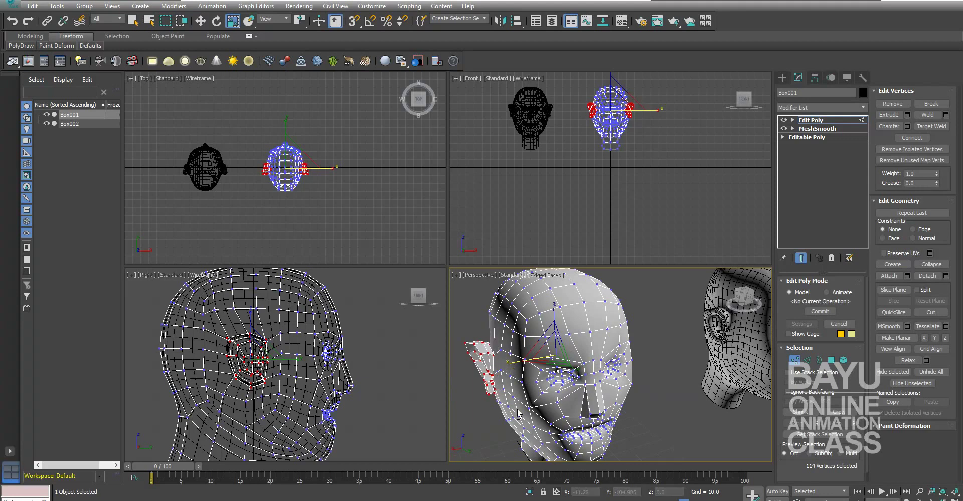
mouse_move(519, 414)
middle_mouse_down("alt")
mouse_move(505, 409)
mouse_move(620, 398)
middle_mouse_up("alt")
scroll(505, 408, "up", 3)
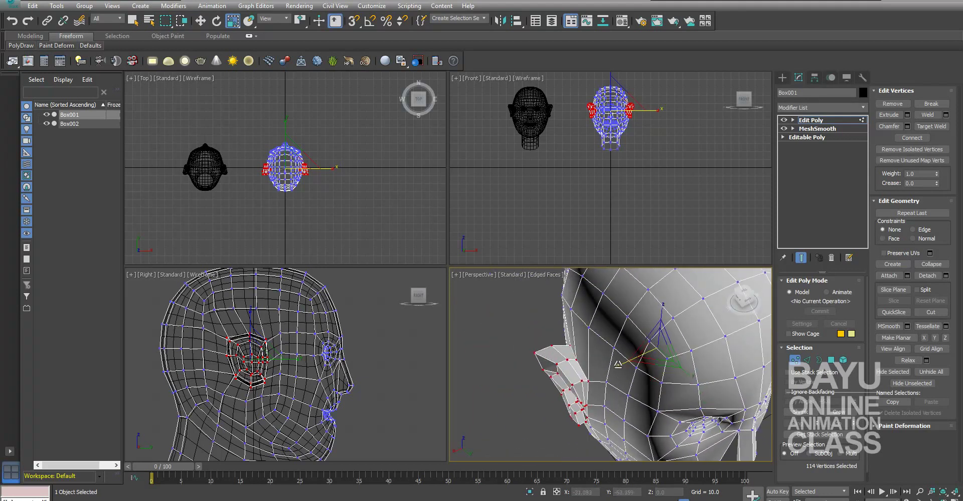
left_click_drag(618, 364, 620, 365)
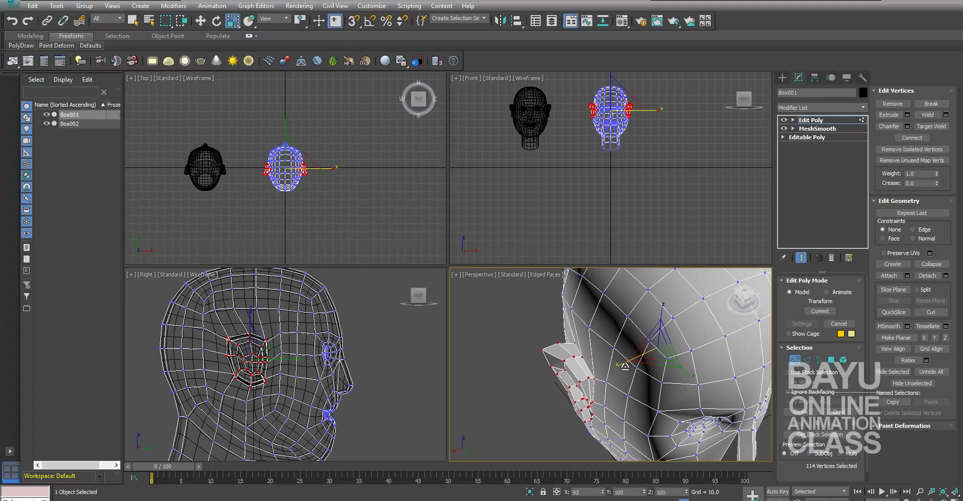
mouse_move(626, 365)
middle_mouse_down("alt")
mouse_move(748, 380)
mouse_move(689, 426)
mouse_move(610, 432)
mouse_move(688, 357)
mouse_move(859, 385)
middle_mouse_up("alt")
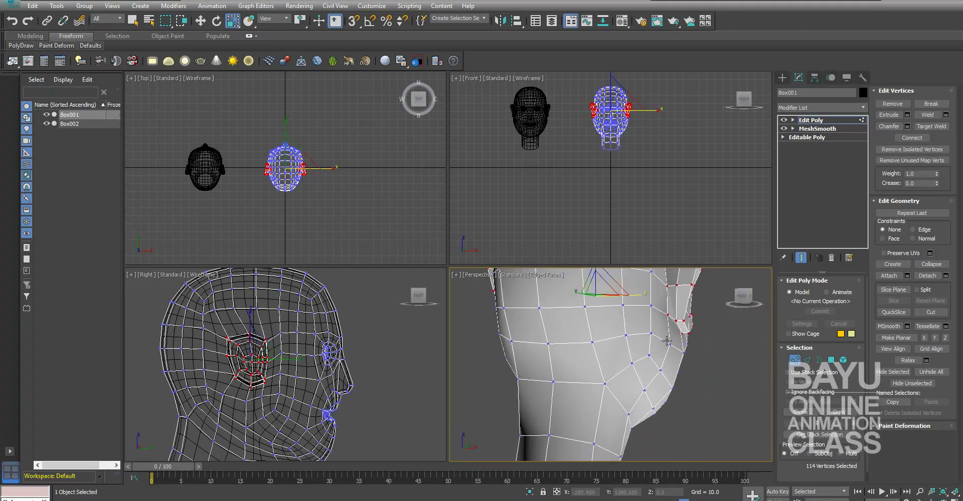
Step: Narrow two vertices below the ear to 92% along X
left_click(670, 342)
middle_click_drag(671, 342, 486, 356, "alt")
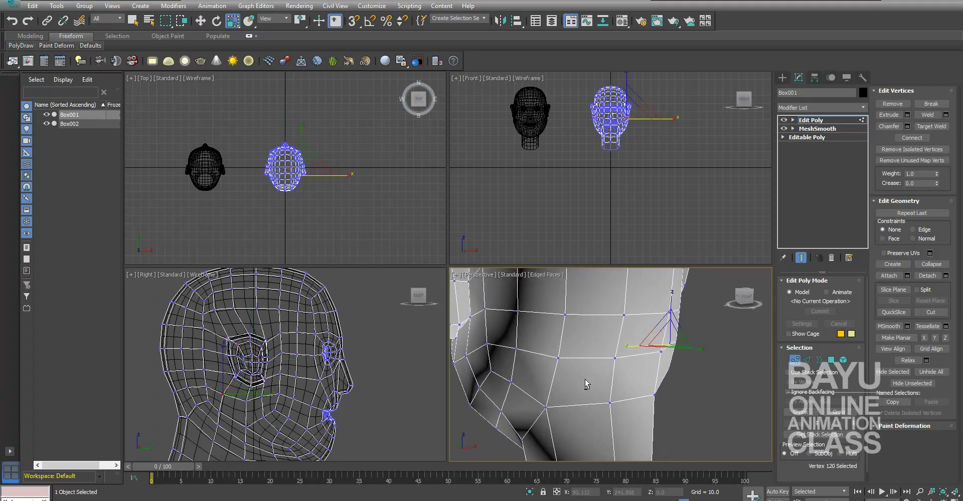
mouse_move(521, 369)
middle_mouse_down("alt")
mouse_move(687, 411)
mouse_move(668, 427)
mouse_move(663, 420)
mouse_move(733, 413)
mouse_move(481, 358)
middle_mouse_up("alt")
scroll(664, 382, "down", 5)
middle_click_drag(687, 399, 637, 420, "alt")
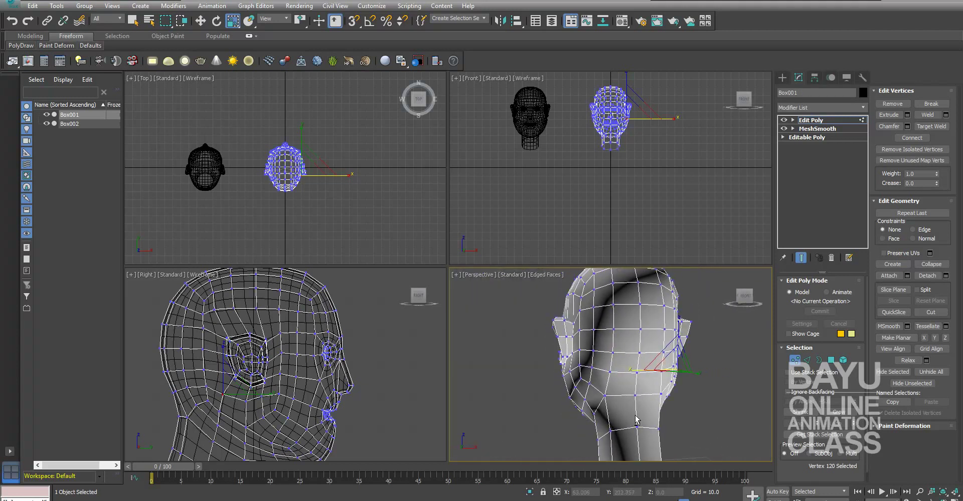
left_click(570, 372)
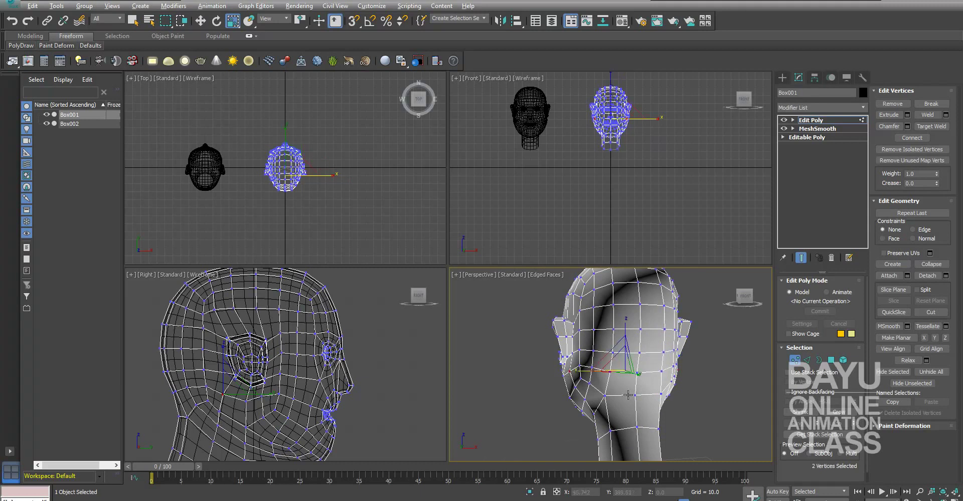
middle_click_drag(628, 395, 571, 373, "alt")
left_click_drag(578, 372, 582, 375)
mouse_move(581, 374)
middle_mouse_down("alt")
mouse_move(512, 398)
mouse_move(496, 389)
mouse_move(551, 390)
mouse_move(651, 416)
middle_mouse_up("alt")
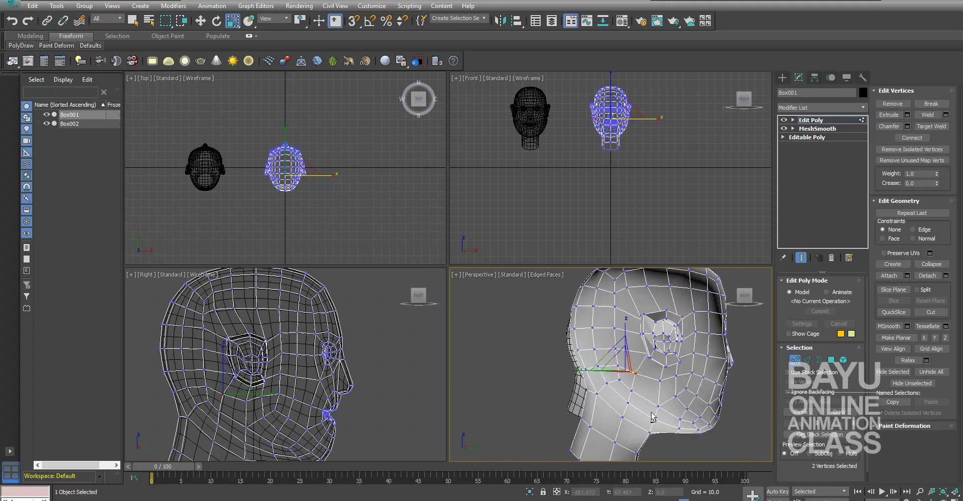
Step: Shift four jaw-side vertices below the ear along Y
left_click(634, 393, "ctrl")
middle_click_drag(634, 393, 538, 414, "alt")
left_click(597, 390, "ctrl")
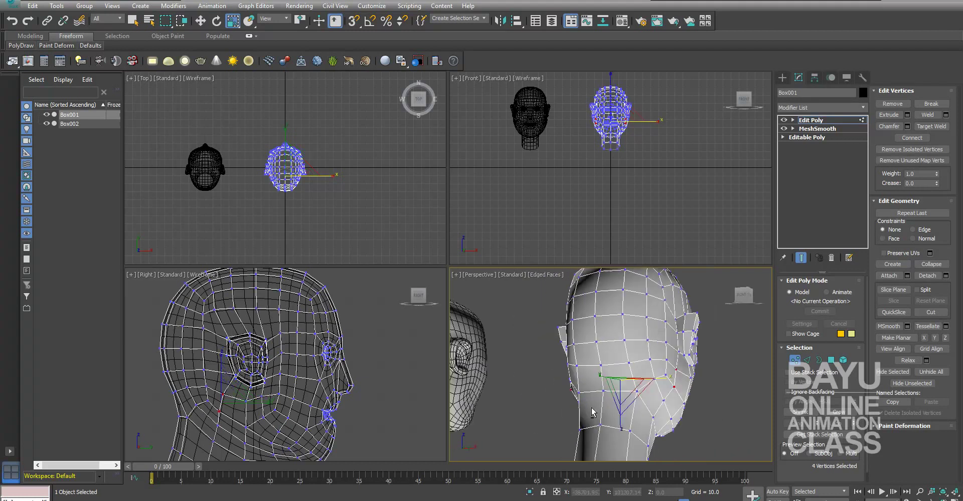
key("w")
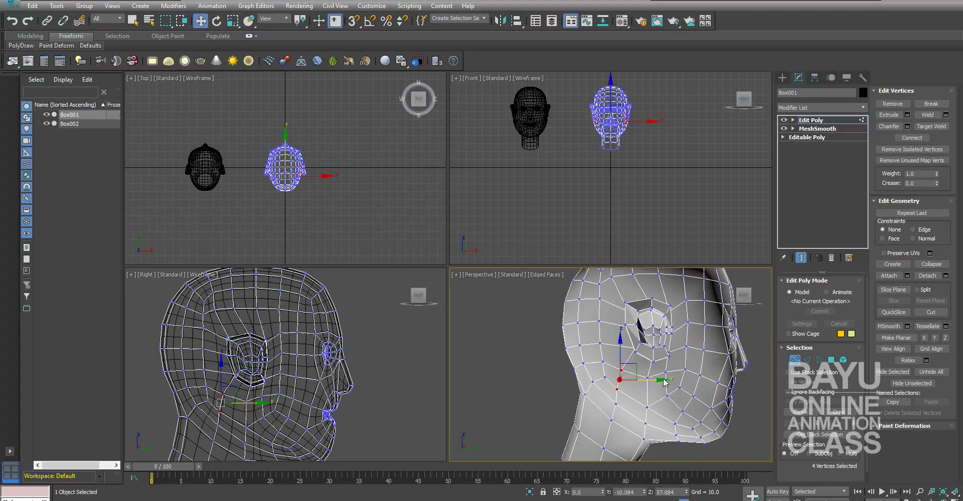
left_click_drag(657, 381, 667, 381)
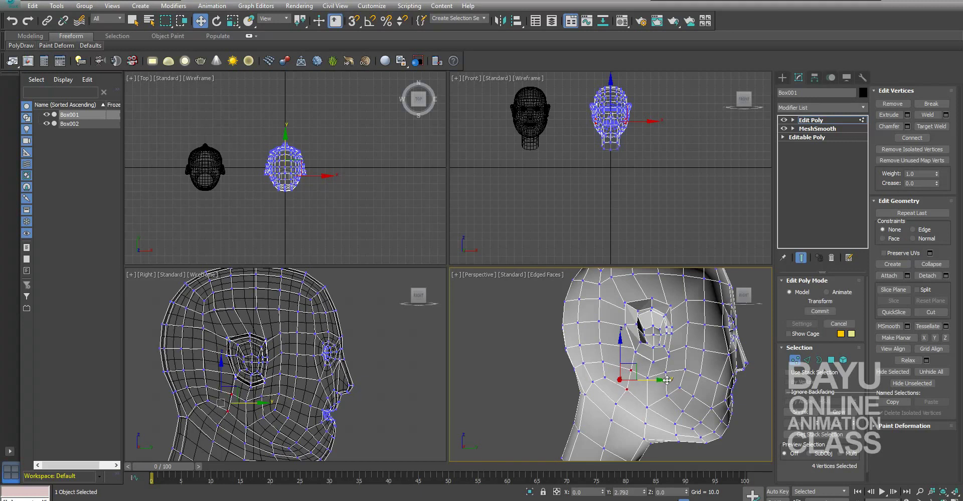
mouse_move(668, 380)
middle_mouse_down("alt")
mouse_move(743, 414)
mouse_move(546, 411)
middle_mouse_up("alt")
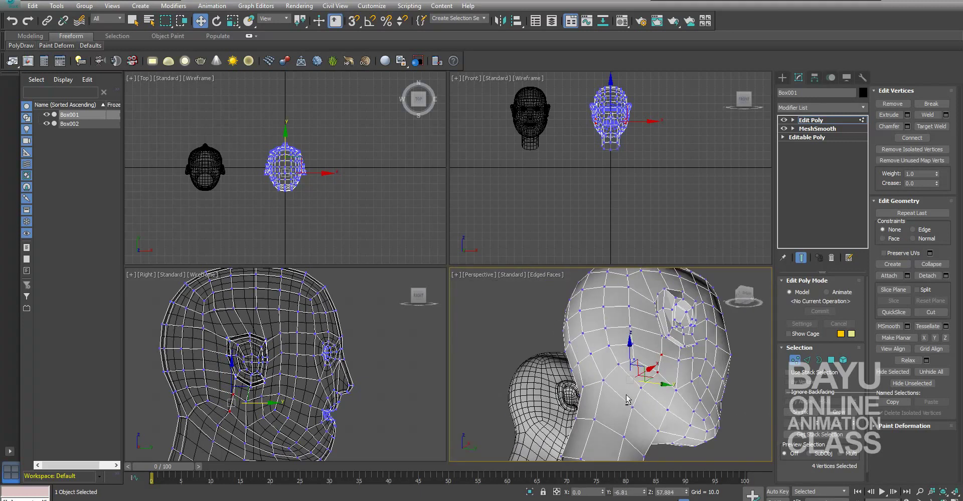
scroll(550, 410, "down", 5)
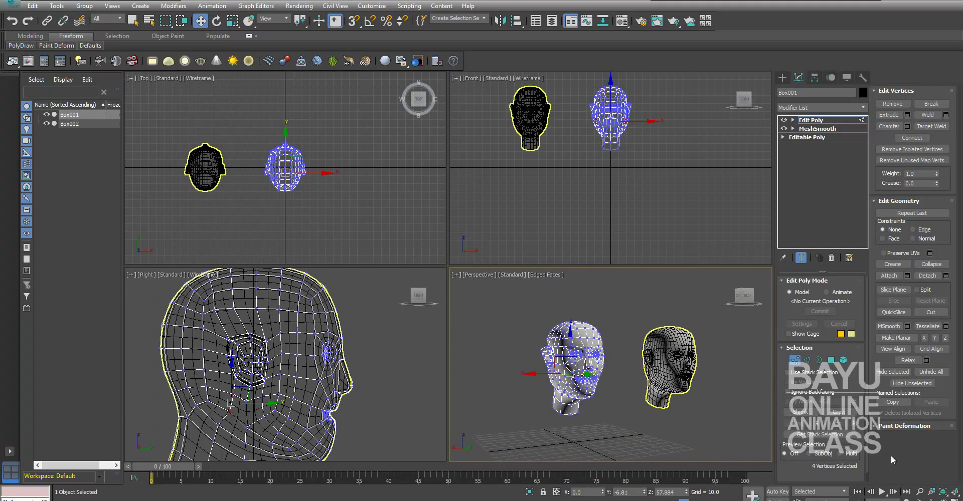
Step: Maximize the Perspective view and inspect the reference head's MeshSmooth settings
key("alt+w")
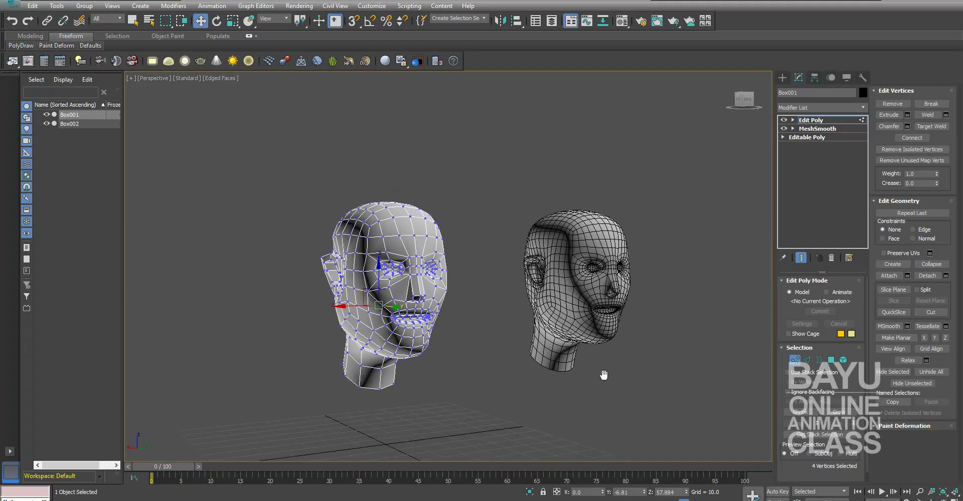
scroll(567, 386, "up", 5)
middle_click_drag(416, 362, 405, 367, "alt")
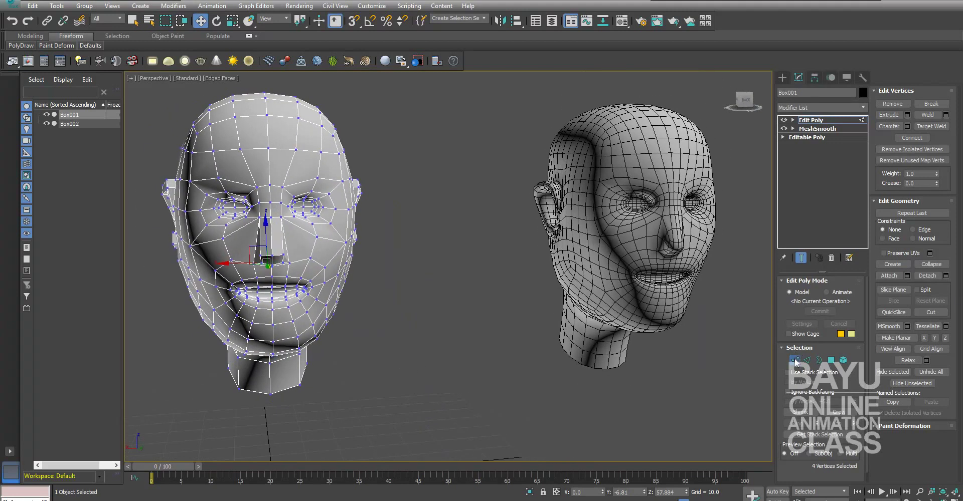
left_click(330, 439)
middle_click_drag(371, 311, 390, 359, "alt")
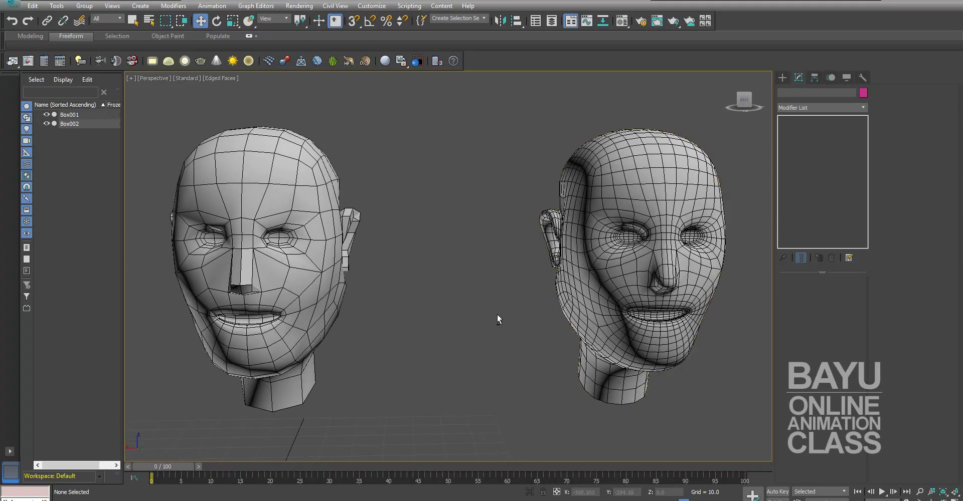
middle_click_drag(498, 316, 504, 313, "alt")
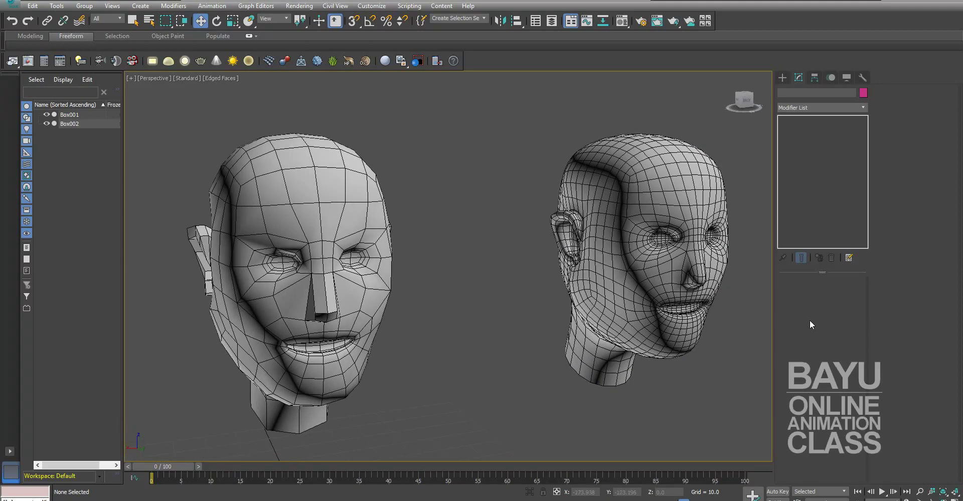
left_click(712, 241)
left_click(812, 129)
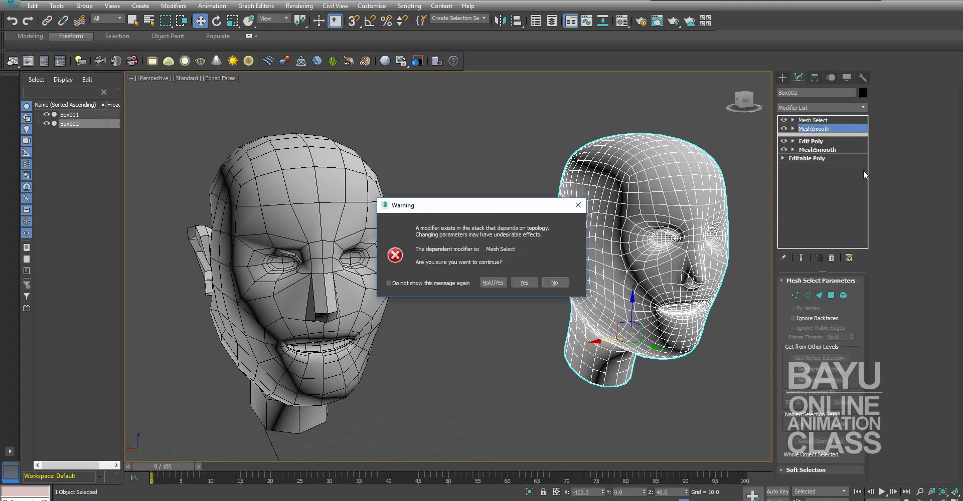
left_click(531, 286)
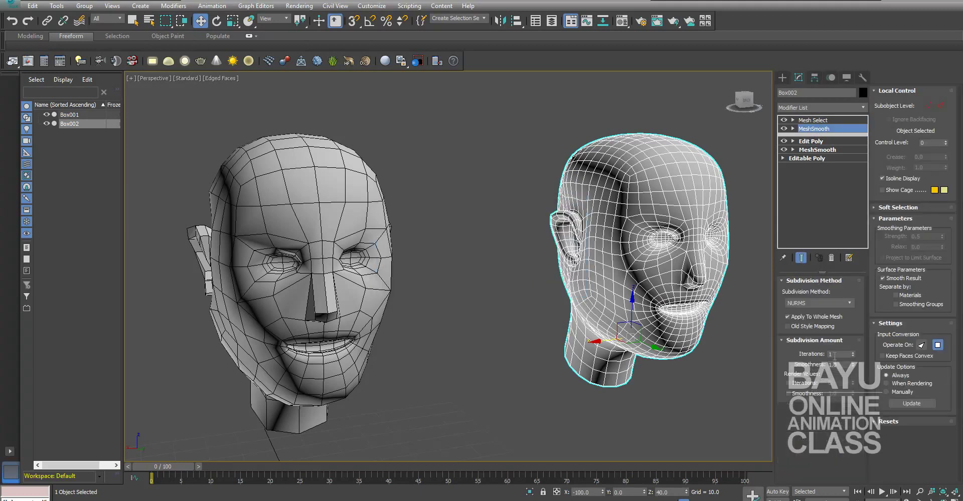
Step: Select Box001 and stack a MeshSmooth, then an Edit Poly, from the Modifier List
left_click(350, 201)
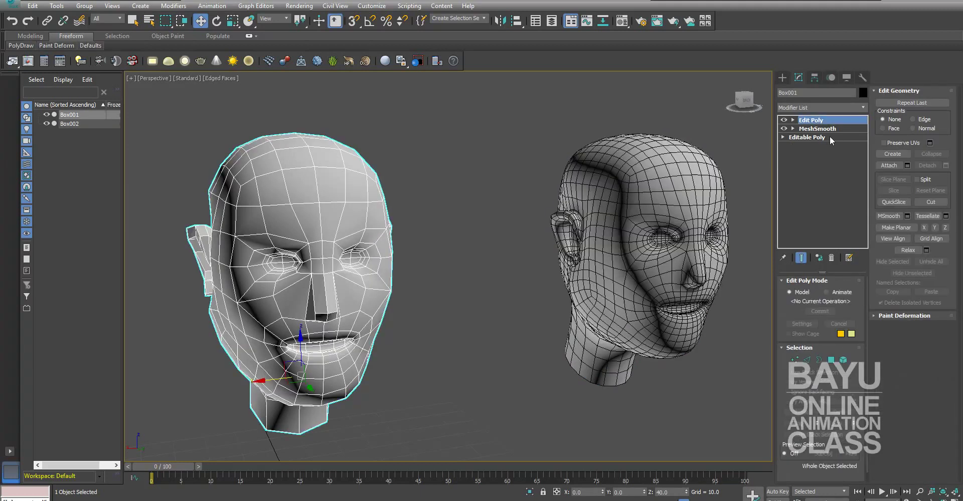
left_click(863, 107)
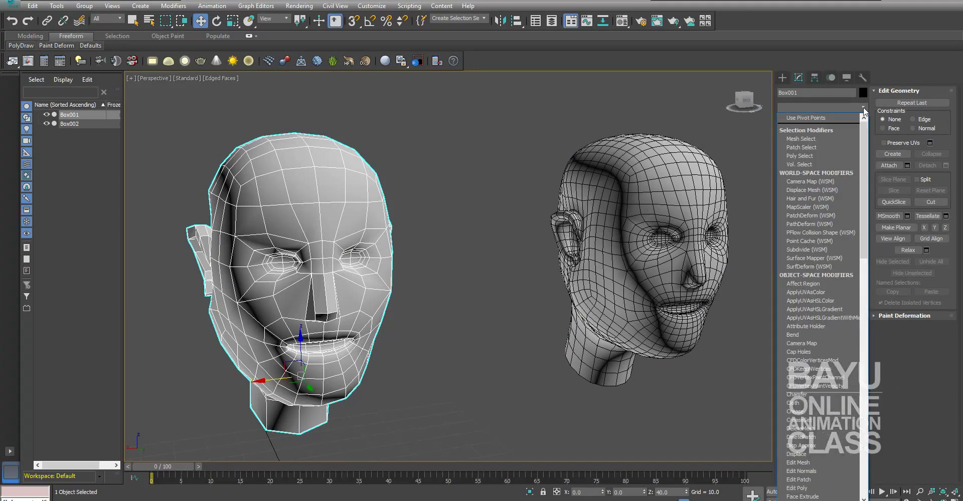
key("m")
key("m")
key("m")
key("m")
key("m")
key("m")
key("m")
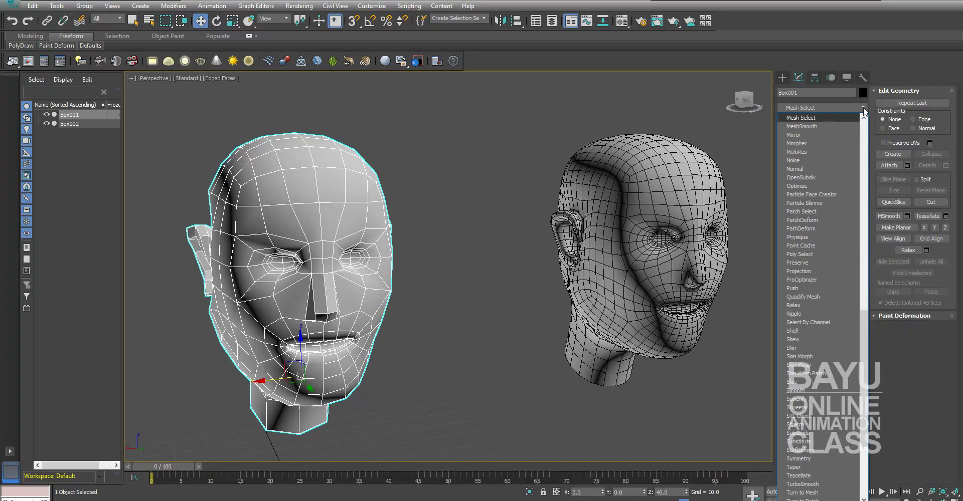
key("m")
key("Return")
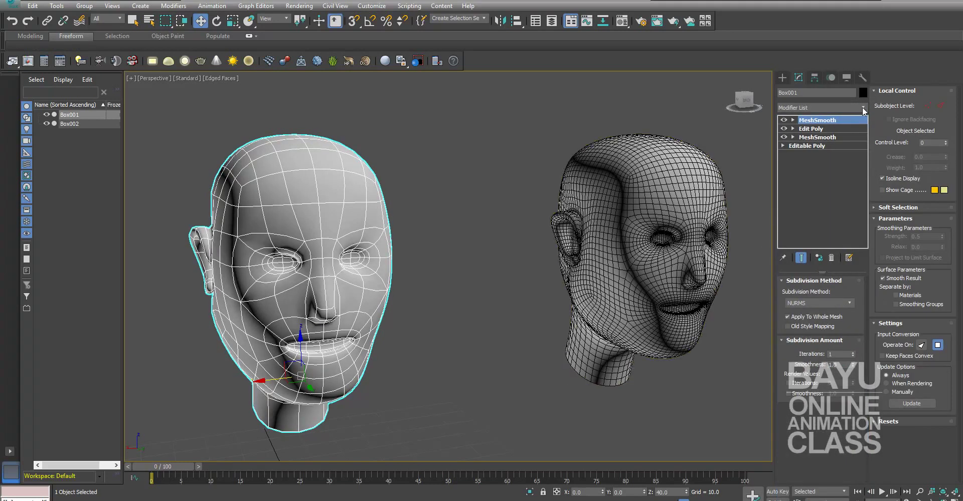
left_click(862, 107)
key("e")
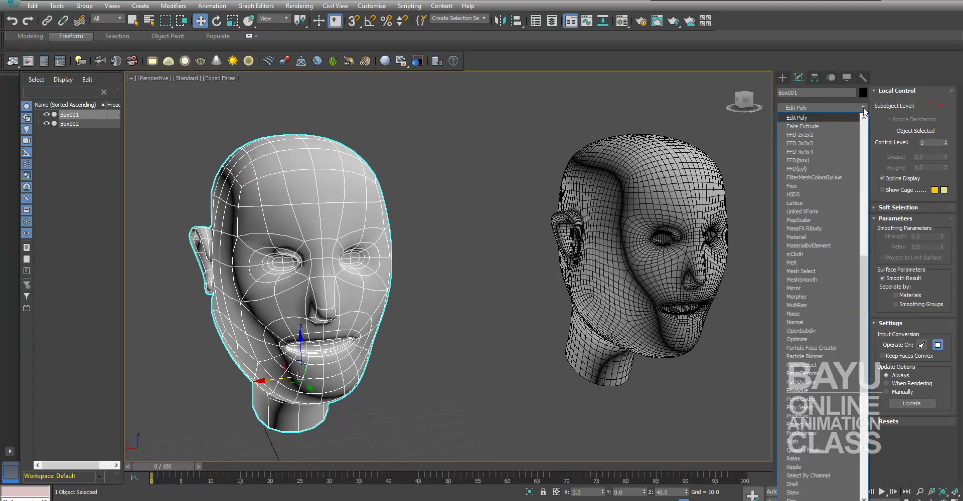
key("Return")
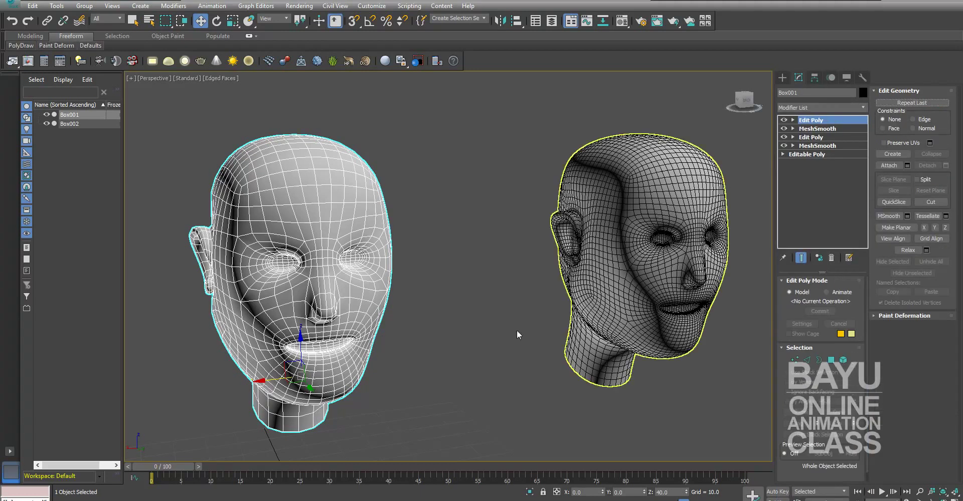
Step: Collapse the Edit Poly's upper rollouts and expand Paint Deformation
mouse_move(429, 391)
middle_mouse_down("alt")
mouse_move(516, 370)
mouse_move(518, 379)
middle_mouse_up("alt")
mouse_move(460, 373)
middle_mouse_down("alt")
mouse_move(424, 390)
mouse_move(503, 381)
mouse_move(494, 372)
mouse_move(506, 368)
middle_mouse_up("alt")
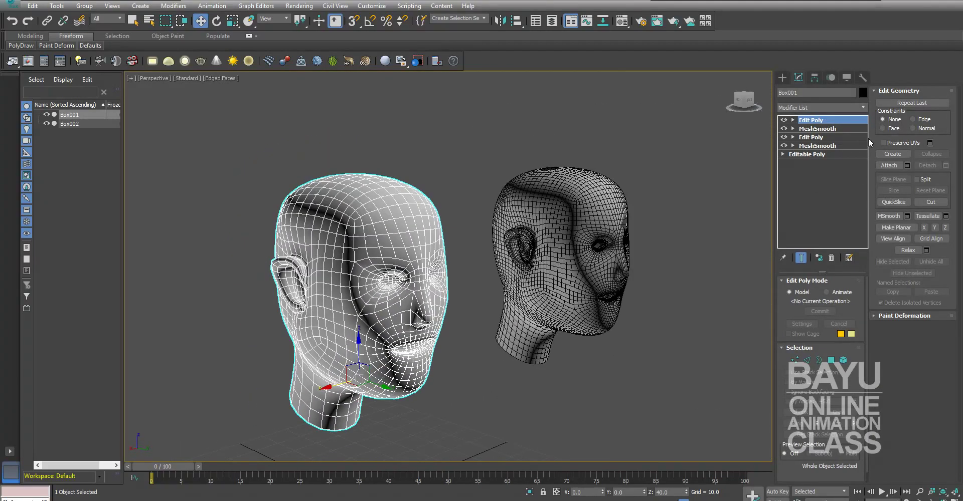
left_click(800, 348)
left_click(809, 281)
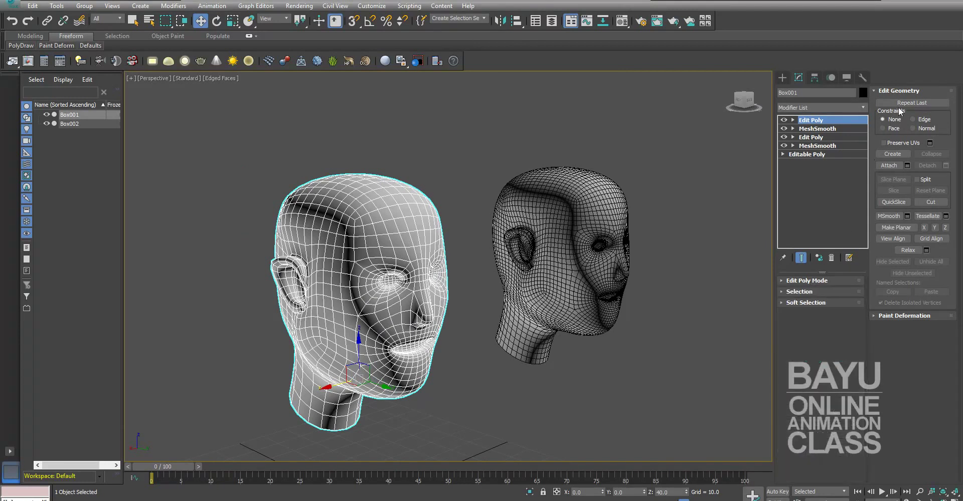
left_click(895, 91)
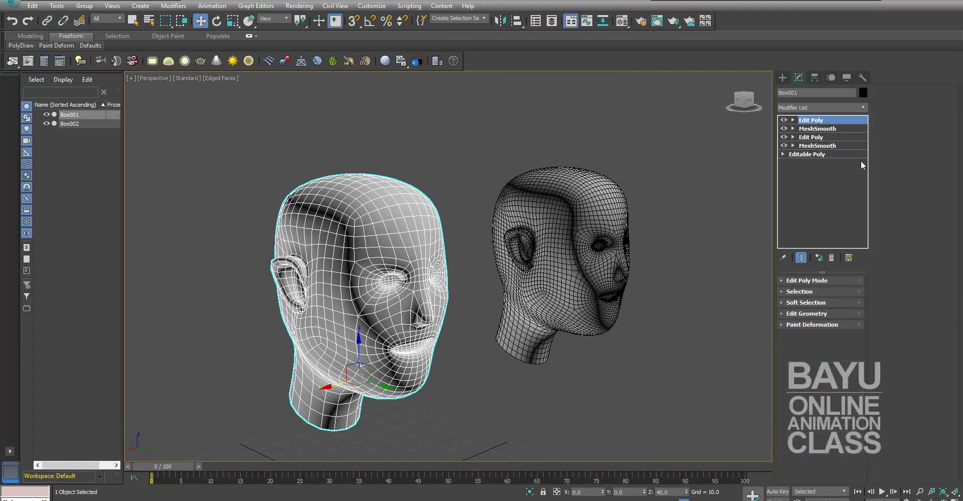
left_click(798, 326)
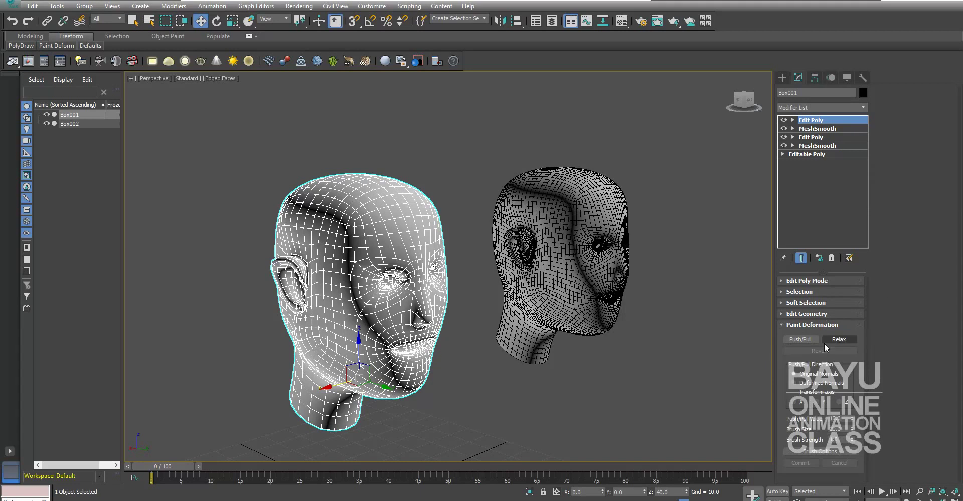
Step: Reselect Box001, activate Push/Pull painting, and bring up the Painter Options
left_click(771, 323)
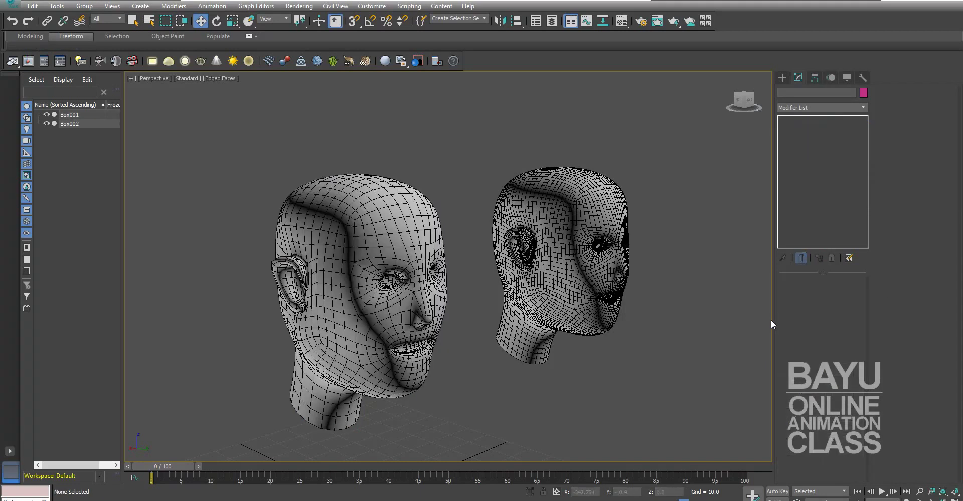
left_click_drag(862, 308, 883, 307)
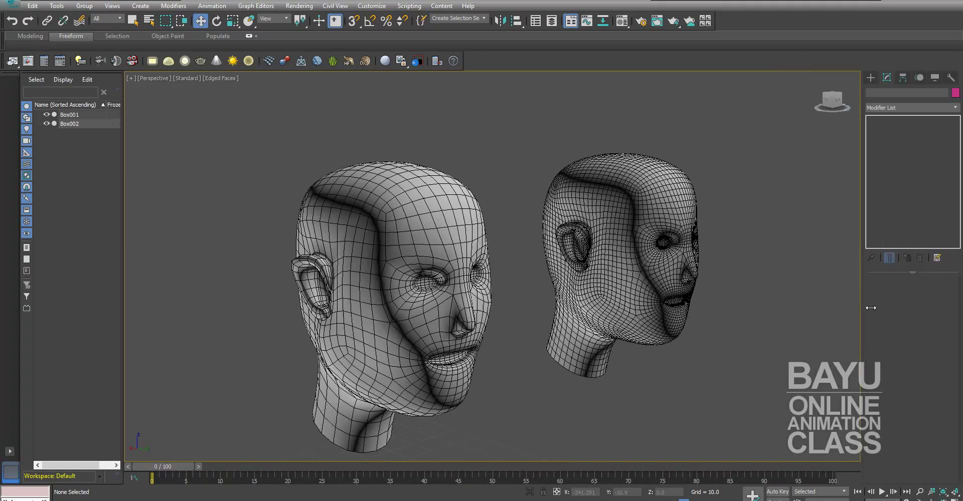
left_click(482, 180)
middle_click_drag(662, 356, 698, 384, "alt")
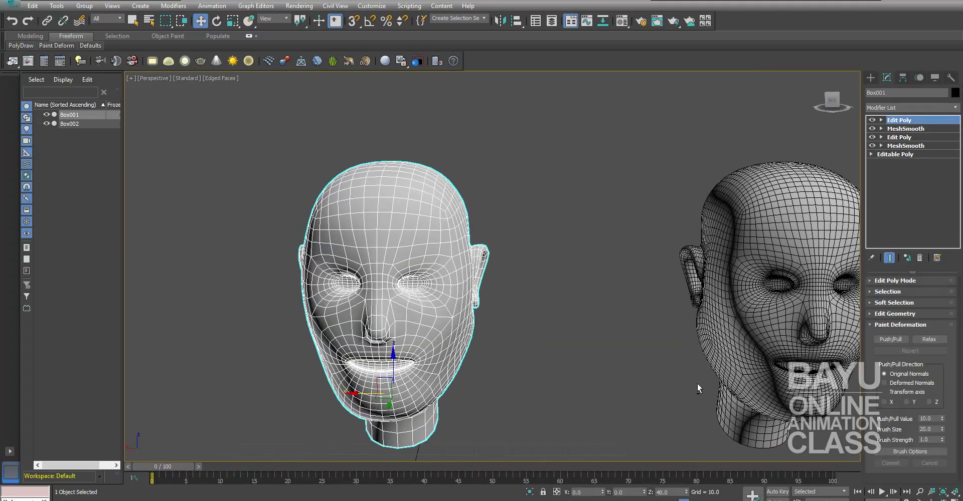
left_click(891, 340)
middle_click_drag(532, 368, 506, 346)
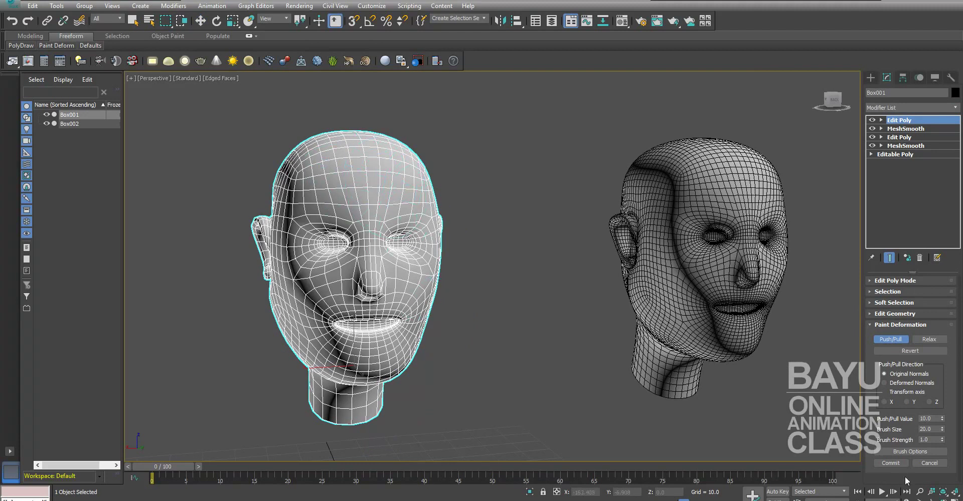
left_click(904, 453)
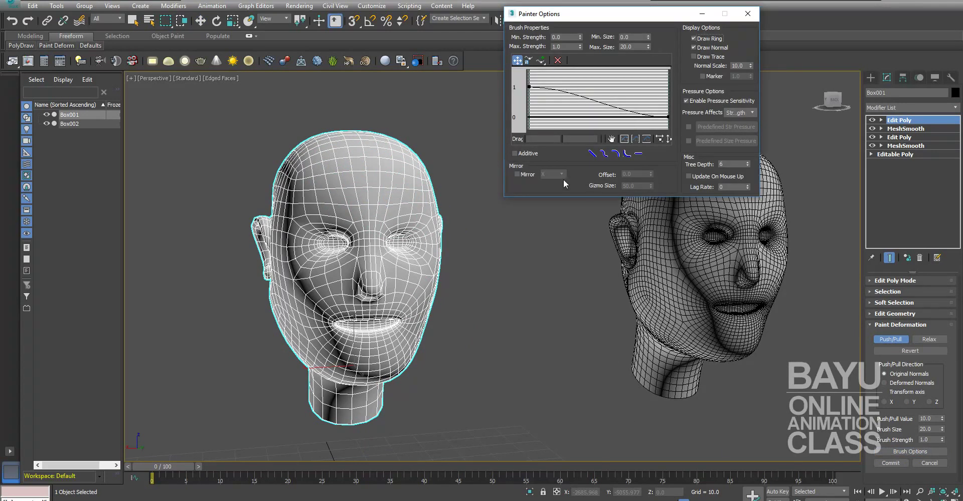
Step: Enable Mirror on X and set Push/Pull Value 0.6 with Brush Size 29
left_click(517, 174)
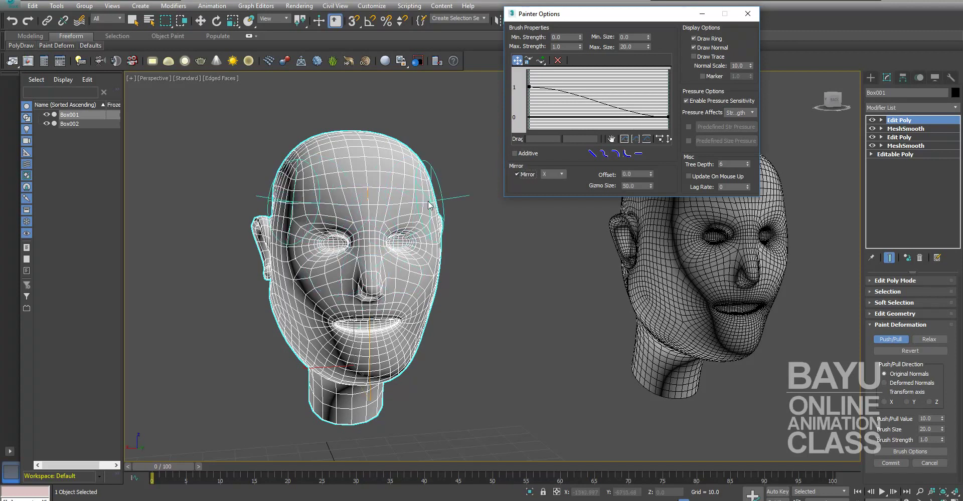
mouse_move(549, 338)
middle_mouse_down("alt")
mouse_move(480, 339)
mouse_move(515, 333)
mouse_move(571, 345)
mouse_move(569, 336)
mouse_move(541, 351)
mouse_move(456, 350)
mouse_move(492, 346)
middle_mouse_up("alt")
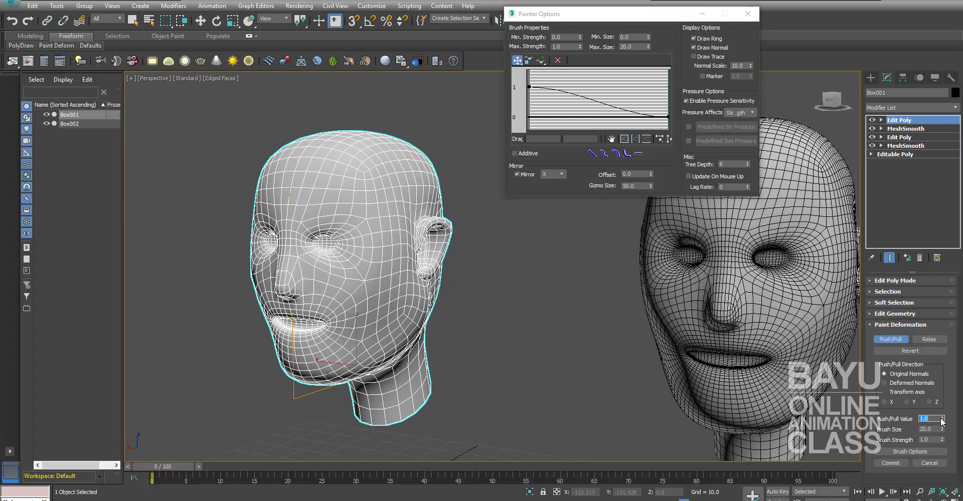
left_click_drag(942, 419, 943, 485)
middle_click_drag(486, 274, 440, 253, "alt")
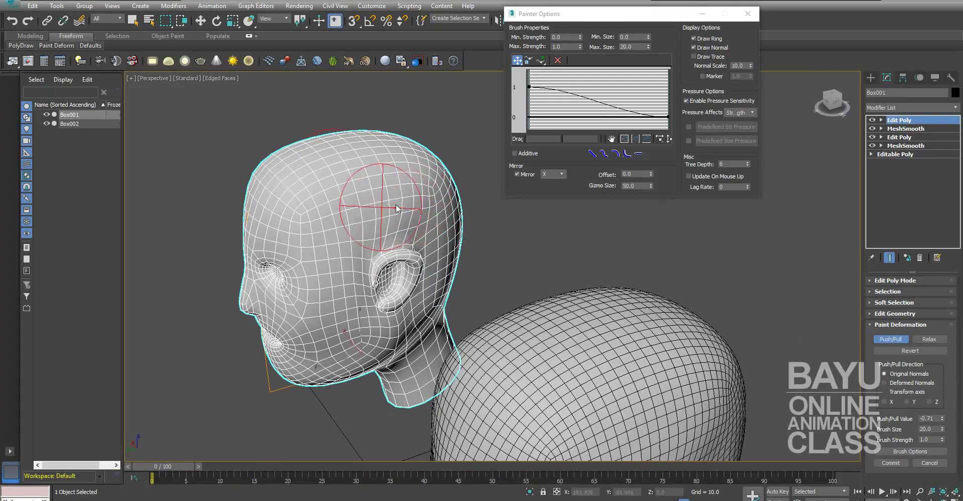
mouse_move(516, 280)
middle_mouse_down("alt")
mouse_move(425, 270)
mouse_move(513, 282)
middle_mouse_up("alt")
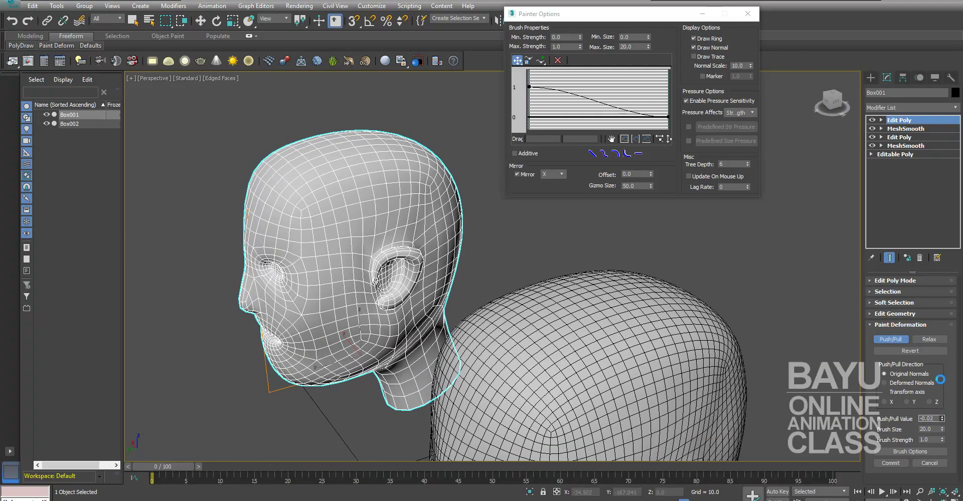
mouse_move(647, 233)
middle_mouse_down("alt")
mouse_move(597, 328)
mouse_move(958, 398)
middle_mouse_up("alt")
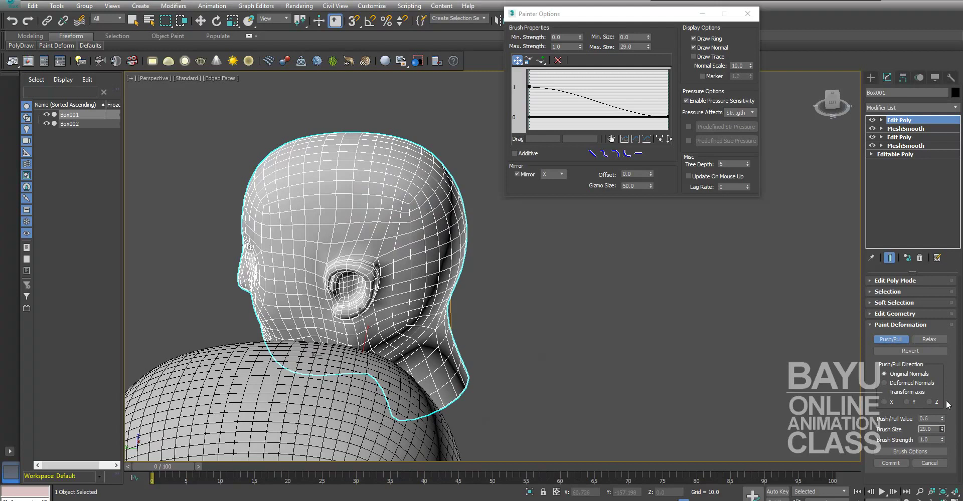
Step: Hide the reference head and push out the left head's back and crown at brush size 32.292
key("alt+q")
middle_click_drag(481, 253, 426, 281, "alt")
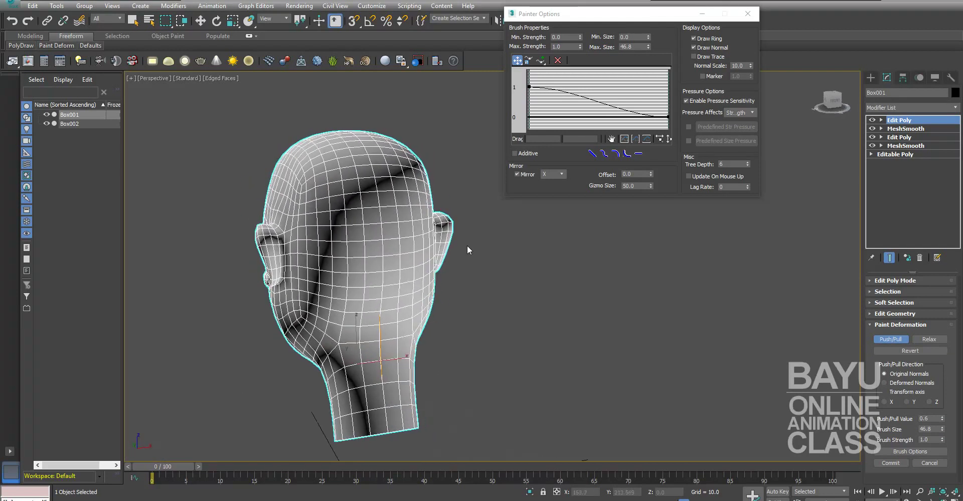
left_click_drag(426, 280, 426, 267)
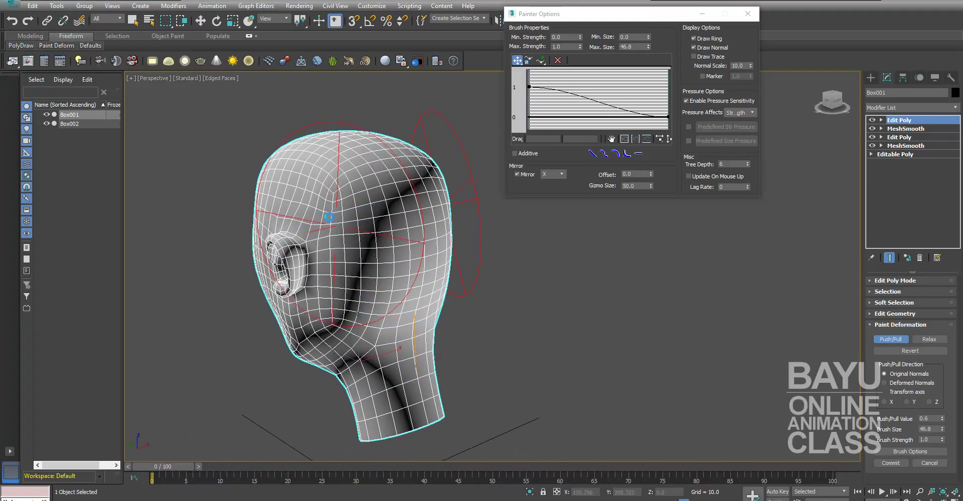
mouse_move(425, 267)
middle_mouse_down("alt")
mouse_move(396, 230)
mouse_move(565, 326)
mouse_move(579, 317)
mouse_move(391, 326)
mouse_move(477, 325)
mouse_move(473, 334)
middle_mouse_up("alt")
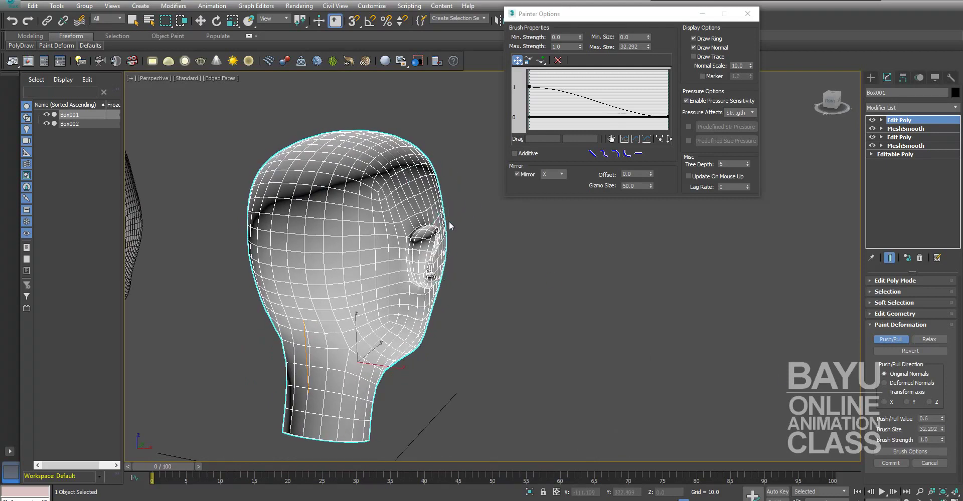
middle_click_drag(451, 226, 361, 210, "alt")
mouse_move(538, 292)
middle_mouse_down("alt")
mouse_move(594, 282)
mouse_move(381, 192)
middle_mouse_up("alt")
mouse_move(539, 289)
middle_mouse_down("alt")
mouse_move(609, 308)
mouse_move(552, 318)
mouse_move(589, 305)
mouse_move(570, 318)
mouse_move(537, 310)
middle_mouse_up("alt")
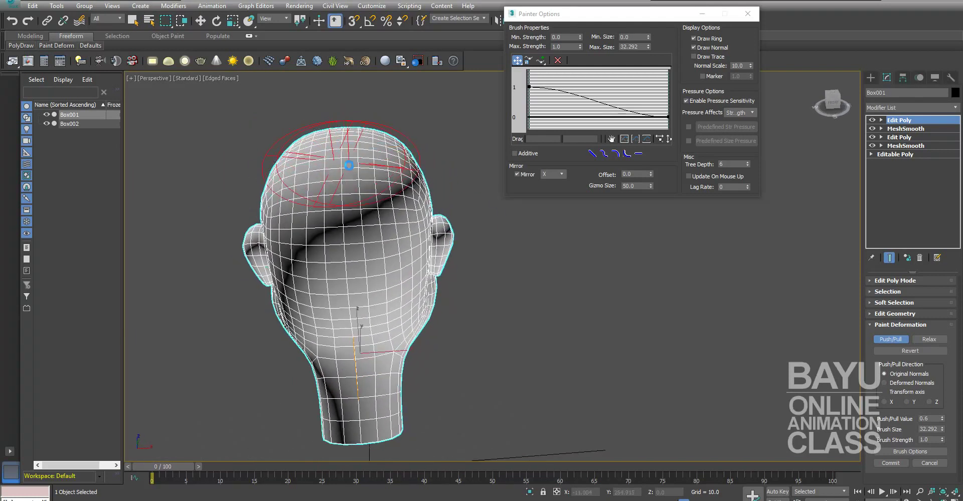
mouse_move(349, 165)
middle_mouse_down("alt")
mouse_move(462, 266)
mouse_move(358, 176)
middle_mouse_up("alt")
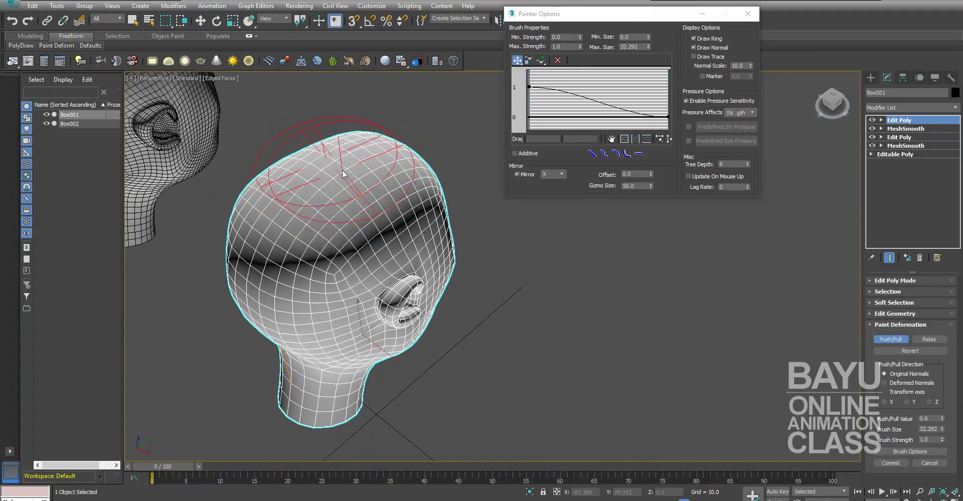
mouse_move(462, 288)
middle_mouse_down("alt")
mouse_move(296, 171)
mouse_move(464, 262)
mouse_move(529, 272)
mouse_move(504, 273)
mouse_move(516, 126)
middle_mouse_up("alt")
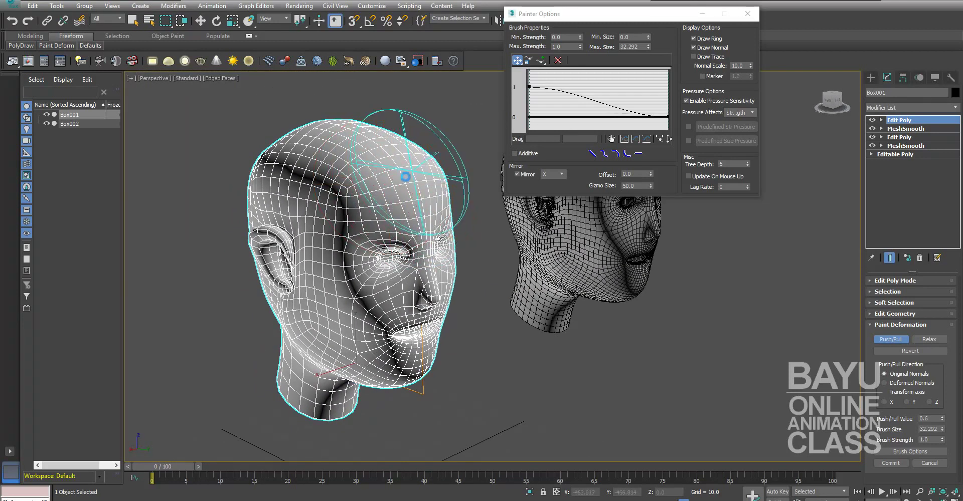
Step: Zoom in on the mouth area and paint over the cheek crease
mouse_move(436, 221)
middle_mouse_down("alt")
mouse_move(522, 258)
mouse_move(442, 247)
mouse_move(479, 257)
middle_mouse_up("alt")
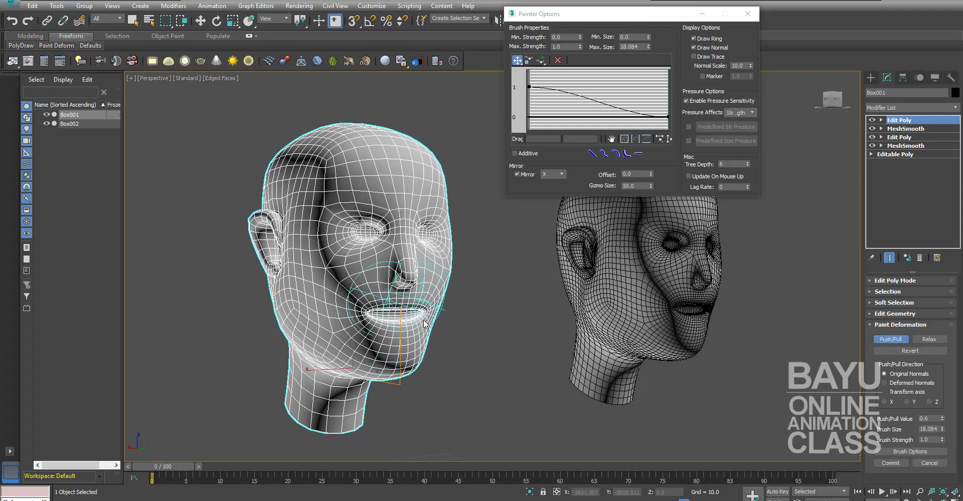
middle_click_drag(424, 324, 489, 365, "alt")
scroll(473, 361, "up", 3)
scroll(450, 304, "up", 2)
mouse_move(449, 304)
middle_mouse_down()
mouse_move(459, 284)
mouse_move(323, 247)
middle_mouse_up()
scroll(460, 284, "down", 3)
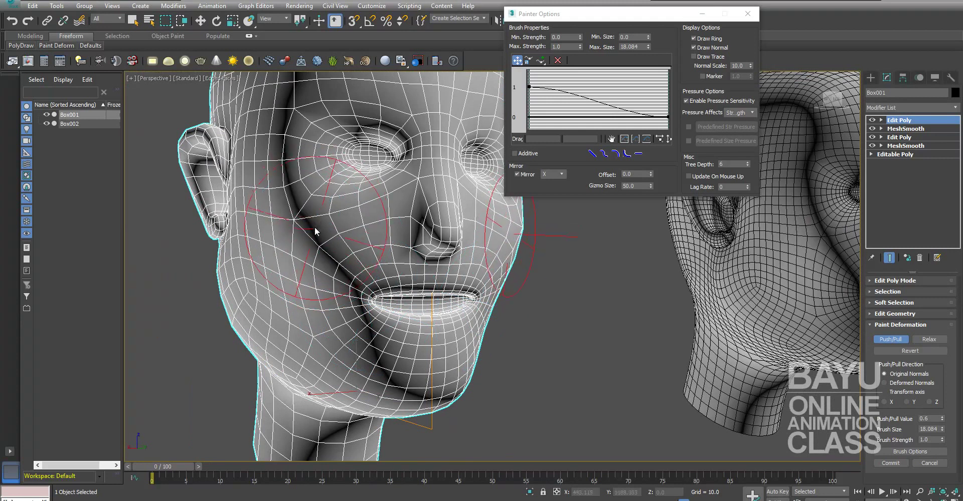
left_click_drag(323, 248, 321, 304)
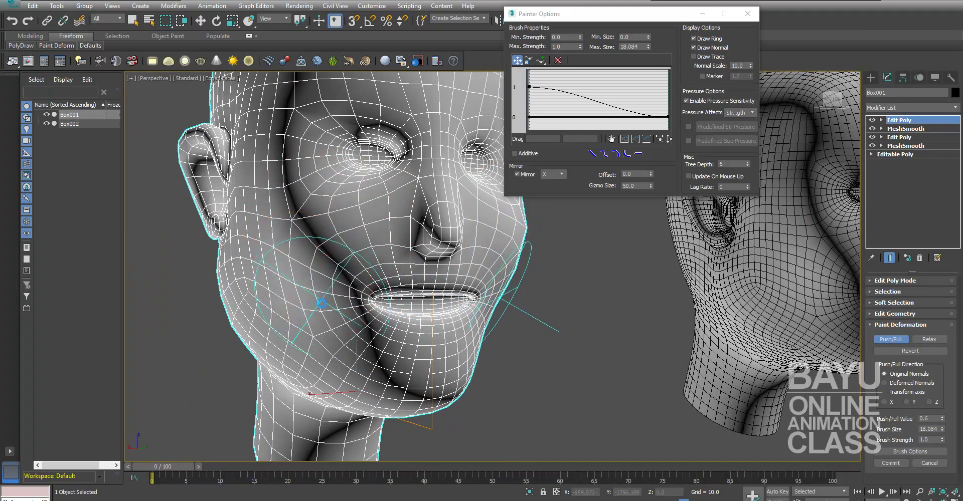
mouse_move(322, 303)
middle_mouse_down("alt")
mouse_move(458, 365)
mouse_move(780, 213)
middle_mouse_up("alt")
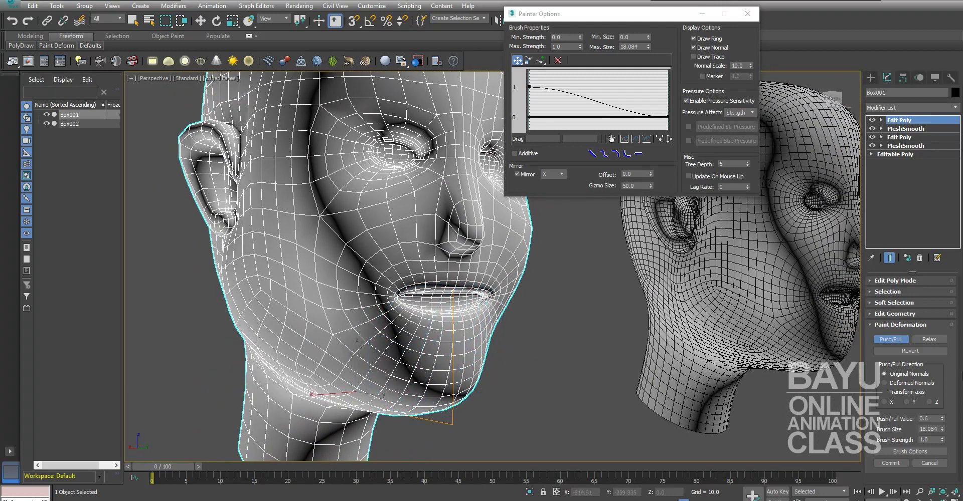
Step: Switch the brush to Relax and smooth the jaw and cheeks at size 18.084
left_click(929, 339)
middle_click_drag(502, 276, 351, 281, "alt")
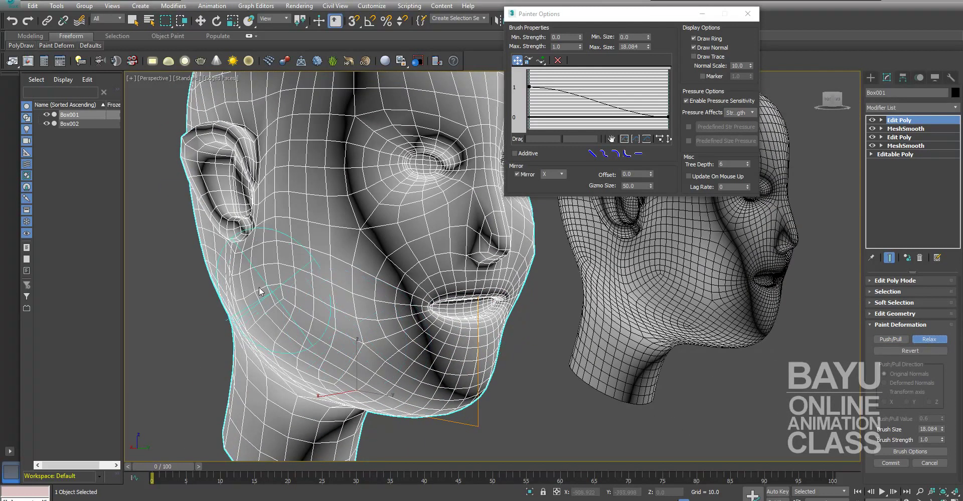
middle_click_drag(431, 397, 324, 312, "alt")
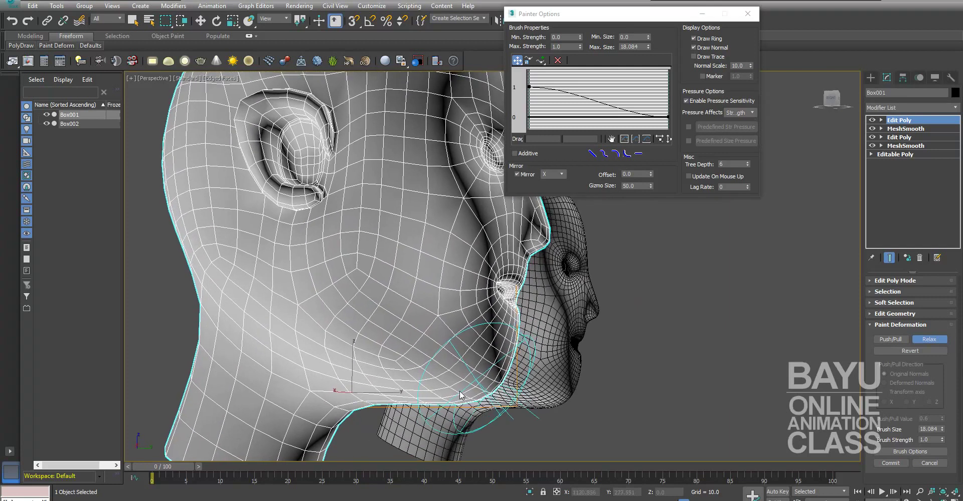
middle_click_drag(658, 435, 572, 436, "alt")
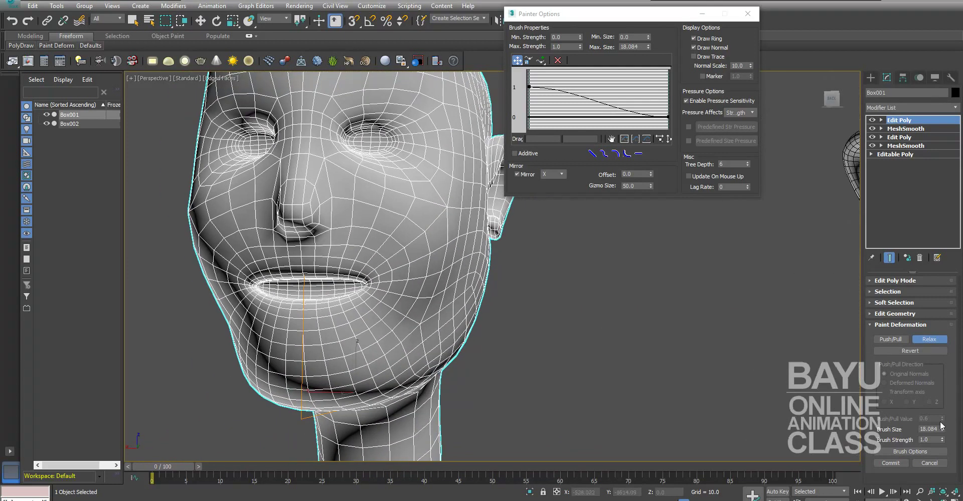
Step: Switch back to Push/Pull and set the Push/Pull Value to -0.33
left_click(890, 339)
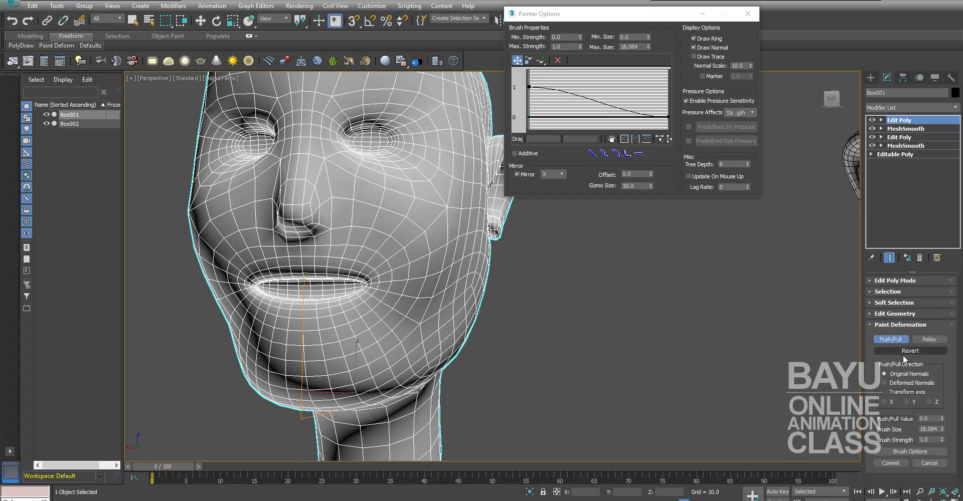
left_click_drag(943, 421, 945, 453)
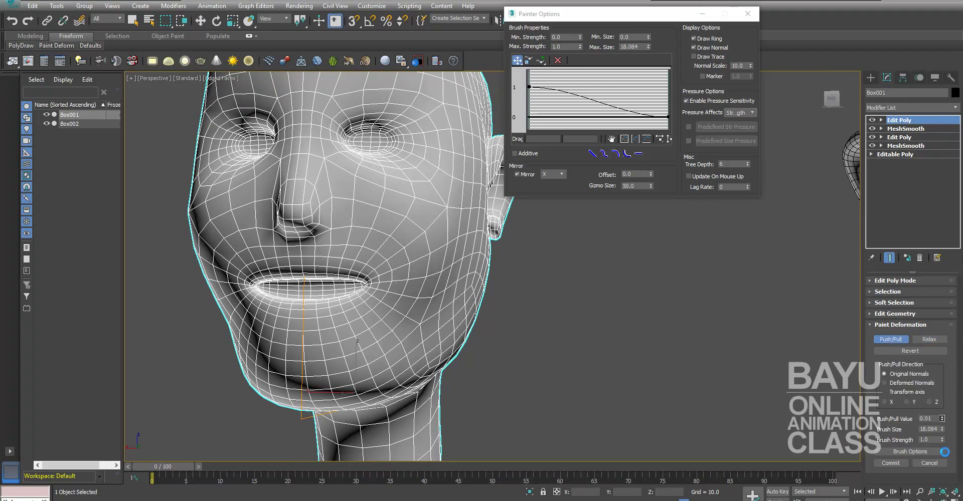
mouse_move(540, 377)
middle_mouse_down("alt")
mouse_move(554, 344)
mouse_move(532, 336)
middle_mouse_up("alt")
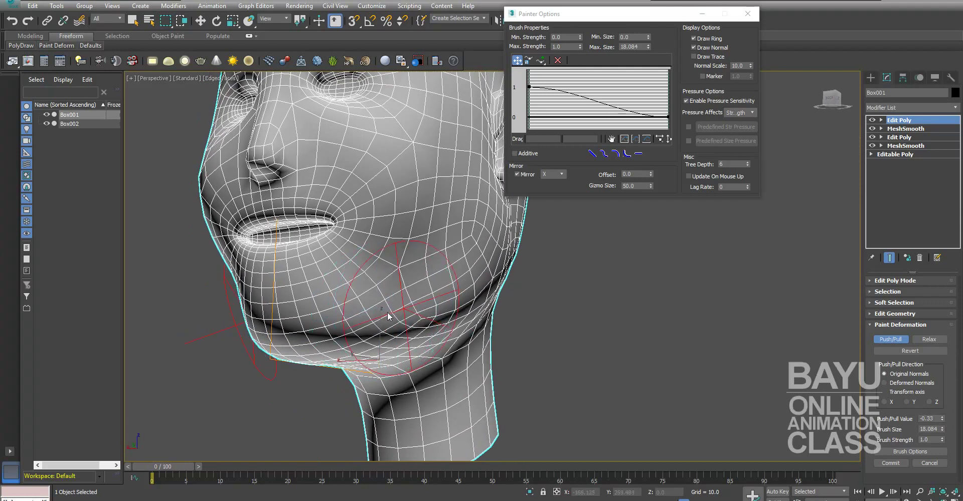
middle_click_drag(388, 316, 421, 241, "alt")
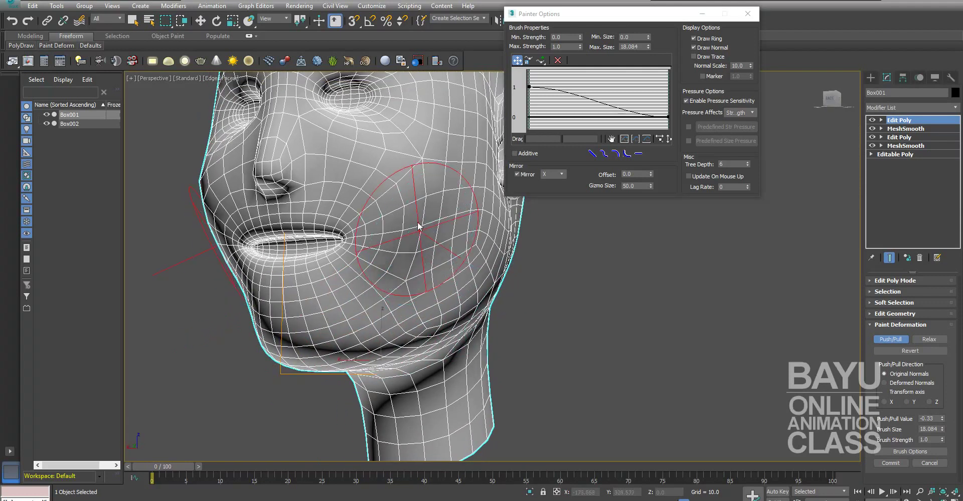
middle_click_drag(512, 282, 462, 215, "alt")
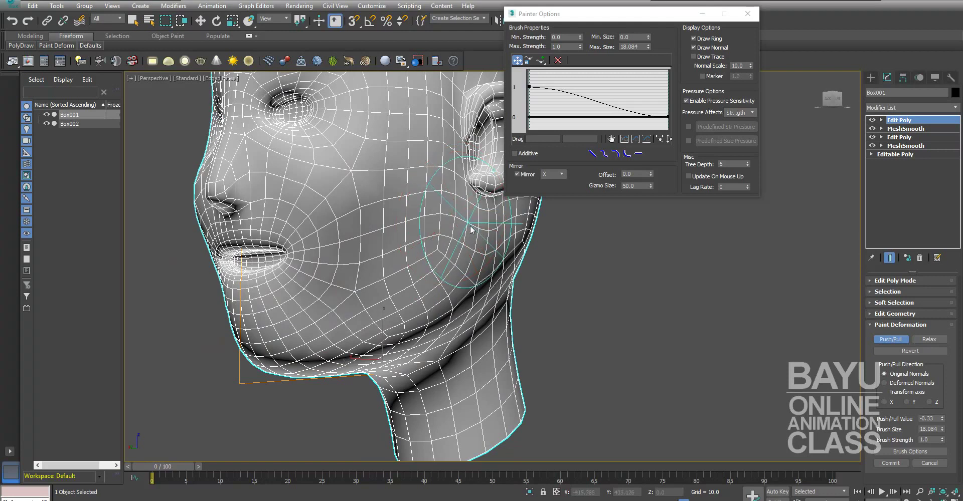
mouse_move(512, 321)
middle_mouse_down("alt")
mouse_move(616, 364)
mouse_move(351, 376)
middle_mouse_up("alt")
Step: Push the chin and lower cheeks slightly inward, then zoom out to the whole head
mouse_move(394, 433)
middle_mouse_down("alt")
mouse_move(462, 398)
mouse_move(392, 357)
middle_mouse_up("alt")
left_click_drag(391, 357, 408, 335)
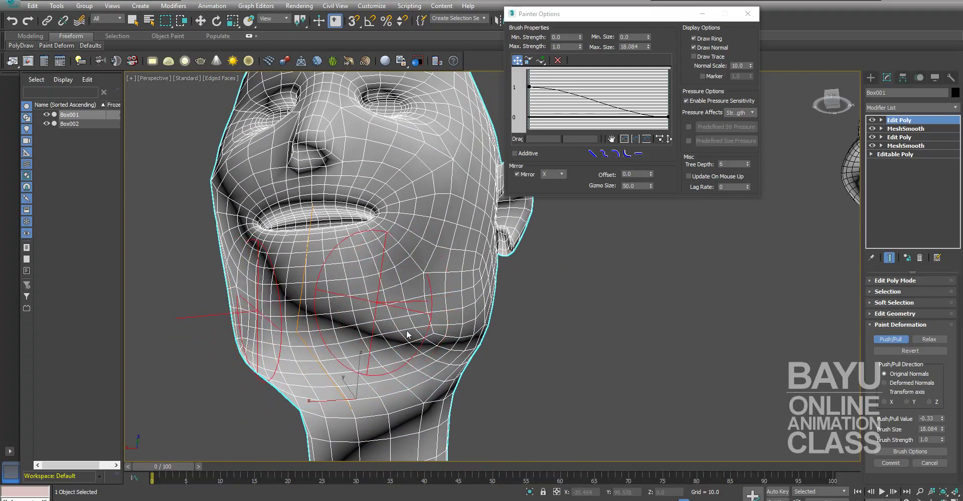
middle_click_drag(407, 335, 396, 368, "alt")
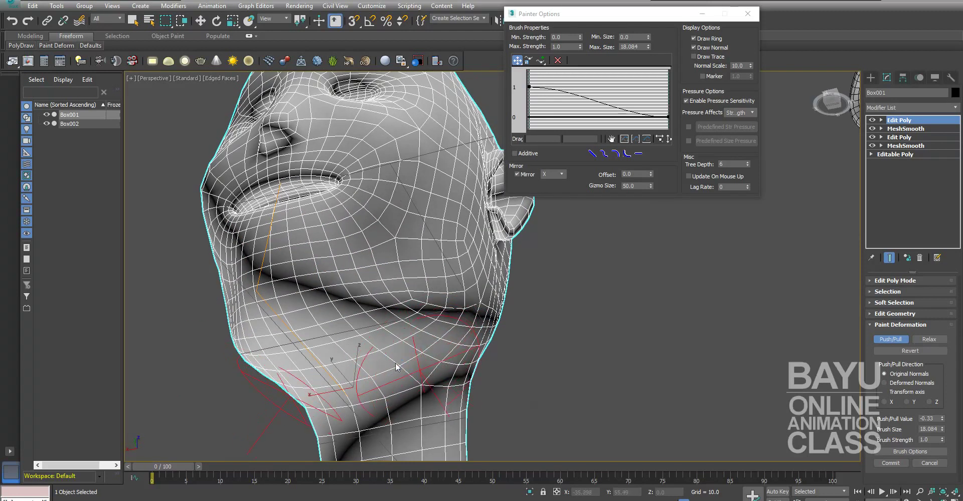
middle_click_drag(639, 436, 583, 415, "alt")
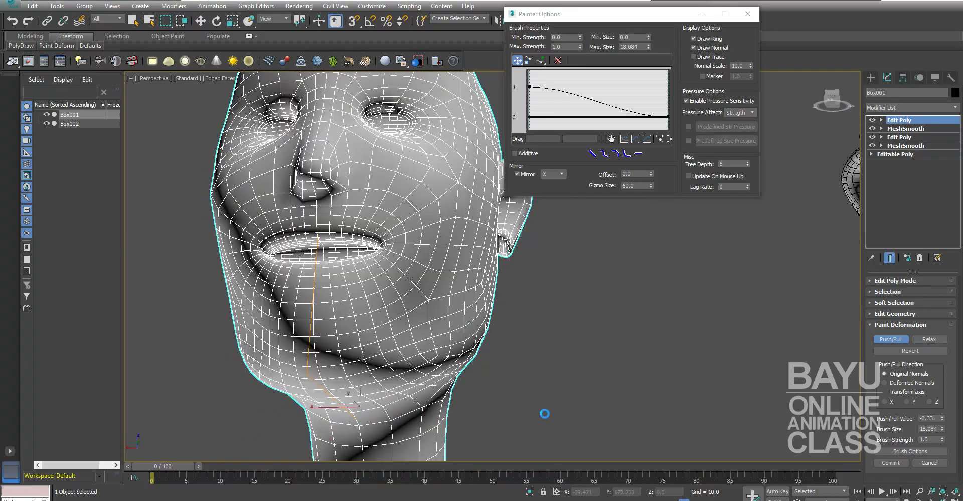
mouse_move(568, 371)
middle_mouse_down("alt")
mouse_move(619, 340)
mouse_move(624, 372)
mouse_move(587, 356)
mouse_move(680, 354)
mouse_move(548, 348)
mouse_move(543, 333)
mouse_move(624, 356)
mouse_move(610, 357)
middle_mouse_up("alt")
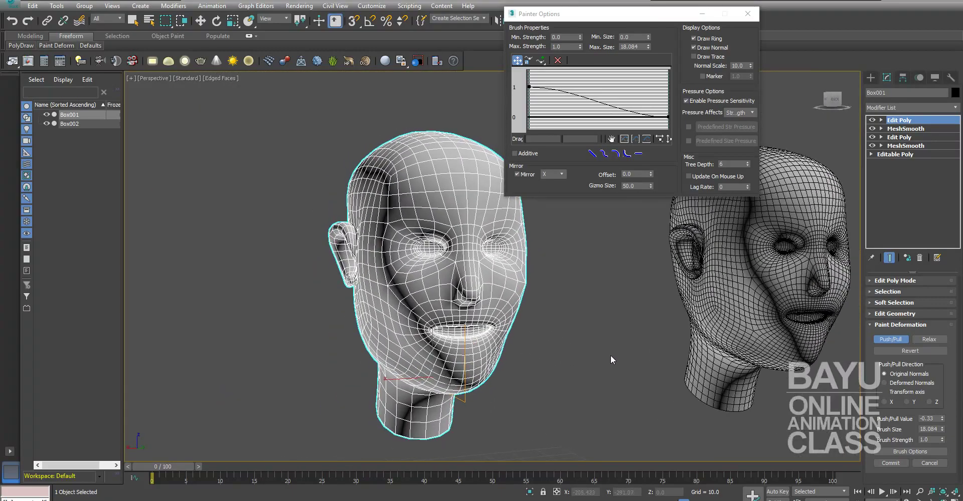
scroll(596, 354, "up", 5)
scroll(583, 352, "down", 3)
mouse_move(557, 322)
middle_mouse_down("alt")
mouse_move(639, 366)
mouse_move(610, 361)
middle_mouse_up("alt")
Step: Set the brush to value 0.42, size 13.196, and reshape the nose down to the nostrils
scroll(638, 365, "down", 3)
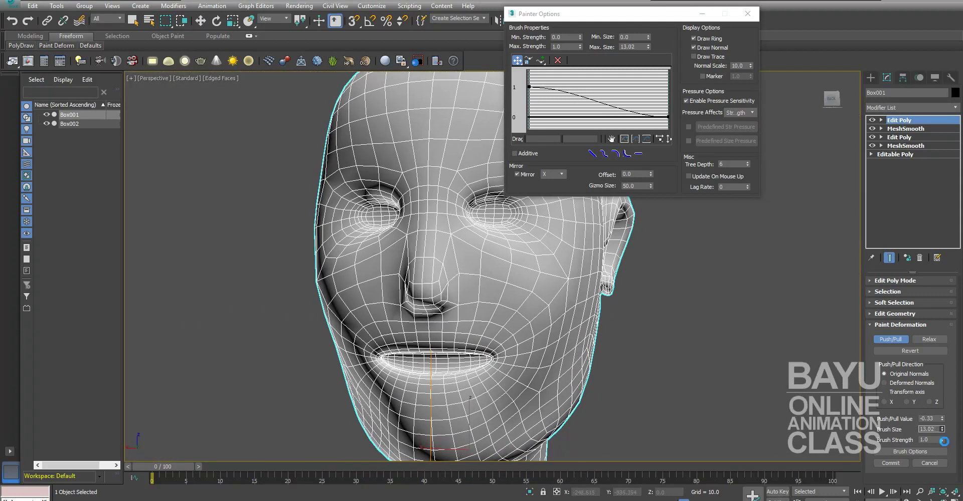
left_click_drag(434, 274, 484, 280, "ctrl+shift")
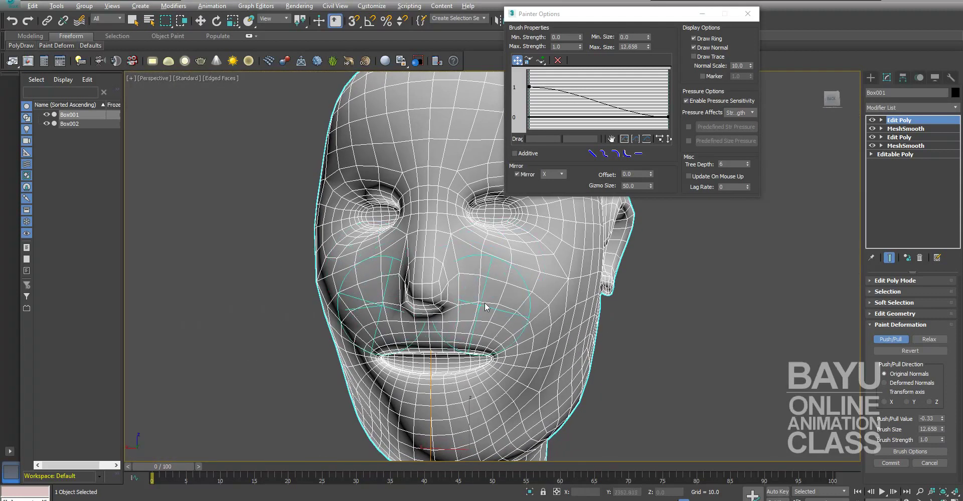
middle_click_drag(484, 307, 403, 282, "alt")
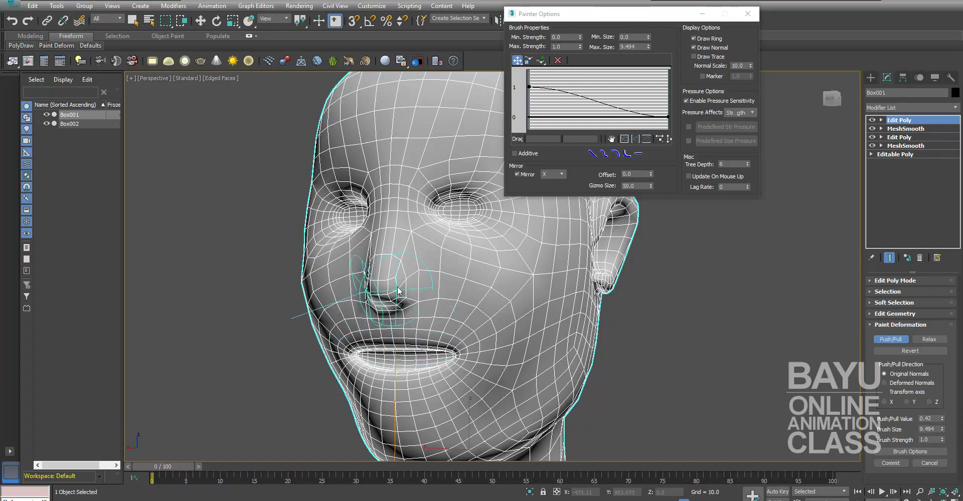
left_click_drag(385, 252, 391, 301)
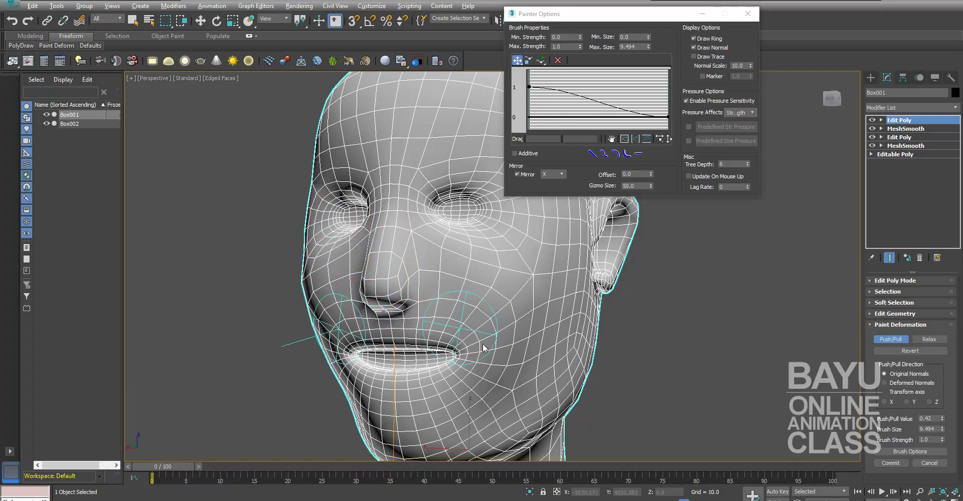
Step: Pull out the nose surface and the forehead and brow area
middle_click_drag(483, 347, 423, 337, "alt")
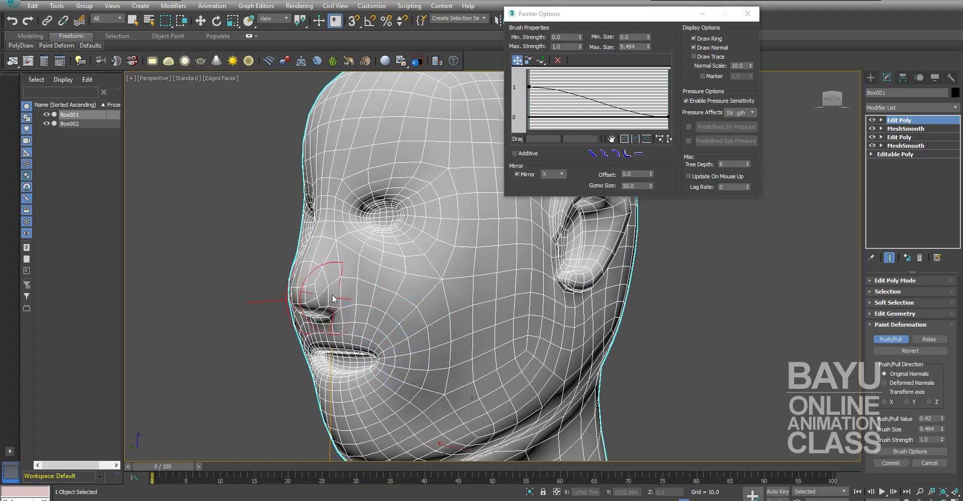
middle_click_drag(325, 301, 391, 337, "alt")
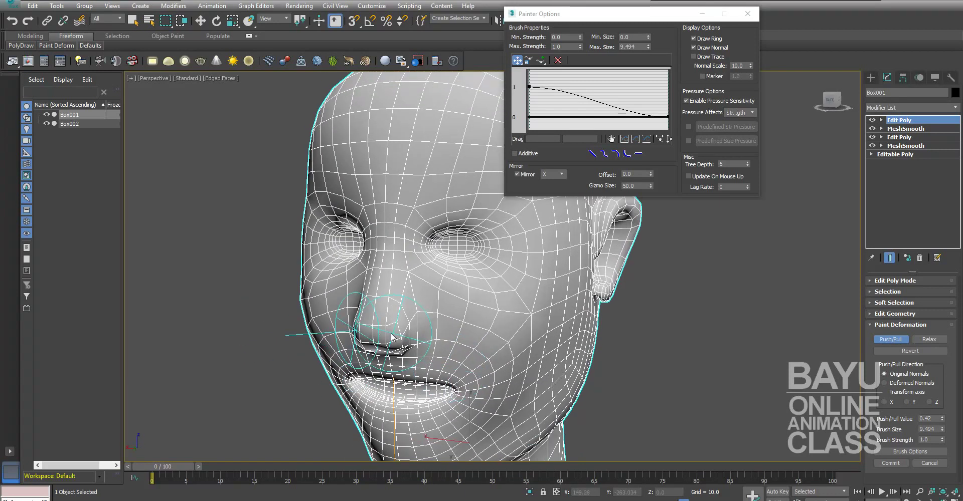
left_click_drag(386, 331, 384, 333)
mouse_move(384, 334)
middle_mouse_down("alt")
mouse_move(494, 361)
mouse_move(522, 319)
mouse_move(462, 319)
mouse_move(391, 149)
middle_mouse_up("alt")
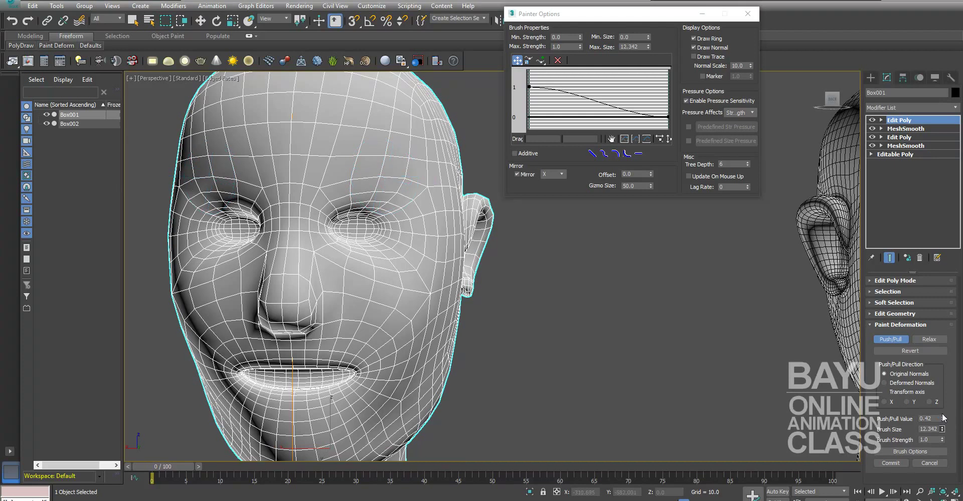
left_click_drag(401, 186, 378, 173)
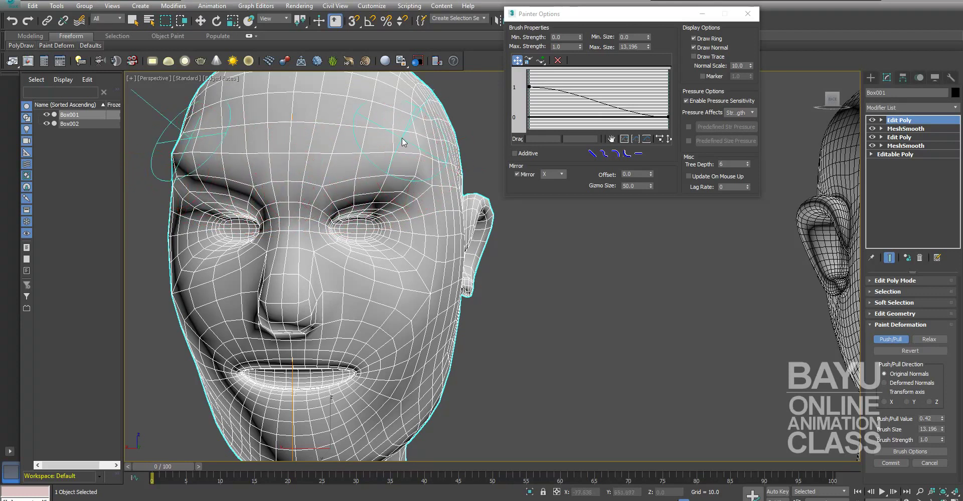
Step: Sculpt the forehead and brows with mirrored push/pull strokes
middle_click_drag(308, 165, 541, 300, "alt")
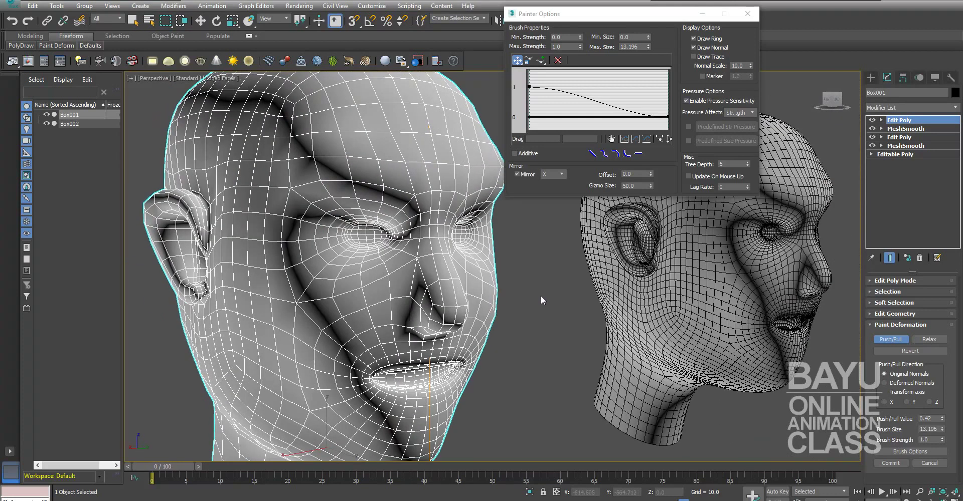
key("shift+z")
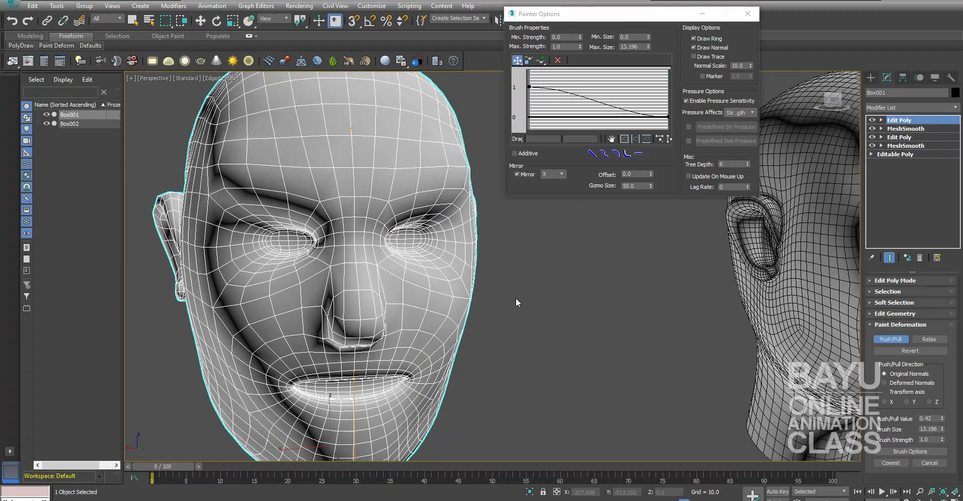
middle_click_drag(562, 279, 488, 263, "alt")
left_click_drag(371, 133, 323, 203)
Step: Pull both cheeks outward to fill out the mid-face
key("shift+z")
mouse_move(356, 283)
left_mouse_down()
mouse_move(355, 270)
mouse_move(322, 280)
left_mouse_up()
key("shift+z")
key("shift+z")
key("shift+z")
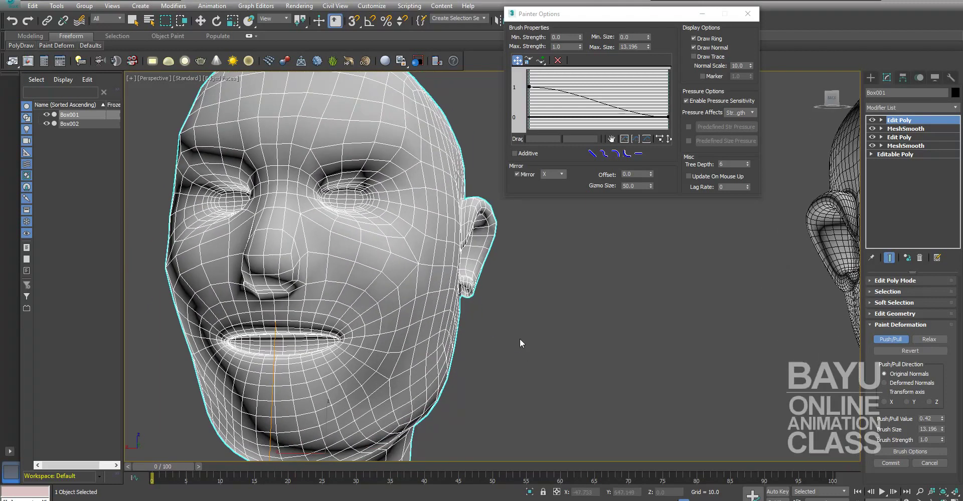
left_click_drag(361, 256, 367, 316)
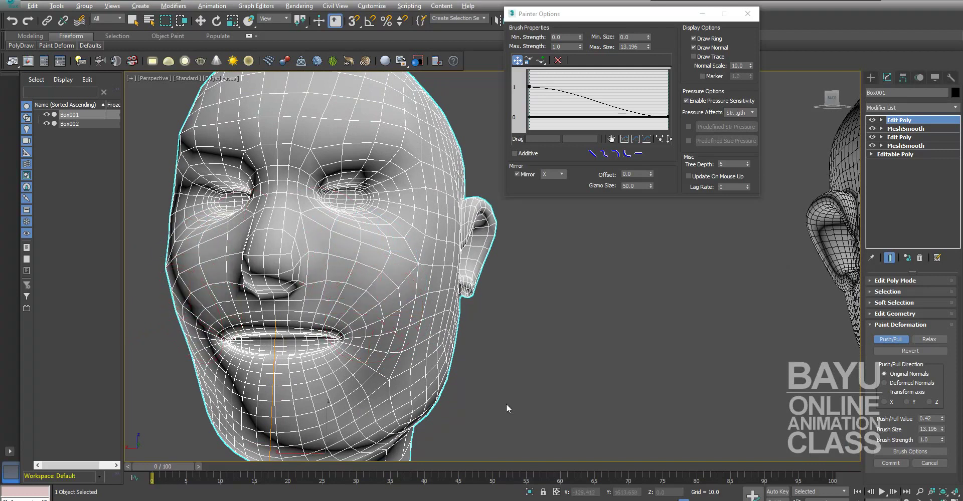
key("shift+z")
scroll(481, 390, "up", 2)
scroll(481, 385, "up", 2)
Step: Sculpt the area near the mouth and reshape the upper lip
scroll(497, 376, "up", 1)
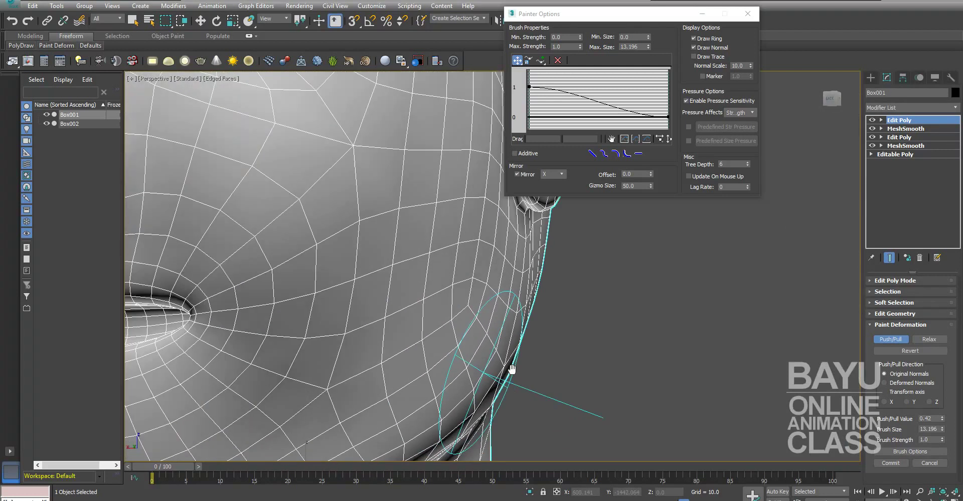
key("shift+z")
left_click_drag(276, 235, 238, 196)
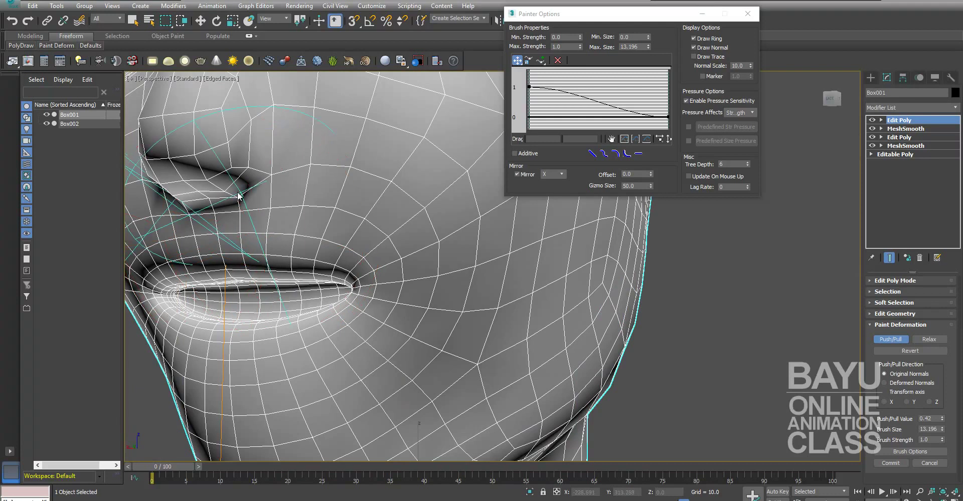
mouse_move(238, 196)
middle_mouse_down("alt")
mouse_move(457, 262)
mouse_move(554, 274)
middle_mouse_up("alt")
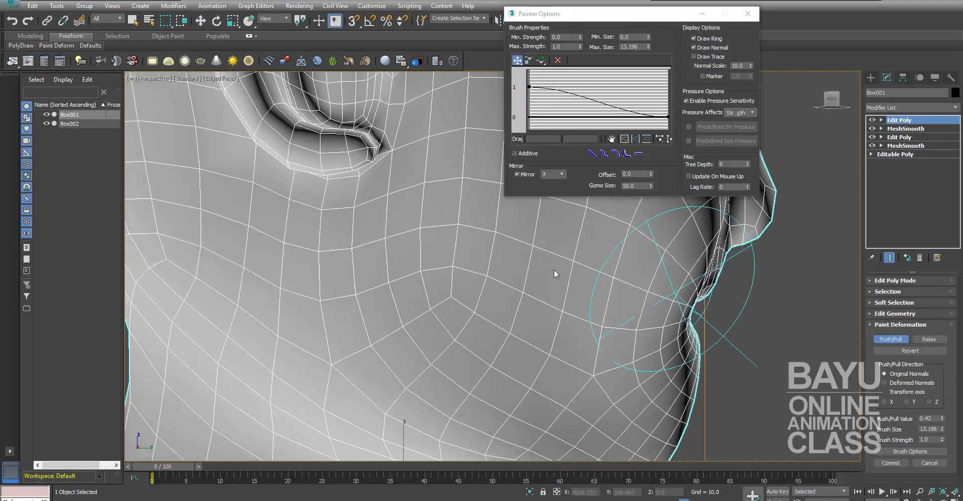
key("shift+z")
key("shift+z")
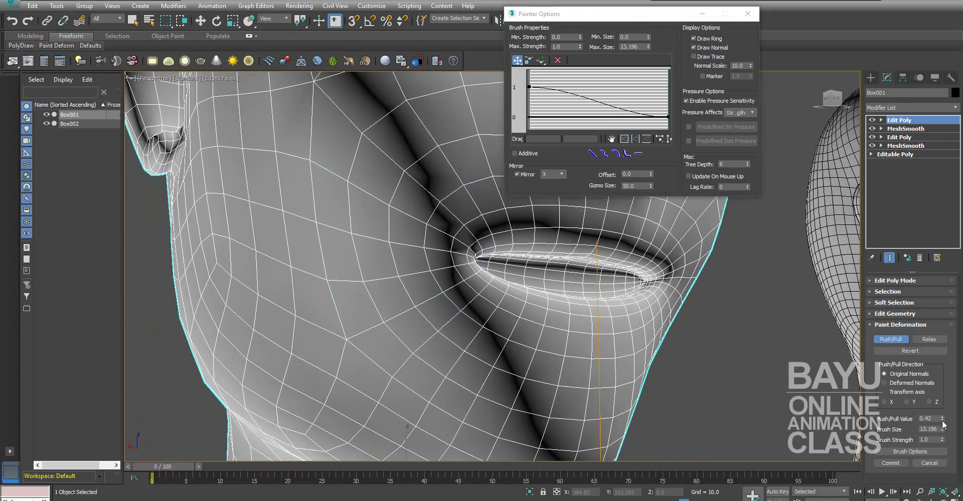
mouse_move(636, 319)
middle_mouse_down("alt")
mouse_move(634, 301)
mouse_move(556, 301)
mouse_move(478, 246)
middle_mouse_up("alt")
left_click_drag(478, 245, 440, 240)
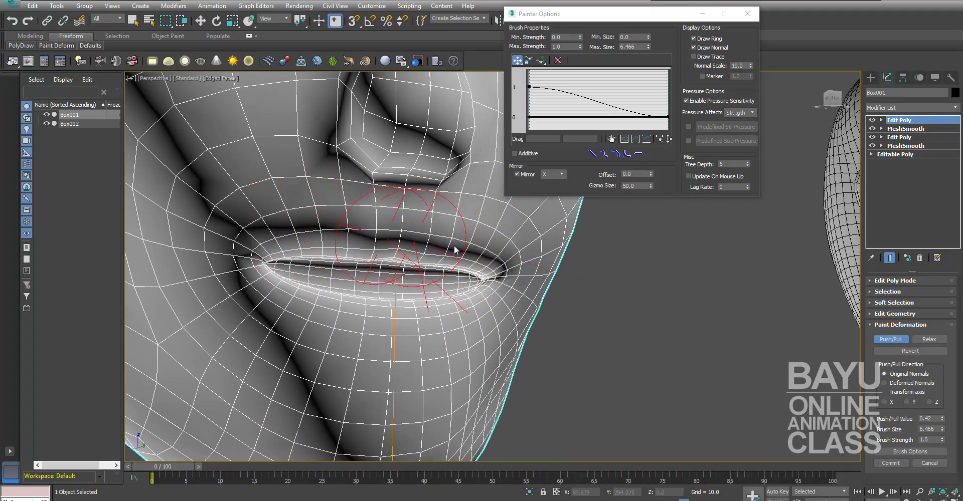
Step: Reshape the lower and upper lips and push the mouth corner toward the cheek
mouse_move(417, 240)
middle_mouse_down("alt")
mouse_move(620, 305)
mouse_move(573, 300)
mouse_move(542, 332)
mouse_move(541, 349)
mouse_move(634, 322)
mouse_move(331, 300)
middle_mouse_up("alt")
mouse_move(359, 251)
left_mouse_down()
mouse_move(281, 273)
mouse_move(350, 255)
mouse_move(298, 273)
left_mouse_up()
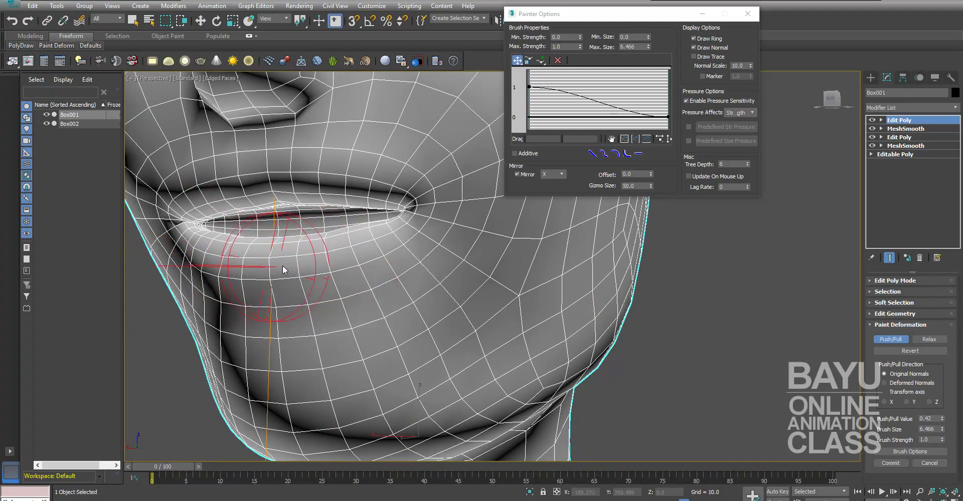
mouse_move(405, 283)
middle_mouse_down("alt")
mouse_move(382, 279)
mouse_move(354, 189)
middle_mouse_up("alt")
left_click_drag(300, 125, 287, 124)
mouse_move(336, 133)
middle_mouse_down("alt")
mouse_move(462, 262)
mouse_move(423, 263)
mouse_move(463, 255)
mouse_move(408, 215)
middle_mouse_up("alt")
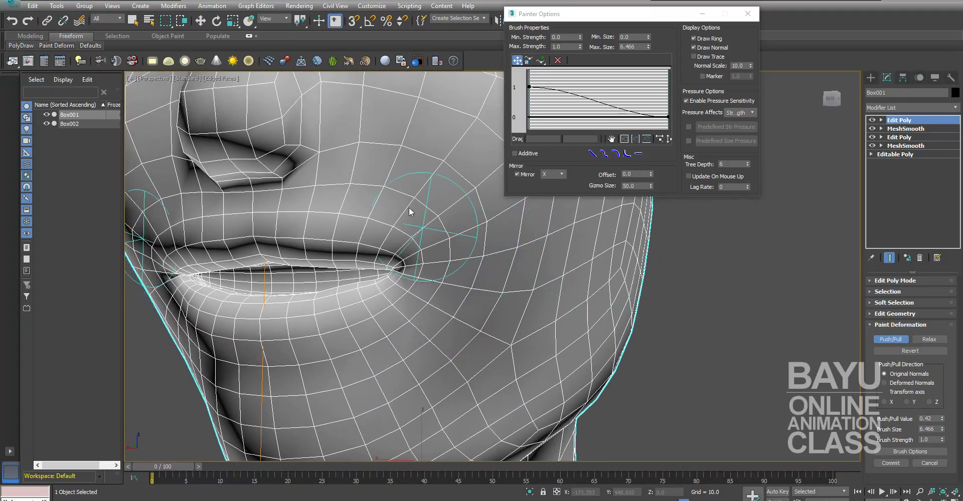
left_click_drag(345, 147, 408, 205)
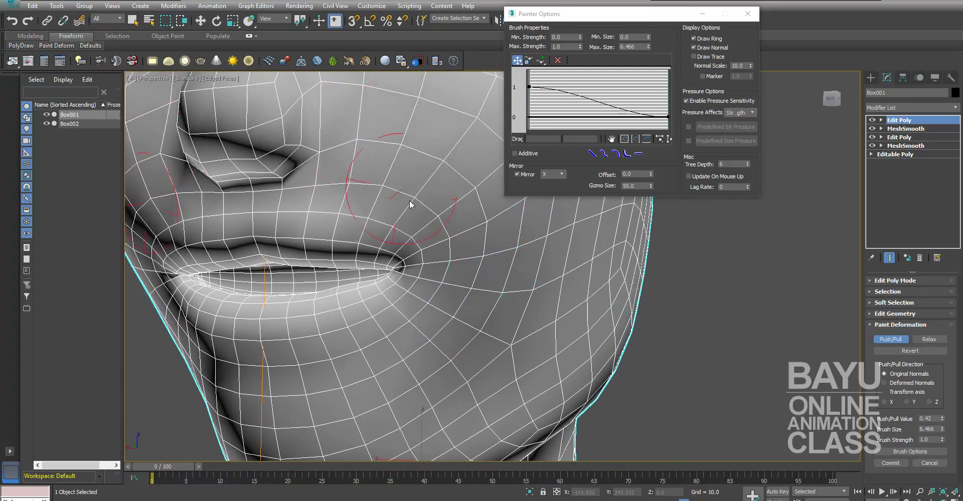
mouse_move(448, 252)
left_mouse_down()
mouse_move(455, 281)
mouse_move(464, 260)
mouse_move(402, 172)
mouse_move(495, 216)
left_mouse_up()
mouse_move(505, 269)
middle_mouse_down("alt")
mouse_move(473, 269)
mouse_move(522, 341)
mouse_move(386, 350)
mouse_move(511, 348)
mouse_move(615, 362)
mouse_move(320, 329)
middle_mouse_up("alt")
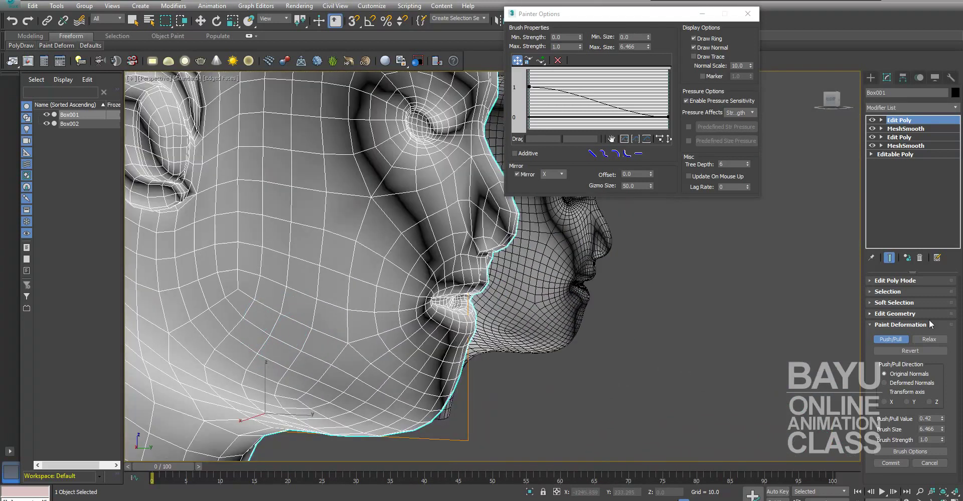
Step: Close Painter Options and reshape the nose, the area beneath it, and the lips
left_click(747, 13)
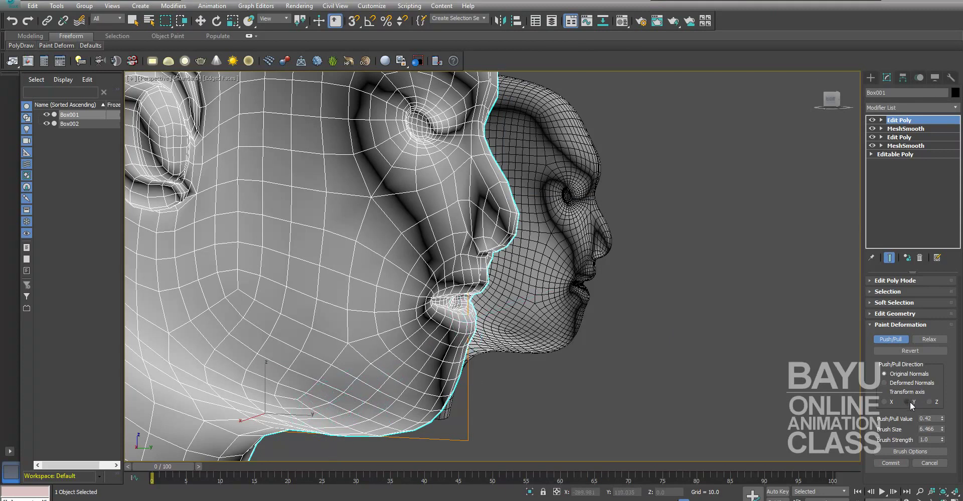
mouse_move(488, 269)
middle_mouse_down("alt")
mouse_move(591, 291)
mouse_move(552, 294)
mouse_move(452, 212)
middle_mouse_up("alt")
left_click_drag(450, 202, 461, 228)
mouse_move(540, 312)
middle_mouse_down("alt")
mouse_move(573, 310)
mouse_move(514, 315)
mouse_move(496, 306)
middle_mouse_up("alt")
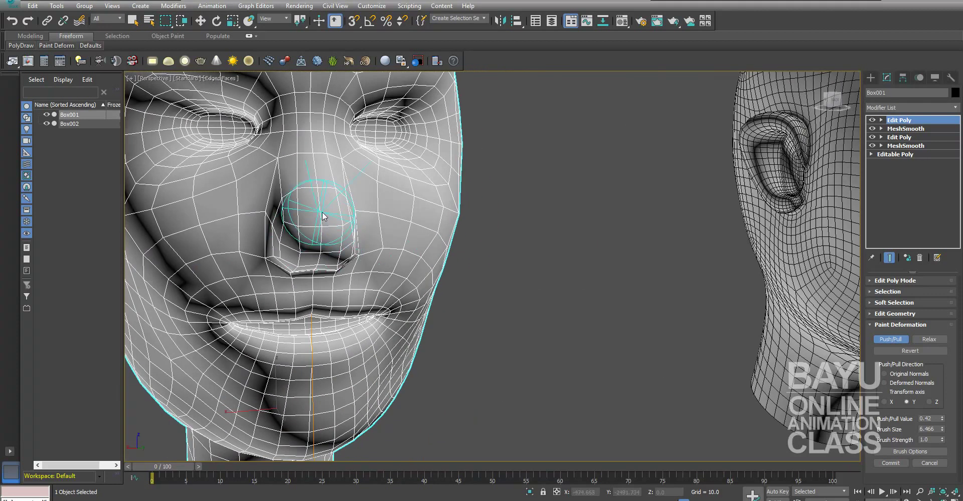
left_click_drag(309, 171, 312, 173)
middle_click_drag(312, 173, 351, 275, "alt")
left_click_drag(351, 275, 370, 255)
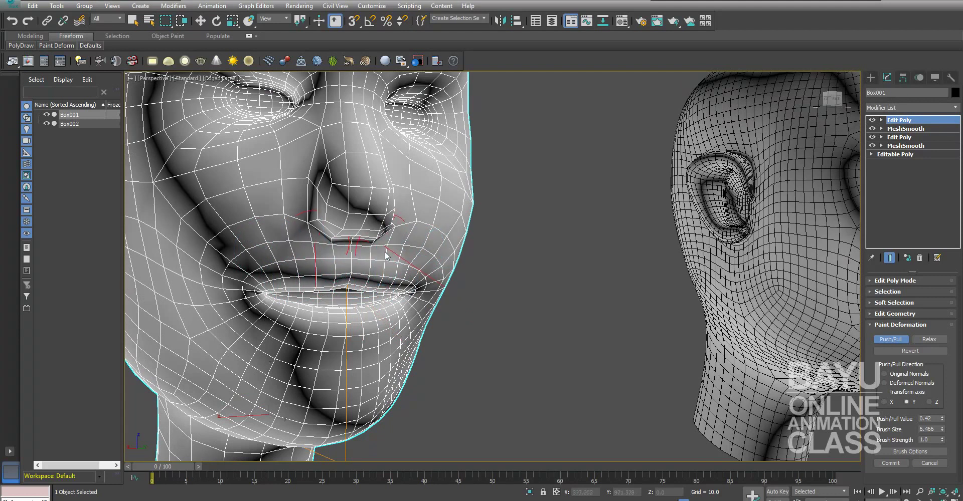
Step: Orbit to a profile view comparing the chin with the reference head
mouse_move(449, 296)
middle_mouse_down("alt")
mouse_move(393, 286)
mouse_move(383, 302)
mouse_move(483, 308)
mouse_move(455, 301)
middle_mouse_up("alt")
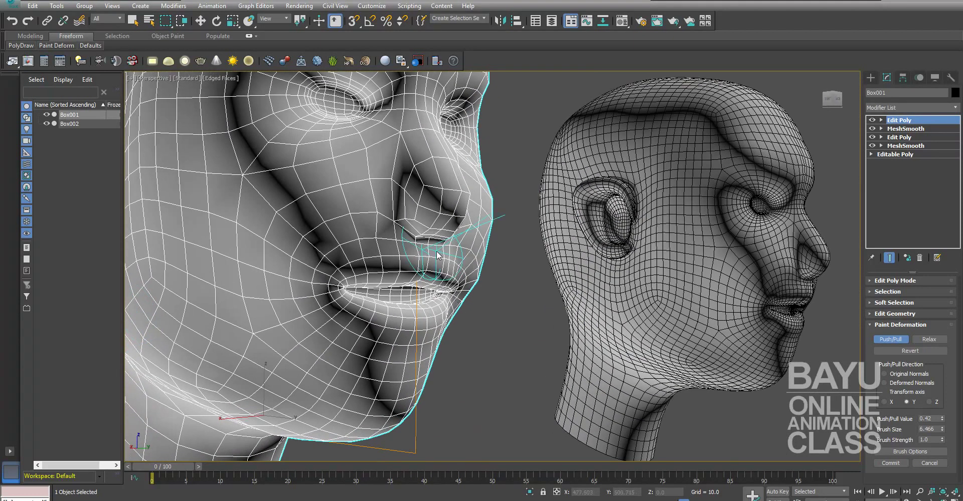
mouse_move(431, 241)
middle_mouse_down("alt")
mouse_move(517, 283)
mouse_move(521, 276)
mouse_move(458, 241)
middle_mouse_up("alt")
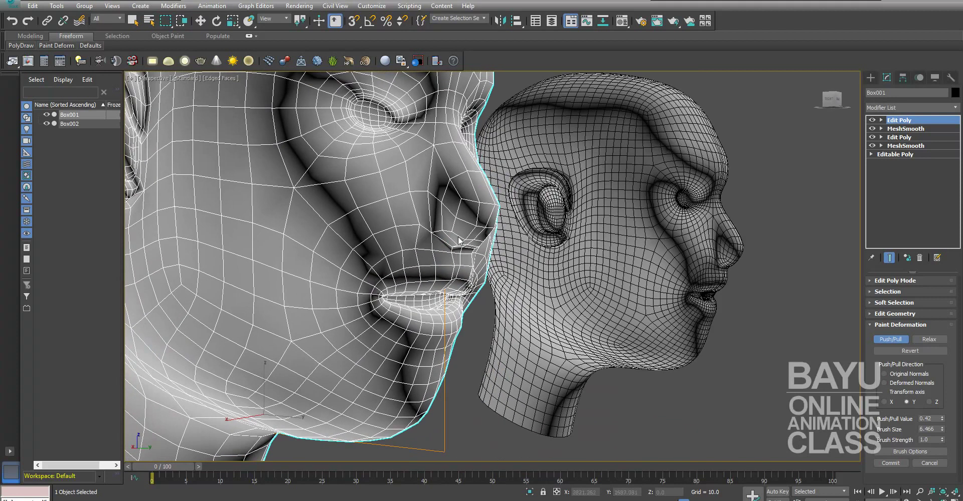
mouse_move(426, 198)
middle_mouse_down("alt")
mouse_move(498, 342)
mouse_move(495, 359)
mouse_move(443, 300)
mouse_move(450, 309)
middle_mouse_up("alt")
mouse_move(430, 271)
middle_mouse_down("alt")
mouse_move(499, 346)
mouse_move(489, 327)
mouse_move(442, 326)
middle_mouse_up("alt")
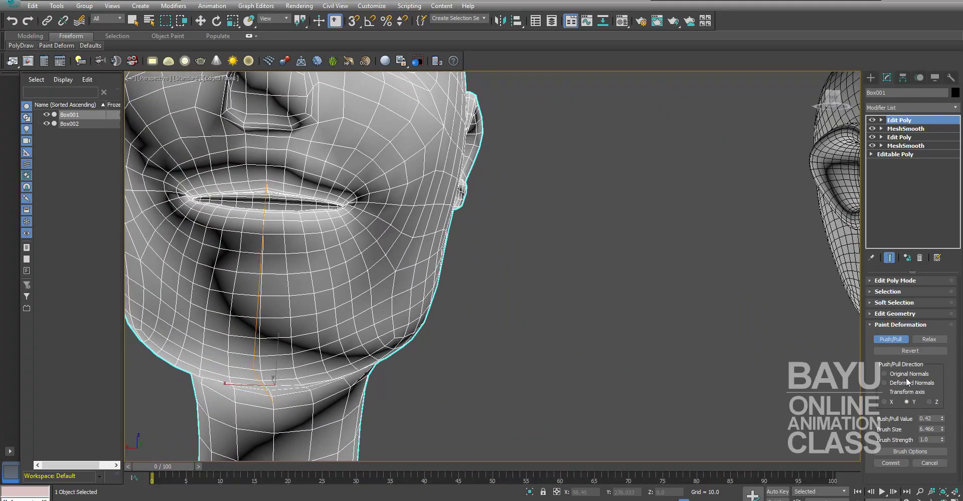
Step: Orbit around the chin and jaw, then push the chin out with a 14.633 brush
mouse_move(838, 386)
middle_mouse_down("alt")
mouse_move(555, 338)
mouse_move(457, 339)
middle_mouse_up("alt")
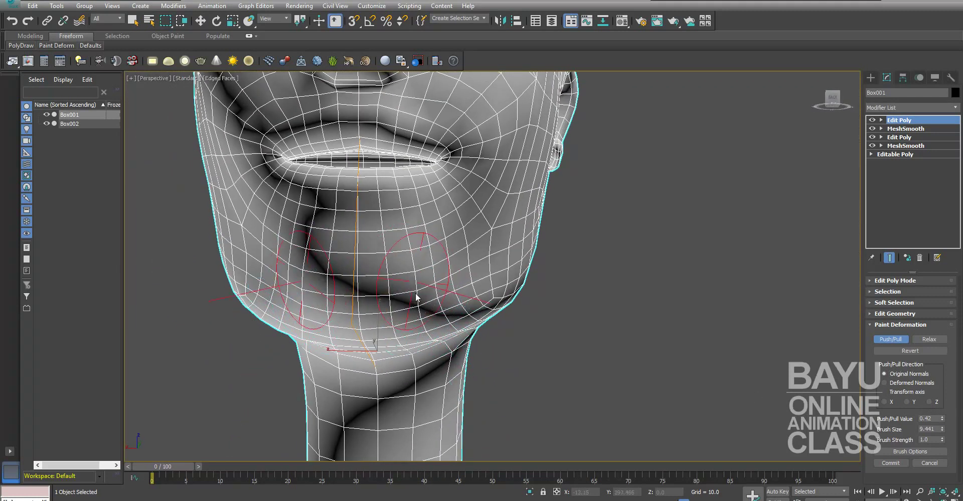
mouse_move(381, 316)
middle_mouse_down("alt")
mouse_move(525, 369)
mouse_move(570, 367)
mouse_move(489, 318)
middle_mouse_up("alt")
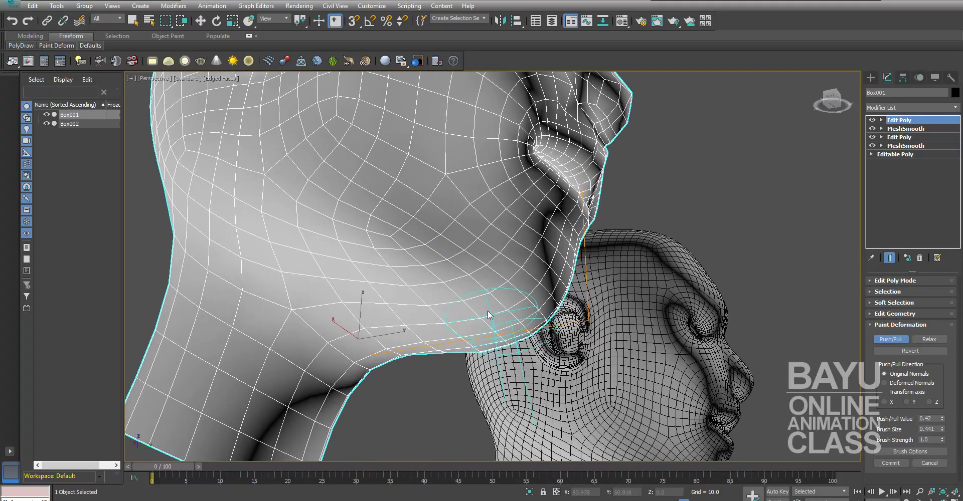
middle_click_drag(442, 281, 502, 323, "alt")
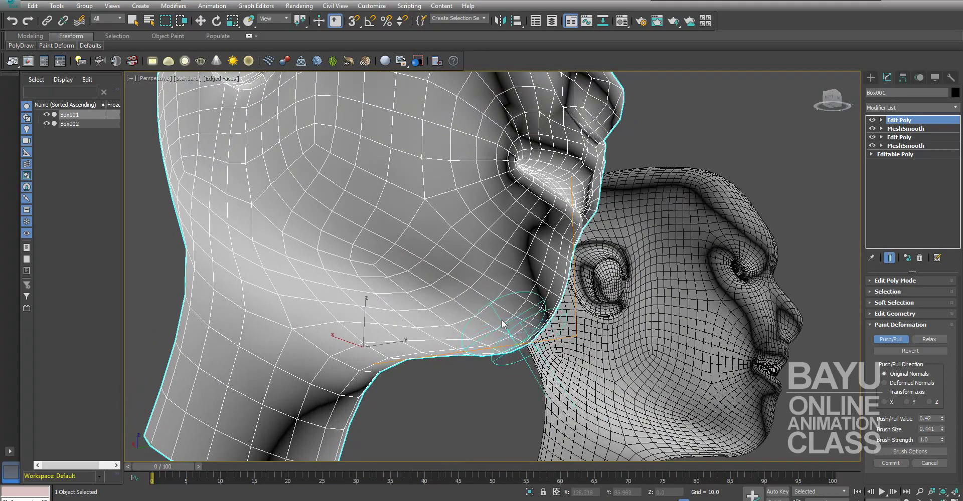
mouse_move(441, 323)
middle_mouse_down("alt")
mouse_move(697, 390)
mouse_move(639, 374)
mouse_move(586, 398)
mouse_move(539, 352)
middle_mouse_up("alt")
mouse_move(501, 308)
middle_mouse_down("alt")
mouse_move(625, 374)
mouse_move(631, 393)
mouse_move(559, 341)
mouse_move(582, 374)
mouse_move(527, 329)
middle_mouse_up("alt")
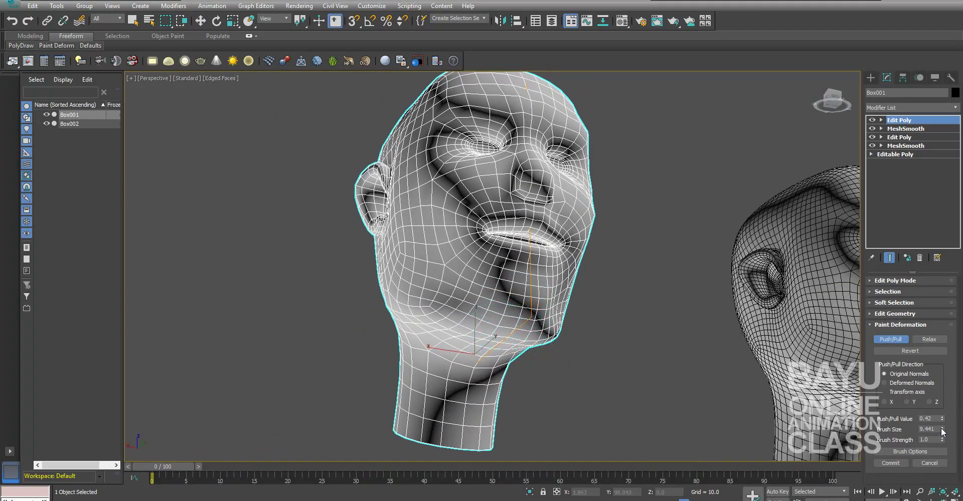
mouse_move(530, 336)
middle_mouse_down("alt")
mouse_move(576, 376)
mouse_move(566, 390)
mouse_move(532, 393)
mouse_move(495, 332)
middle_mouse_up("alt")
left_click_drag(495, 332, 499, 316)
Step: Switch the brush to Relax and smooth the creases on the left jaw and lower cheek
left_click(929, 340)
mouse_move(627, 401)
middle_mouse_down("alt")
mouse_move(579, 360)
mouse_move(541, 299)
mouse_move(622, 385)
mouse_move(709, 401)
mouse_move(623, 397)
middle_mouse_up("alt")
scroll(623, 398, "up", 3)
scroll(555, 374, "up", 1)
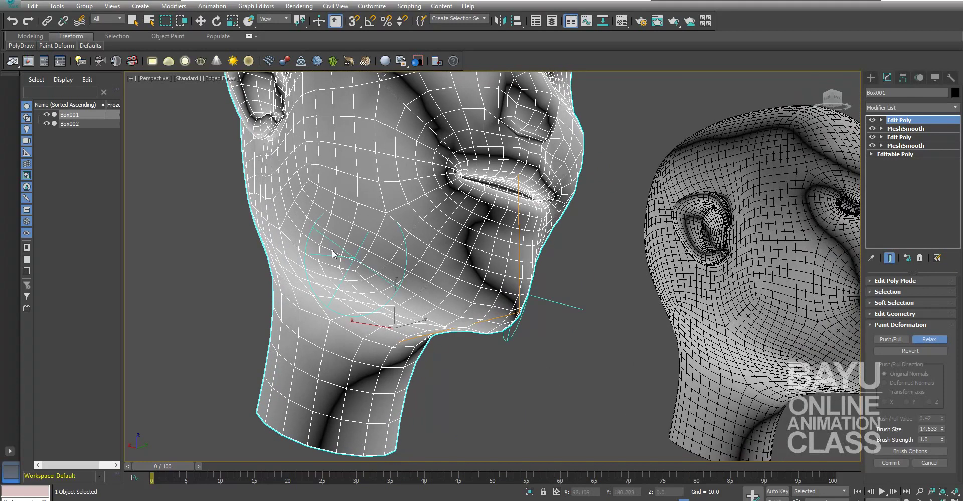
mouse_move(512, 328)
middle_mouse_down("alt")
mouse_move(478, 356)
mouse_move(497, 350)
middle_mouse_up("alt")
left_click_drag(320, 258, 303, 266)
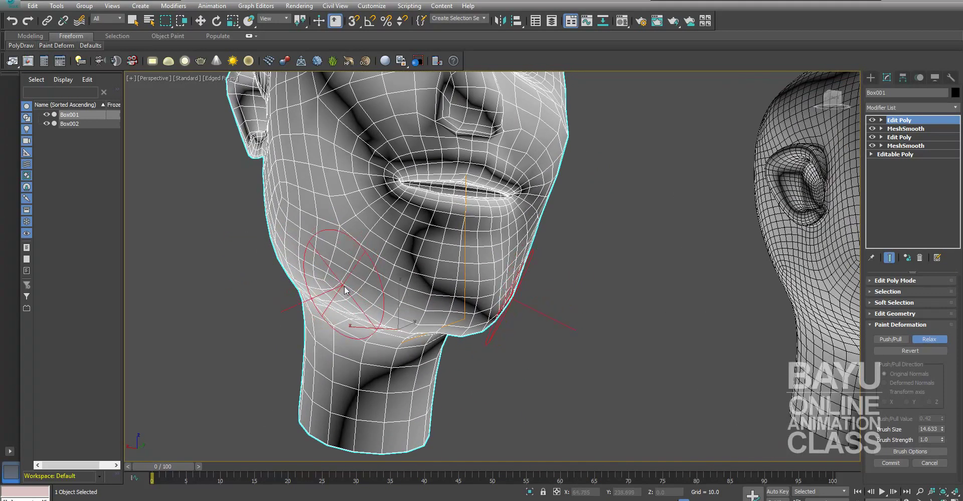
scroll(302, 265, "down", 2)
middle_click_drag(378, 295, 338, 263, "alt")
left_click_drag(338, 263, 339, 271)
mouse_move(340, 271)
middle_mouse_down("alt")
mouse_move(412, 340)
mouse_move(502, 359)
mouse_move(528, 357)
mouse_move(579, 304)
mouse_move(627, 306)
middle_mouse_up("alt")
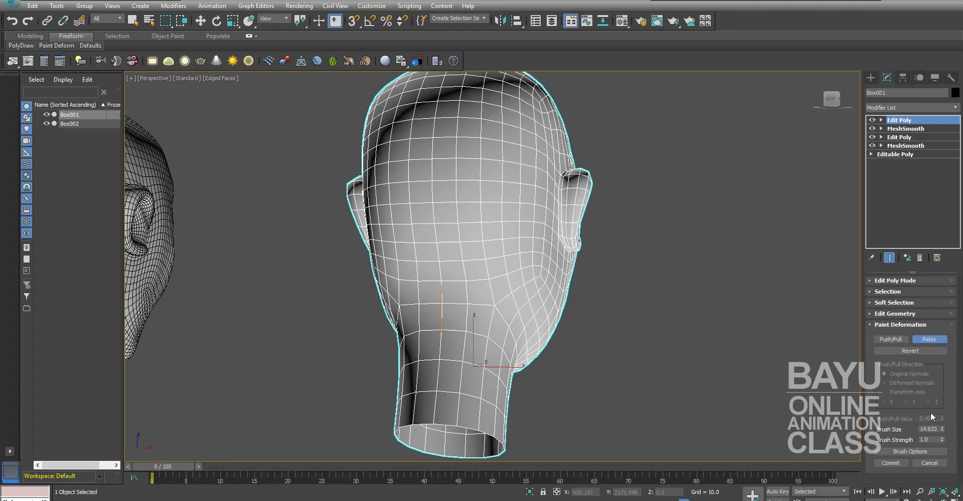
Step: Return to Push/Pull at value 0.84, brush size 35.12, and reshape the face
left_click(897, 341)
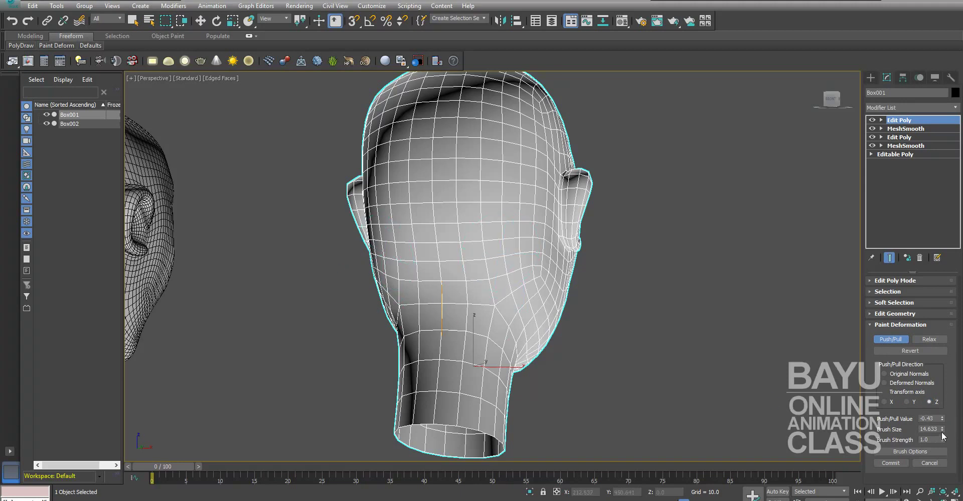
left_click_drag(487, 247, 476, 279)
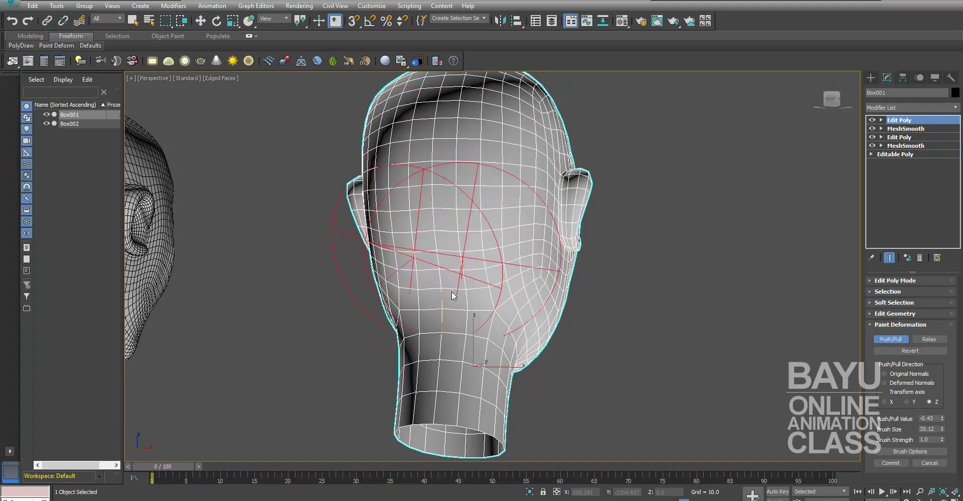
mouse_move(462, 280)
middle_mouse_down("alt")
mouse_move(565, 328)
mouse_move(585, 308)
middle_mouse_up("alt")
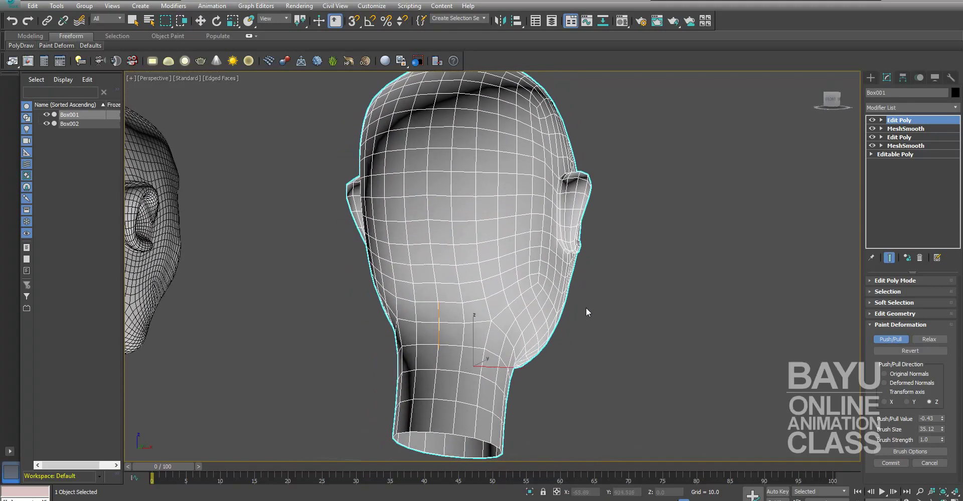
left_click_drag(441, 269, 471, 275)
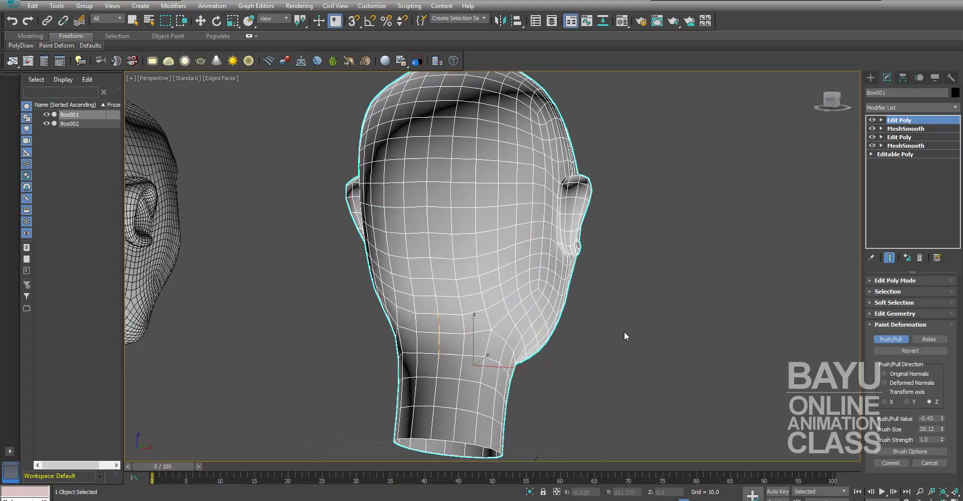
middle_click_drag(626, 333, 581, 257, "alt")
left_click_drag(528, 233, 524, 279)
mouse_move(651, 272)
middle_mouse_down("alt")
mouse_move(540, 281)
mouse_move(526, 273)
middle_mouse_up("alt")
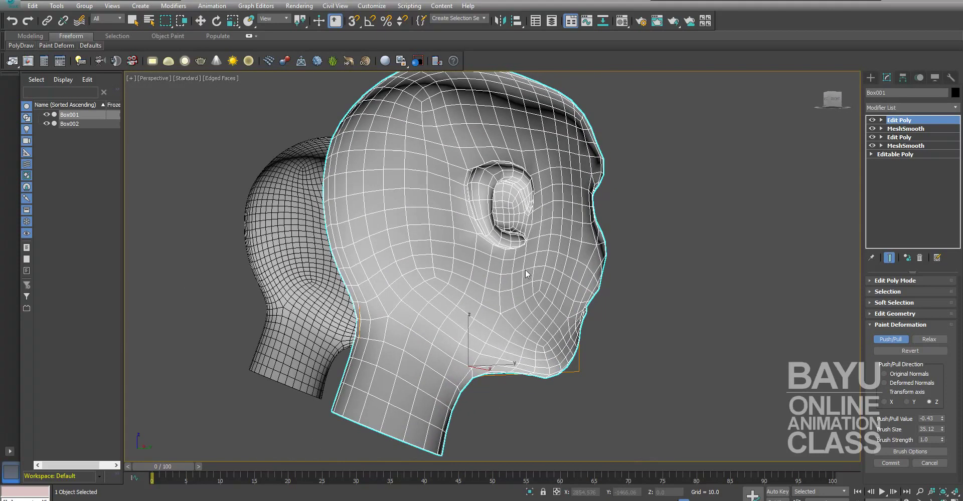
Step: Reshape the back of the head, the side of the face and the area near the chin
left_click_drag(326, 197, 351, 306)
mouse_move(351, 306)
middle_mouse_down("alt")
mouse_move(514, 358)
mouse_move(462, 341)
middle_mouse_up("alt")
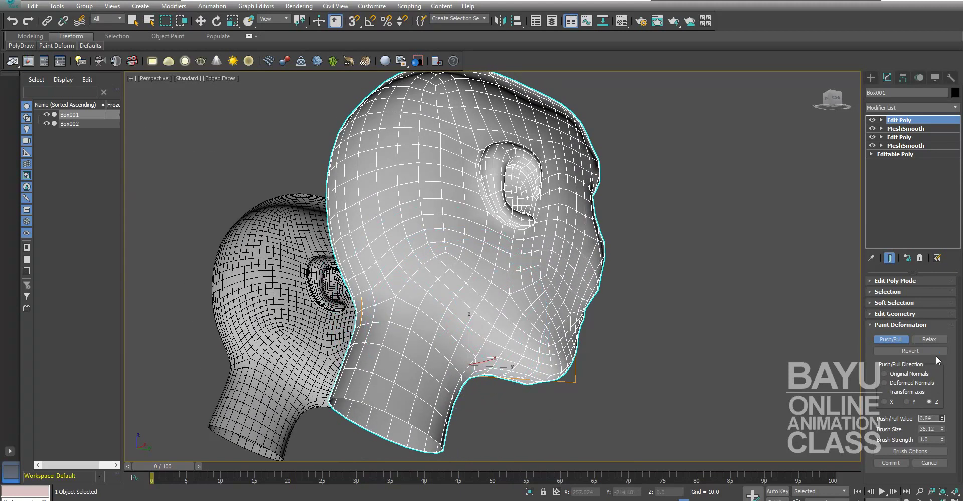
mouse_move(430, 277)
left_mouse_down()
mouse_move(408, 323)
mouse_move(450, 248)
mouse_move(488, 317)
left_mouse_up()
mouse_move(488, 317)
middle_mouse_down("alt")
mouse_move(563, 339)
mouse_move(467, 331)
middle_mouse_up("alt")
mouse_move(466, 331)
left_mouse_down()
mouse_move(471, 247)
mouse_move(494, 344)
left_mouse_up()
middle_click_drag(494, 344, 490, 366, "alt")
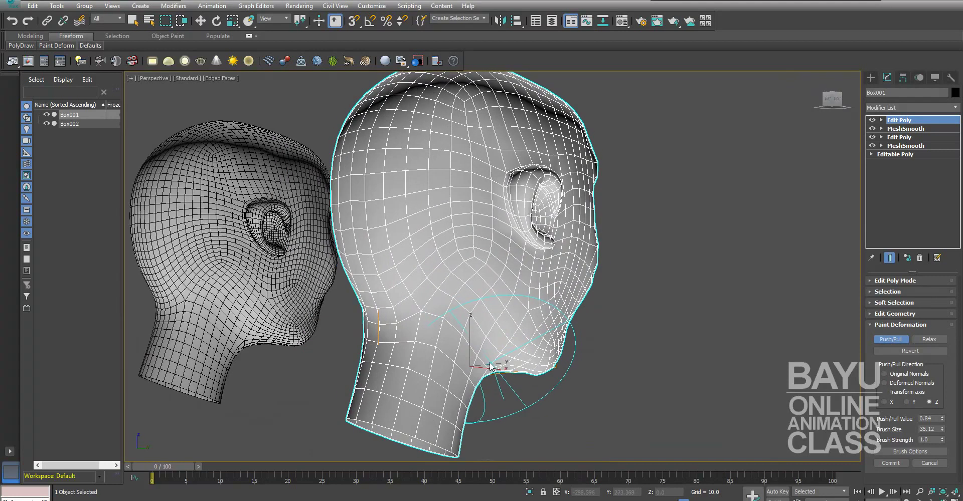
mouse_move(568, 389)
middle_mouse_down("alt")
mouse_move(505, 380)
mouse_move(567, 390)
mouse_move(587, 366)
mouse_move(641, 358)
middle_mouse_up("alt")
Step: Zoom in and start reshaping the jaw and neck with push/pull strokes
scroll(587, 366, "up", 2)
scroll(641, 358, "up", 3)
scroll(501, 336, "up", 1)
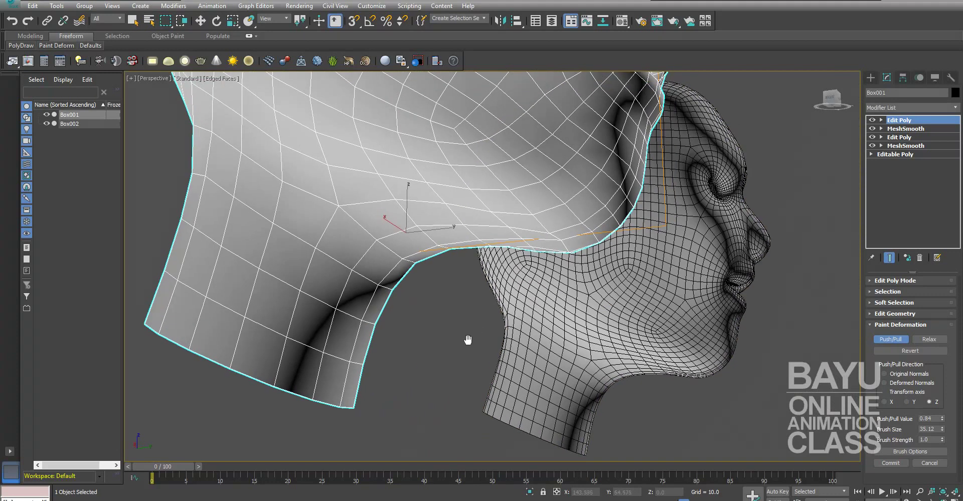
scroll(466, 338, "down", 1)
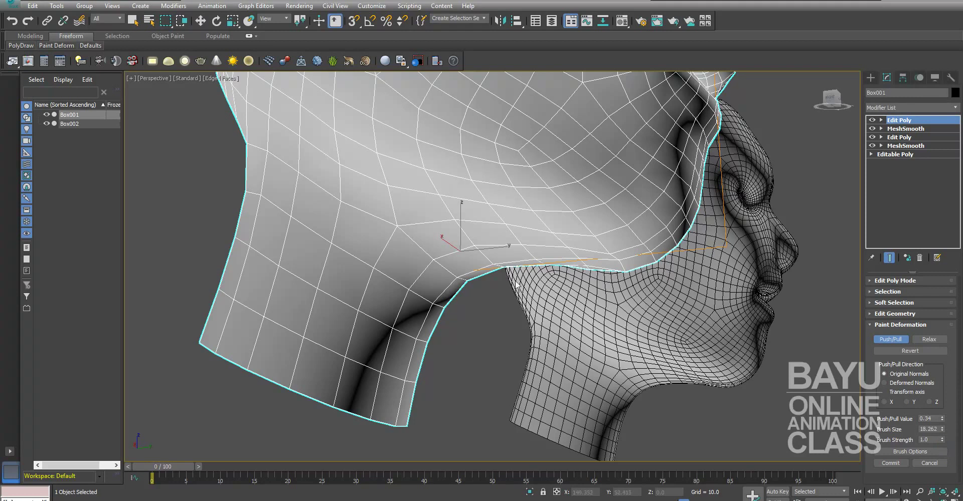
scroll(517, 285, "up", 3)
scroll(389, 292, "up", 2)
scroll(580, 357, "down", 2)
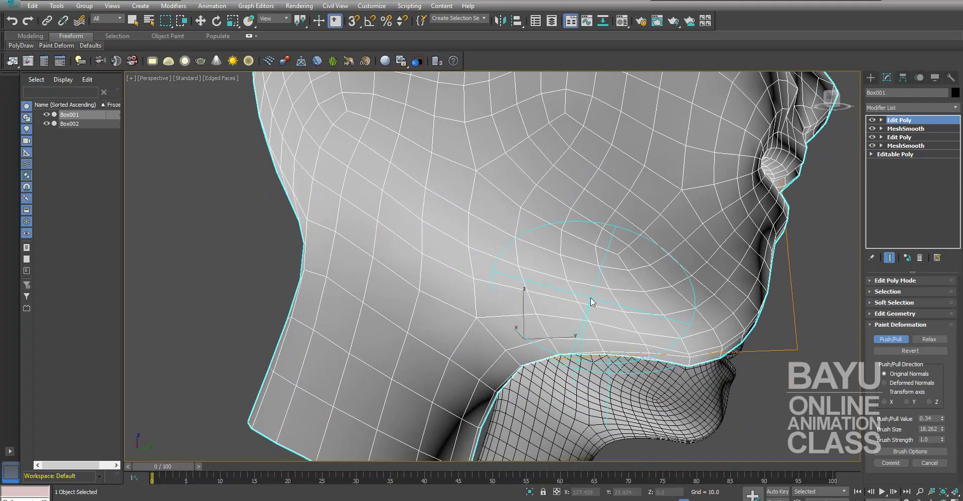
scroll(551, 321, "down", 2)
scroll(490, 332, "down", 2)
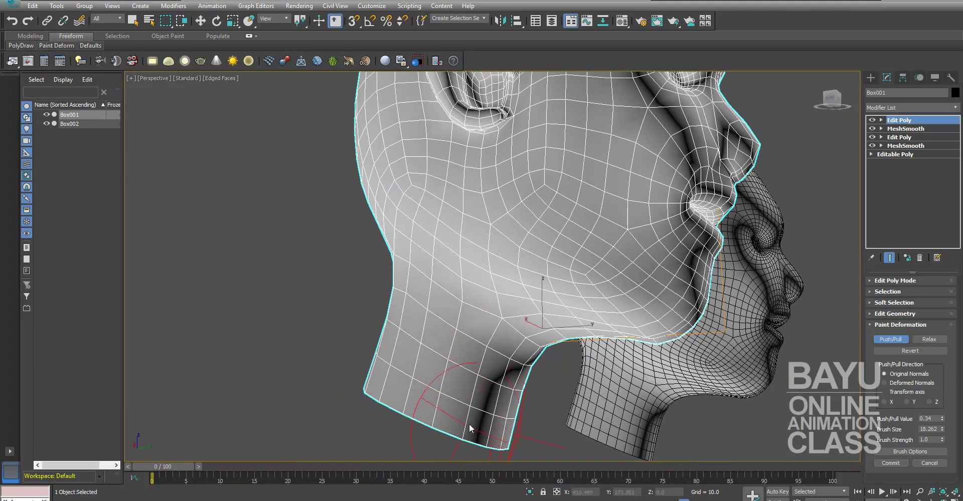
left_click_drag(454, 373, 460, 346)
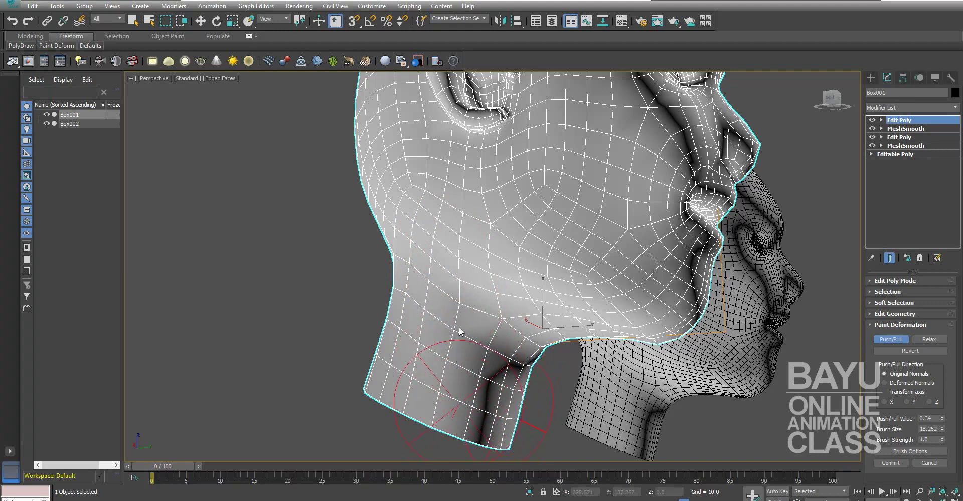
mouse_move(467, 403)
left_mouse_down()
mouse_move(437, 320)
mouse_move(447, 403)
left_mouse_up()
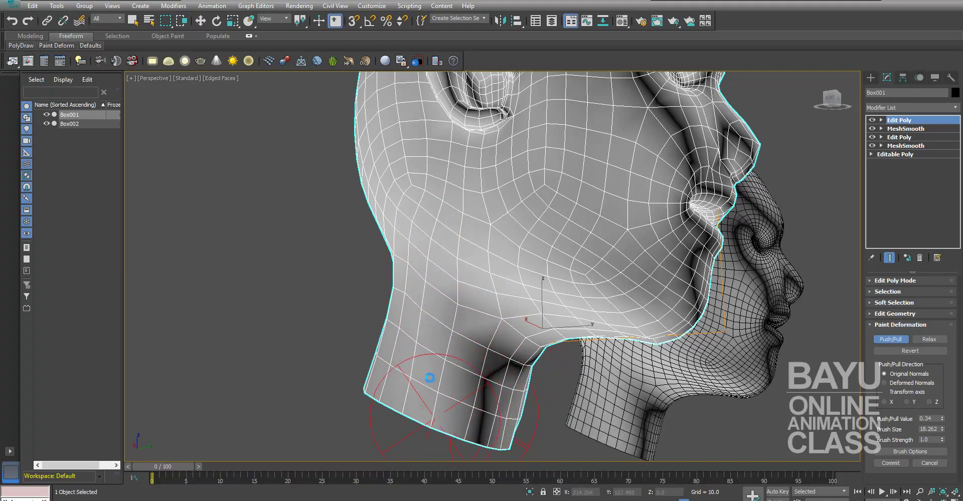
mouse_move(447, 403)
middle_mouse_down("alt")
mouse_move(467, 390)
mouse_move(517, 388)
middle_mouse_up("alt")
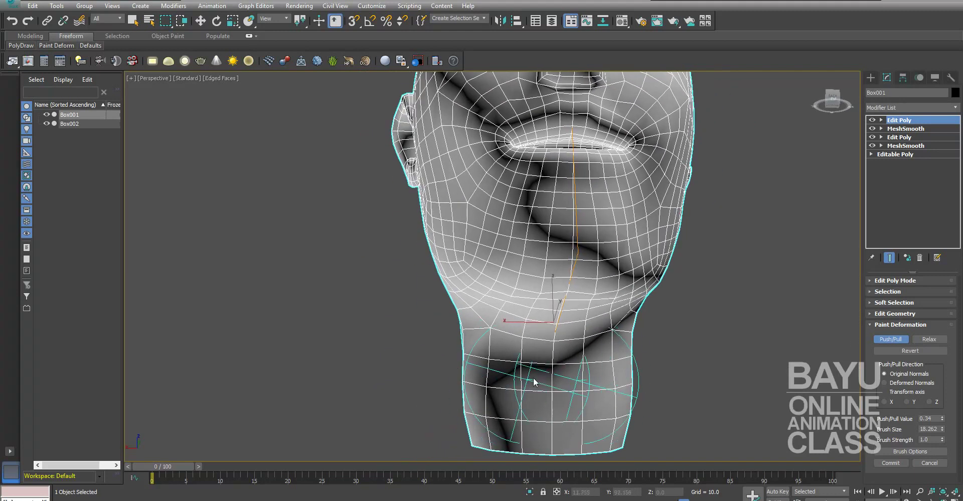
Step: Push the neck surface to even out its creases, checking it from below and the side
left_click_drag(562, 384, 563, 408)
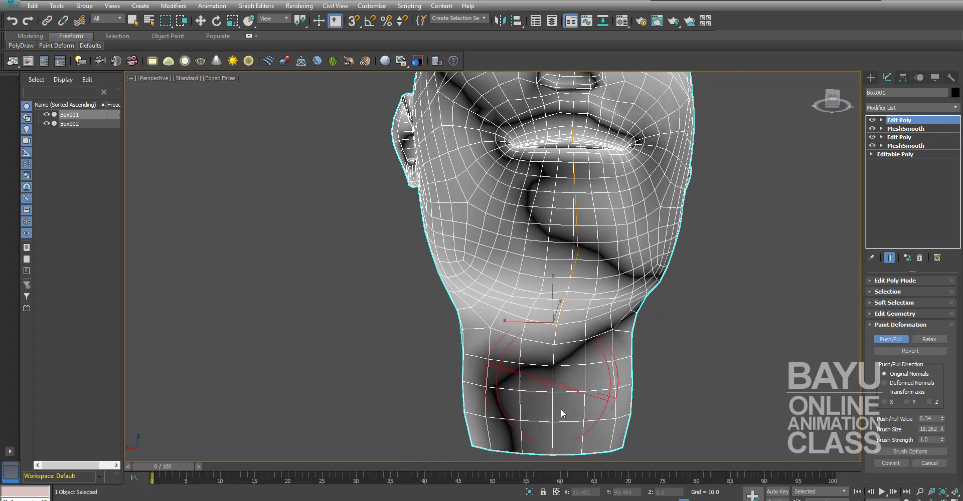
left_click_drag(558, 359, 562, 353)
middle_click_drag(561, 353, 559, 349, "alt")
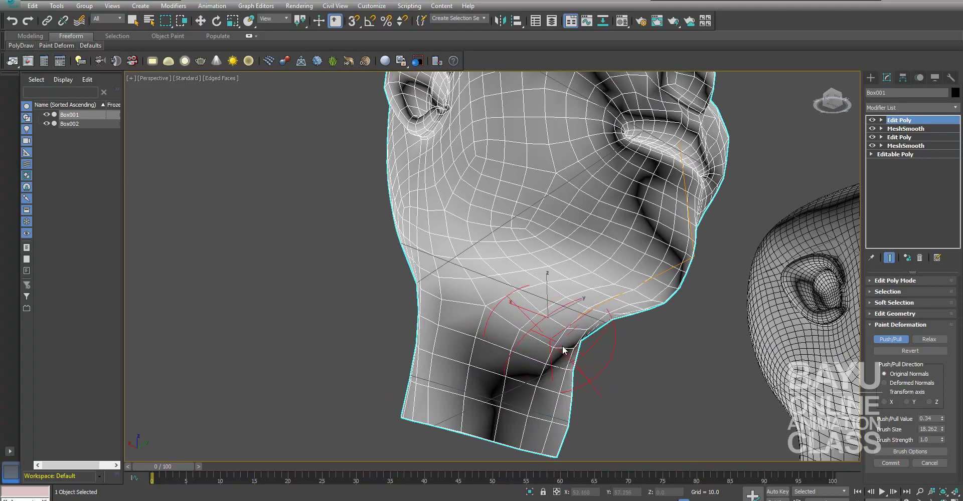
mouse_move(564, 351)
middle_mouse_down("alt")
mouse_move(684, 371)
mouse_move(547, 351)
middle_mouse_up("alt")
mouse_move(582, 386)
middle_mouse_down("alt")
mouse_move(673, 393)
mouse_move(557, 301)
middle_mouse_up("alt")
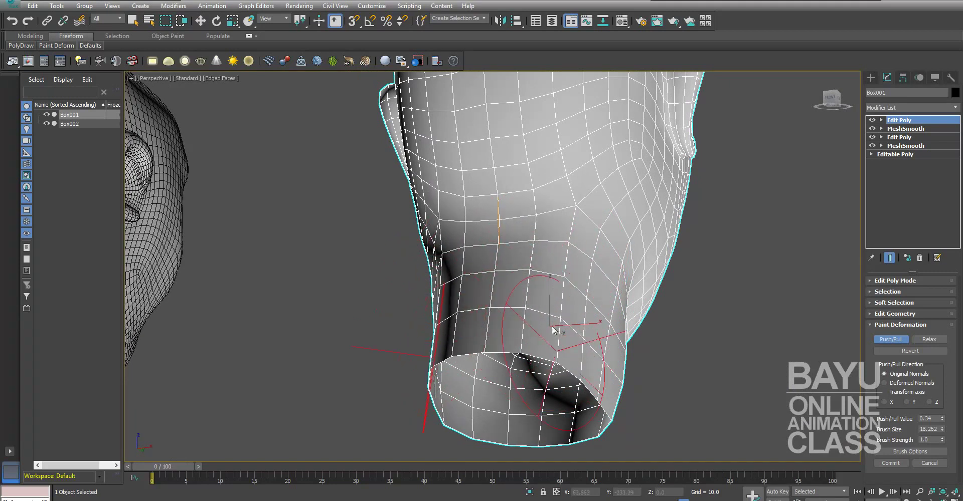
middle_click_drag(545, 273, 551, 277, "alt")
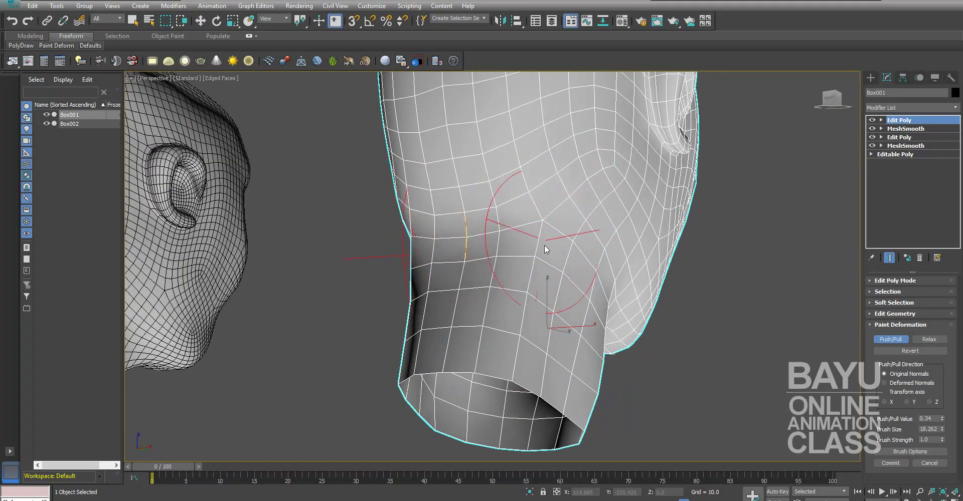
mouse_move(545, 247)
middle_mouse_down("alt")
mouse_move(684, 364)
mouse_move(607, 386)
mouse_move(591, 351)
mouse_move(487, 335)
middle_mouse_up("alt")
mouse_move(439, 301)
middle_mouse_down("alt")
mouse_move(562, 351)
mouse_move(594, 319)
mouse_move(625, 324)
mouse_move(579, 318)
mouse_move(592, 311)
middle_mouse_up("alt")
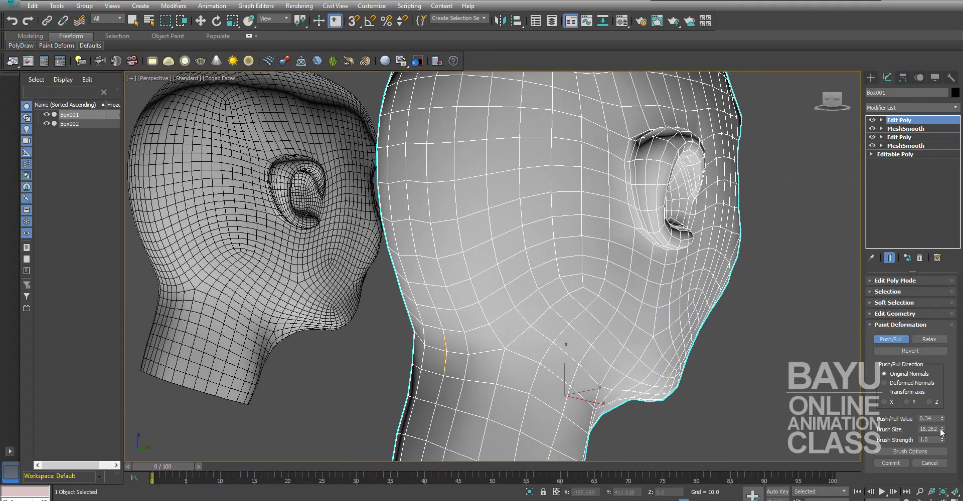
mouse_move(783, 302)
middle_mouse_down("alt")
mouse_move(776, 323)
mouse_move(669, 339)
mouse_move(690, 333)
mouse_move(702, 351)
mouse_move(763, 339)
middle_mouse_up("alt")
Step: Push in the area around the ear with push/pull strokes
left_click_drag(711, 211, 702, 251)
mouse_move(702, 250)
middle_mouse_down("alt")
mouse_move(721, 334)
mouse_move(665, 296)
mouse_move(699, 329)
mouse_move(569, 274)
middle_mouse_up("alt")
left_click_drag(565, 261, 568, 262)
mouse_move(644, 316)
middle_mouse_down("alt")
mouse_move(570, 293)
mouse_move(639, 278)
middle_mouse_up("alt")
Step: Toggle the brush to Relax and back to Push/Pull, then push the ear rim outward
scroll(710, 295, "up", 2)
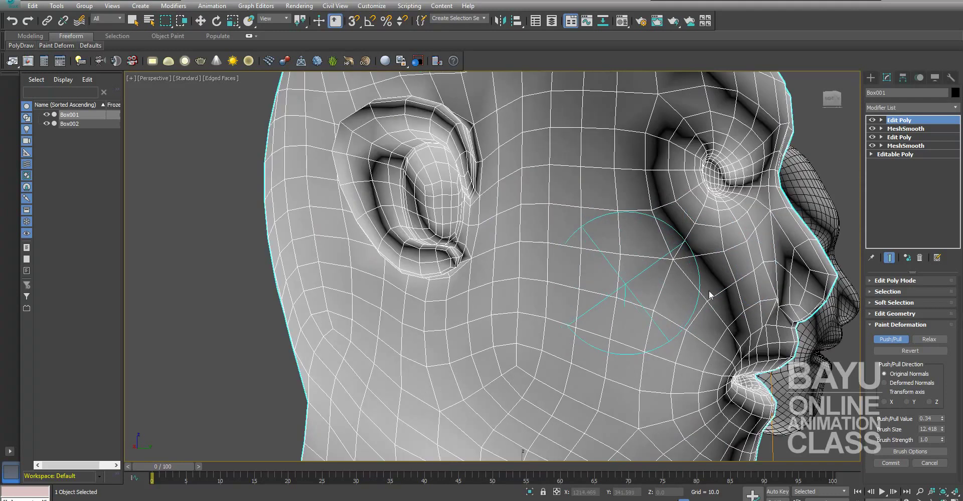
left_click(929, 340)
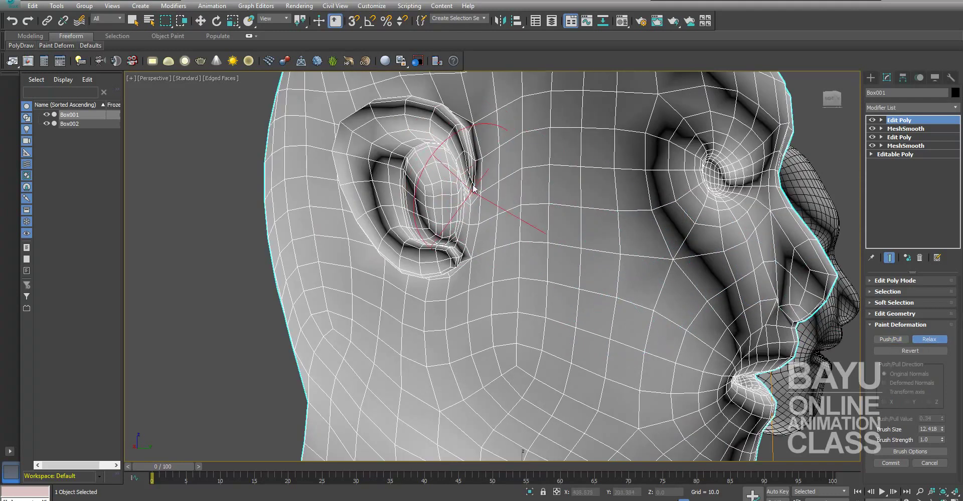
mouse_move(574, 230)
middle_mouse_down("alt")
mouse_move(542, 239)
mouse_move(582, 246)
middle_mouse_up("alt")
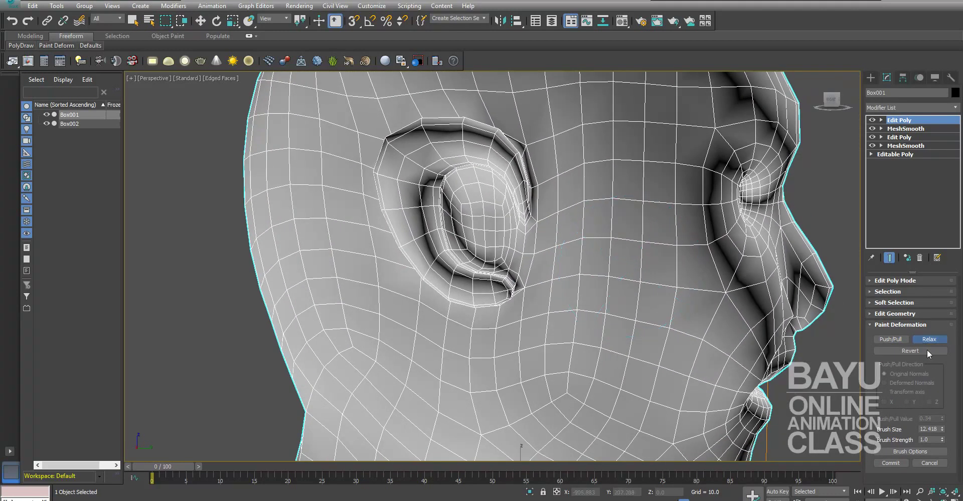
left_click(891, 340)
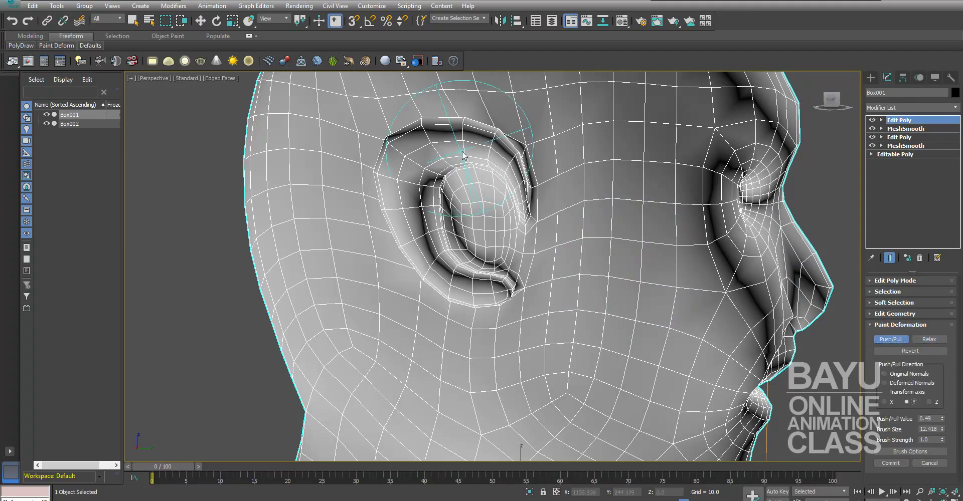
left_click_drag(538, 191, 544, 237)
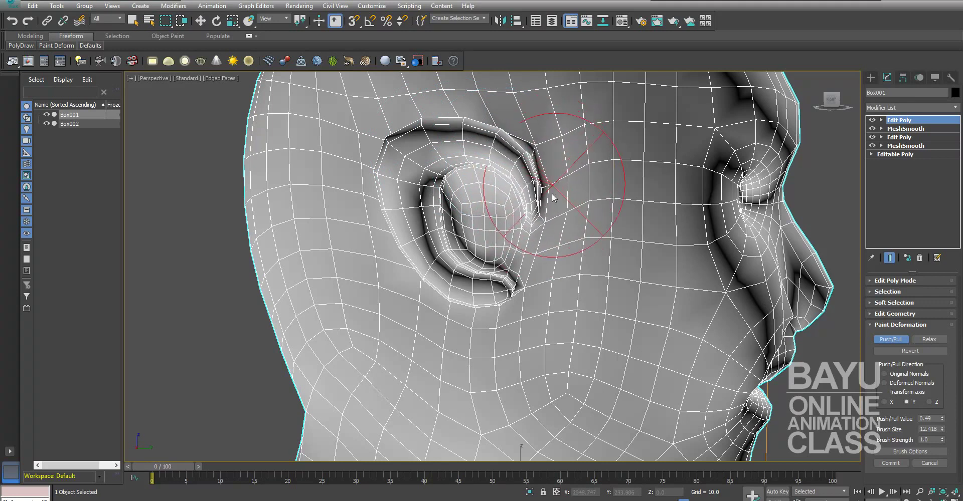
middle_click_drag(579, 253, 590, 274, "alt")
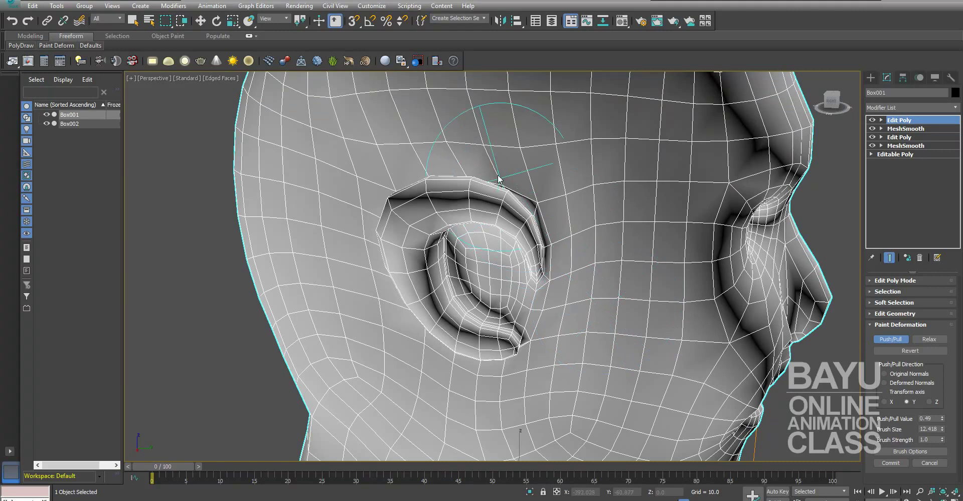
Step: Push/pull the area above the ear and the forehead, then press in the cheek
middle_click_drag(623, 150, 662, 167, "alt")
mouse_move(429, 145)
left_mouse_down()
mouse_move(414, 122)
mouse_move(495, 161)
mouse_move(461, 125)
left_mouse_up()
mouse_move(461, 125)
middle_mouse_down("alt")
mouse_move(563, 172)
mouse_move(555, 161)
mouse_move(501, 201)
middle_mouse_up("alt")
mouse_move(387, 151)
left_mouse_down()
mouse_move(371, 162)
mouse_move(441, 183)
mouse_move(607, 150)
left_mouse_up()
left_click_drag(547, 217, 542, 261)
mouse_move(673, 247)
middle_mouse_down("alt")
mouse_move(672, 215)
mouse_move(601, 275)
mouse_move(608, 261)
mouse_move(526, 279)
mouse_move(597, 280)
mouse_move(727, 251)
middle_mouse_up("alt")
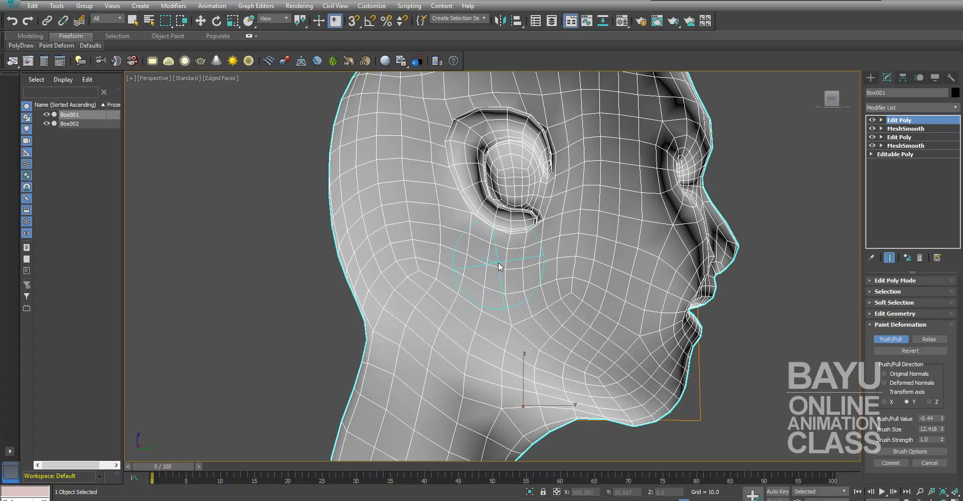
left_click_drag(503, 261, 517, 355)
mouse_move(516, 355)
middle_mouse_down("alt")
mouse_move(533, 393)
mouse_move(516, 398)
mouse_move(583, 383)
mouse_move(586, 311)
mouse_move(604, 383)
mouse_move(567, 382)
mouse_move(574, 407)
mouse_move(664, 406)
middle_mouse_up("alt")
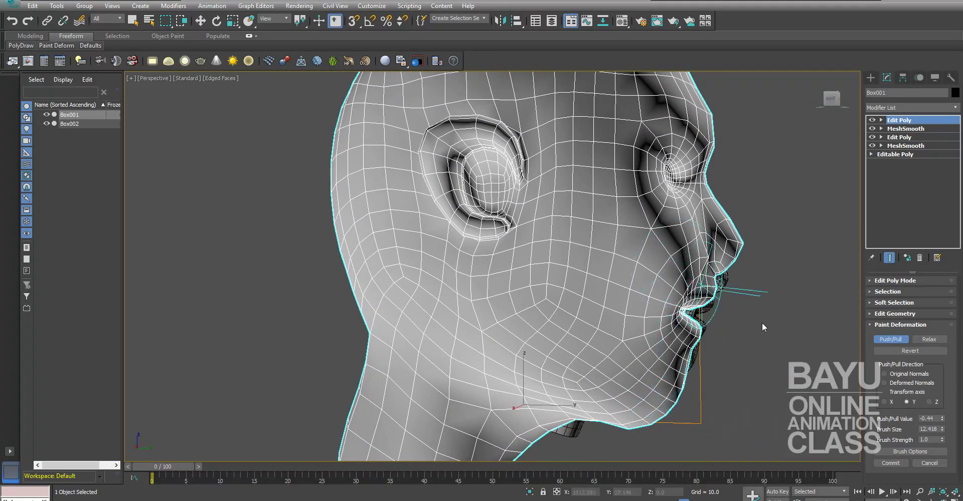
Step: Push/pull the cheek, smile line and jaw from a three-quarter front view
middle_click_drag(763, 323, 770, 347, "alt")
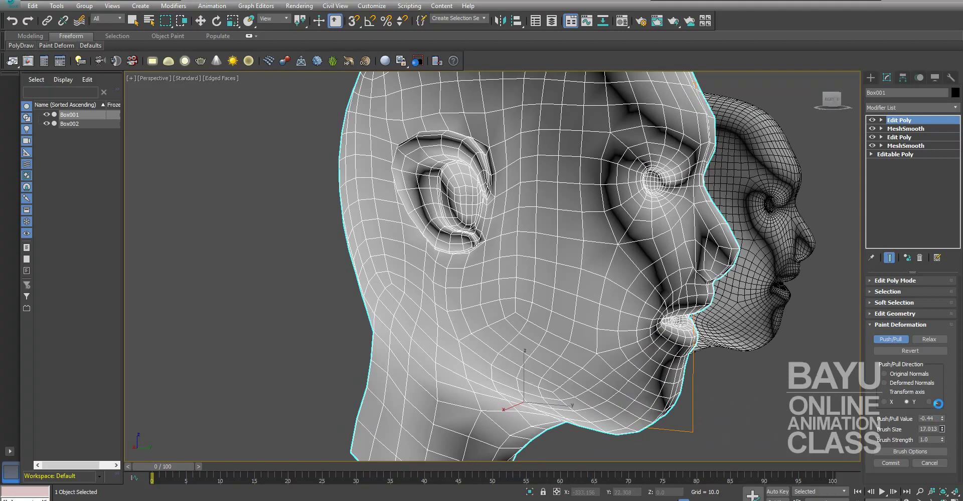
middle_click_drag(564, 301, 574, 295, "alt")
mouse_move(634, 257)
left_mouse_down()
mouse_move(580, 247)
mouse_move(677, 366)
left_mouse_up()
middle_click_drag(677, 366, 610, 266, "alt")
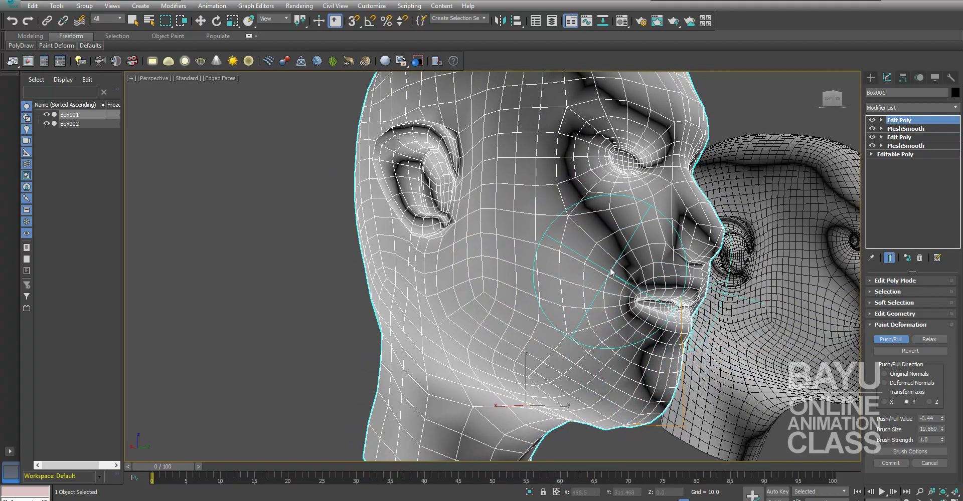
middle_click_drag(609, 365, 504, 282, "alt")
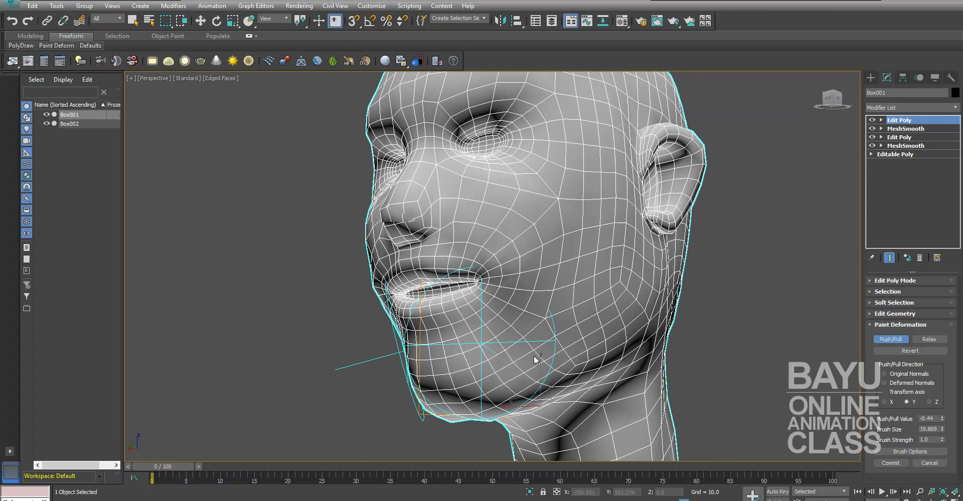
mouse_move(504, 283)
left_mouse_down()
mouse_move(505, 312)
mouse_move(514, 312)
left_mouse_up()
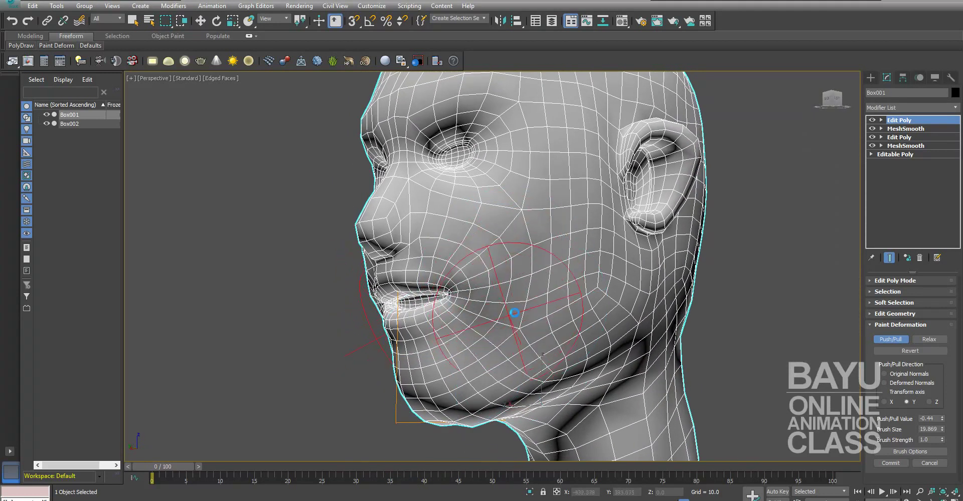
left_click_drag(494, 372, 516, 383)
mouse_move(516, 383)
middle_mouse_down("alt")
mouse_move(482, 352)
mouse_move(461, 382)
middle_mouse_up("alt")
mouse_move(461, 381)
left_mouse_down()
mouse_move(455, 371)
mouse_move(510, 389)
left_mouse_up()
Step: Refine the cheek and jaw further with push/pull strokes from several angles
scroll(510, 389, "up", 5)
scroll(510, 389, "down", 5)
mouse_move(561, 321)
left_mouse_down()
mouse_move(502, 306)
mouse_move(549, 226)
mouse_move(531, 296)
mouse_move(567, 373)
mouse_move(618, 340)
left_mouse_up()
left_click_drag(623, 259, 645, 340)
mouse_move(645, 340)
middle_mouse_down("alt")
mouse_move(652, 363)
mouse_move(691, 362)
mouse_move(602, 359)
middle_mouse_up("alt")
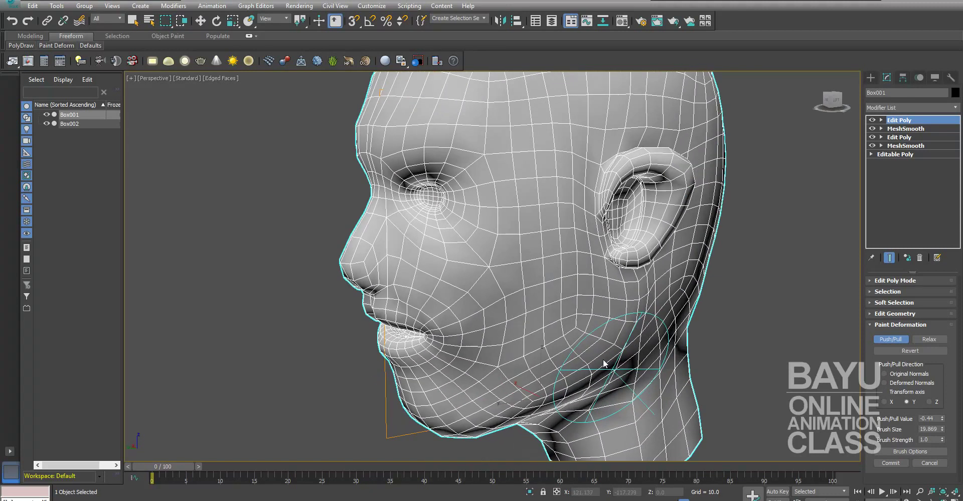
mouse_move(523, 171)
left_mouse_down()
mouse_move(569, 254)
mouse_move(570, 222)
left_mouse_up()
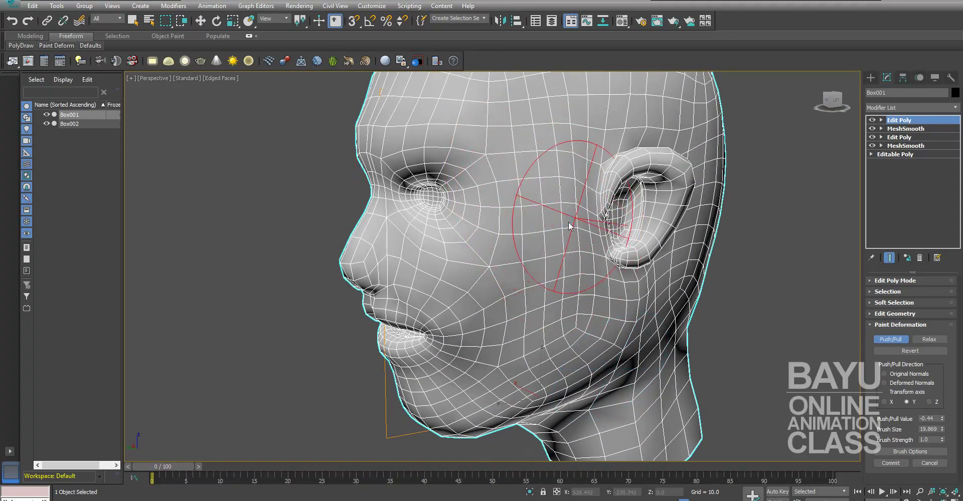
scroll(570, 257, "up", 10)
scroll(570, 258, "down", 10)
mouse_move(649, 259)
middle_mouse_down("alt")
mouse_move(678, 258)
mouse_move(641, 243)
mouse_move(592, 255)
middle_mouse_up("alt")
mouse_move(593, 255)
left_mouse_down()
mouse_move(558, 268)
mouse_move(562, 293)
left_mouse_up()
mouse_move(563, 294)
middle_mouse_down("alt")
mouse_move(623, 350)
mouse_move(727, 360)
middle_mouse_up("alt")
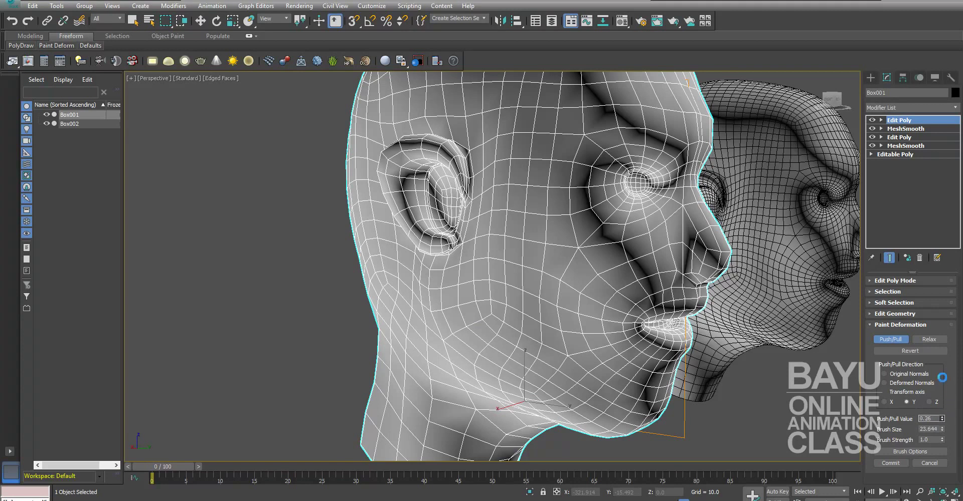
Step: Reshape the nose profile and paint push/pull strokes across the forehead
mouse_move(768, 384)
middle_mouse_down("alt")
mouse_move(651, 367)
mouse_move(634, 348)
middle_mouse_up("alt")
mouse_move(614, 292)
left_mouse_down()
mouse_move(627, 256)
mouse_move(612, 228)
left_mouse_up()
middle_click_drag(627, 230, 659, 301, "alt")
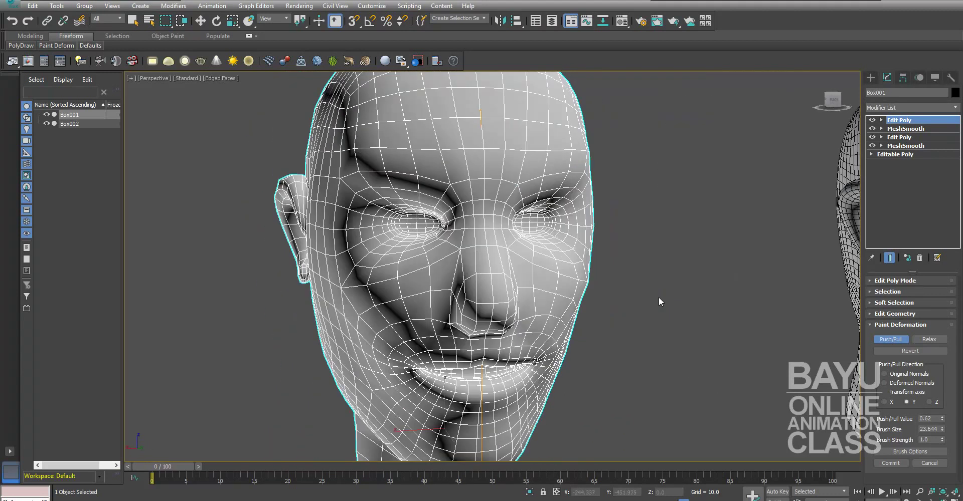
mouse_move(617, 225)
middle_mouse_down("alt")
mouse_move(630, 278)
mouse_move(601, 315)
mouse_move(598, 206)
mouse_move(518, 175)
middle_mouse_up("alt")
mouse_move(518, 176)
left_mouse_down()
mouse_move(501, 183)
mouse_move(515, 194)
left_mouse_up()
mouse_move(515, 193)
middle_mouse_down("alt")
mouse_move(657, 281)
mouse_move(682, 272)
middle_mouse_up("alt")
scroll(709, 301, "down", 3)
Step: Compare both heads from several angles, stop the turntable playback and scrub it back toward the start
mouse_move(708, 301)
middle_mouse_down("alt")
mouse_move(660, 326)
mouse_move(689, 369)
mouse_move(655, 361)
mouse_move(952, 423)
middle_mouse_up("alt")
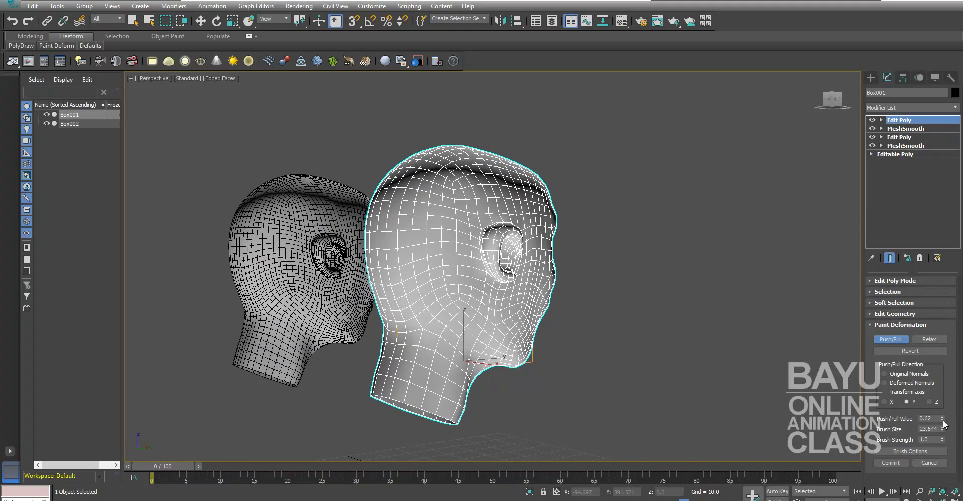
mouse_move(491, 252)
middle_mouse_down("alt")
mouse_move(436, 264)
mouse_move(409, 216)
middle_mouse_up("alt")
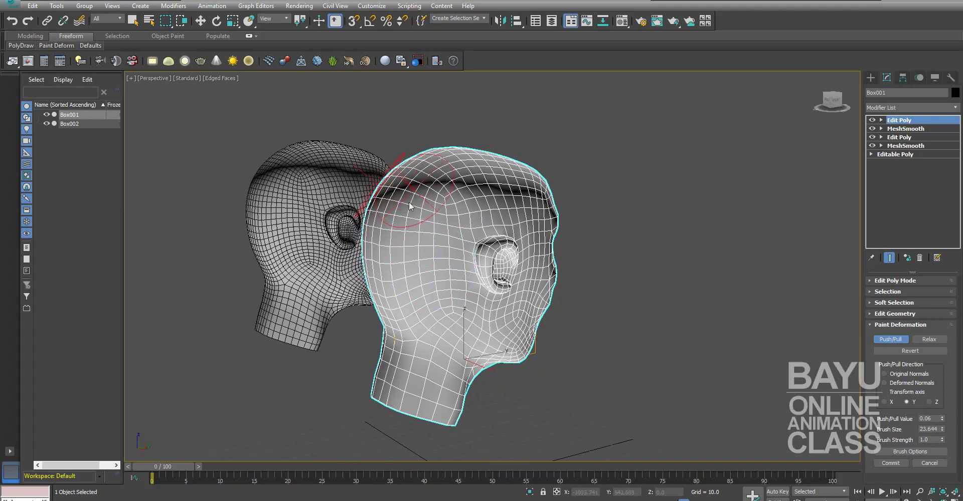
mouse_move(474, 285)
middle_mouse_down("alt")
mouse_move(662, 296)
mouse_move(679, 311)
mouse_move(634, 303)
middle_mouse_up("alt")
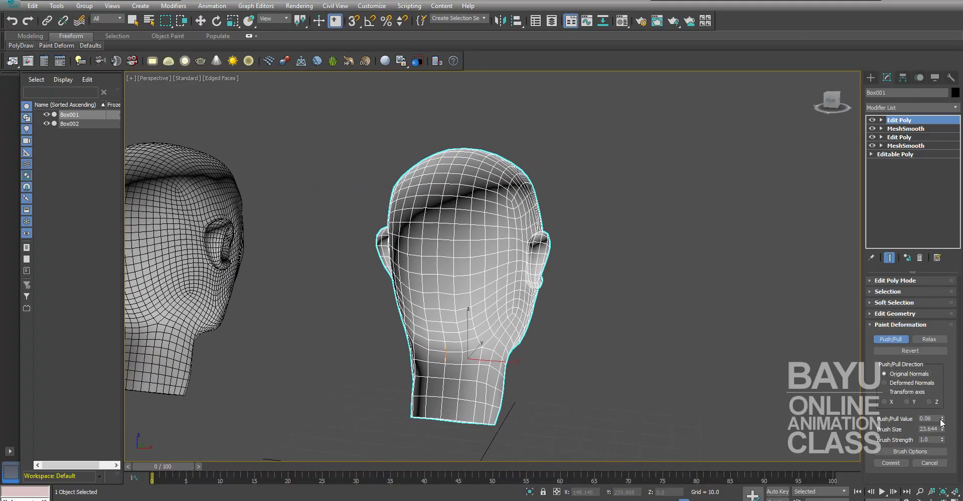
middle_click_drag(541, 289, 520, 283, "alt")
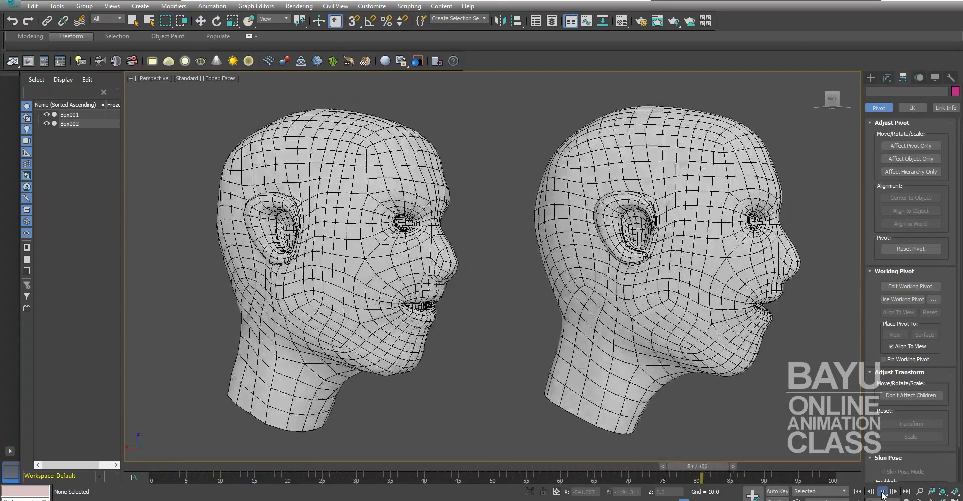
left_click(882, 492)
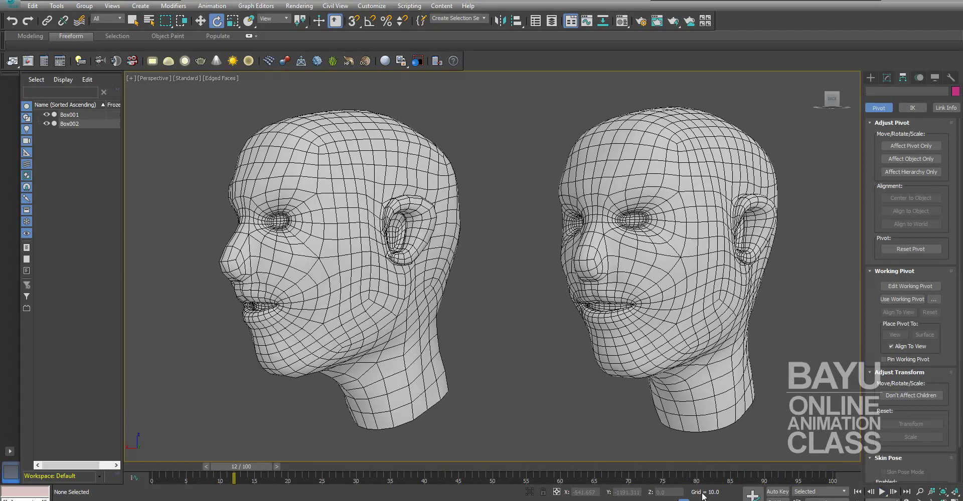
mouse_move(257, 468)
left_mouse_down()
mouse_move(160, 480)
mouse_move(233, 471)
left_mouse_up()
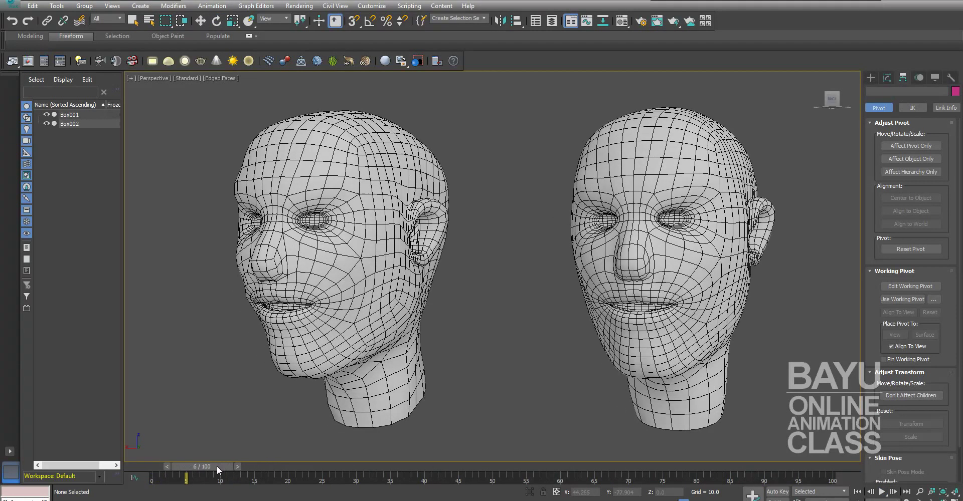